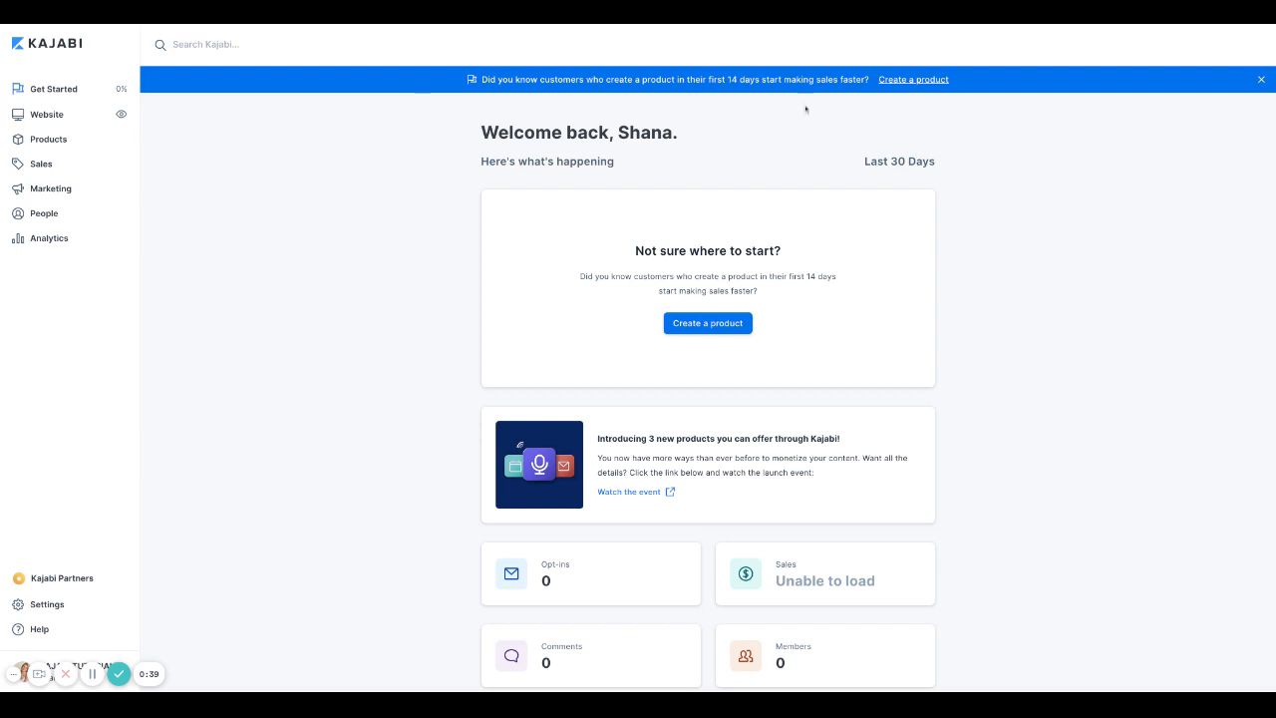
Step: Scroll through the Kajabi dashboard to look over its contents
{"action": "scroll", "coordinate": [462, 215], "scroll_direction": "down", "scroll_amount": 2}
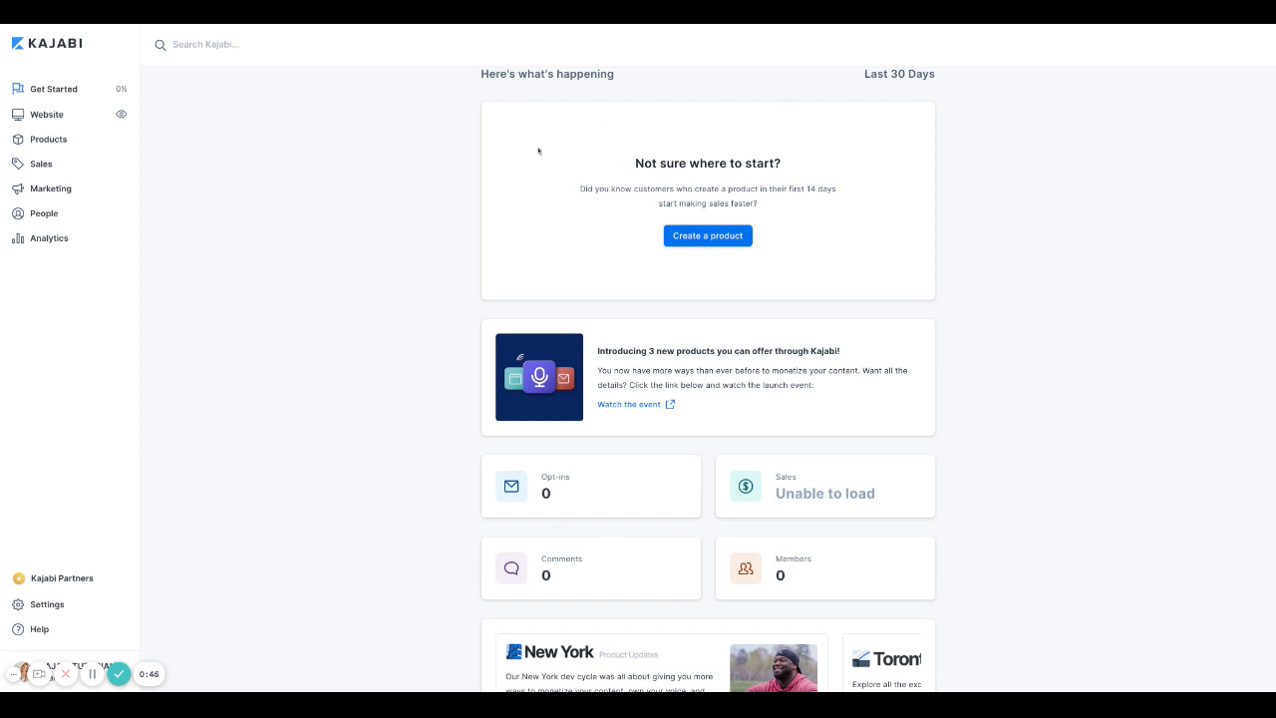
{"action": "scroll", "coordinate": [579, 230], "scroll_direction": "up", "scroll_amount": 1}
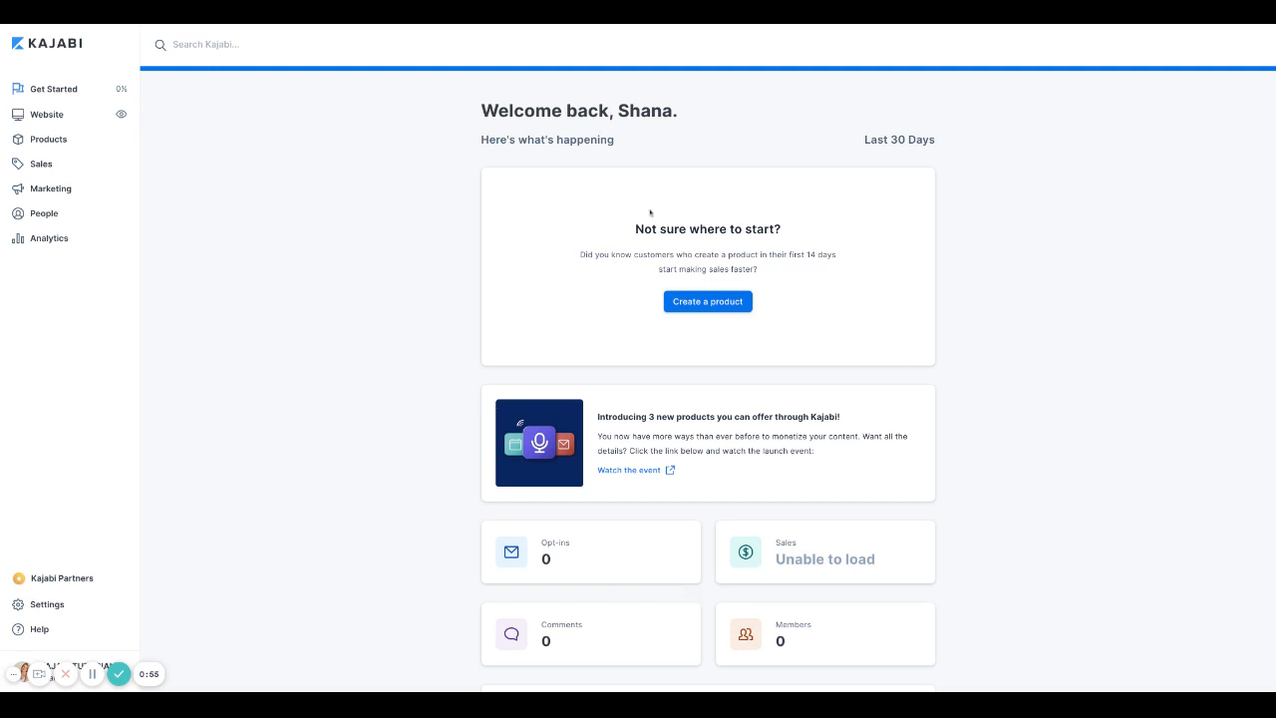
{"action": "scroll", "coordinate": [650, 213], "scroll_direction": "down", "scroll_amount": 2}
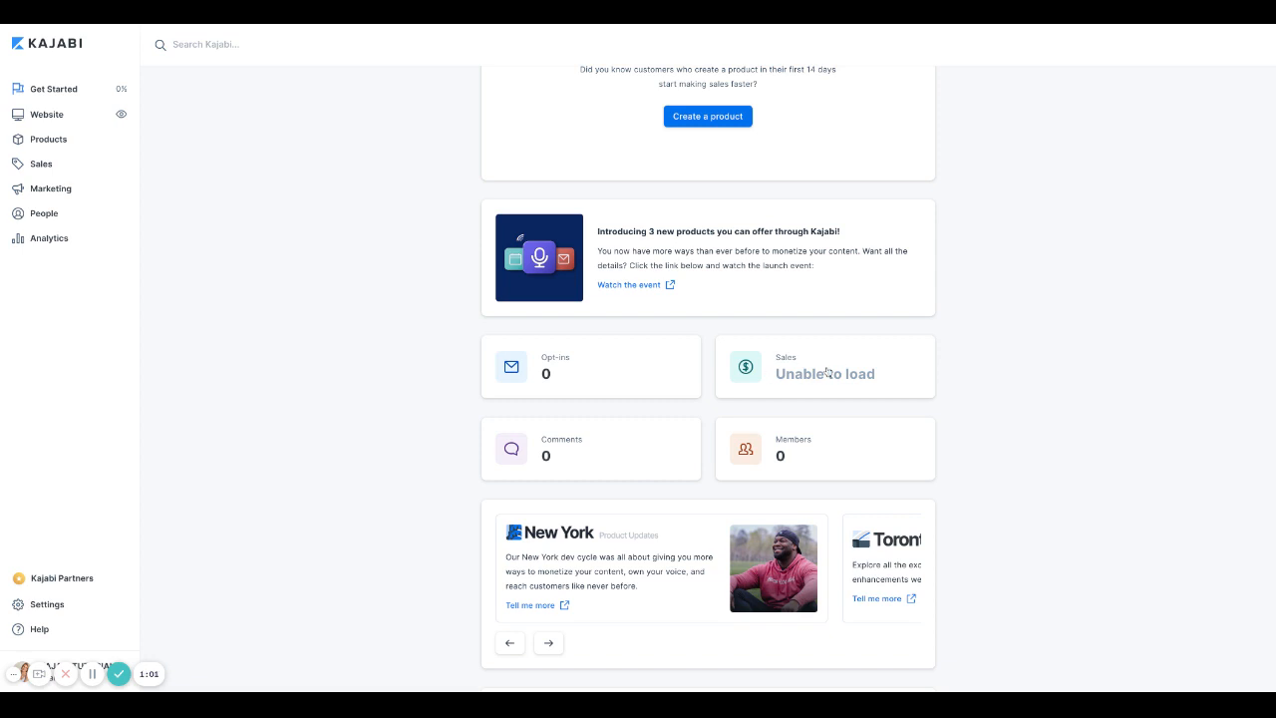
{"action": "scroll", "coordinate": [761, 405], "scroll_direction": "down", "scroll_amount": 4}
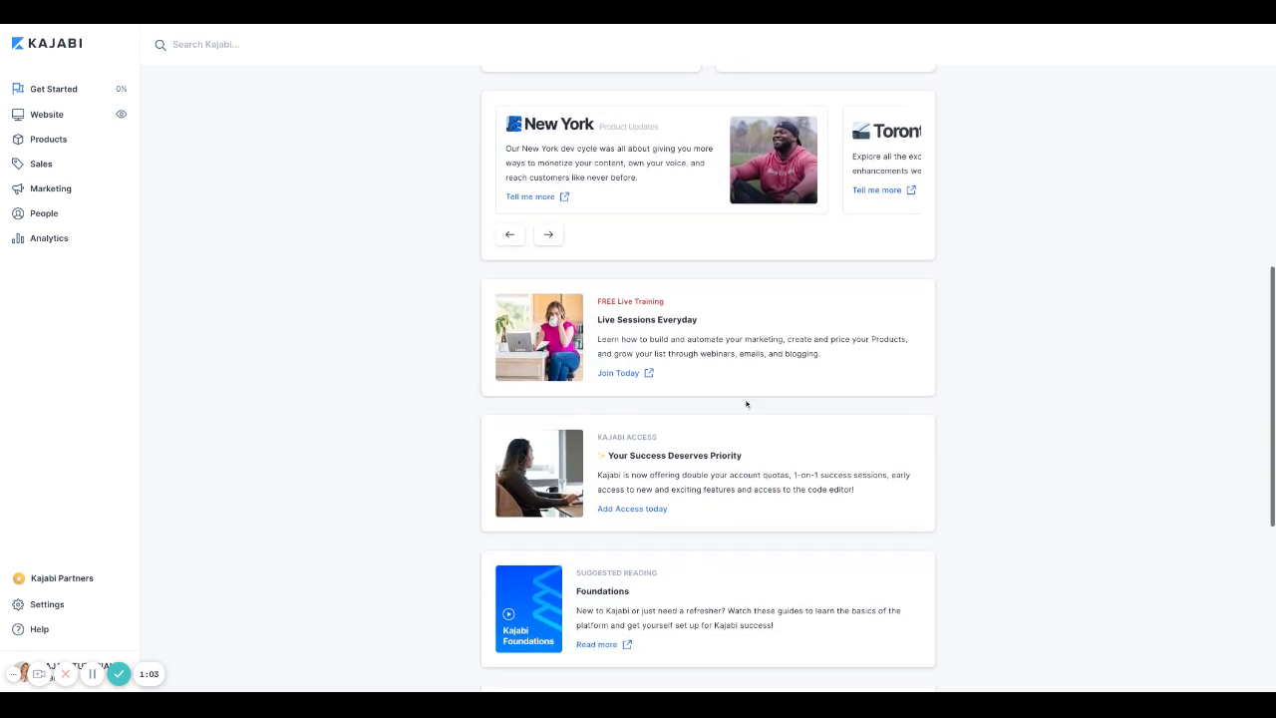
{"action": "scroll", "coordinate": [740, 501], "scroll_direction": "down", "scroll_amount": 1}
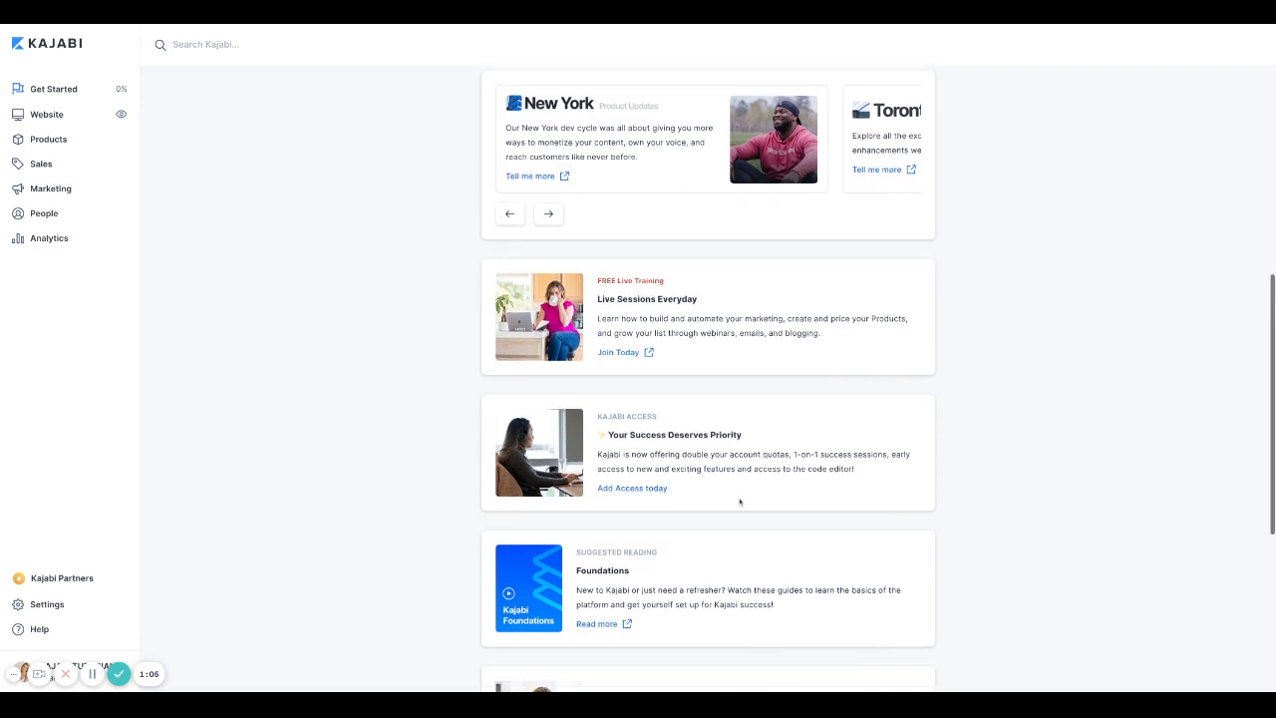
{"action": "scroll", "coordinate": [740, 502], "scroll_direction": "down", "scroll_amount": 2}
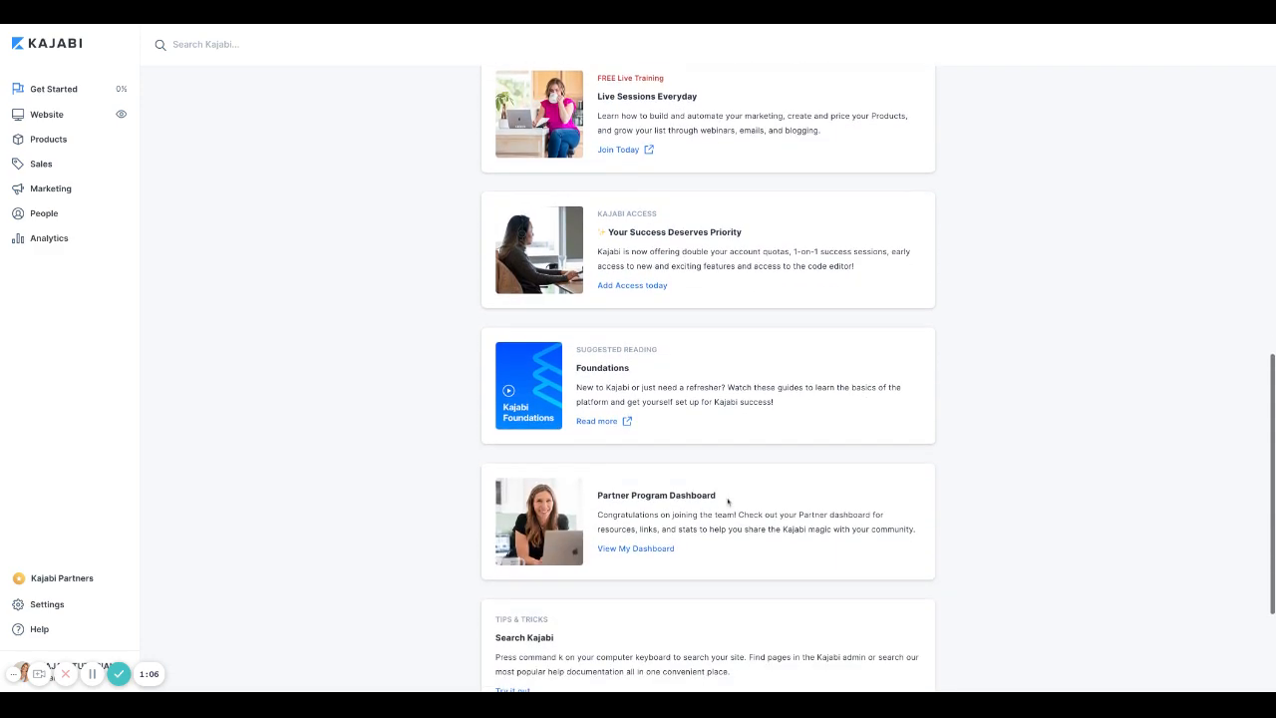
{"action": "scroll", "coordinate": [728, 502], "scroll_direction": "down", "scroll_amount": 1}
{"action": "scroll", "coordinate": [727, 501], "scroll_direction": "down", "scroll_amount": 2}
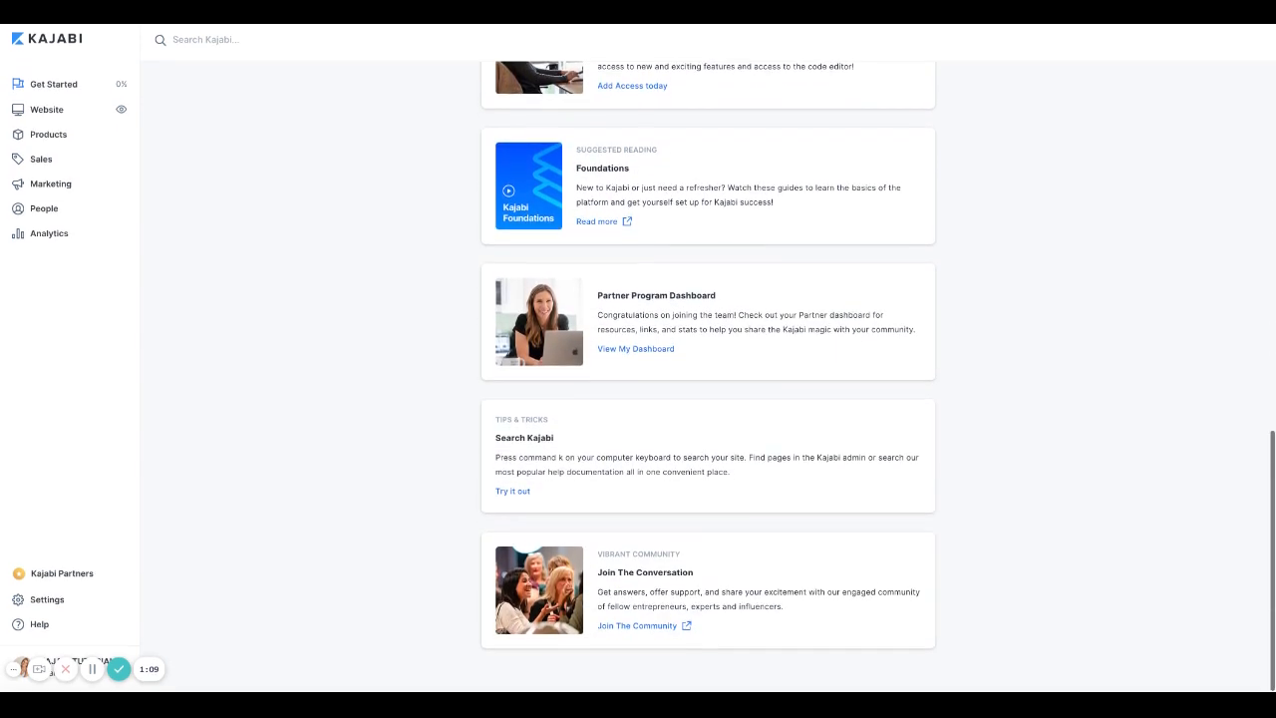
{"action": "scroll", "coordinate": [728, 501], "scroll_direction": "up", "scroll_amount": 7}
{"action": "scroll", "coordinate": [678, 207], "scroll_direction": "up", "scroll_amount": 3}
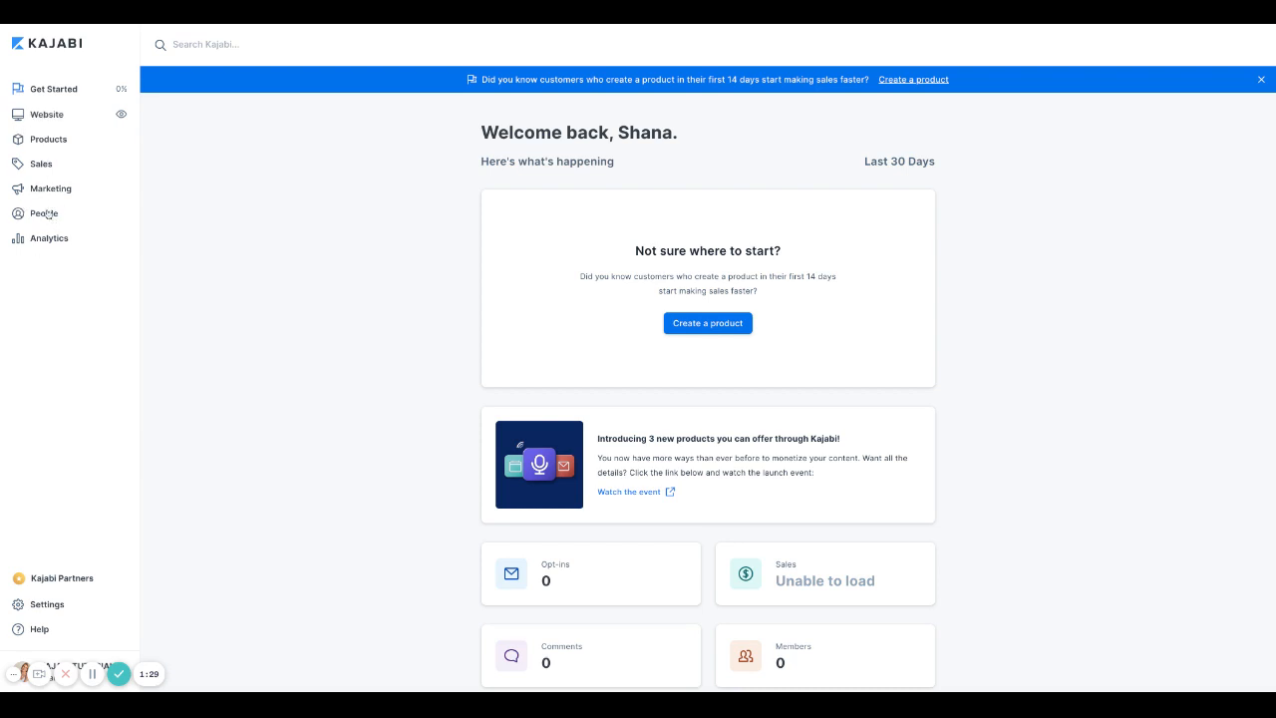
Step: Look over the Get Started checklist, close it, and go to Settings
{"action": "left_click", "coordinate": [55, 91]}
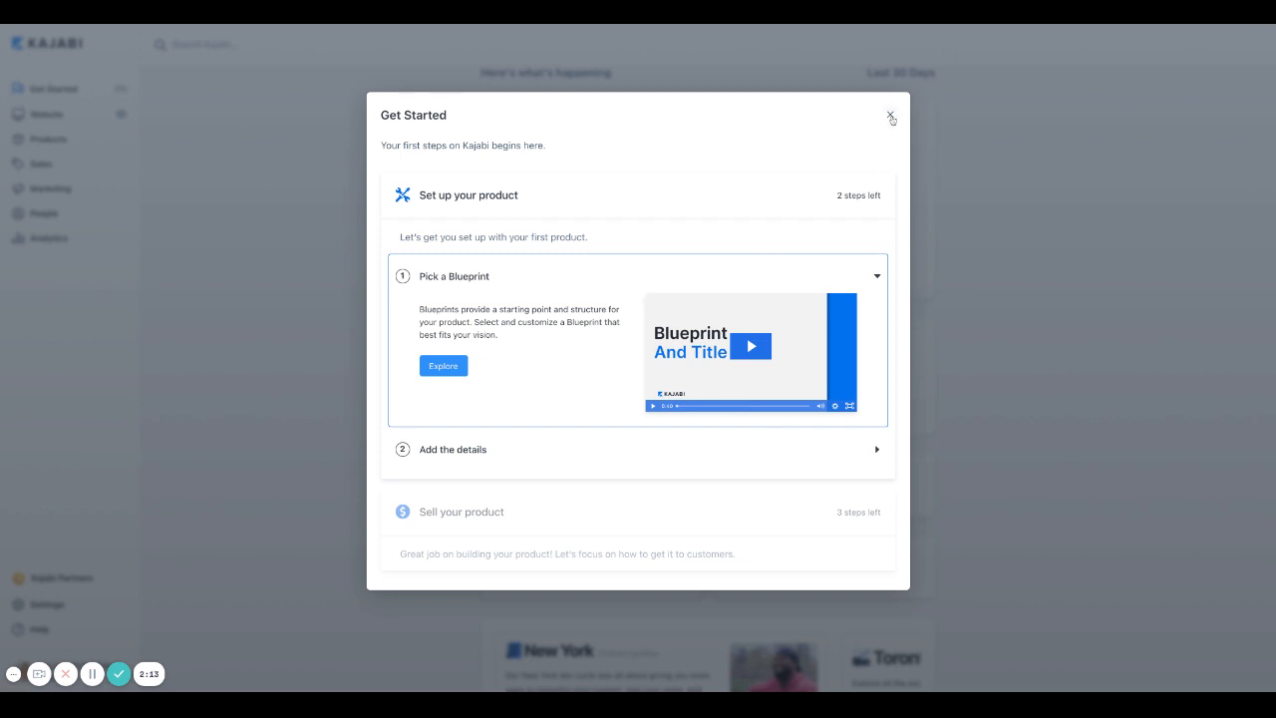
{"action": "left_click", "coordinate": [891, 116]}
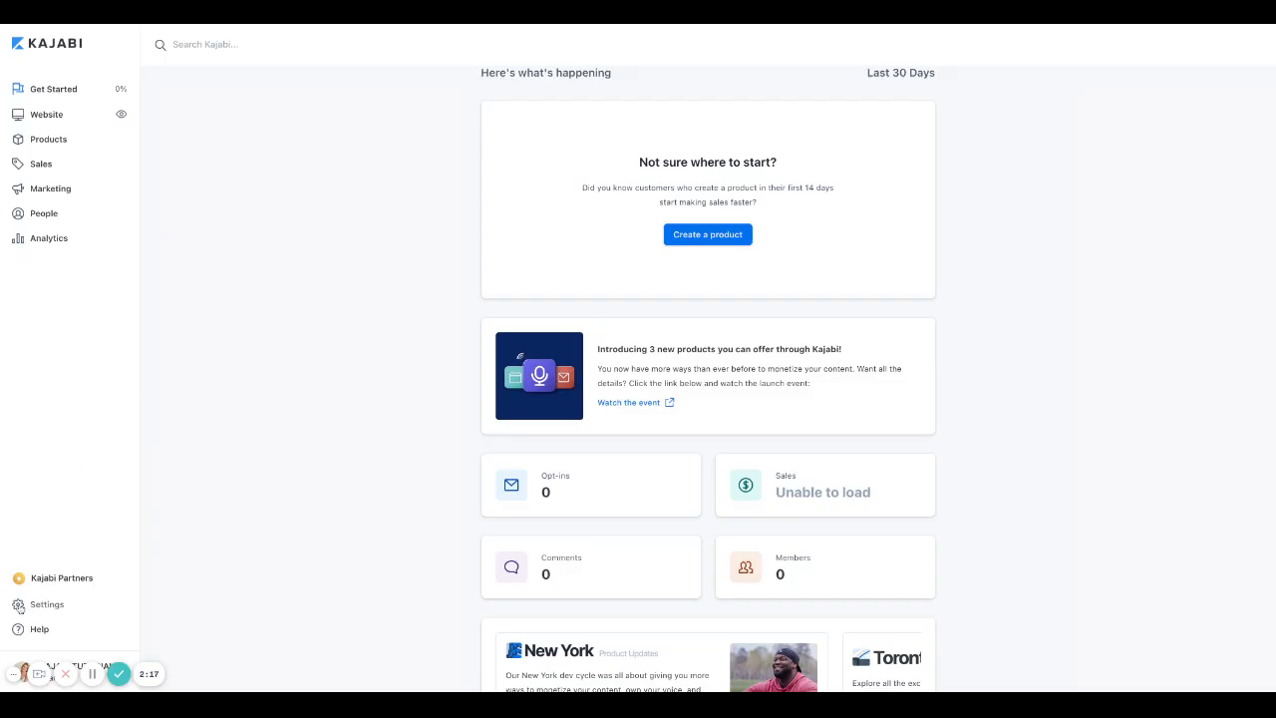
{"action": "scroll", "coordinate": [55, 608], "scroll_direction": "down", "scroll_amount": 1}
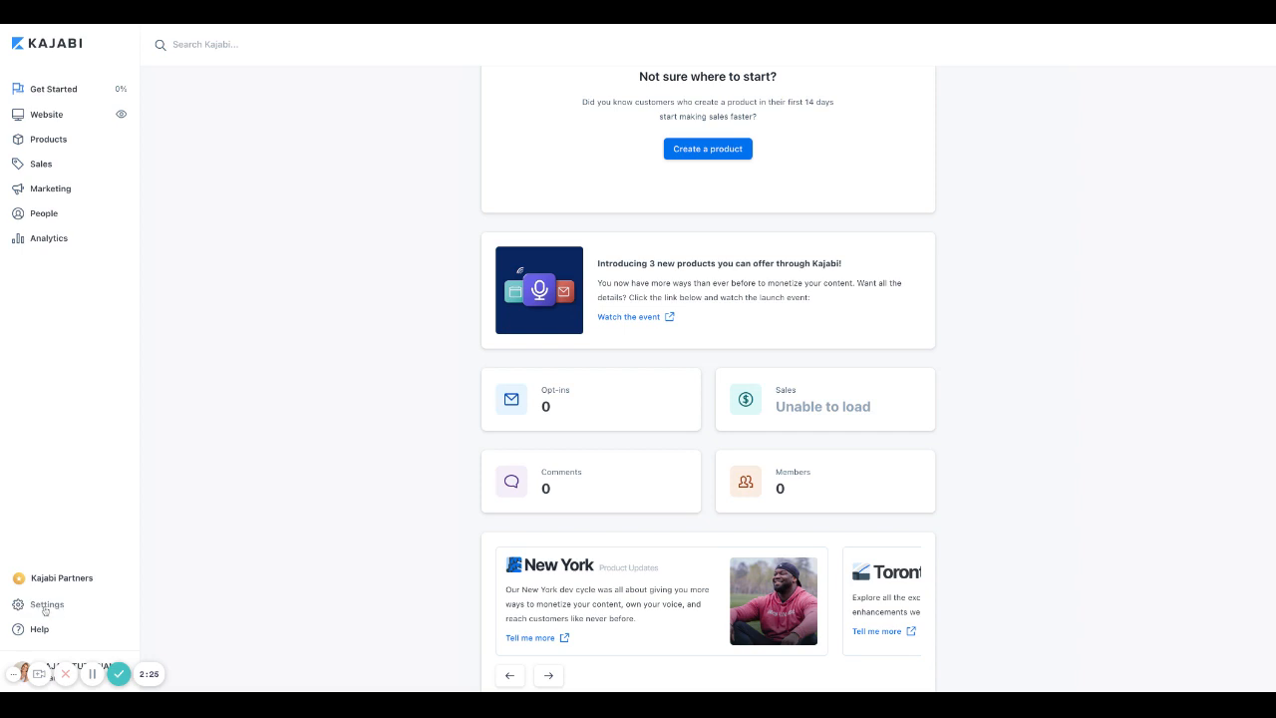
{"action": "left_click", "coordinate": [45, 608]}
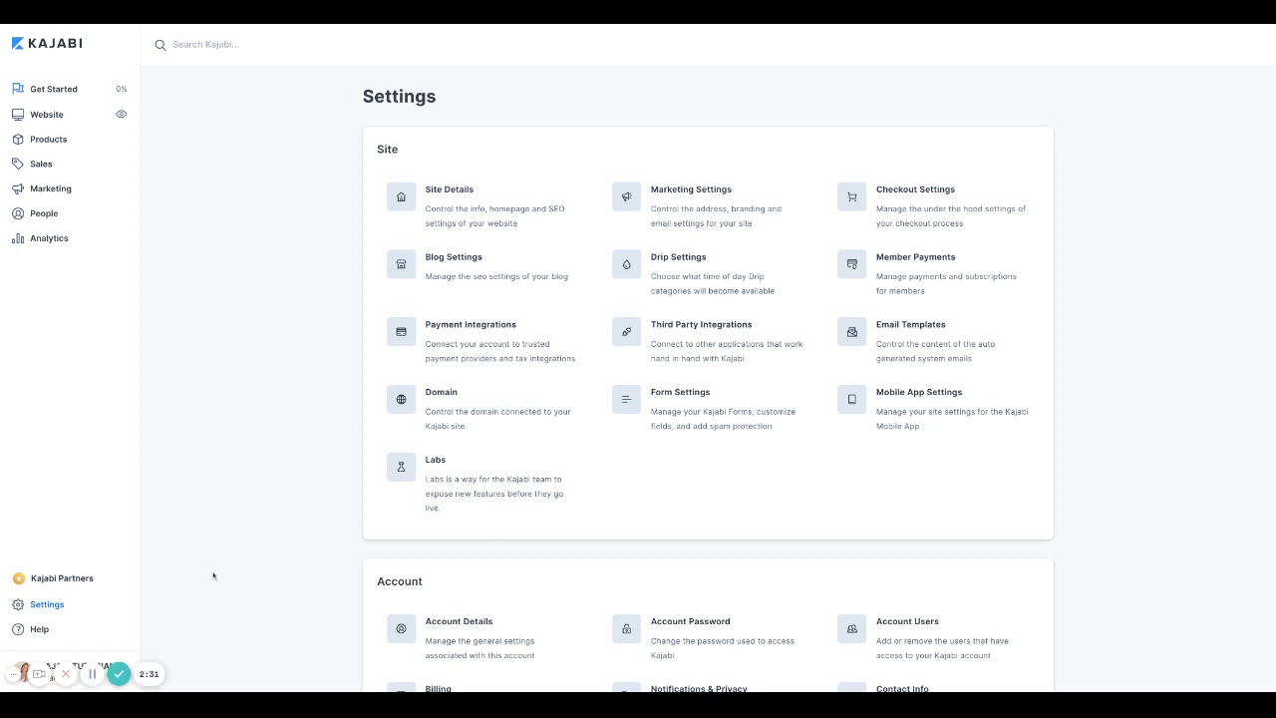
{"action": "scroll", "coordinate": [289, 379], "scroll_direction": "down", "scroll_amount": 3}
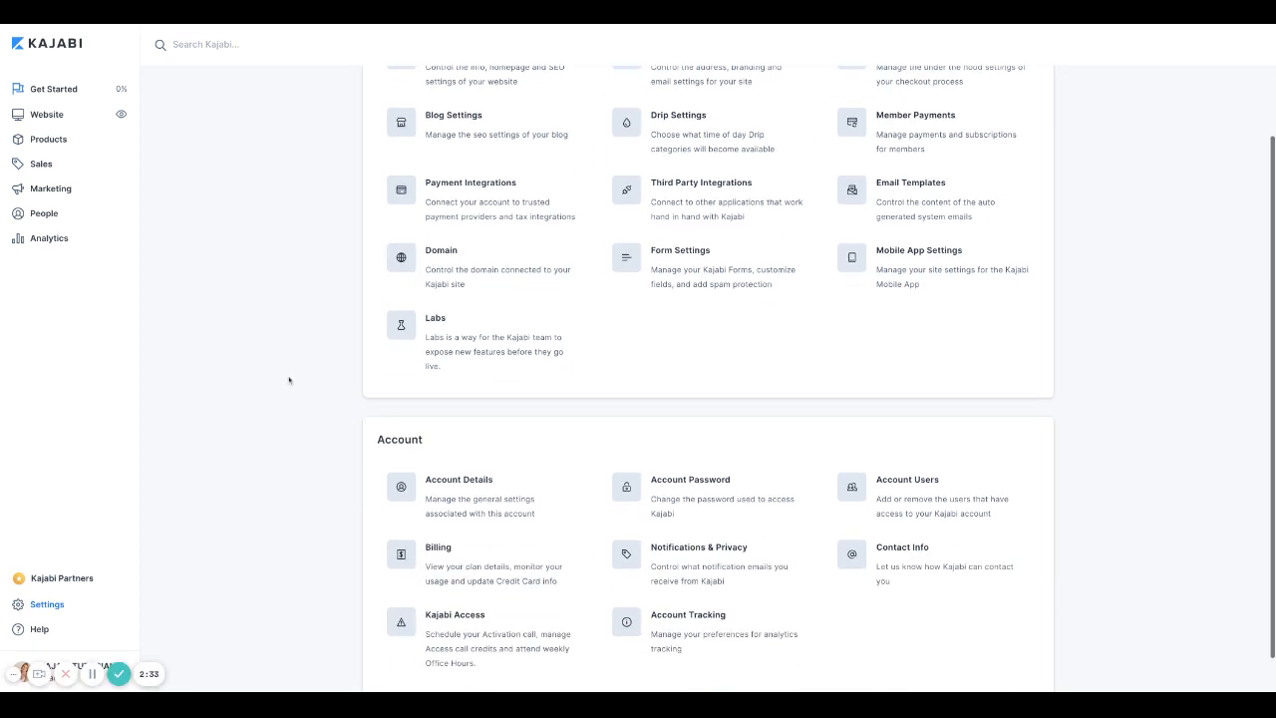
{"action": "scroll", "coordinate": [289, 379], "scroll_direction": "down", "scroll_amount": 1}
{"action": "scroll", "coordinate": [289, 380], "scroll_direction": "up", "scroll_amount": 5}
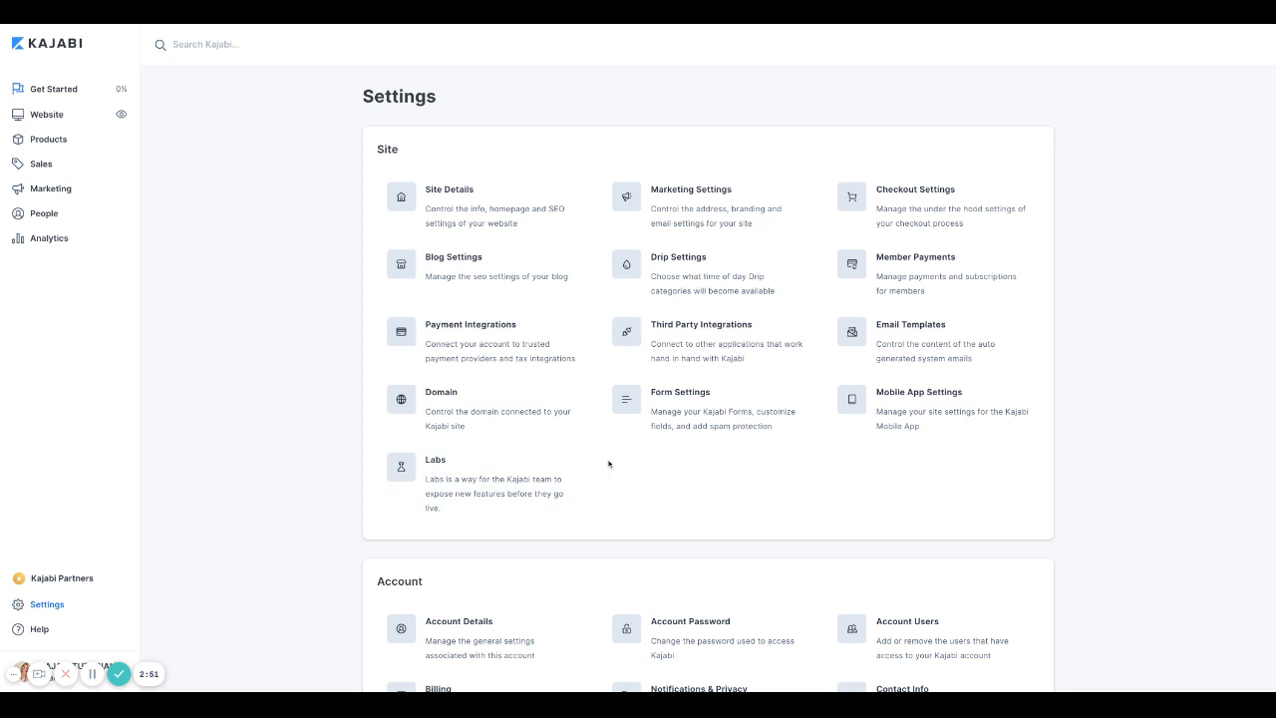
{"action": "scroll", "coordinate": [608, 463], "scroll_direction": "down", "scroll_amount": 1}
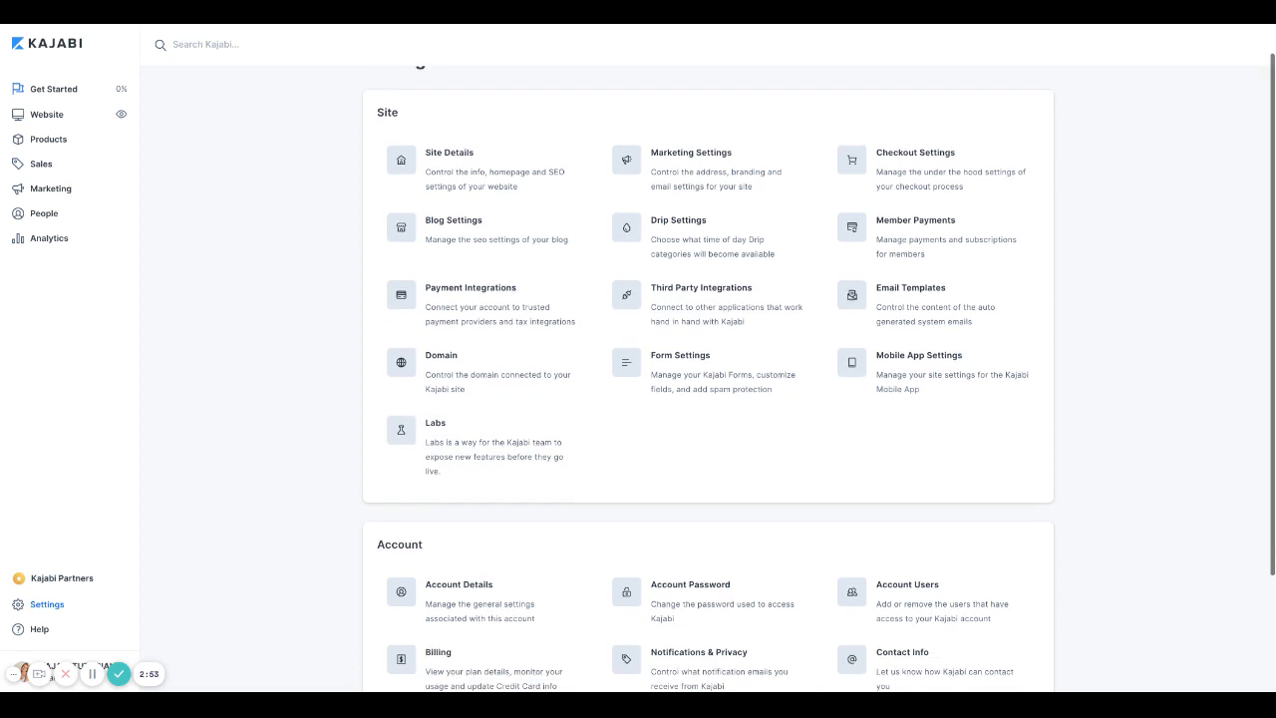
{"action": "scroll", "coordinate": [609, 463], "scroll_direction": "up", "scroll_amount": 1}
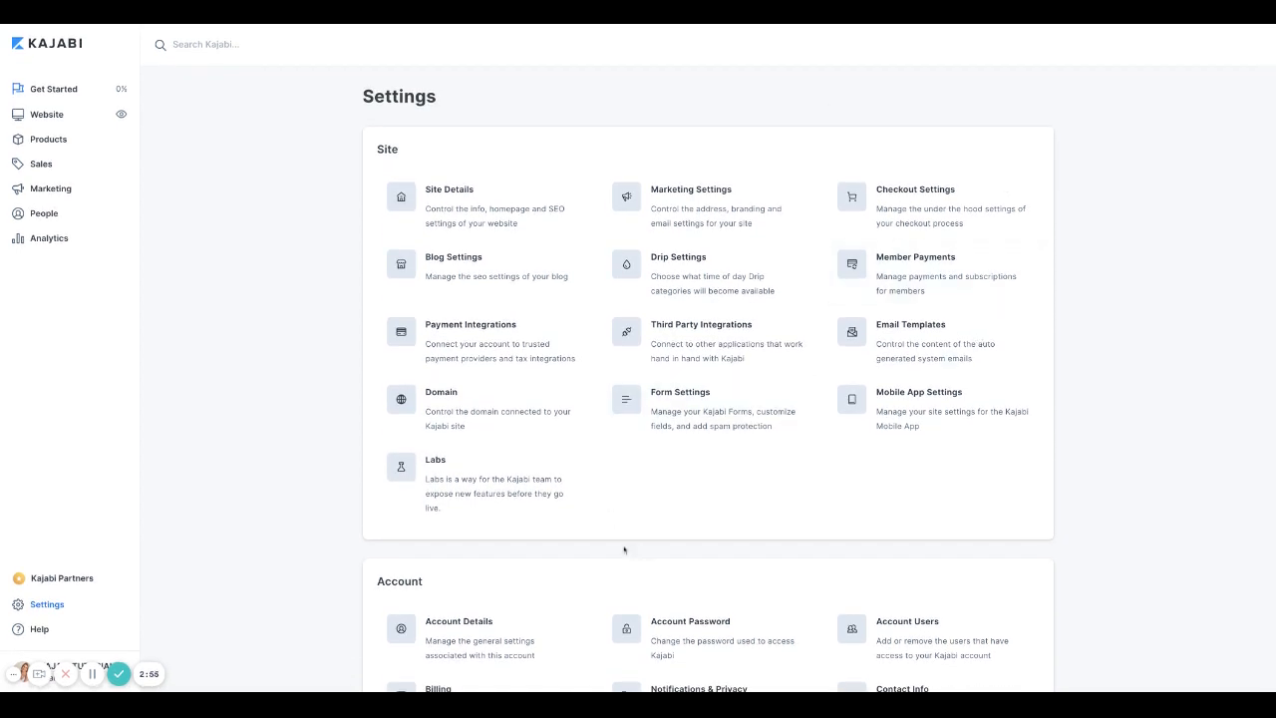
Step: Select the KAJABI TUTORIALS site title, then edit the default subdomain under Domain Settings
{"action": "left_click", "coordinate": [451, 211]}
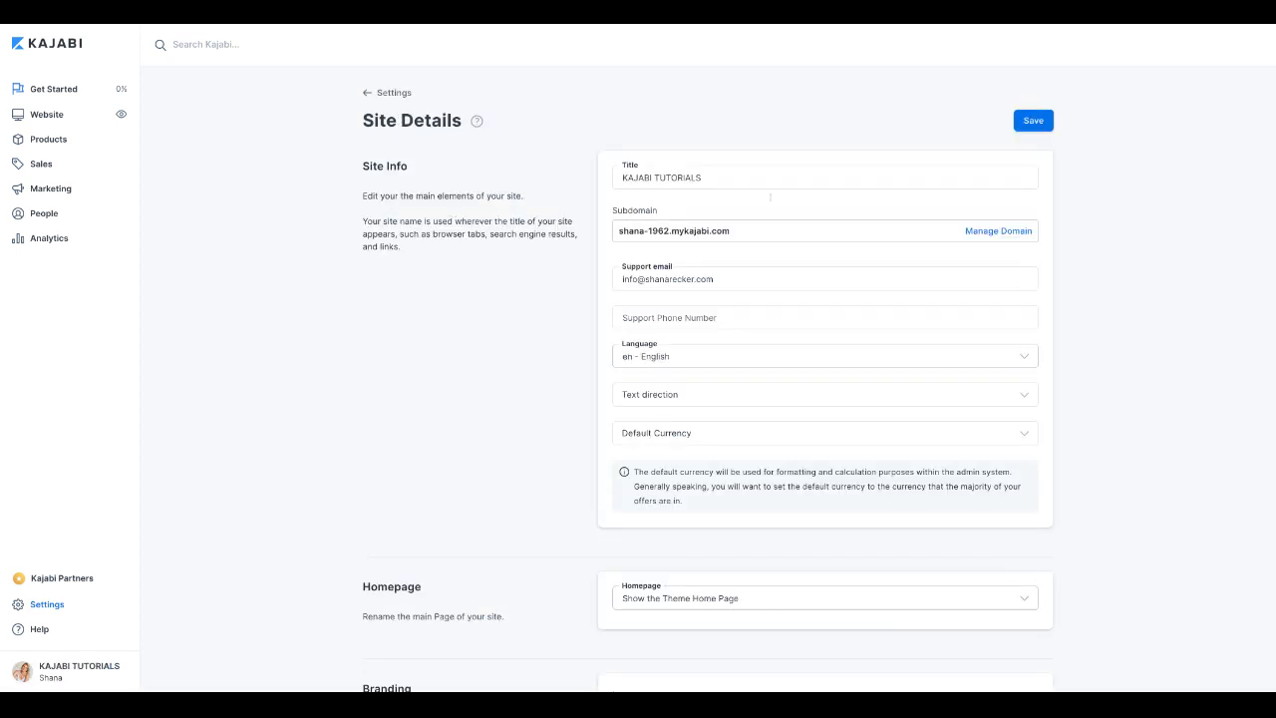
{"action": "left_click", "coordinate": [718, 177]}
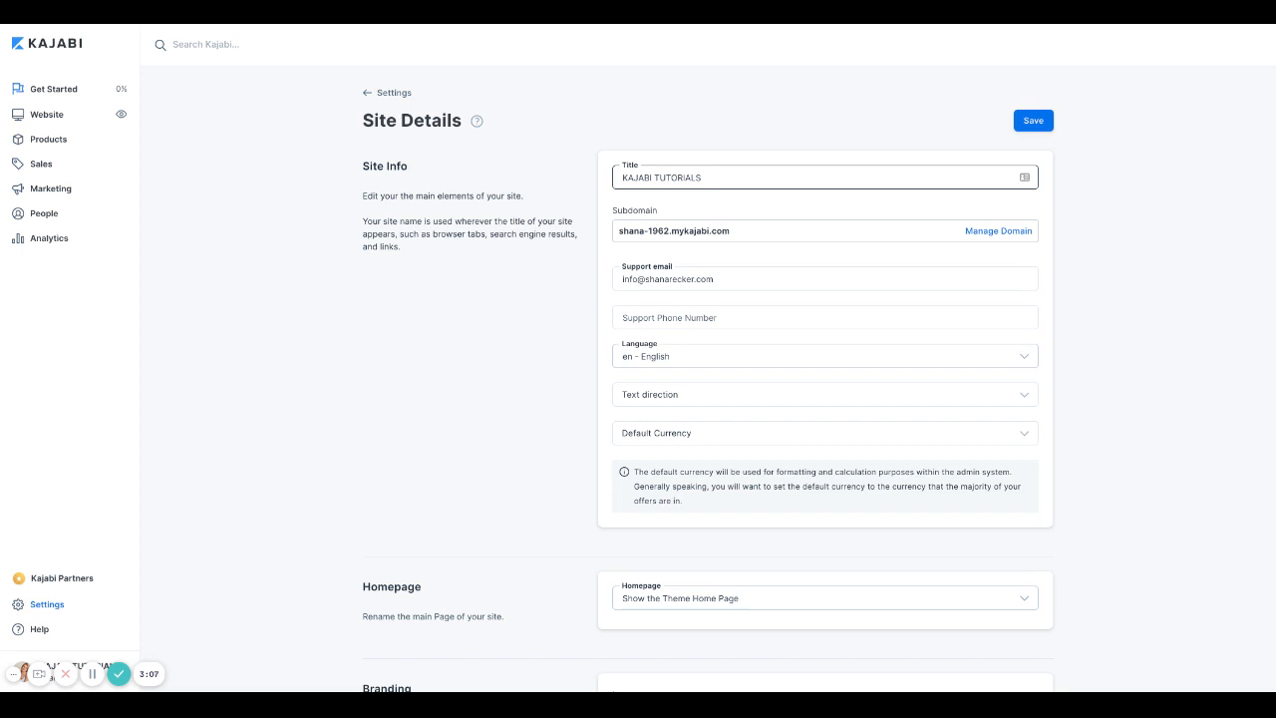
{"action": "triple_click", "coordinate": [730, 181]}
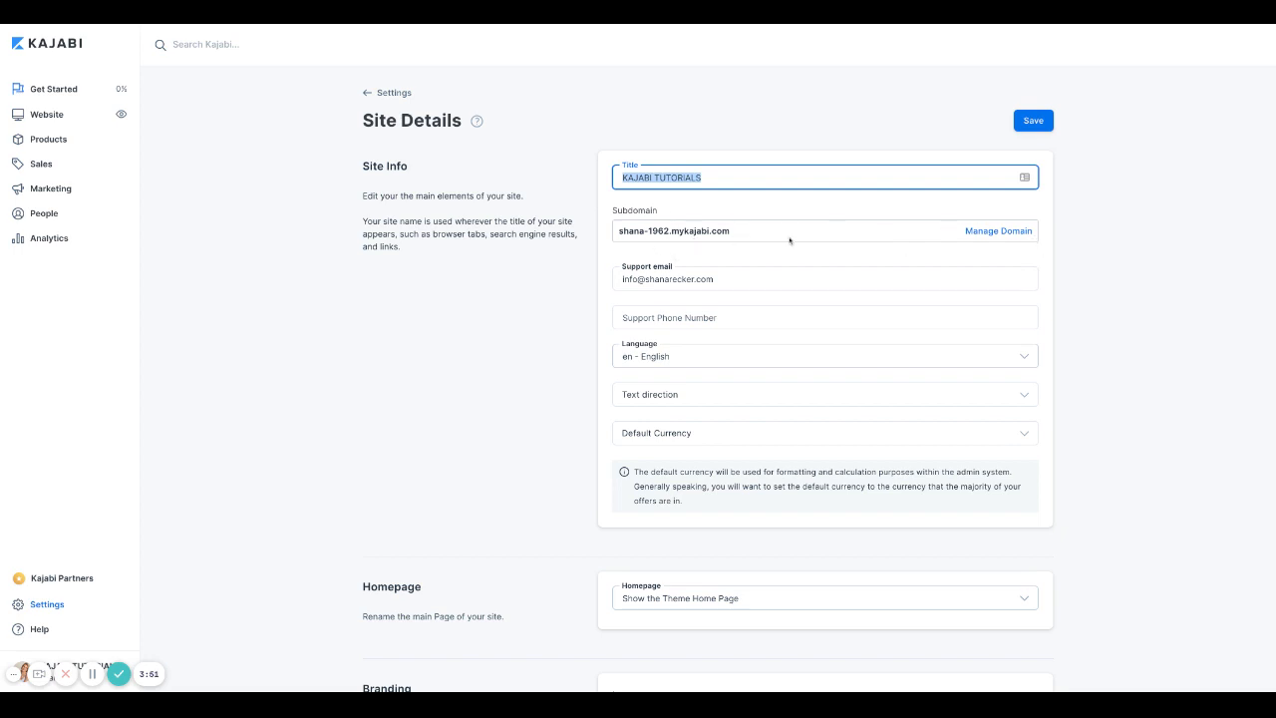
{"action": "left_click", "coordinate": [988, 232]}
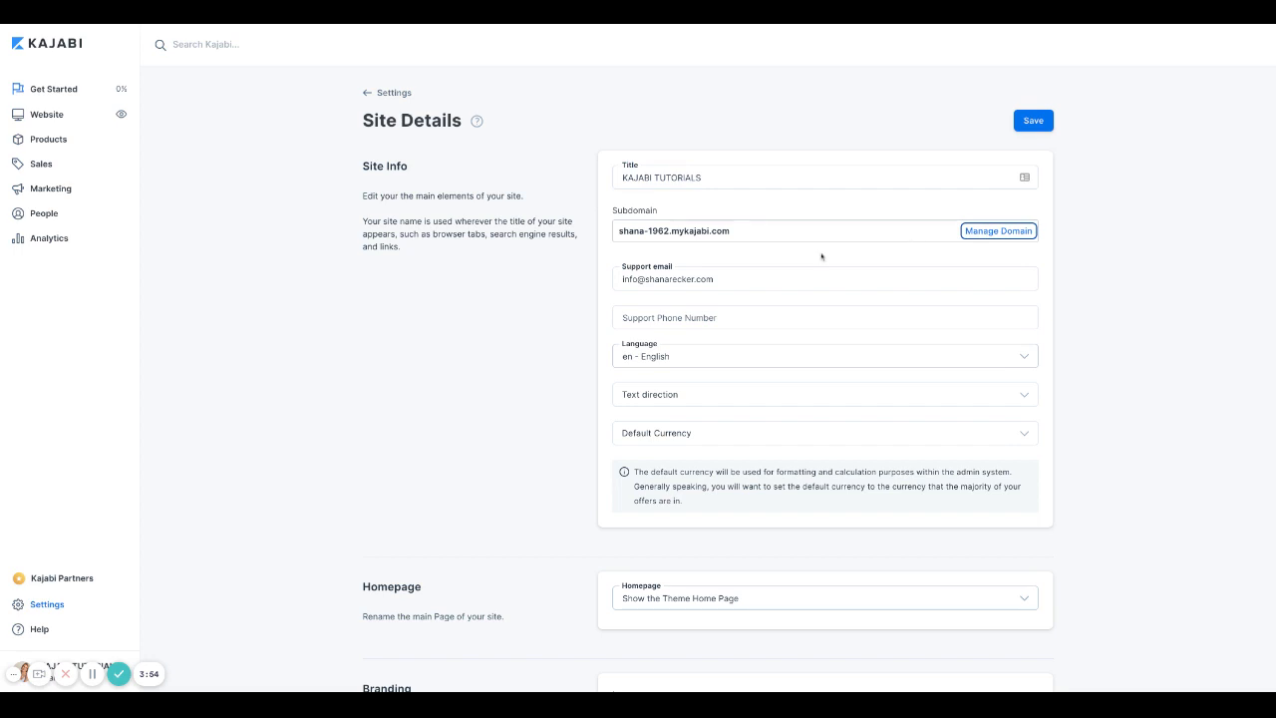
{"action": "left_click", "coordinate": [1012, 247]}
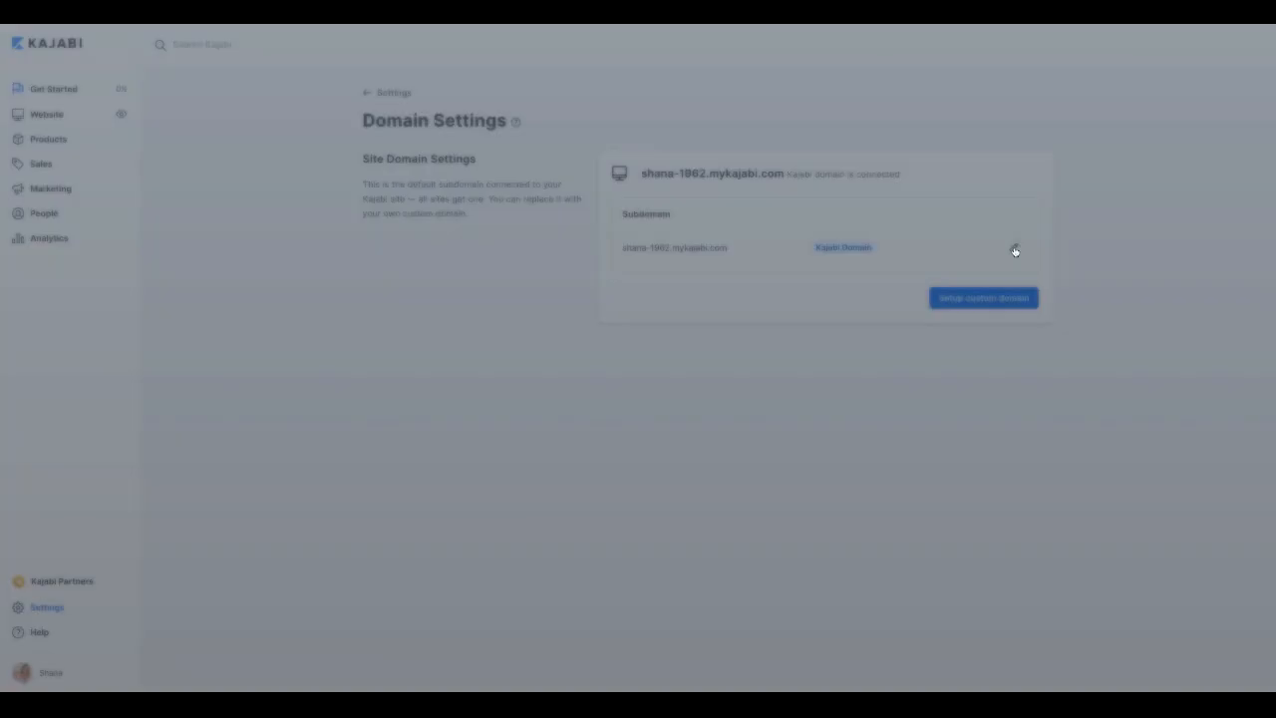
Step: Rename the subdomain to kajabitutorialsReckerMedia, save, and return to Settings
{"action": "left_click", "coordinate": [557, 152]}
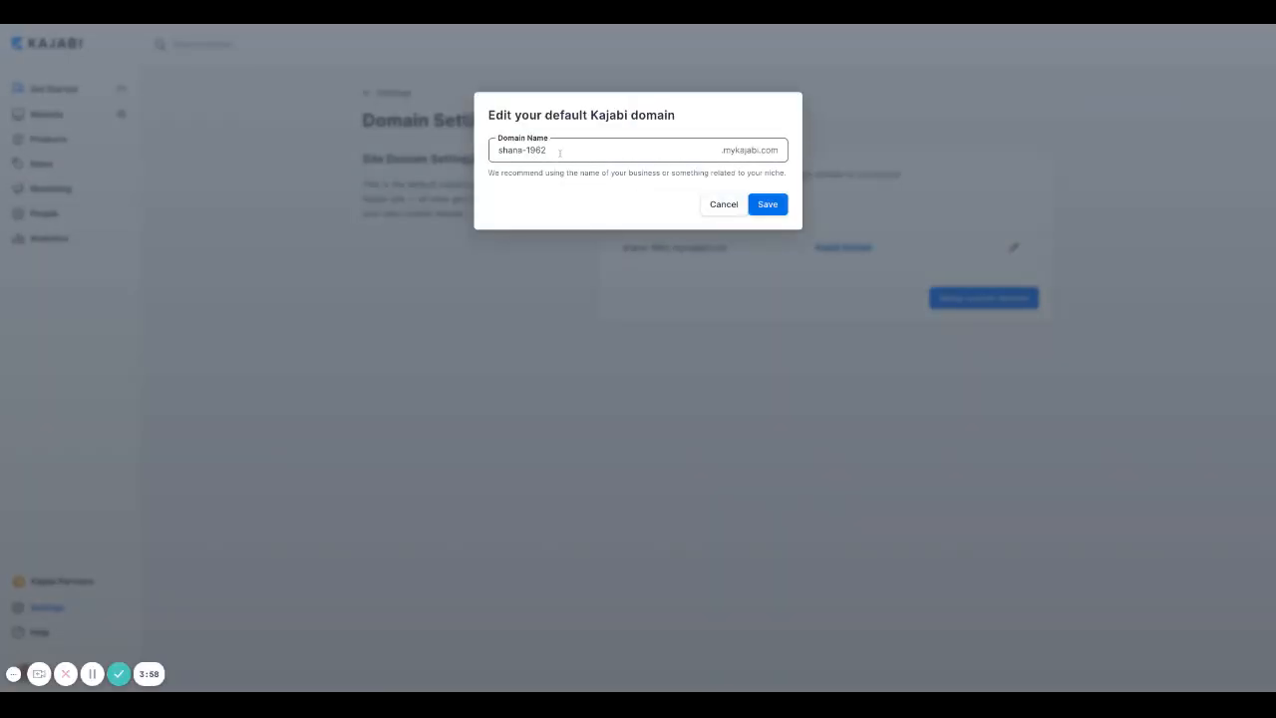
{"action": "key", "text": "ctrl+a"}
{"action": "type", "text": "kajabi"}
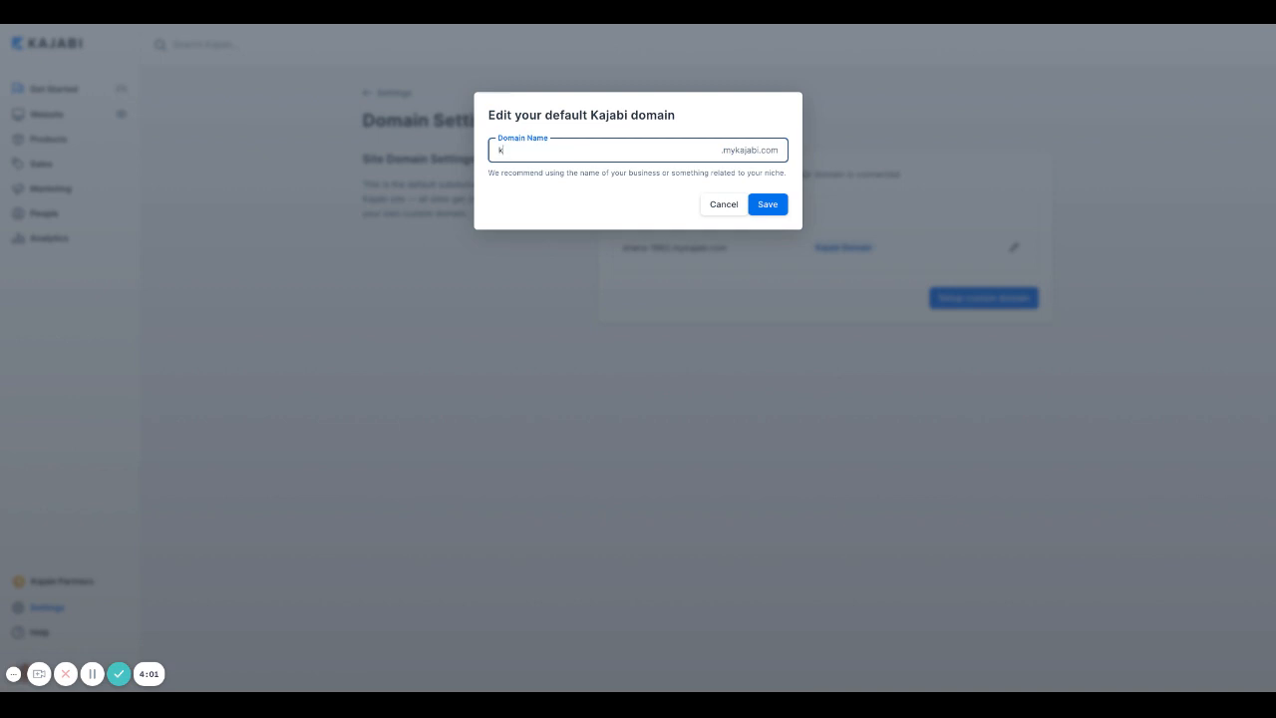
{"action": "type", "text": "test"}
{"action": "key", "text": "BackSpace"}
{"action": "key", "text": "BackSpace"}
{"action": "key", "text": "BackSpace"}
{"action": "type", "text": "tutorials"}
{"action": "type", "text": "ReckerMediaa"}
{"action": "key", "text": "BackSpace"}
{"action": "key", "text": "BackSpace"}
{"action": "type", "text": "a"}
{"action": "left_click", "coordinate": [769, 208]}
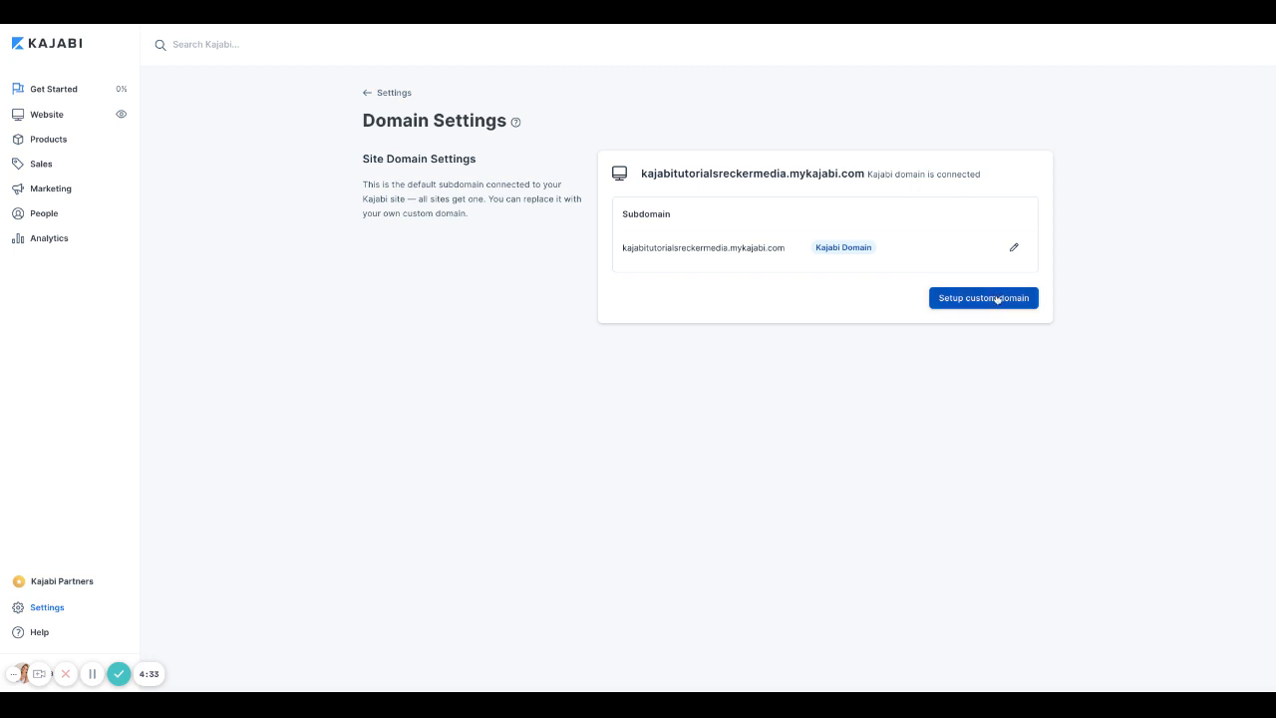
{"action": "left_click", "coordinate": [367, 95]}
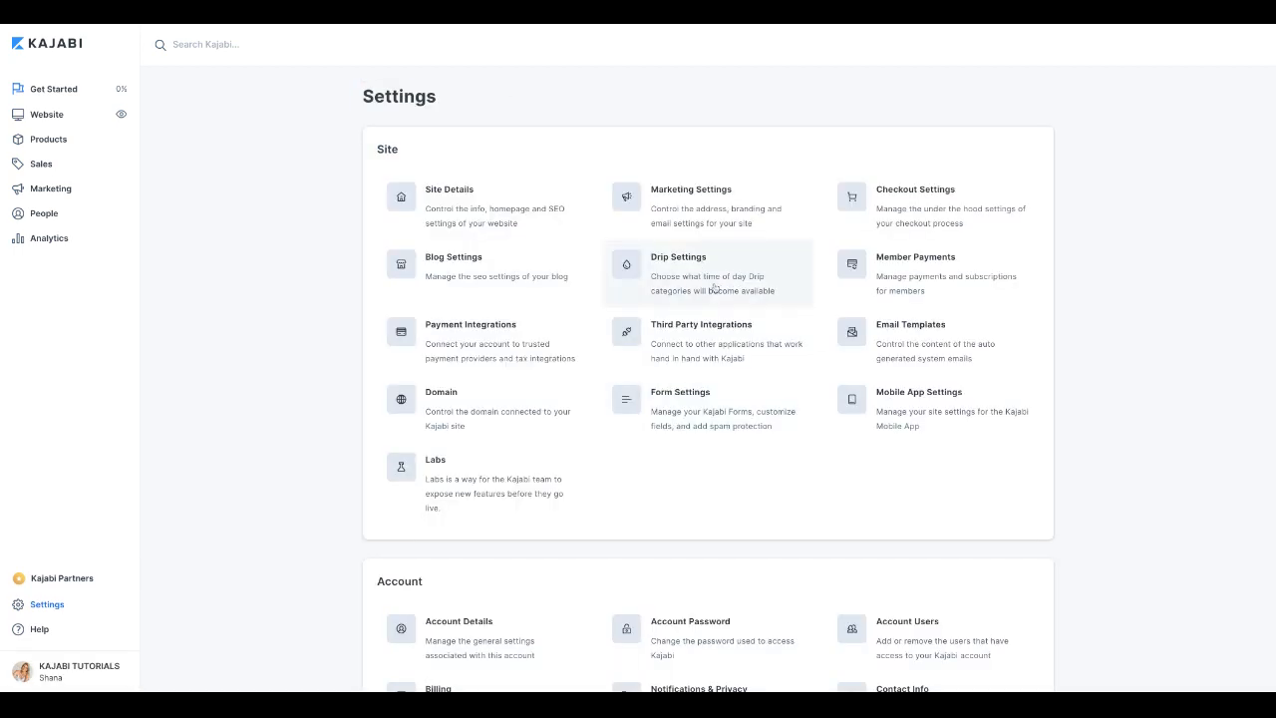
{"action": "left_click", "coordinate": [550, 239]}
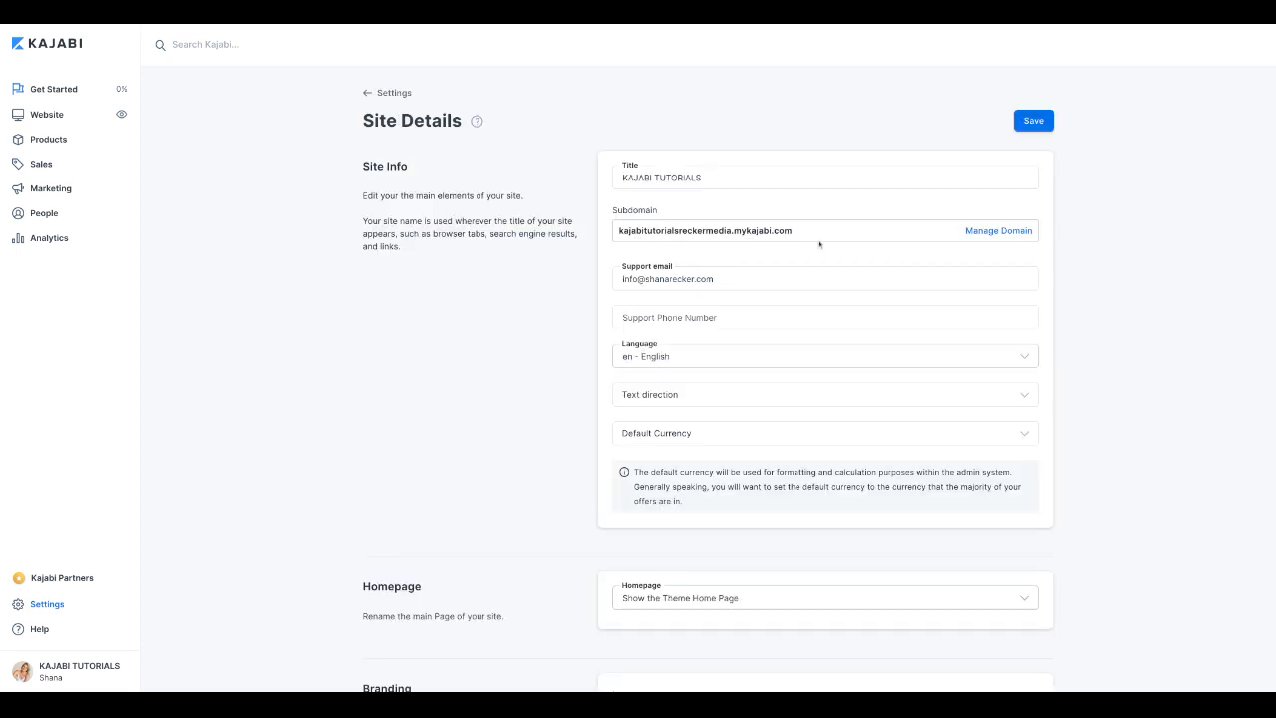
{"action": "scroll", "coordinate": [698, 318], "scroll_direction": "down", "scroll_amount": 1}
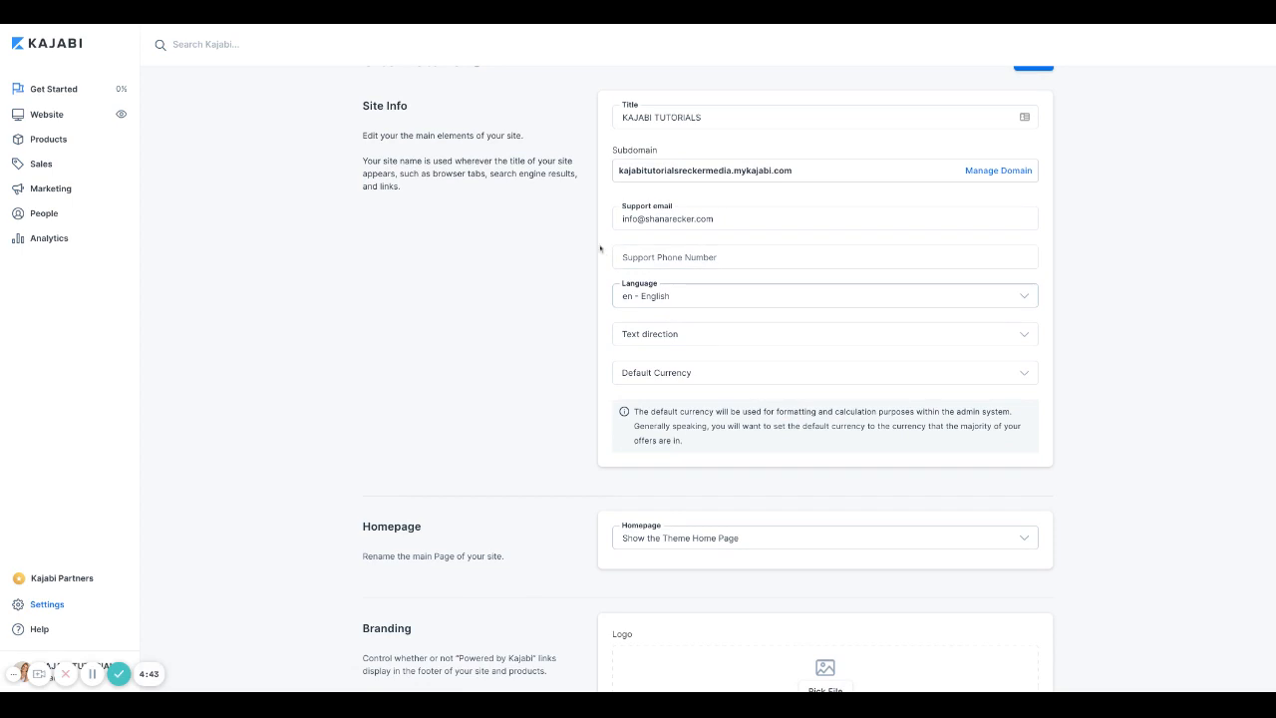
{"action": "scroll", "coordinate": [738, 240], "scroll_direction": "down", "scroll_amount": 1}
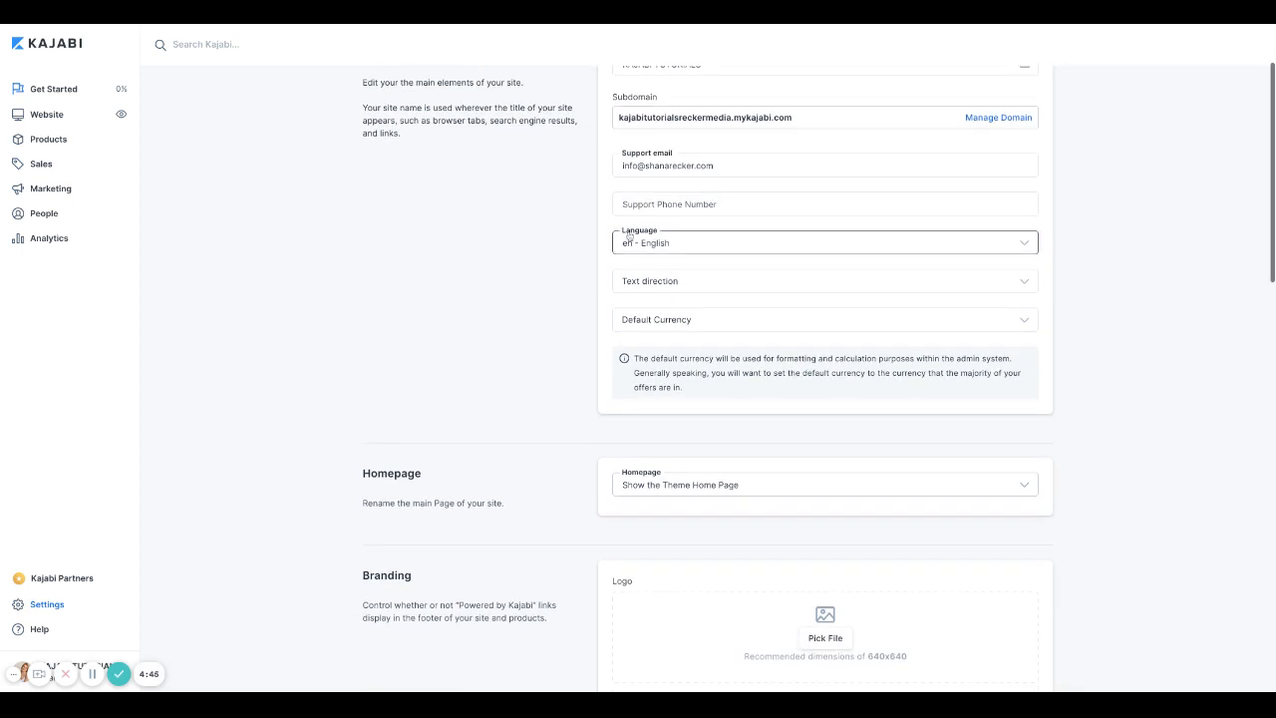
{"action": "left_click", "coordinate": [746, 204]}
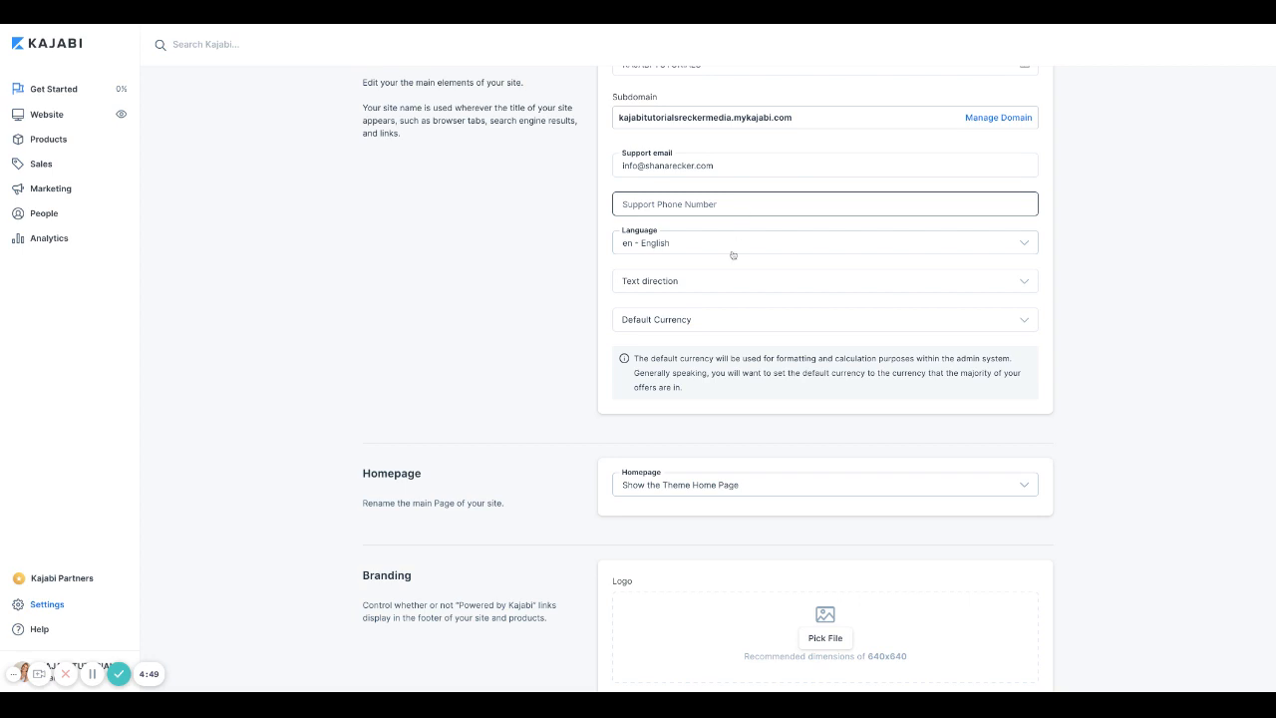
{"action": "scroll", "coordinate": [760, 342], "scroll_direction": "down", "scroll_amount": 1}
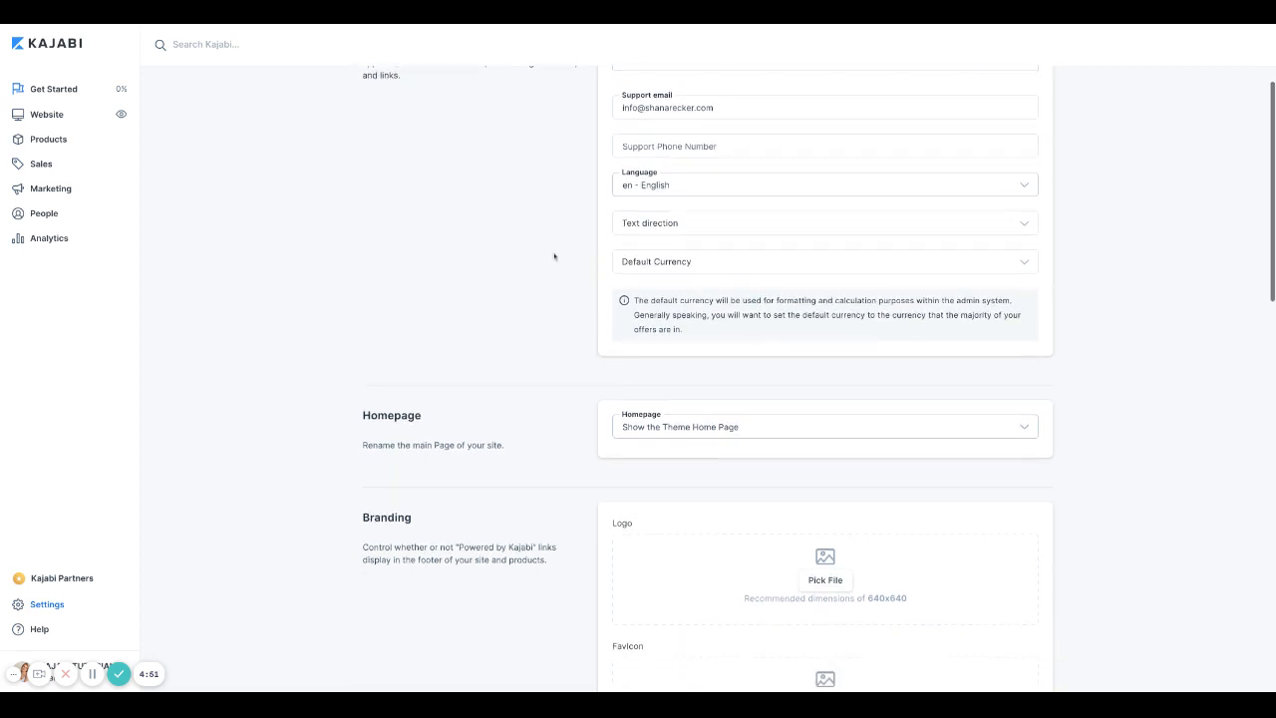
{"action": "left_click", "coordinate": [705, 265]}
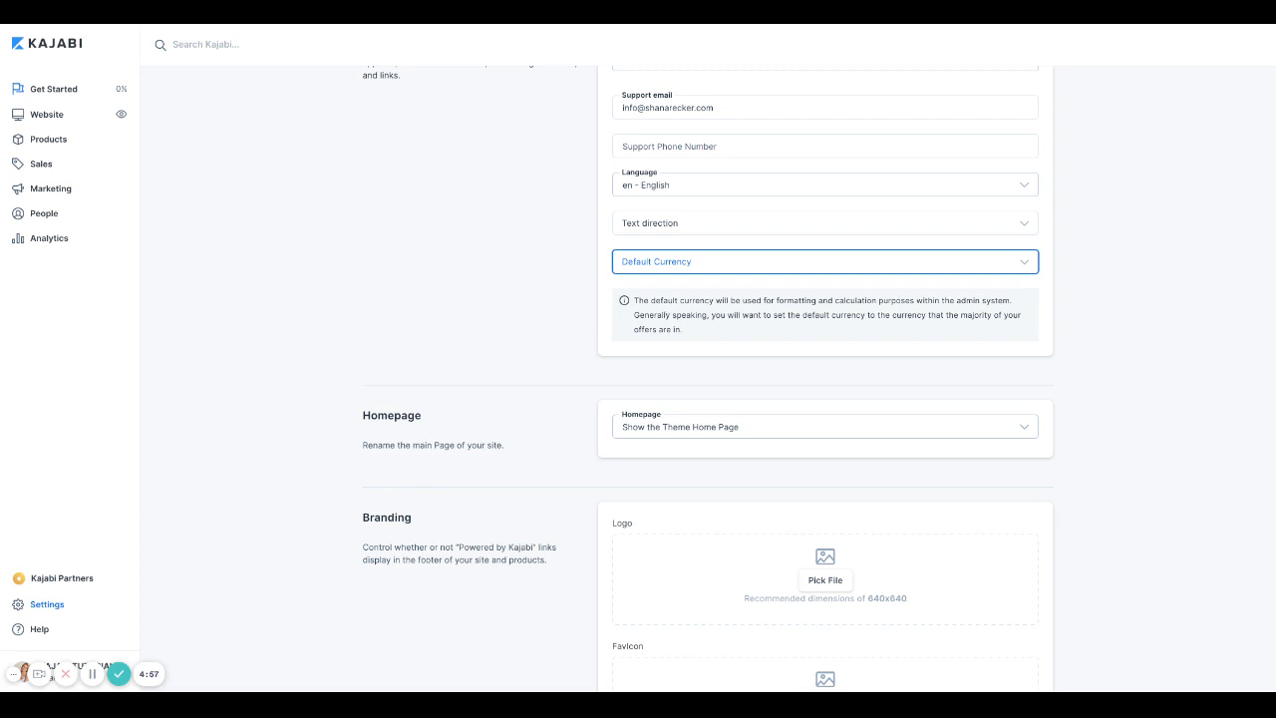
{"action": "scroll", "coordinate": [684, 299], "scroll_direction": "down", "scroll_amount": 3}
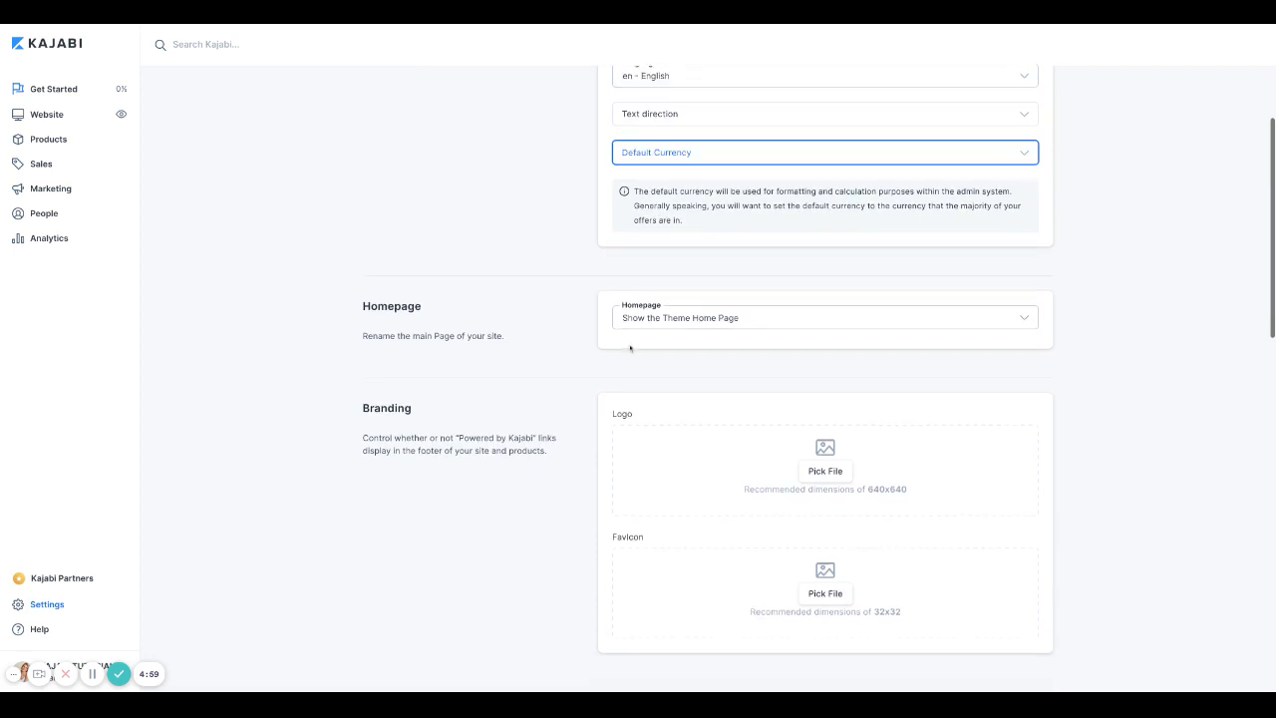
{"action": "left_click", "coordinate": [684, 286]}
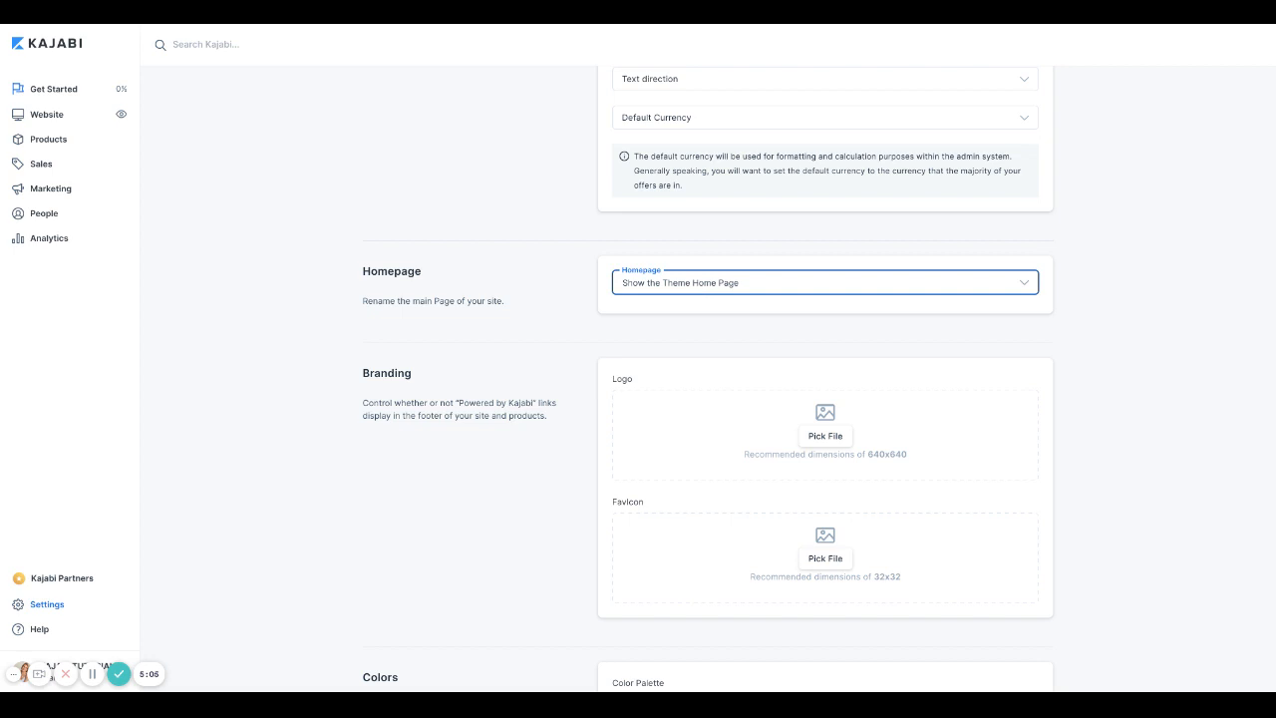
{"action": "scroll", "coordinate": [619, 230], "scroll_direction": "up", "scroll_amount": 5}
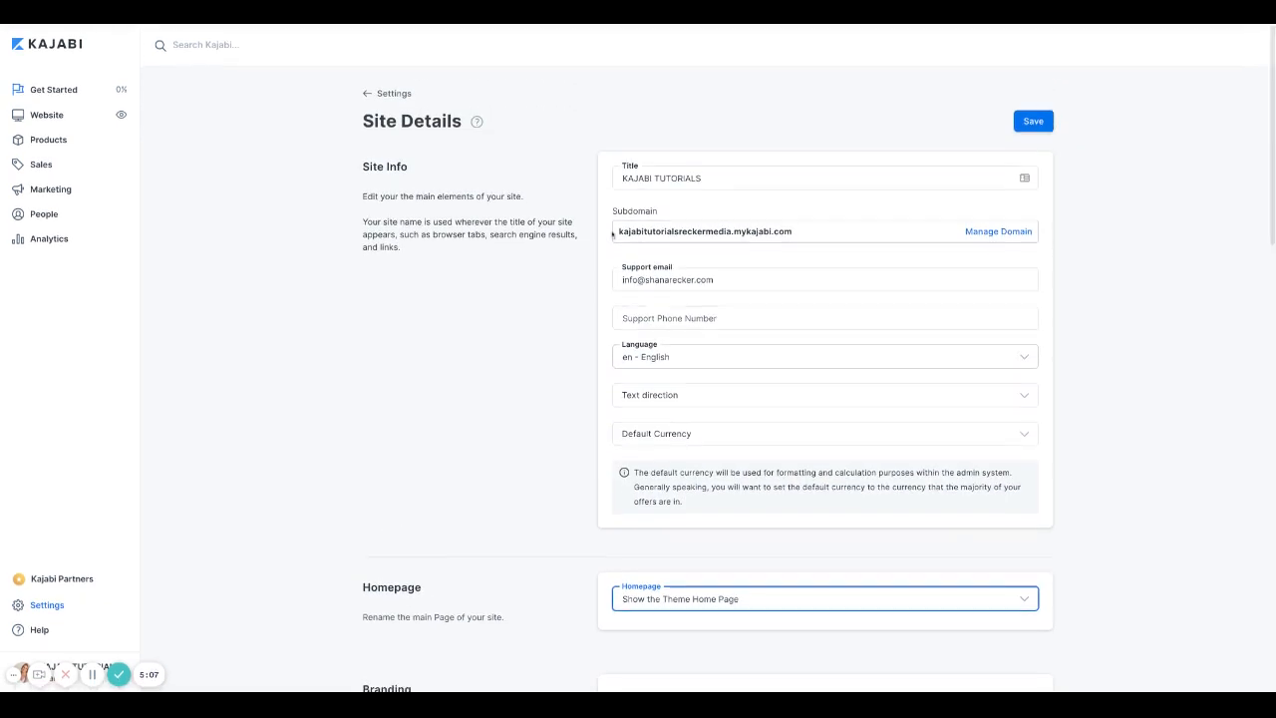
{"action": "left_click_drag", "start_coordinate": [619, 230], "coordinate": [792, 230]}
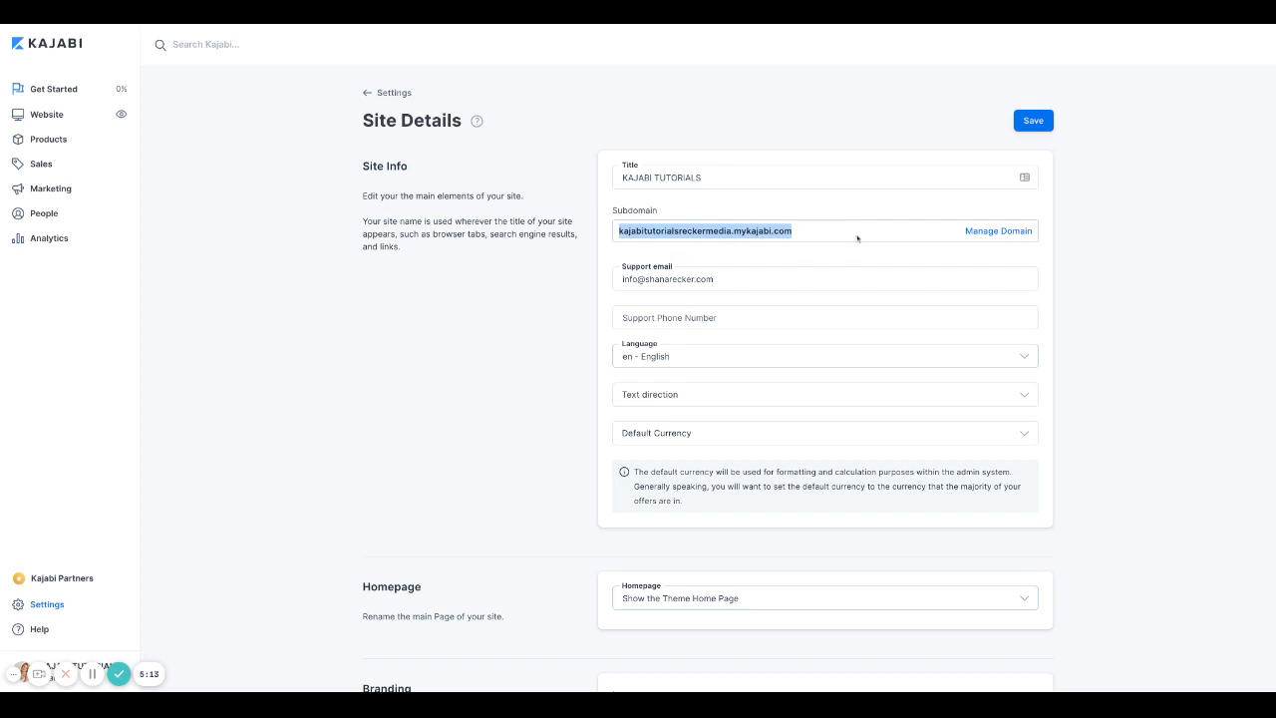
{"action": "scroll", "coordinate": [842, 295], "scroll_direction": "down", "scroll_amount": 3}
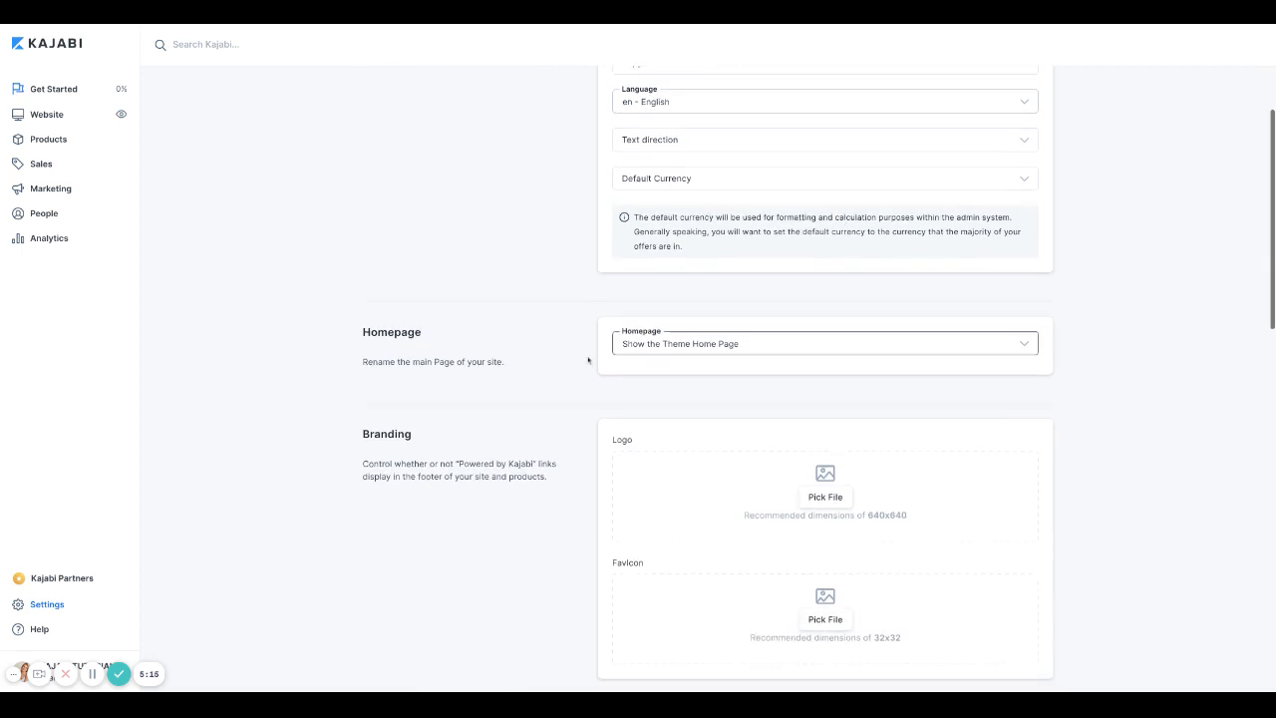
{"action": "left_click", "coordinate": [644, 349]}
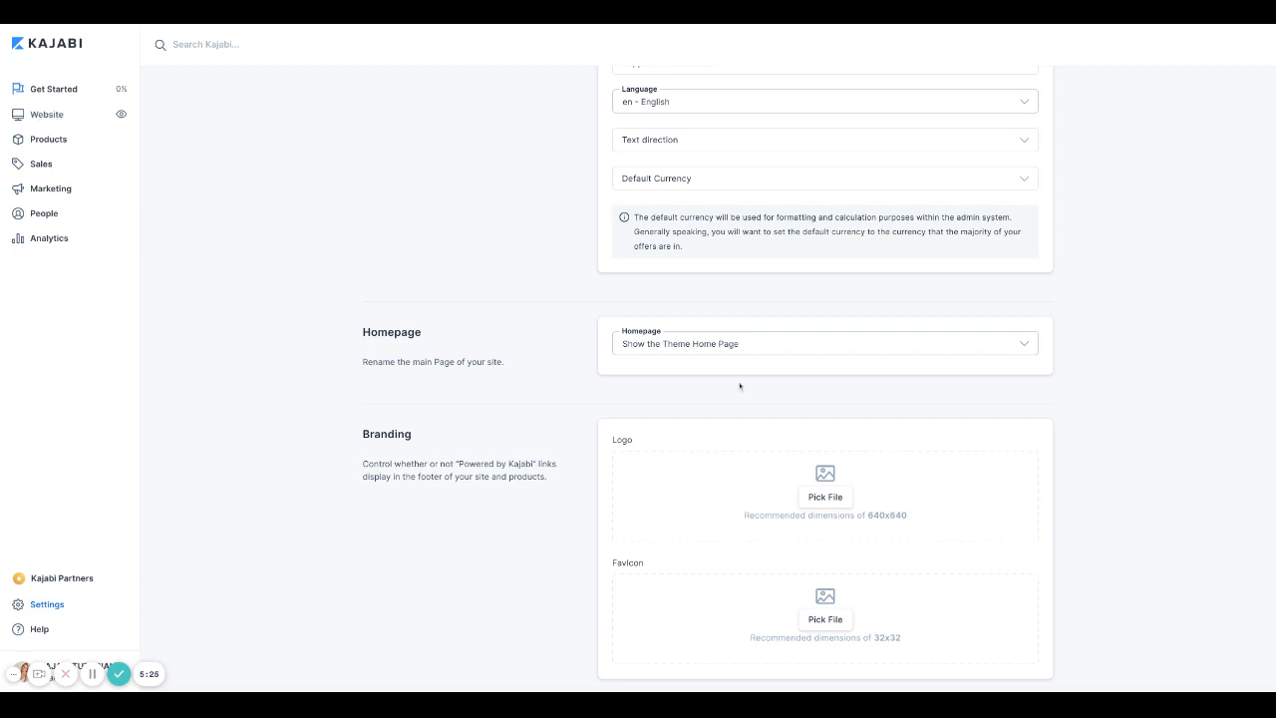
{"action": "scroll", "coordinate": [739, 386], "scroll_direction": "up", "scroll_amount": 5}
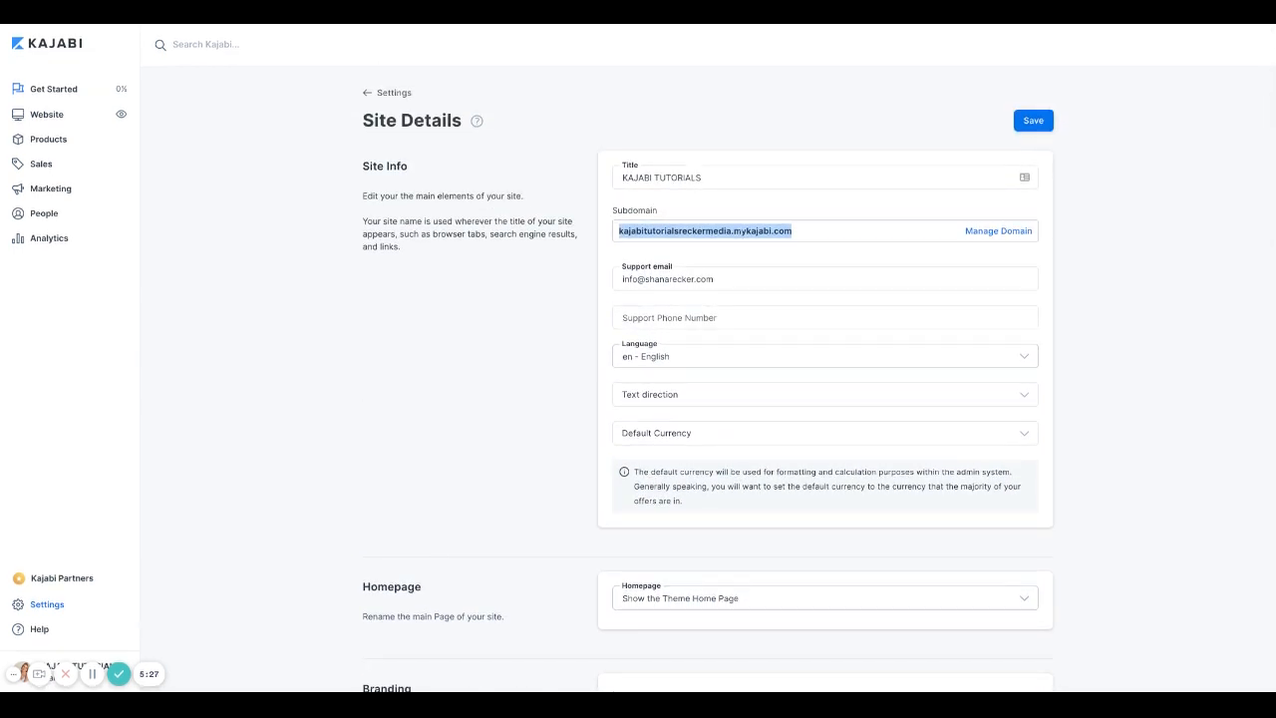
{"action": "scroll", "coordinate": [615, 380], "scroll_direction": "down", "scroll_amount": 1}
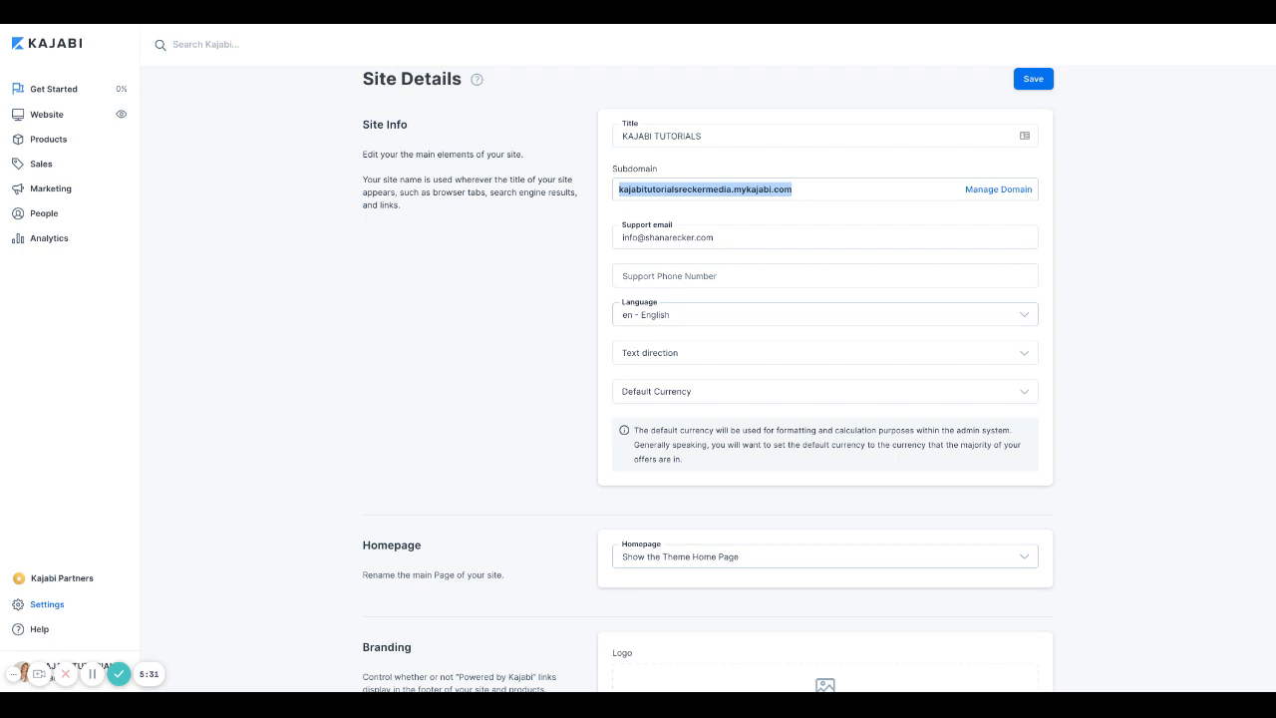
{"action": "scroll", "coordinate": [637, 337], "scroll_direction": "down", "scroll_amount": 3}
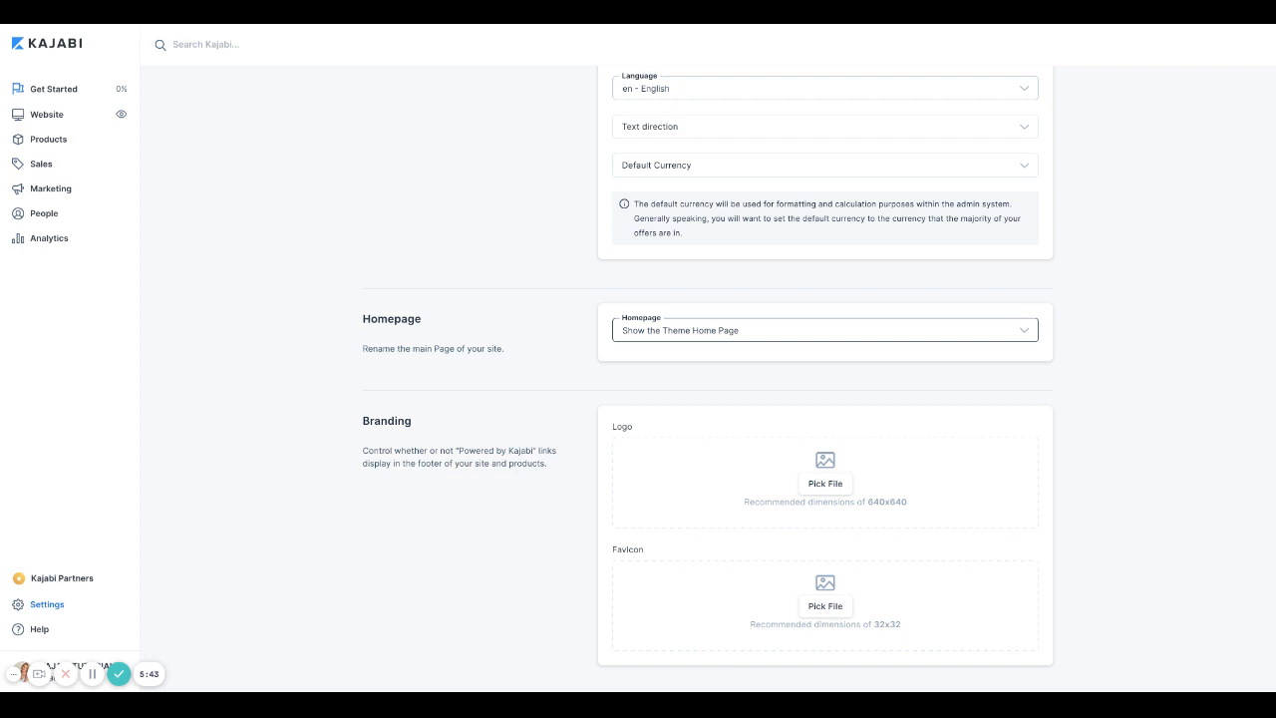
{"action": "left_click", "coordinate": [826, 329]}
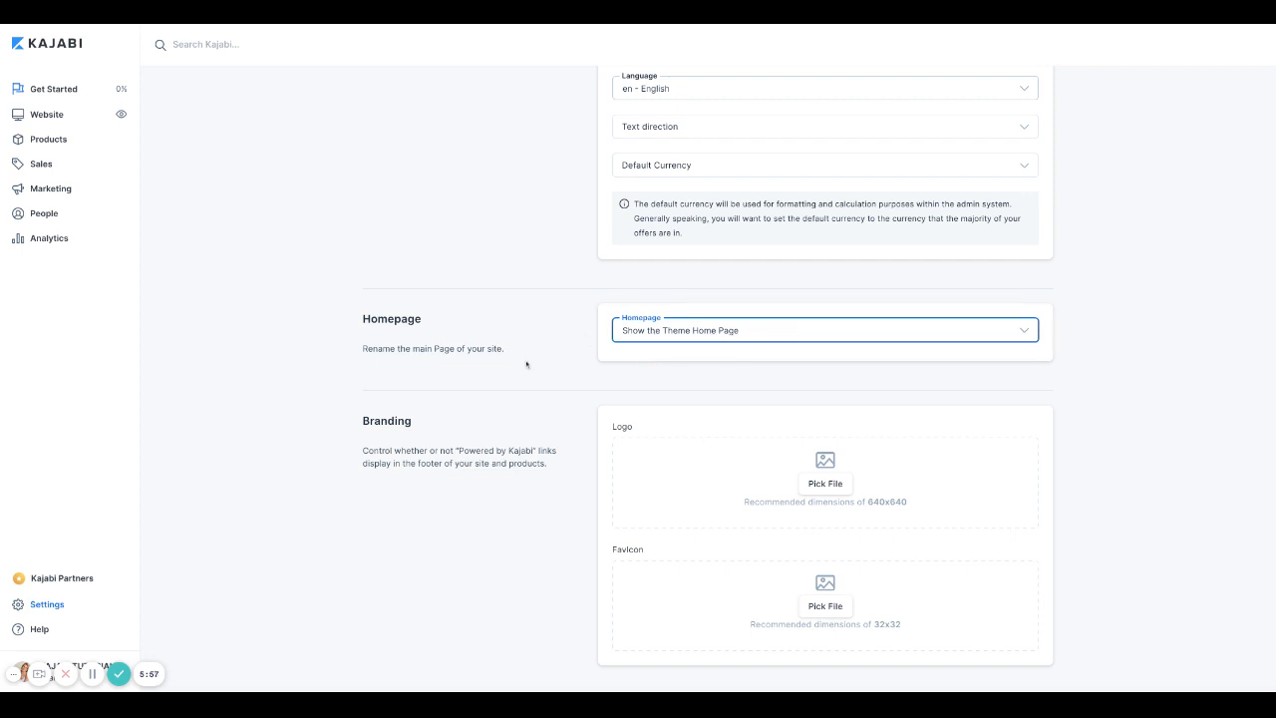
{"action": "scroll", "coordinate": [526, 364], "scroll_direction": "down", "scroll_amount": 3}
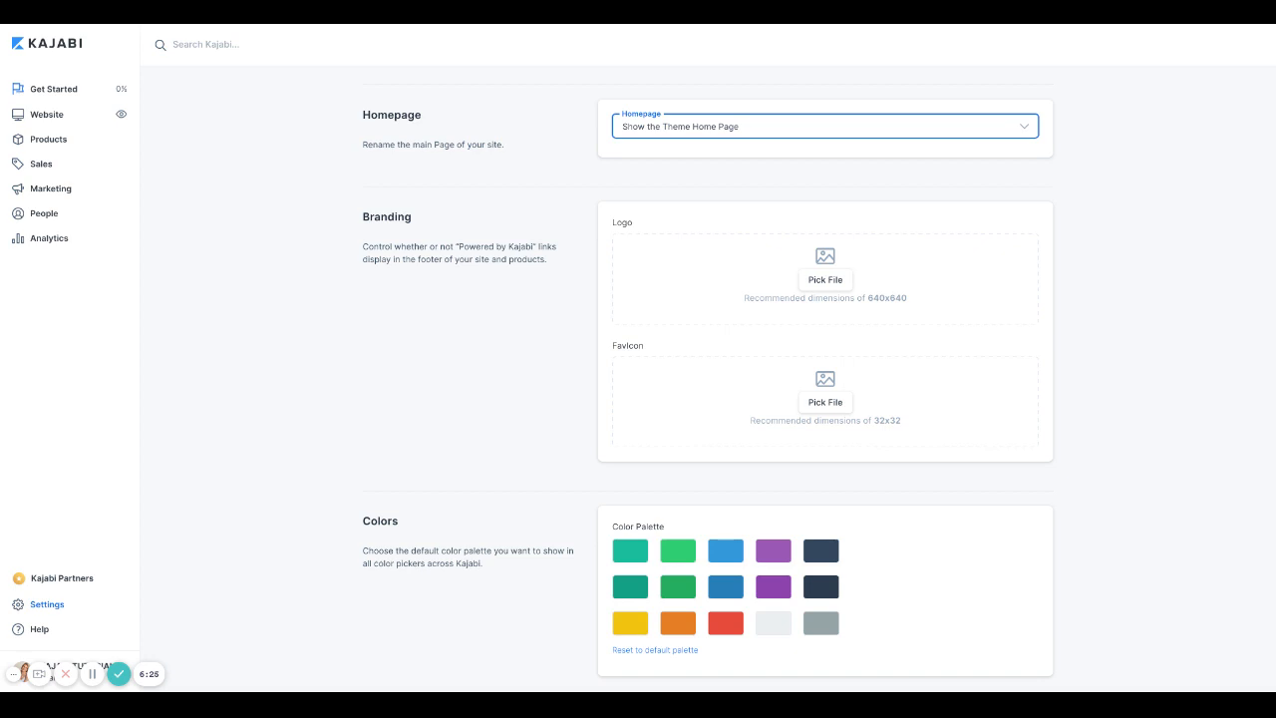
{"action": "left_click", "coordinate": [514, 407]}
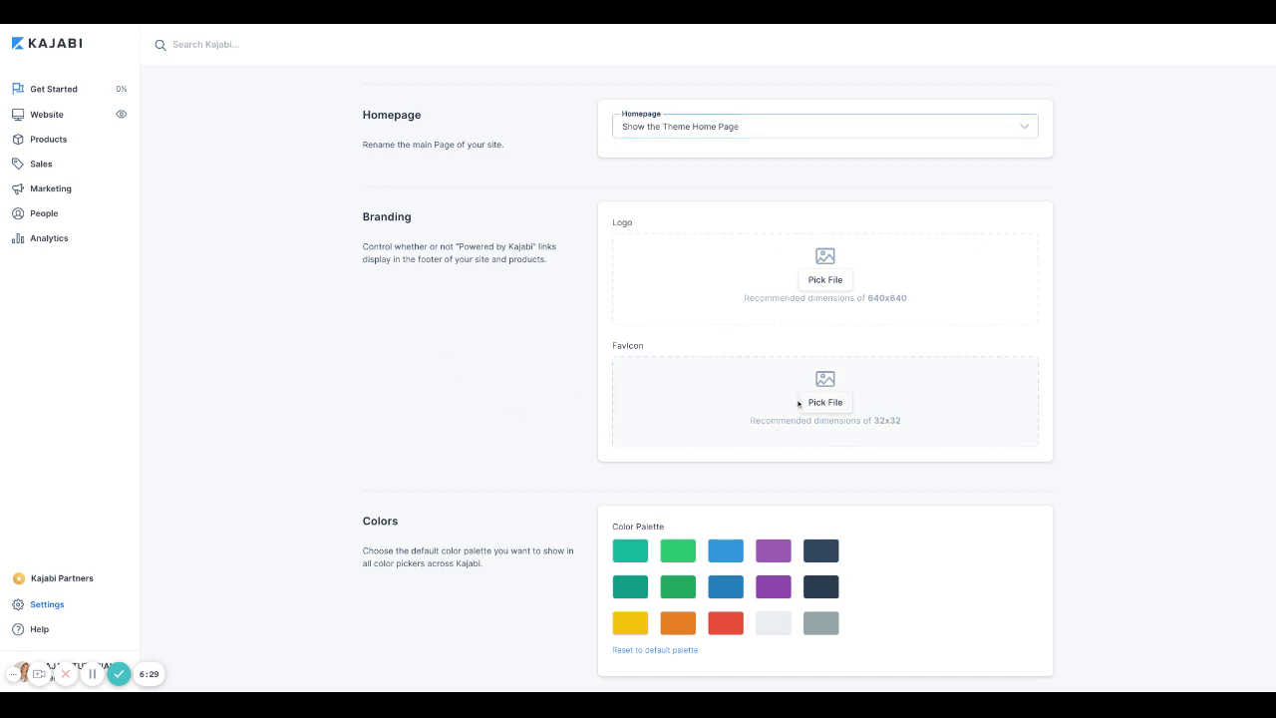
{"action": "scroll", "coordinate": [550, 393], "scroll_direction": "down", "scroll_amount": 1}
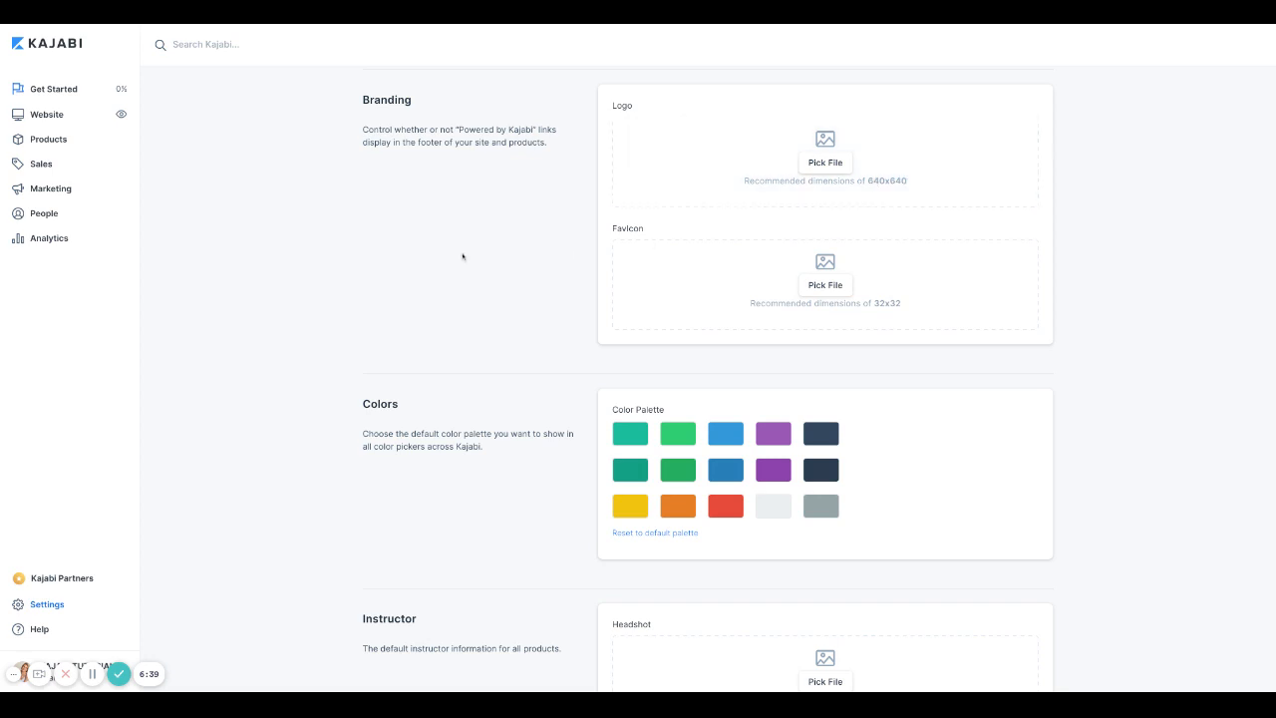
{"action": "scroll", "coordinate": [461, 256], "scroll_direction": "down", "scroll_amount": 1}
{"action": "scroll", "coordinate": [462, 256], "scroll_direction": "down", "scroll_amount": 2}
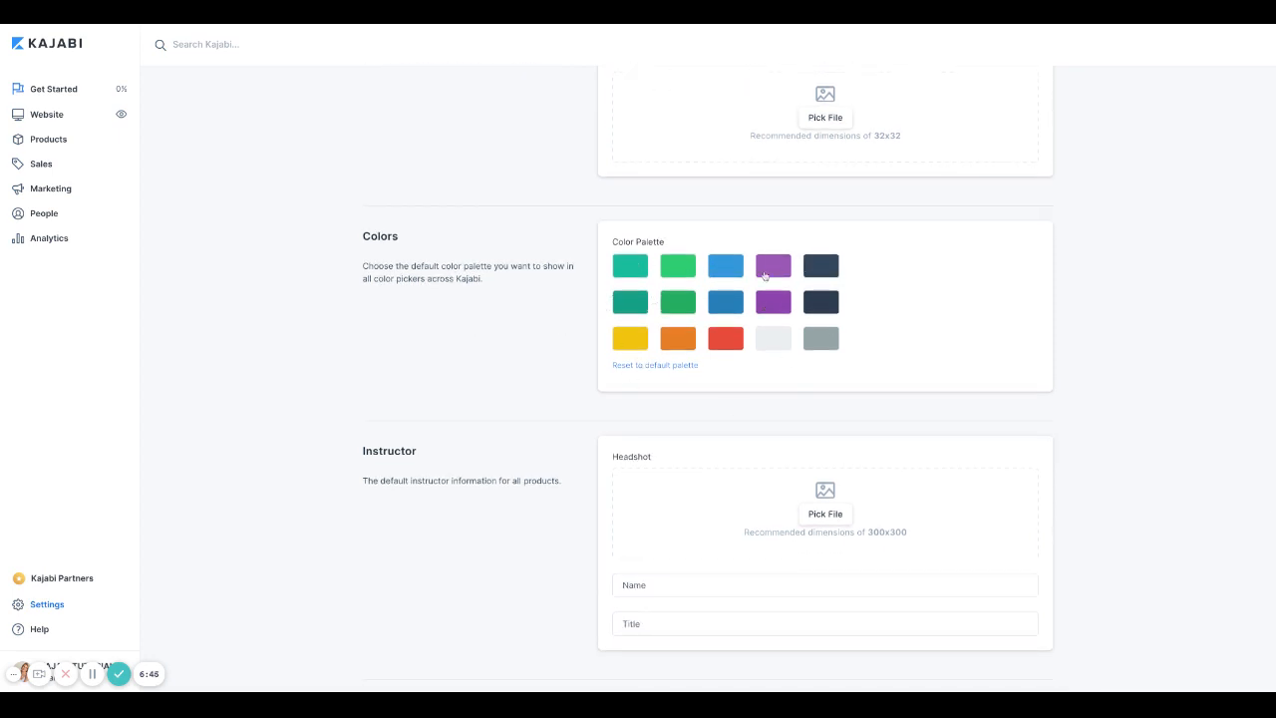
Step: Try out different hex values and shades for the first palette swatch
{"action": "left_click", "coordinate": [631, 275]}
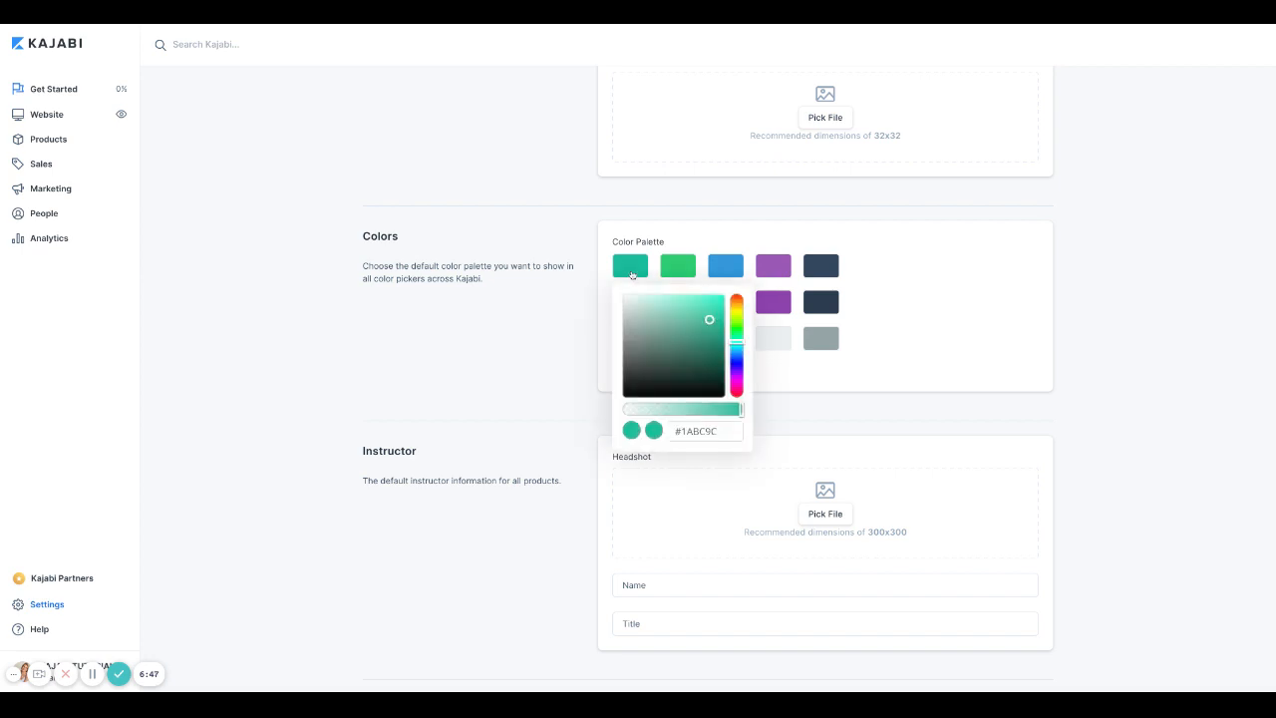
{"action": "double_click", "coordinate": [681, 431]}
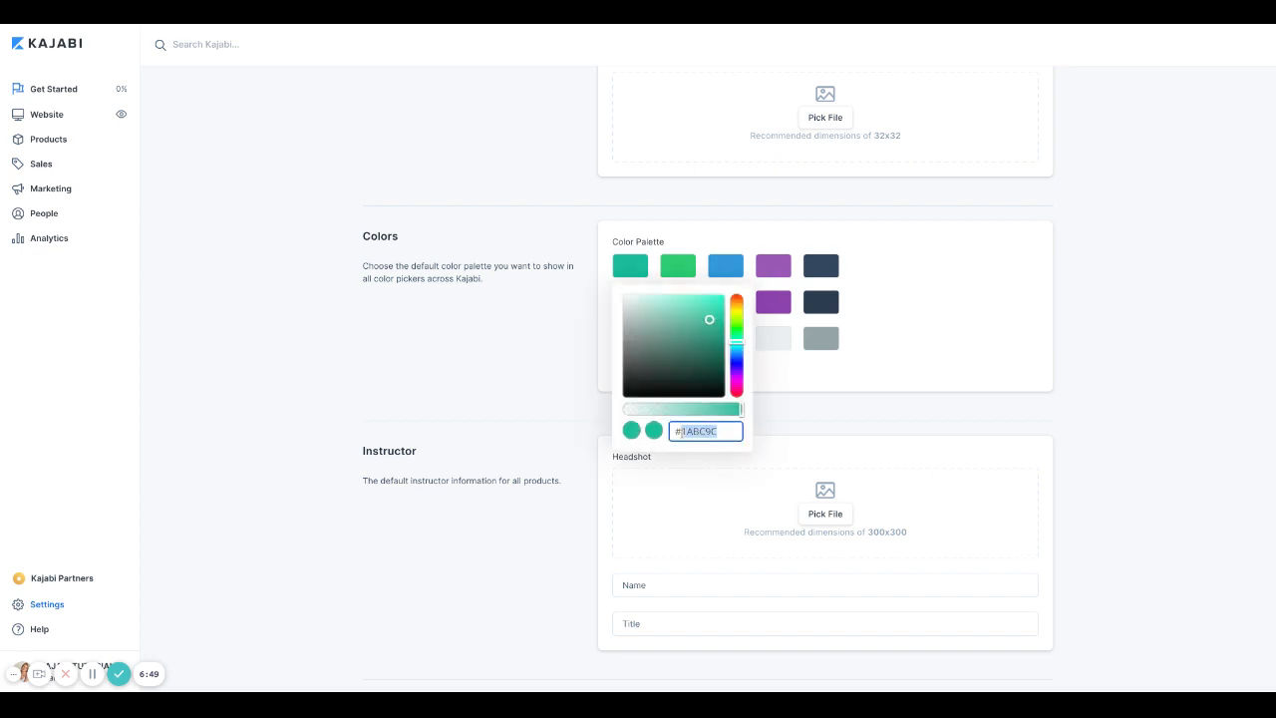
{"action": "type", "text": "4E6K32"}
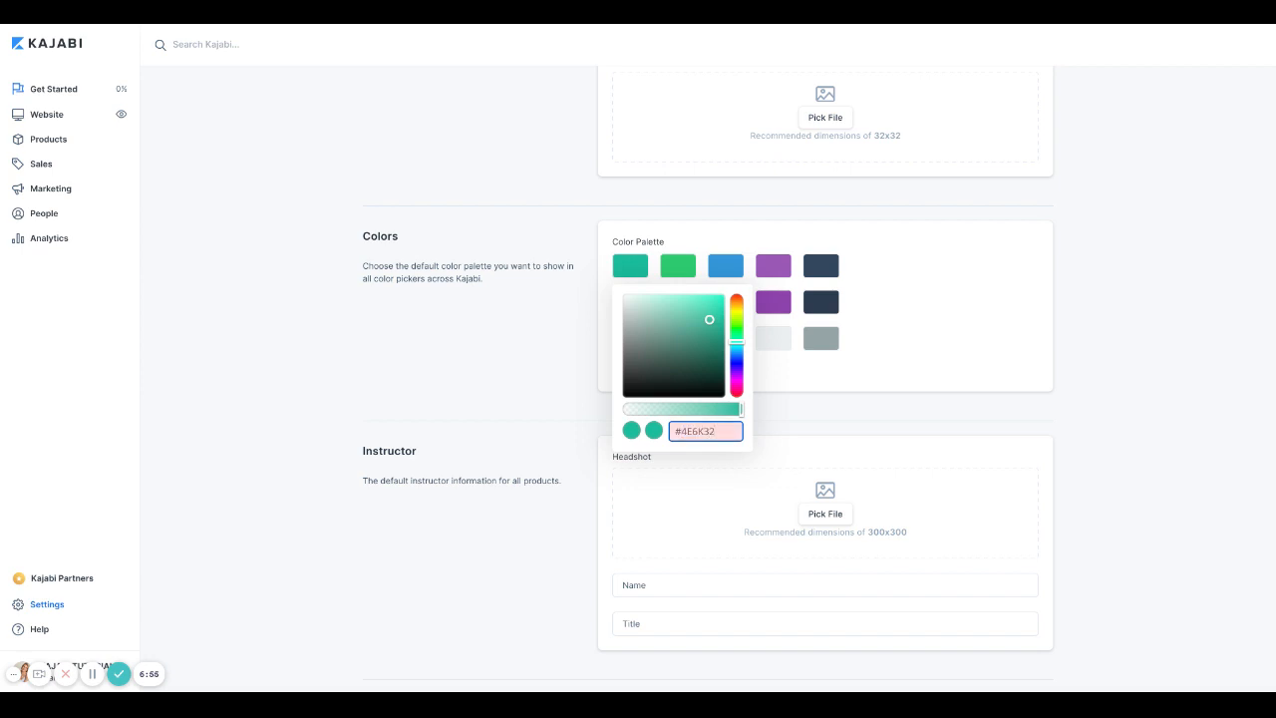
{"action": "type", "text": "D"}
{"action": "left_click_drag", "start_coordinate": [706, 377], "coordinate": [705, 343]}
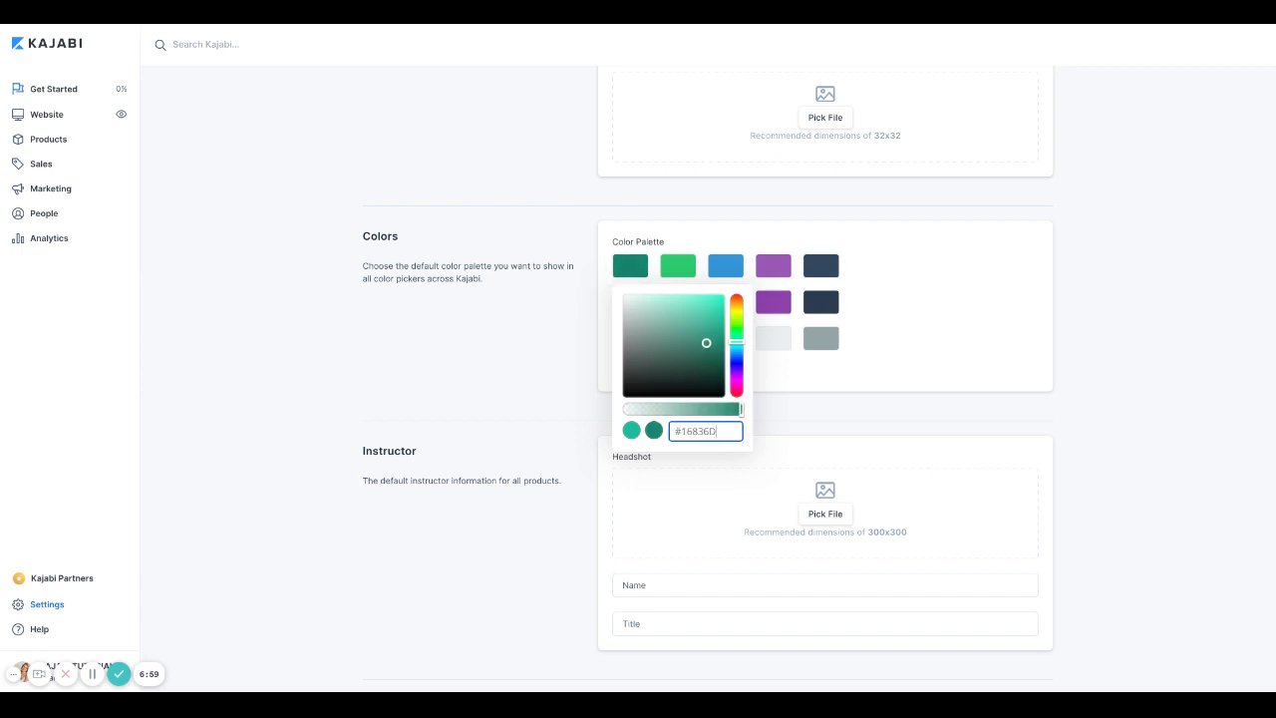
{"action": "double_click", "coordinate": [678, 430]}
{"action": "left_click", "coordinate": [664, 323]}
{"action": "left_click", "coordinate": [698, 372]}
Step: Shift the first swatch toward purple and set its hex to 736777
{"action": "left_click_drag", "start_coordinate": [737, 341], "coordinate": [736, 349]}
{"action": "left_click_drag", "start_coordinate": [712, 305], "coordinate": [737, 376]}
{"action": "left_click", "coordinate": [696, 362]}
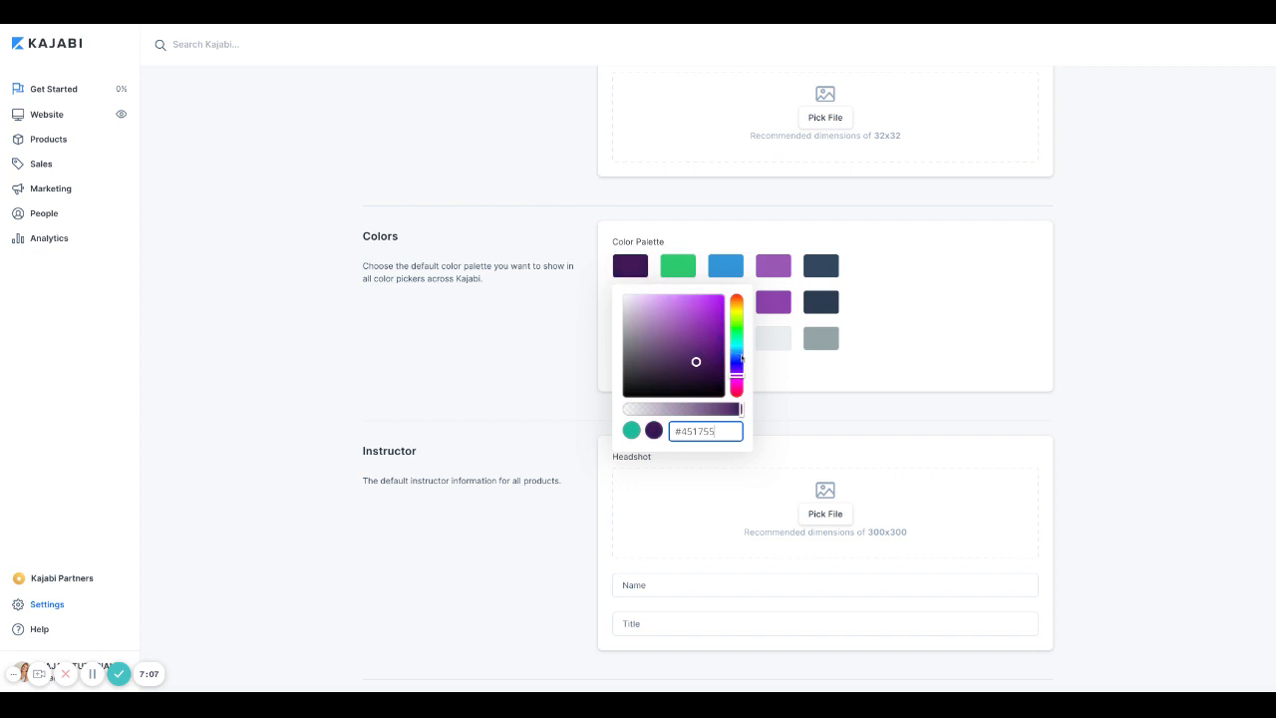
{"action": "left_click", "coordinate": [713, 317]}
{"action": "left_click_drag", "start_coordinate": [681, 430], "coordinate": [715, 431]}
{"action": "type", "text": "736777"}
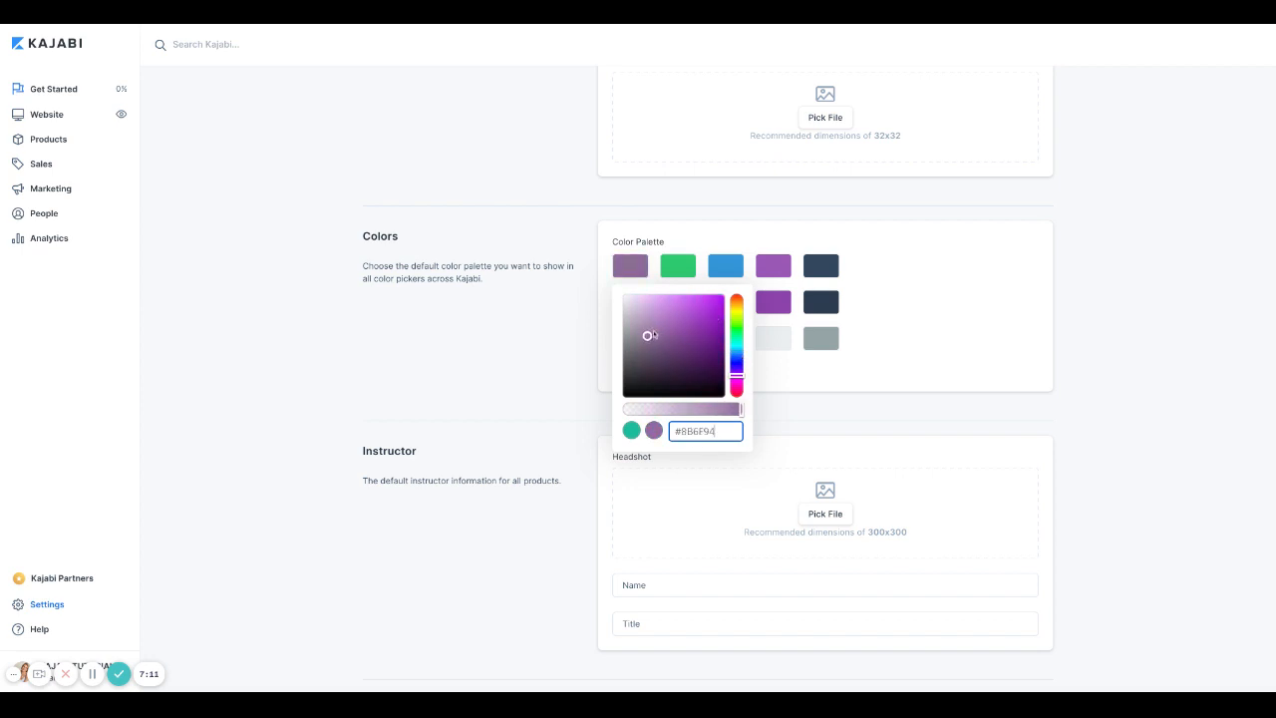
{"action": "left_click", "coordinate": [871, 363]}
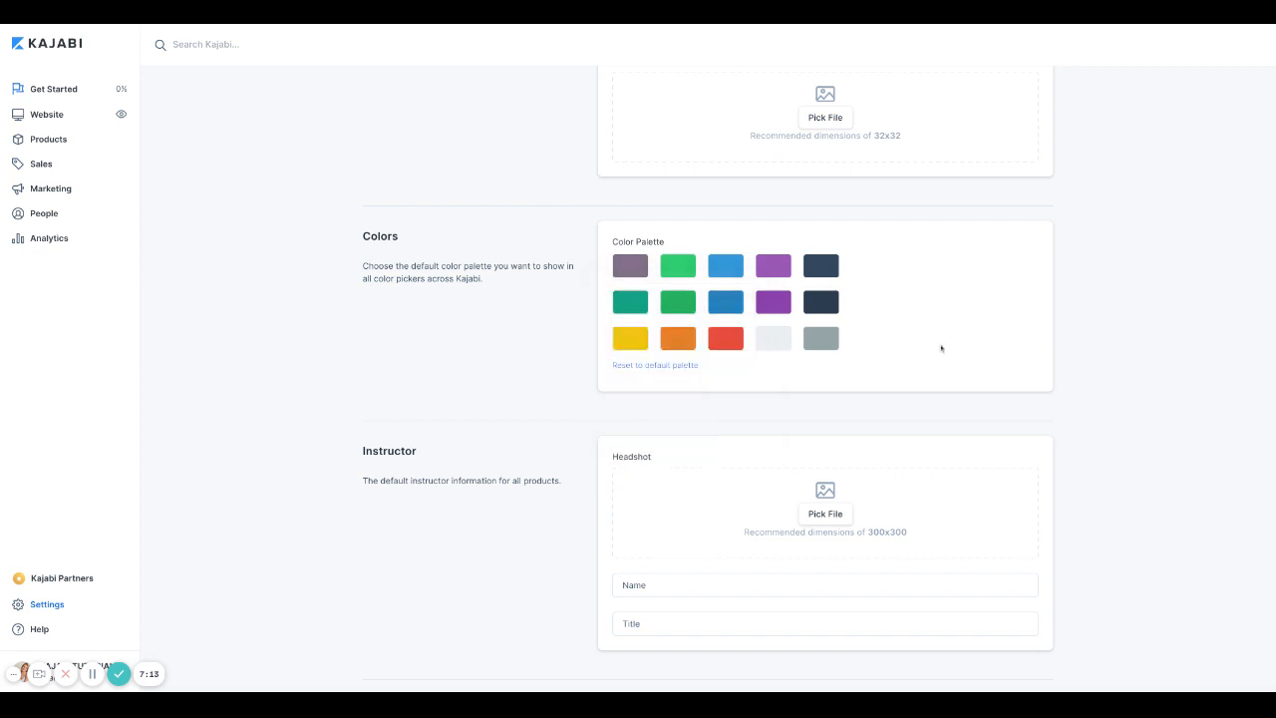
Step: Change the second palette swatch from green to violet
{"action": "left_click", "coordinate": [677, 268]}
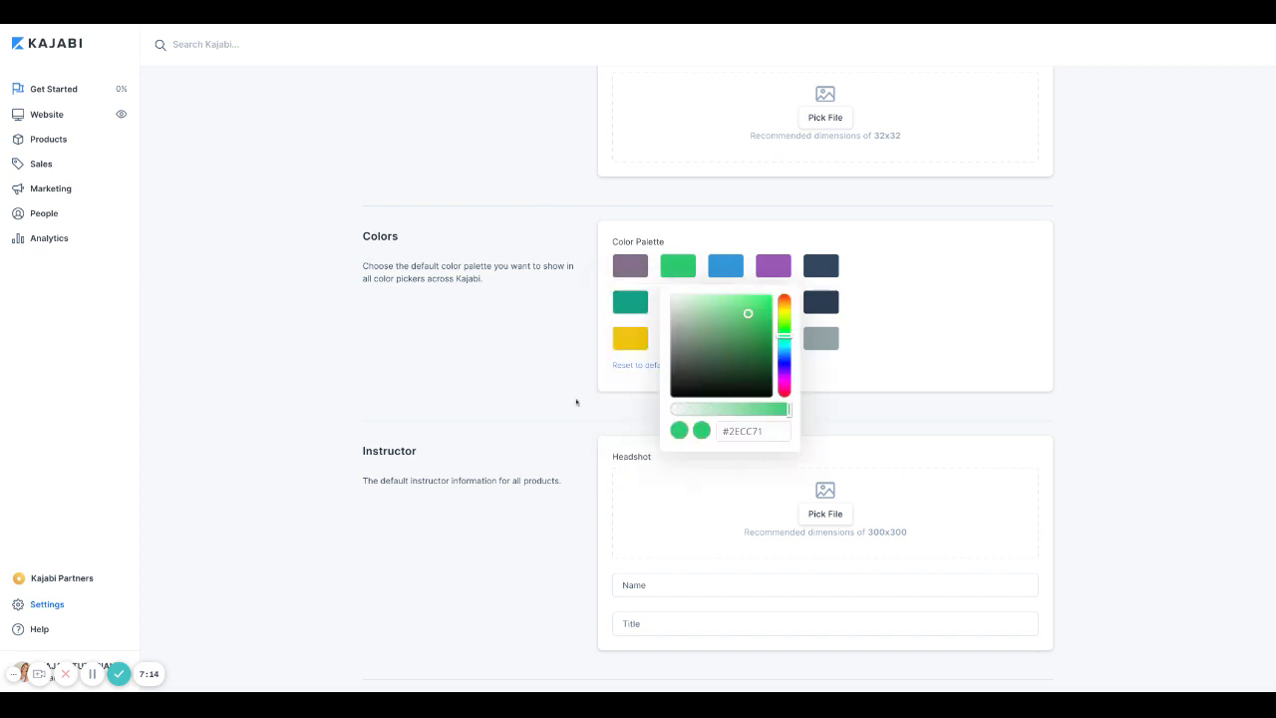
{"action": "left_click", "coordinate": [781, 369]}
{"action": "left_click_drag", "start_coordinate": [780, 367], "coordinate": [781, 371]}
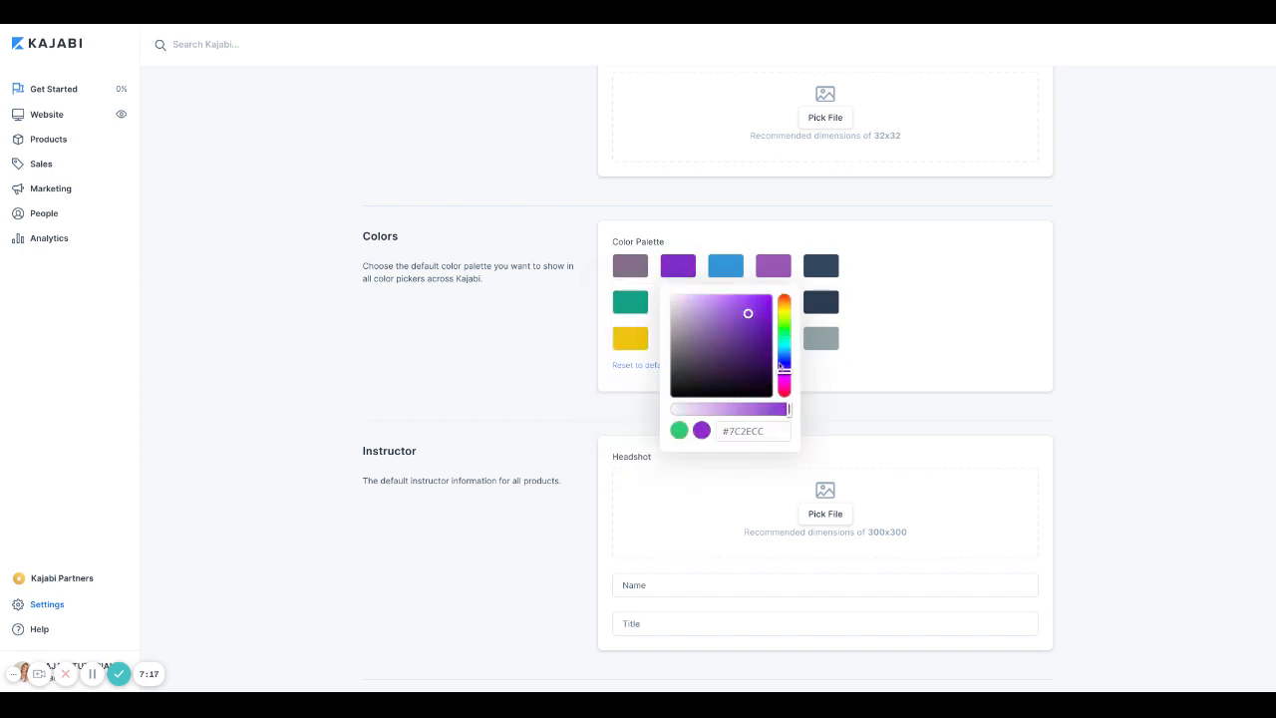
{"action": "left_click", "coordinate": [937, 330]}
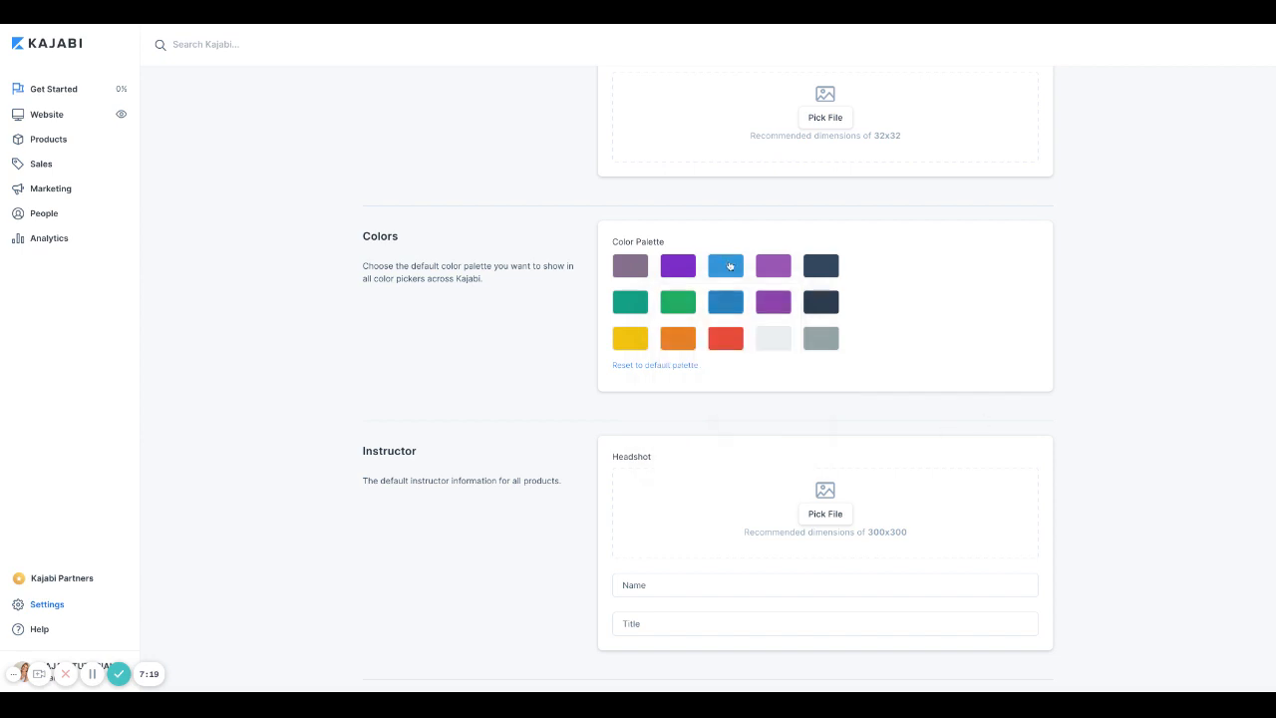
Step: Make the third swatch grey and the fourth swatch near-black
{"action": "left_click", "coordinate": [727, 265]}
{"action": "left_click", "coordinate": [772, 338]}
{"action": "left_click_drag", "start_coordinate": [773, 339], "coordinate": [720, 332]}
{"action": "left_click", "coordinate": [972, 324]}
{"action": "left_click", "coordinate": [774, 265]}
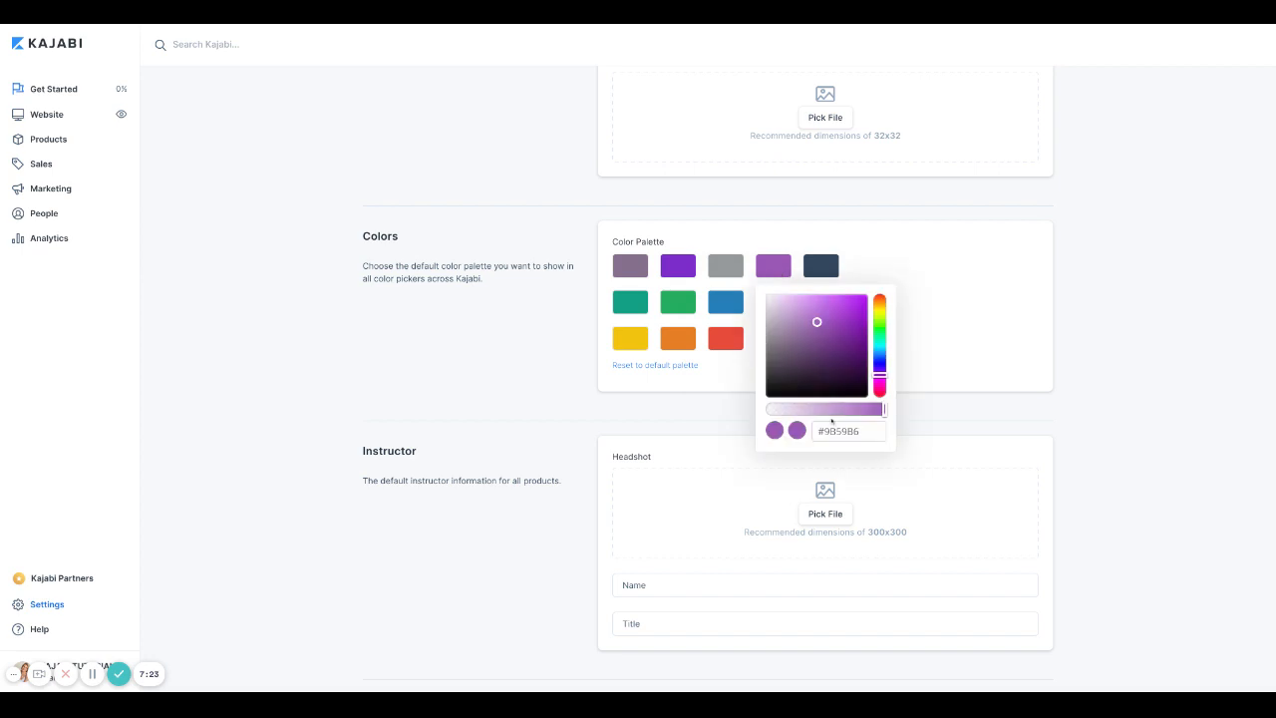
{"action": "left_click_drag", "start_coordinate": [816, 393], "coordinate": [789, 379]}
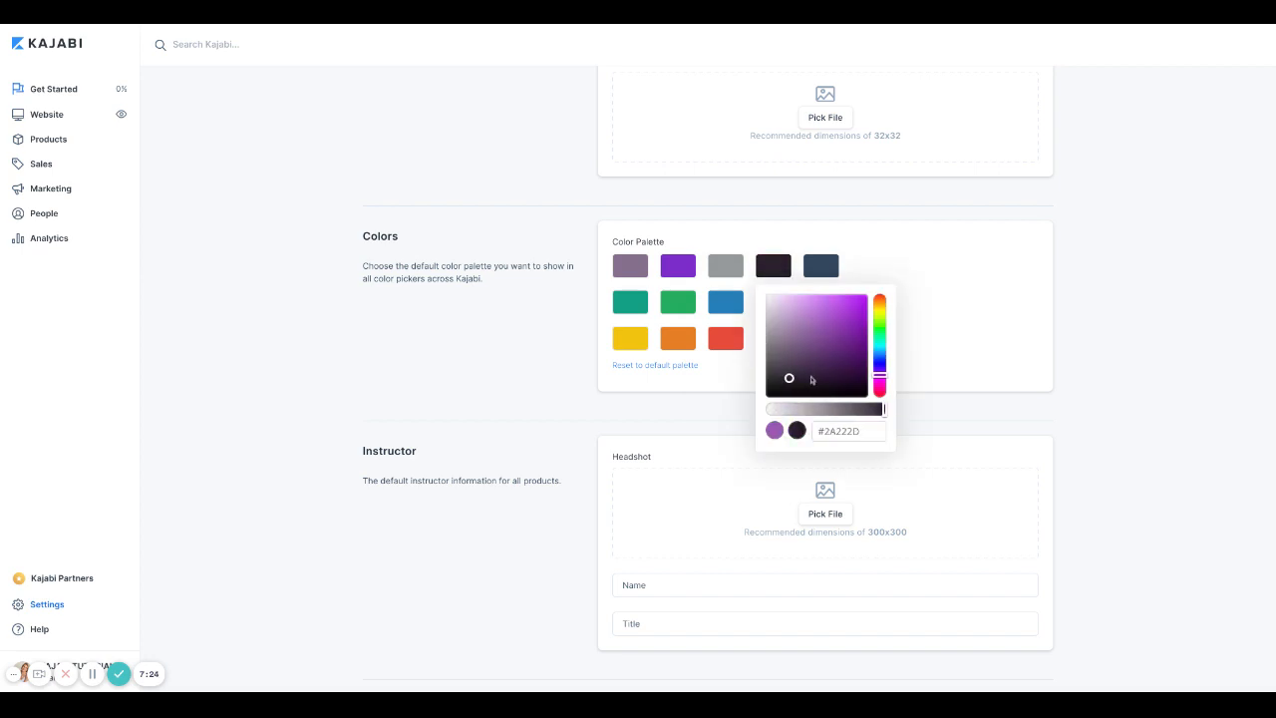
{"action": "left_click", "coordinate": [934, 331]}
Step: Set the fifth swatch to dark grey #444444
{"action": "left_click", "coordinate": [833, 273]}
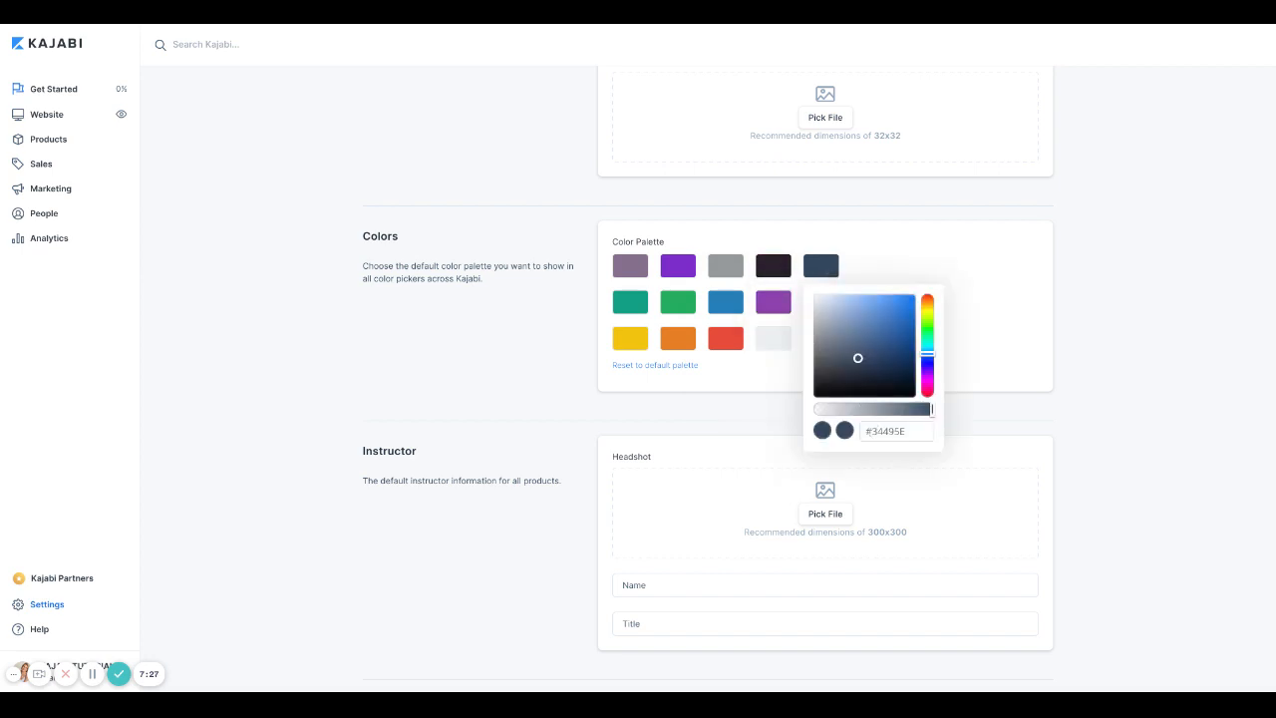
{"action": "left_click", "coordinate": [872, 433]}
{"action": "double_click", "coordinate": [873, 433]}
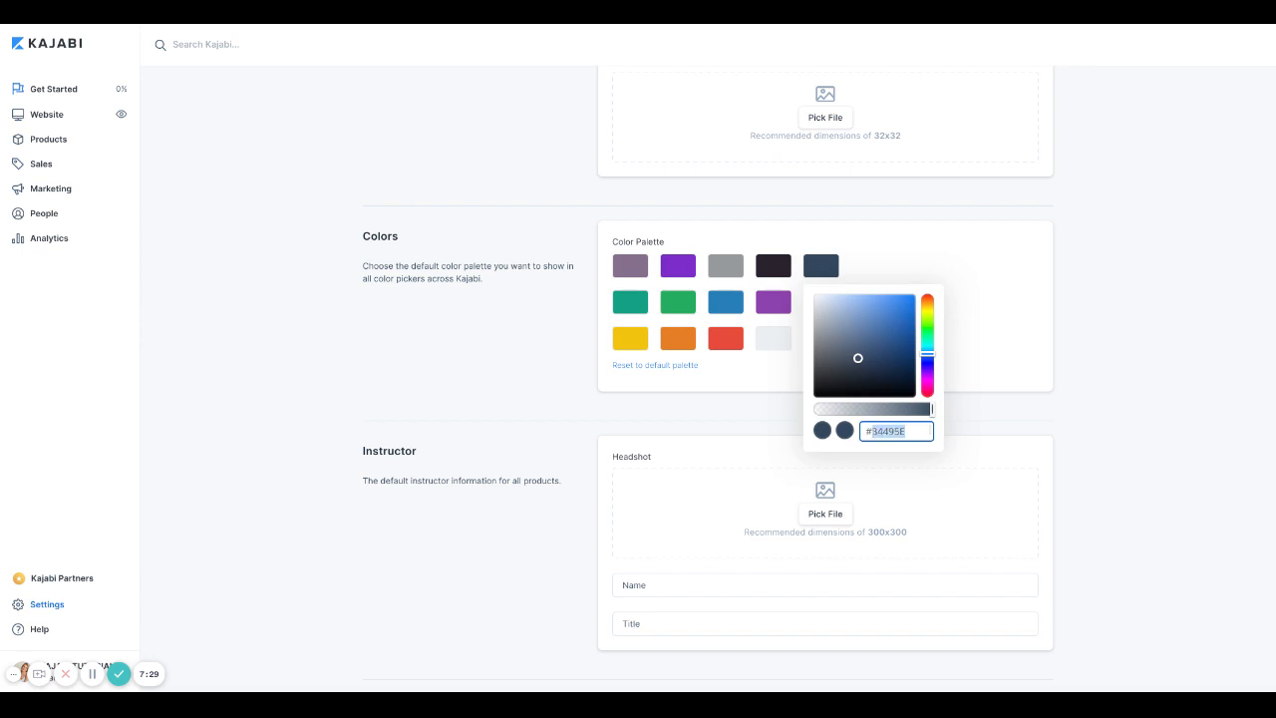
{"action": "type", "text": "444444"}
{"action": "left_click", "coordinate": [997, 354]}
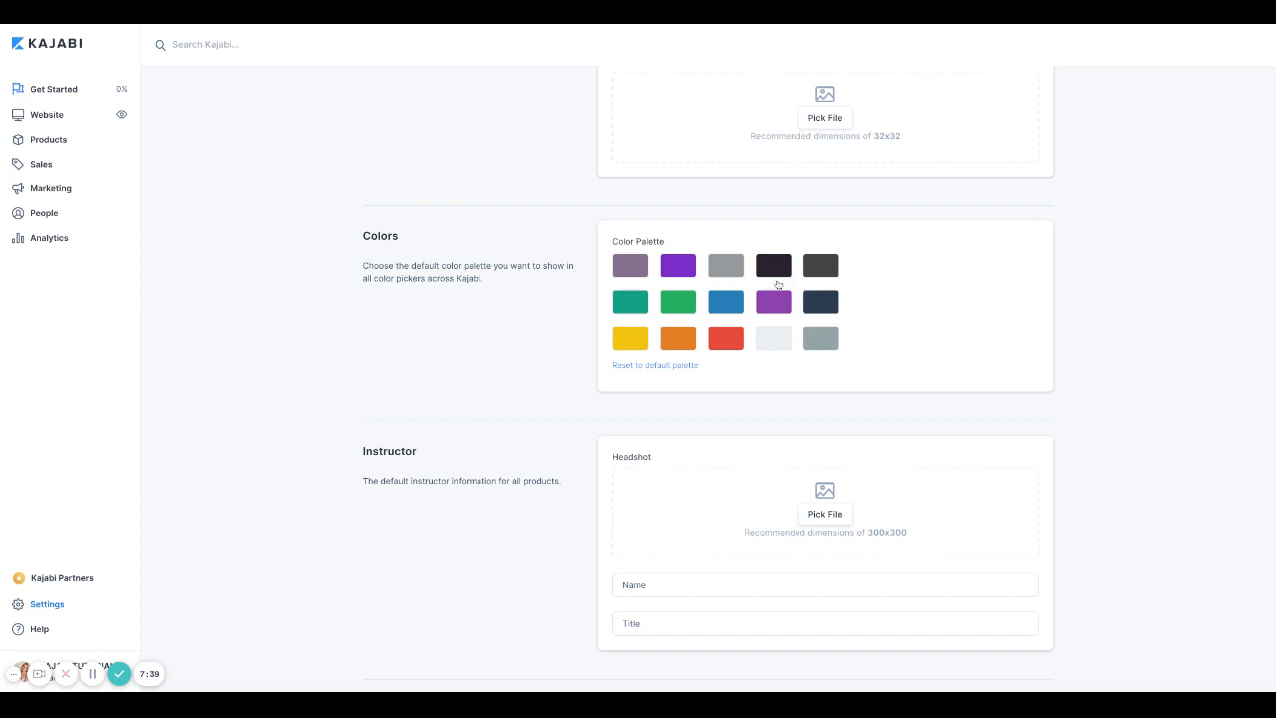
{"action": "left_click", "coordinate": [832, 272]}
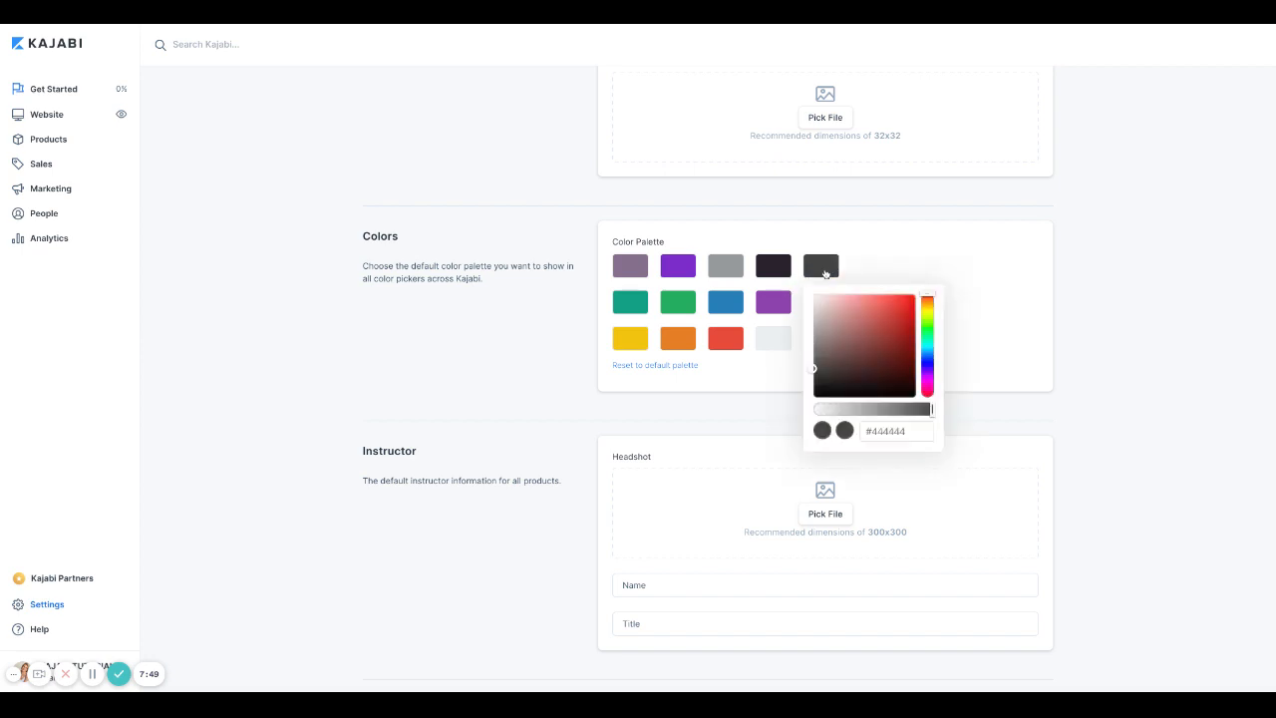
{"action": "left_click", "coordinate": [1041, 294]}
{"action": "scroll", "coordinate": [1017, 308], "scroll_direction": "down", "scroll_amount": 3}
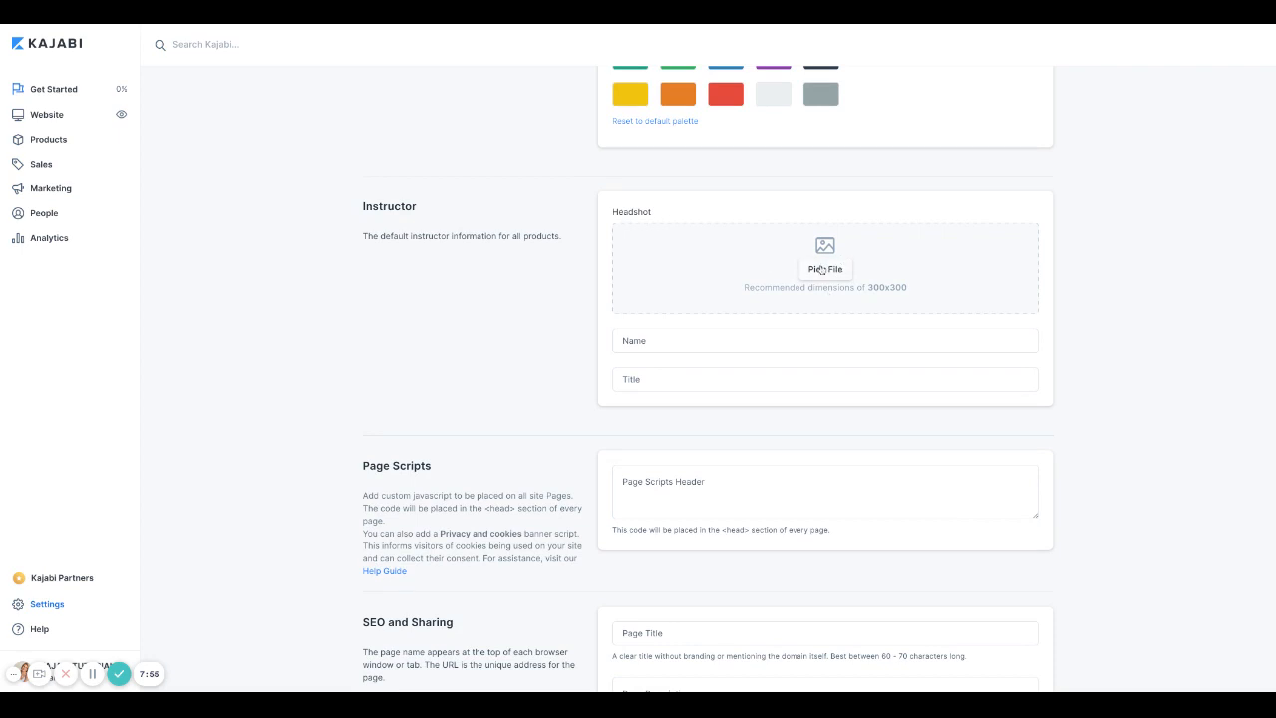
{"action": "left_click", "coordinate": [657, 345]}
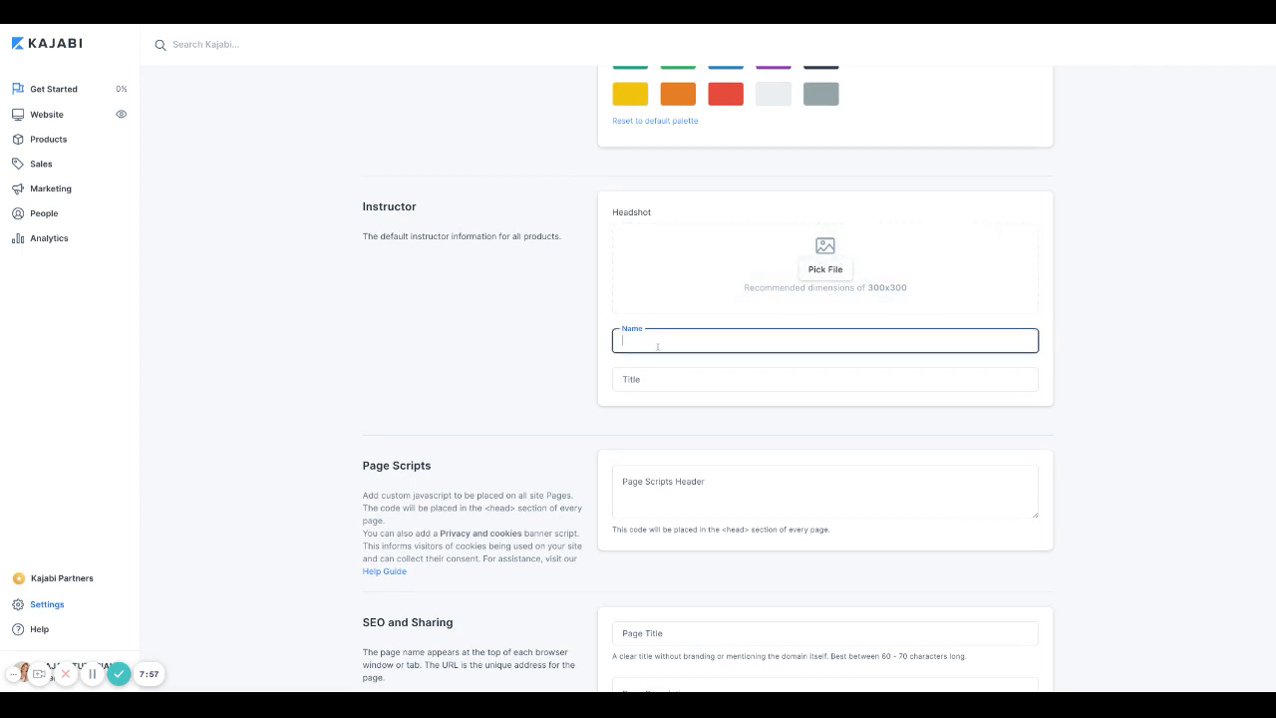
{"action": "scroll", "coordinate": [421, 370], "scroll_direction": "down", "scroll_amount": 2}
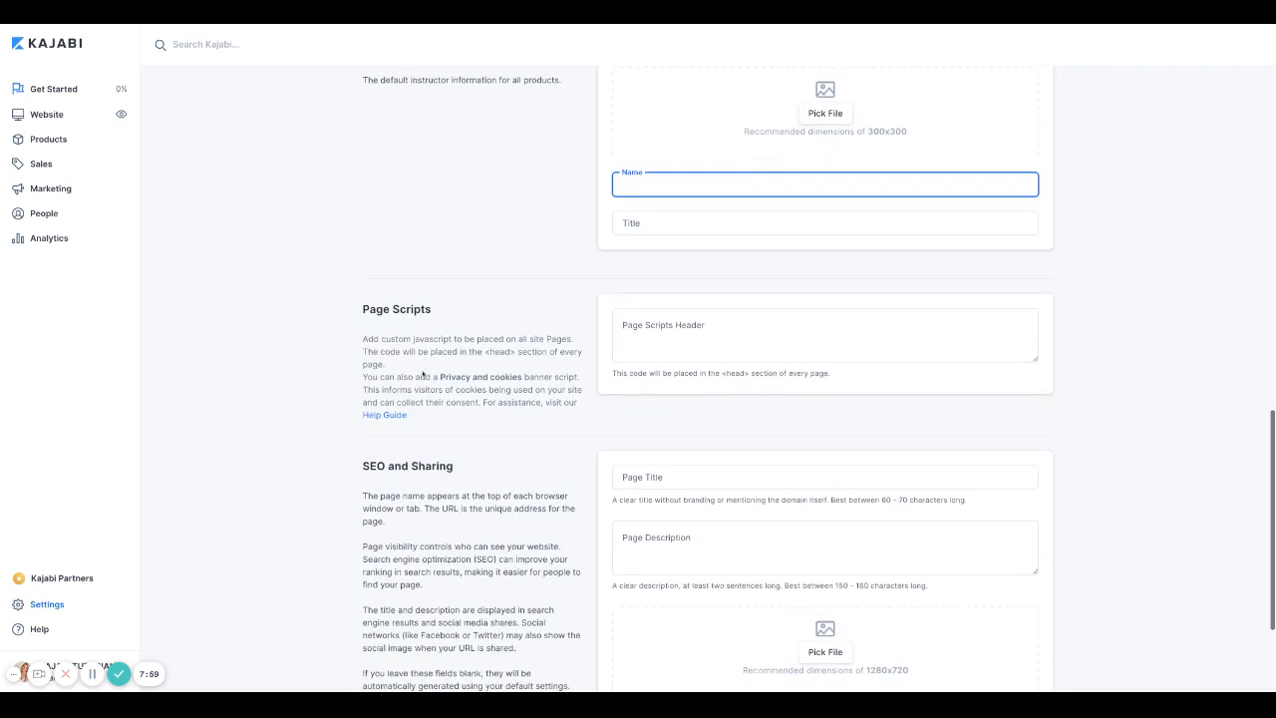
{"action": "scroll", "coordinate": [422, 375], "scroll_direction": "down", "scroll_amount": 1}
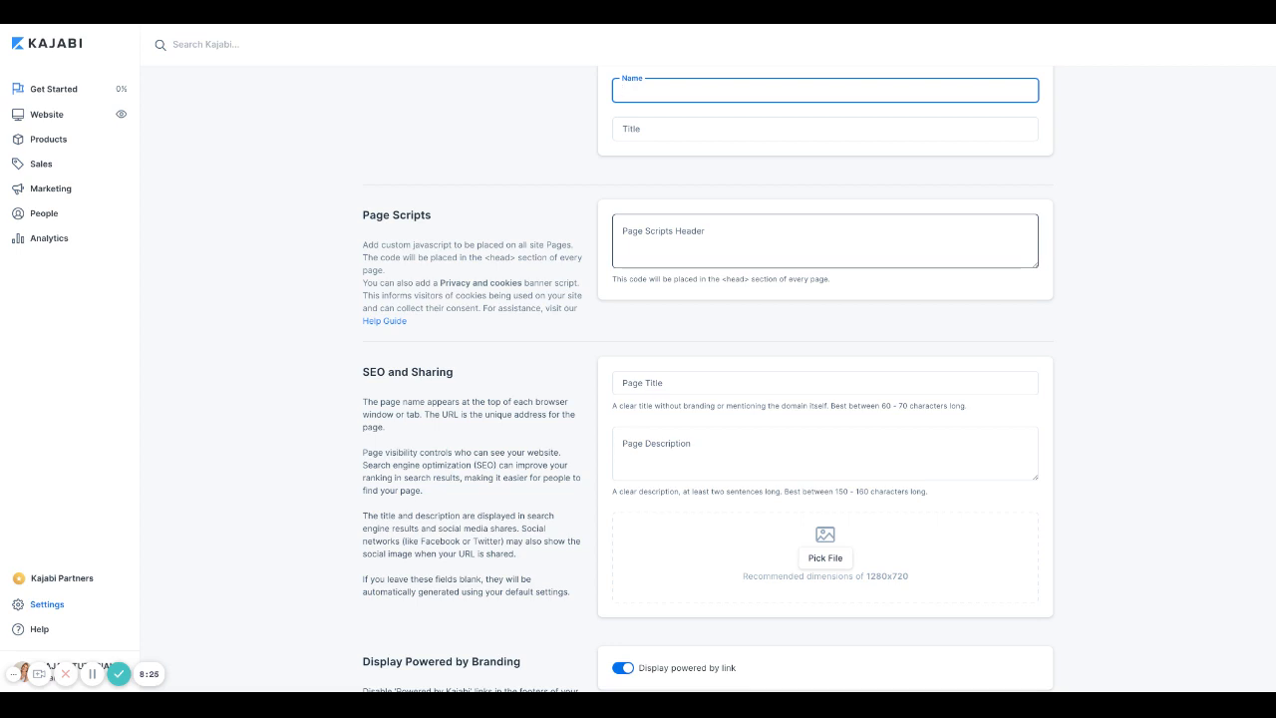
{"action": "scroll", "coordinate": [743, 364], "scroll_direction": "up", "scroll_amount": 2}
{"action": "scroll", "coordinate": [742, 364], "scroll_direction": "down", "scroll_amount": 1}
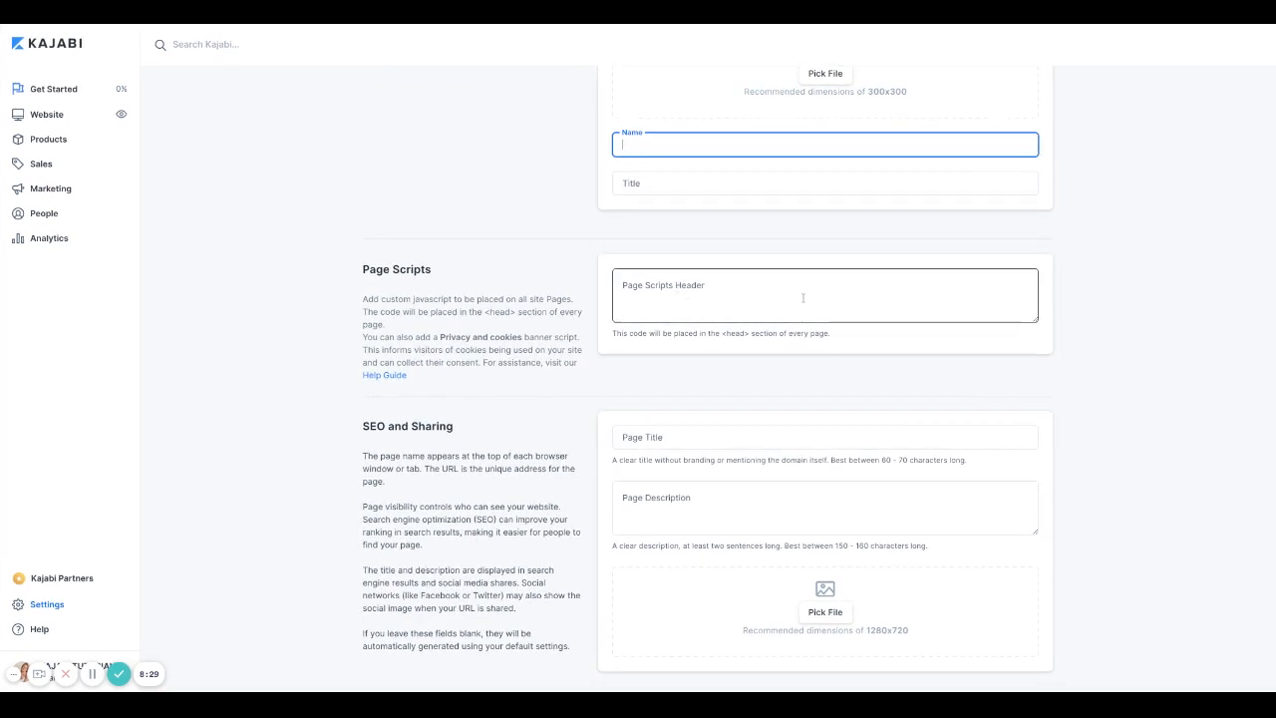
{"action": "scroll", "coordinate": [697, 249], "scroll_direction": "down", "scroll_amount": 1}
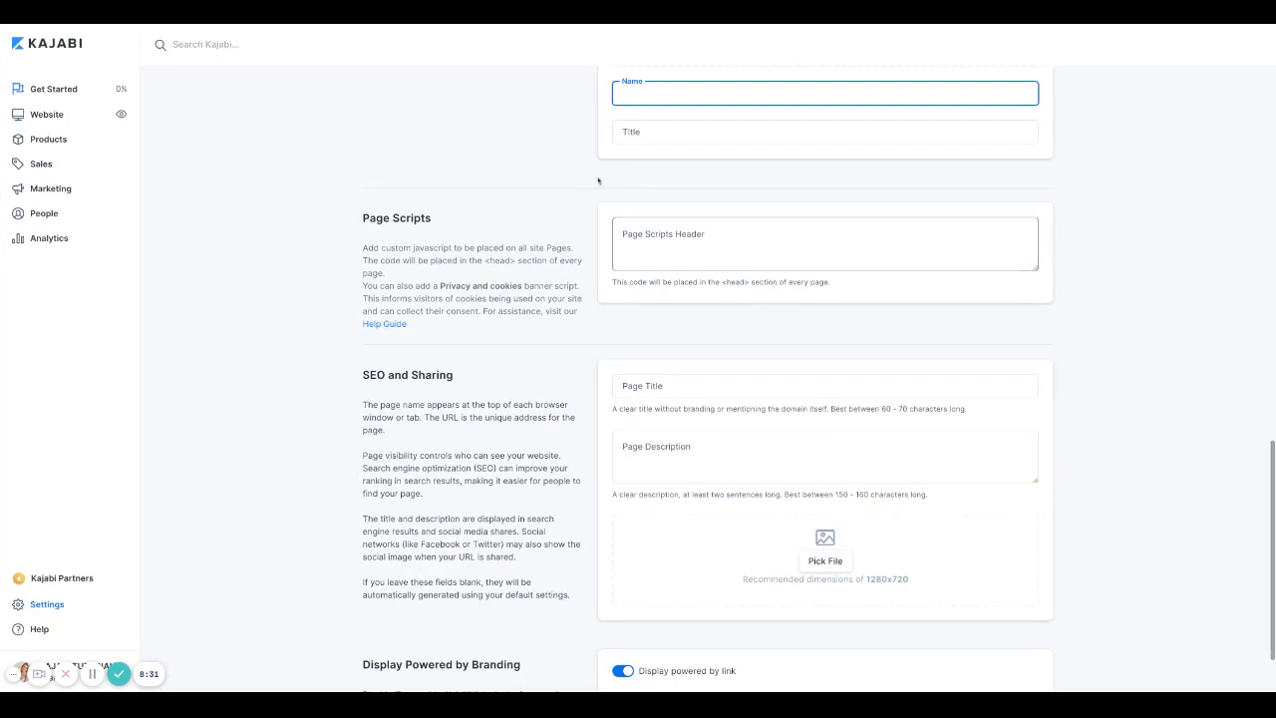
{"action": "scroll", "coordinate": [632, 276], "scroll_direction": "down", "scroll_amount": 2}
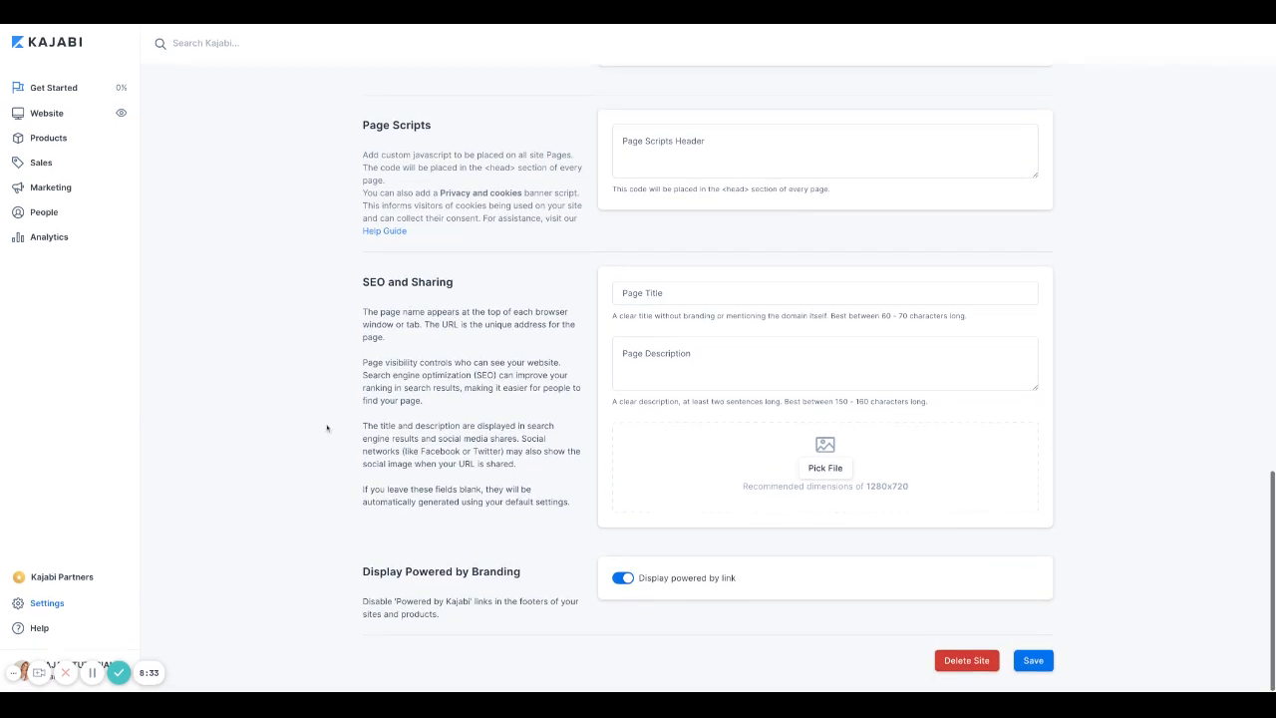
{"action": "triple_click", "coordinate": [364, 284]}
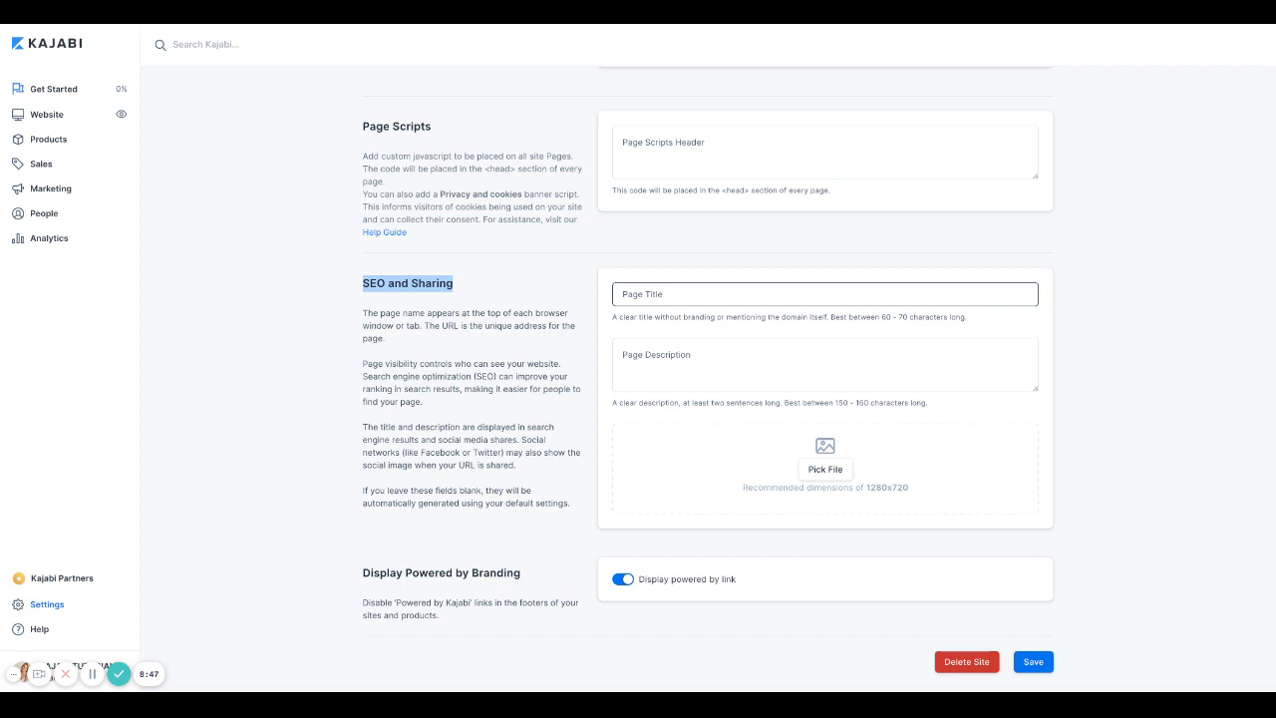
{"action": "left_click", "coordinate": [688, 380]}
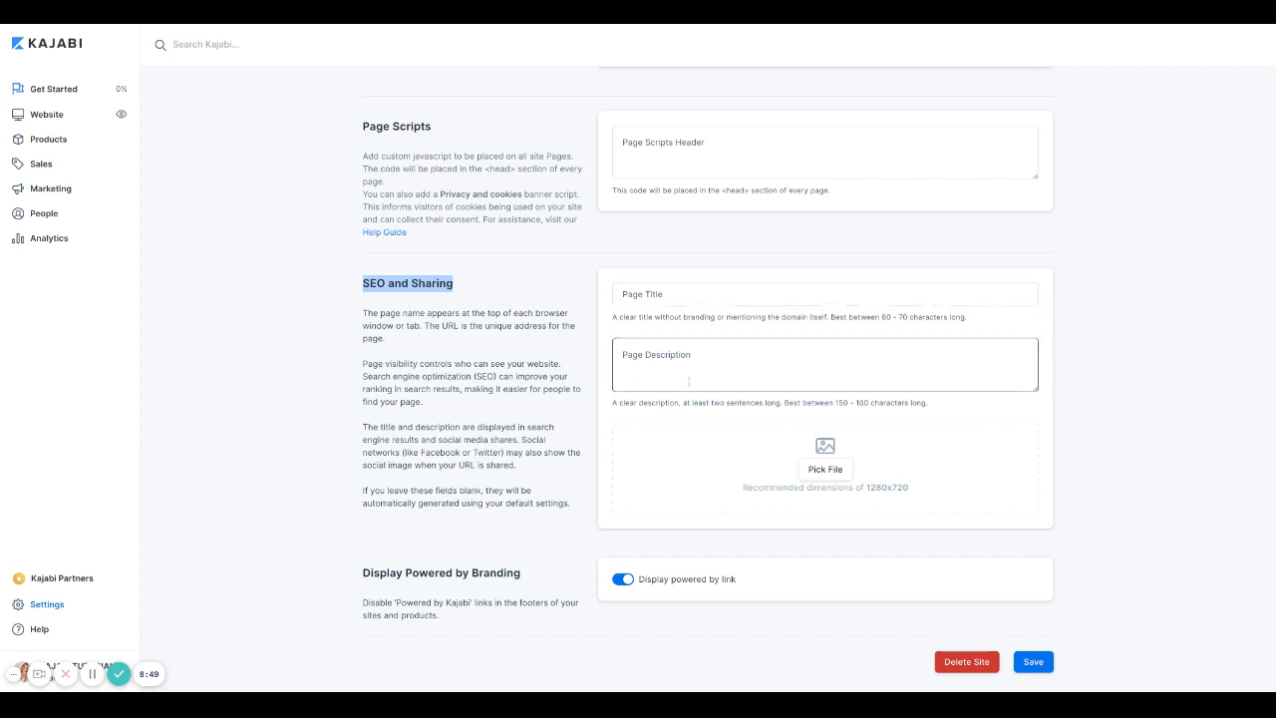
{"action": "left_click", "coordinate": [473, 338]}
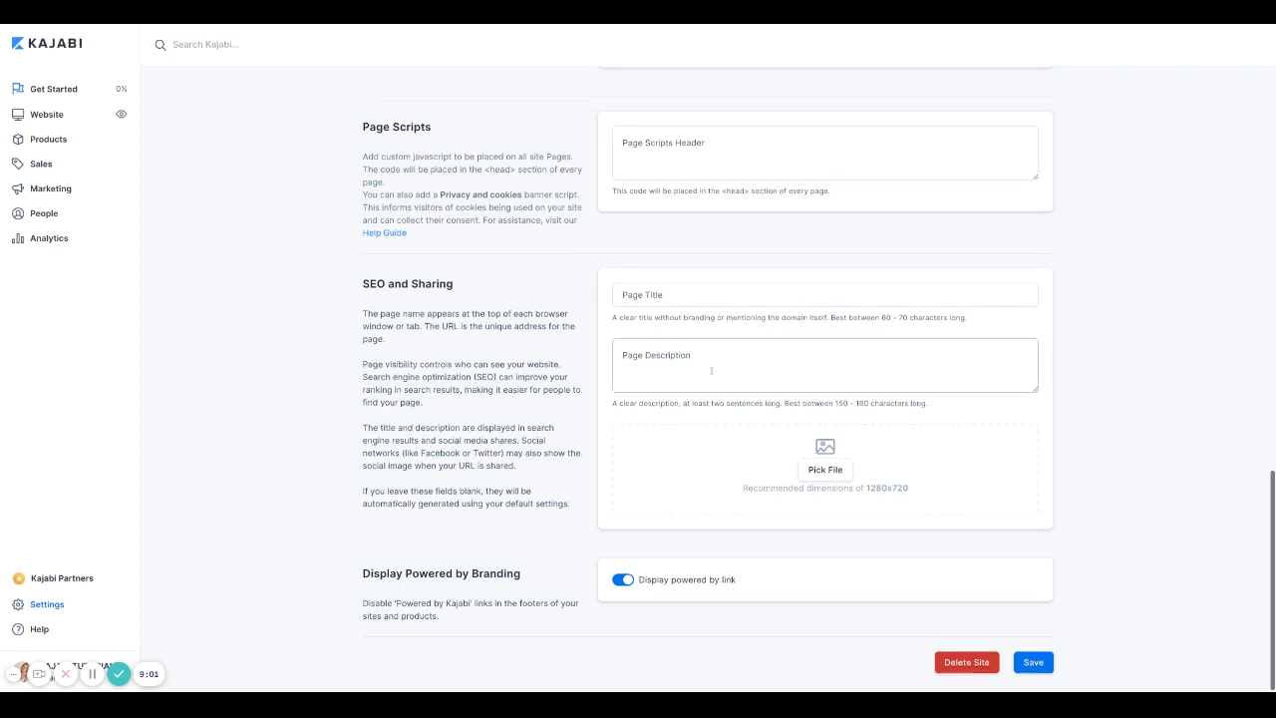
{"action": "left_click", "coordinate": [634, 300]}
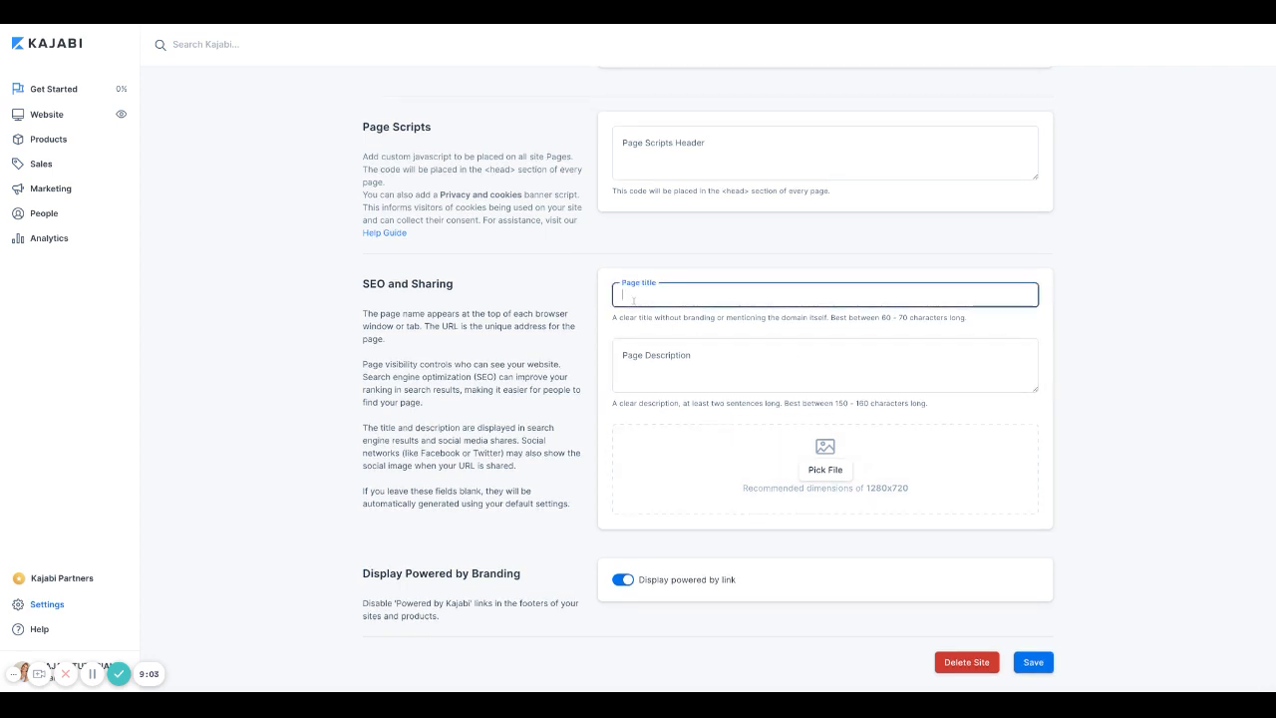
{"action": "left_click", "coordinate": [627, 356]}
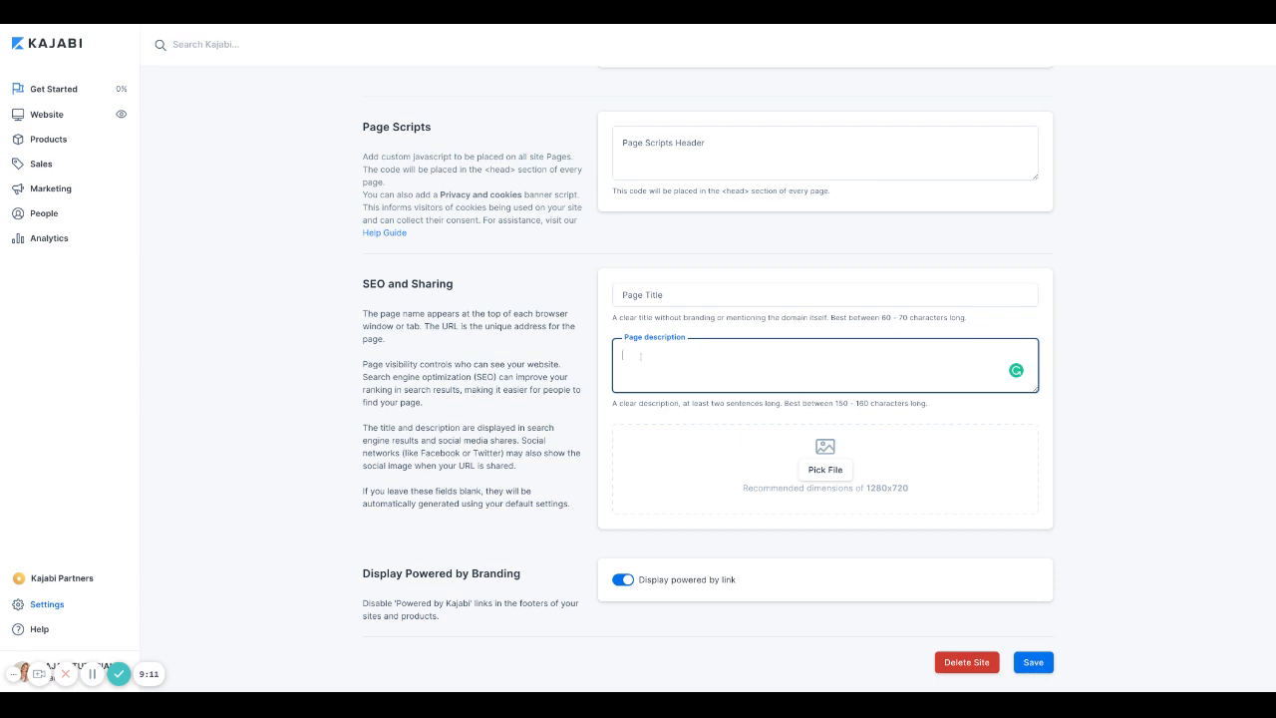
{"action": "type", "text": "Online coaching for w"}
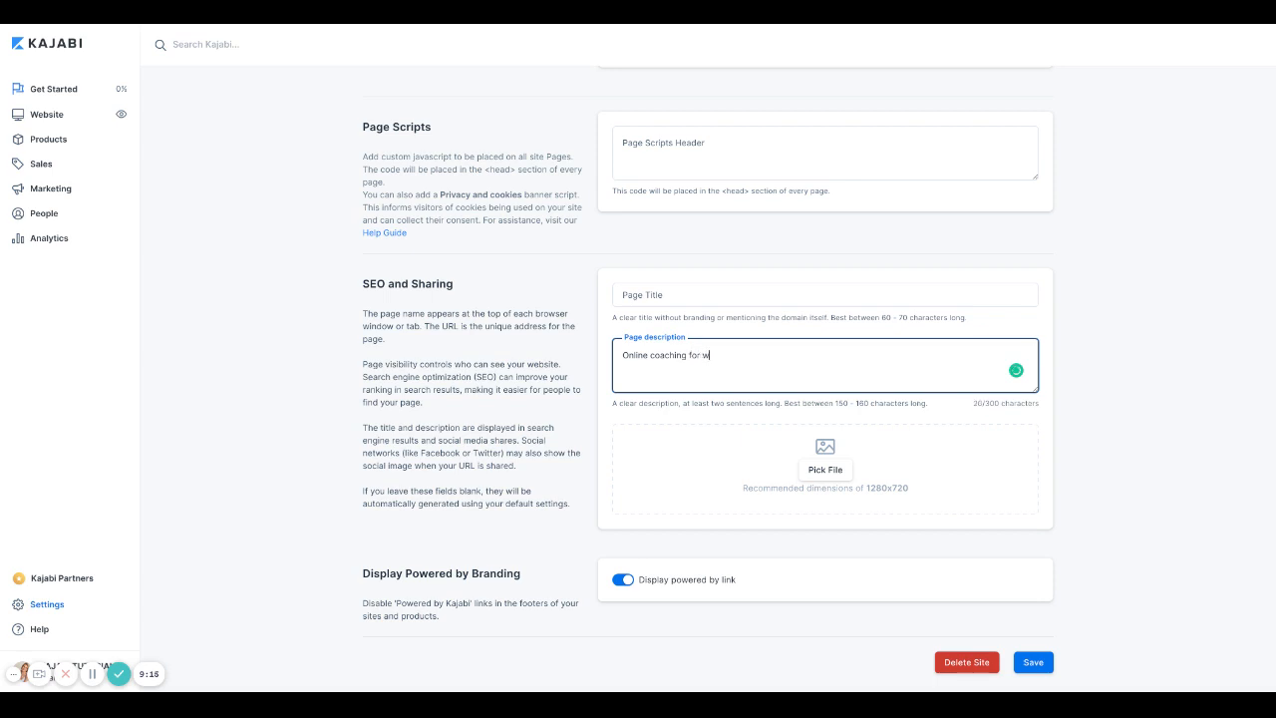
{"action": "type", "text": "omen in thei"}
{"action": "key", "text": "BackSpace"}
{"action": "key", "text": "BackSpace"}
{"action": "key", "text": "BackSpace"}
{"action": "key", "text": "BackSpace"}
{"action": "key", "text": "BackSpace"}
{"action": "left_click_drag", "start_coordinate": [742, 355], "coordinate": [608, 356]}
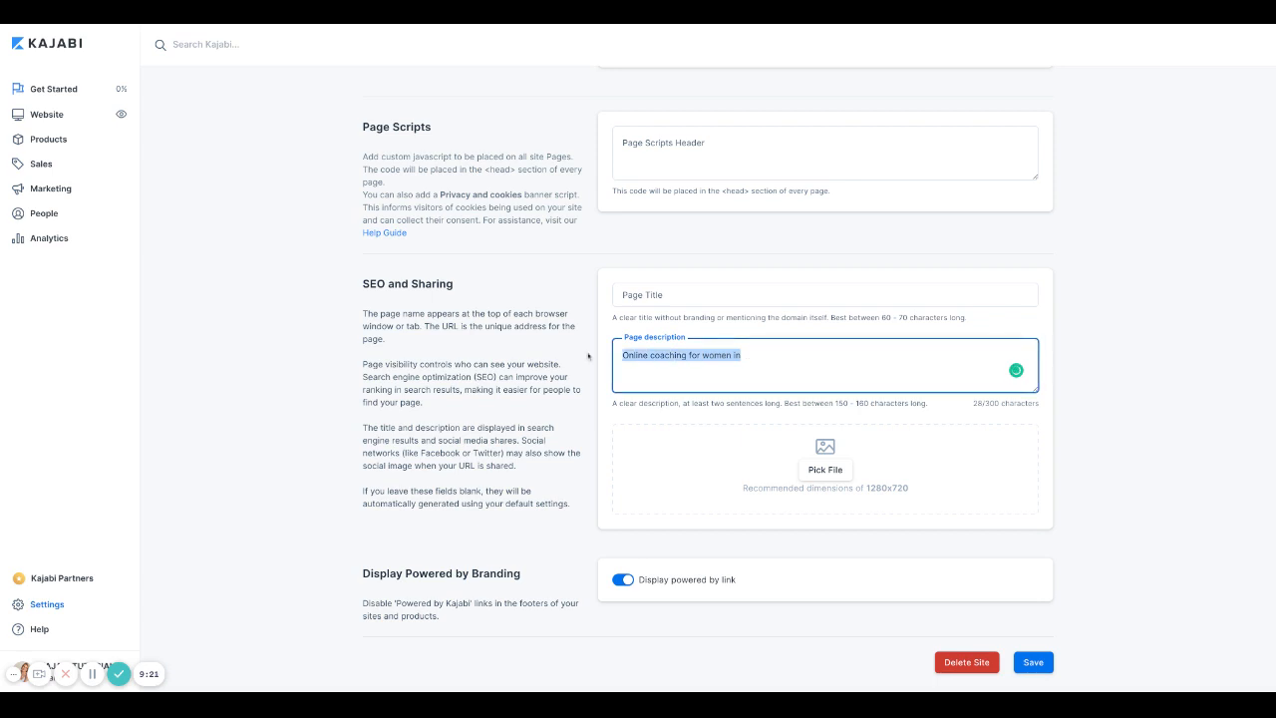
{"action": "key", "text": "BackSpace"}
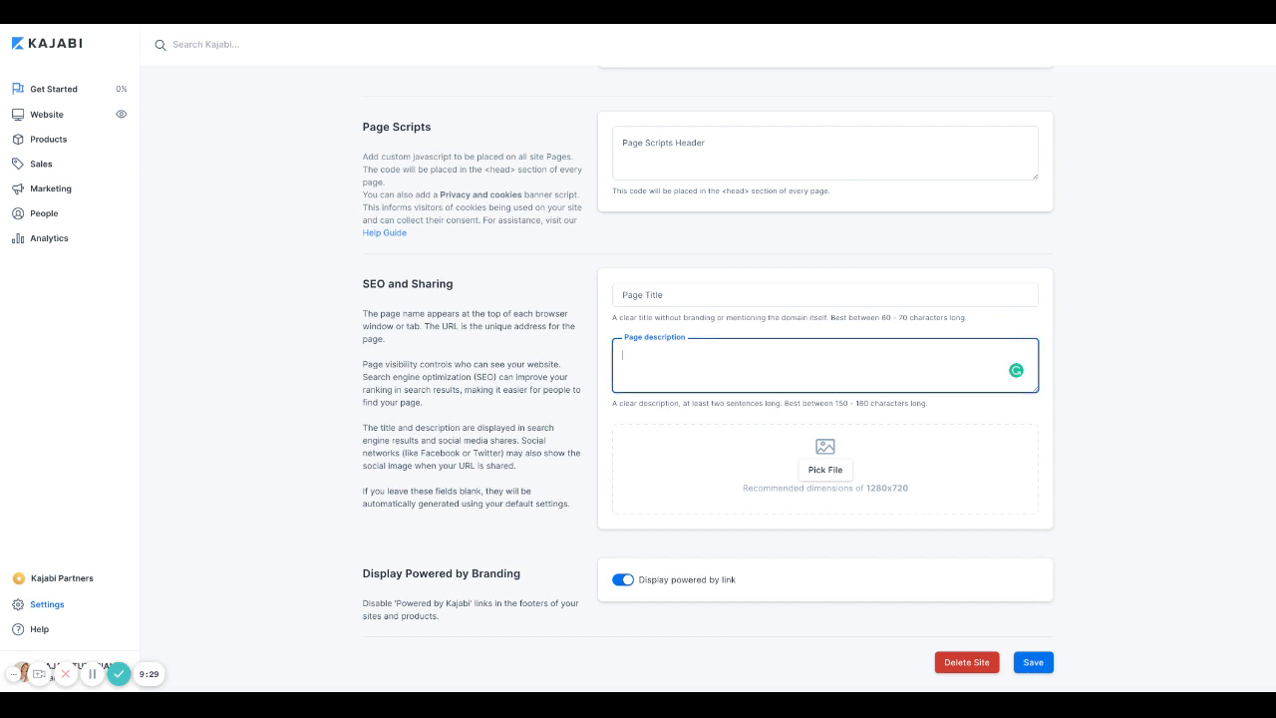
{"action": "left_click_drag", "start_coordinate": [364, 376], "coordinate": [567, 376]}
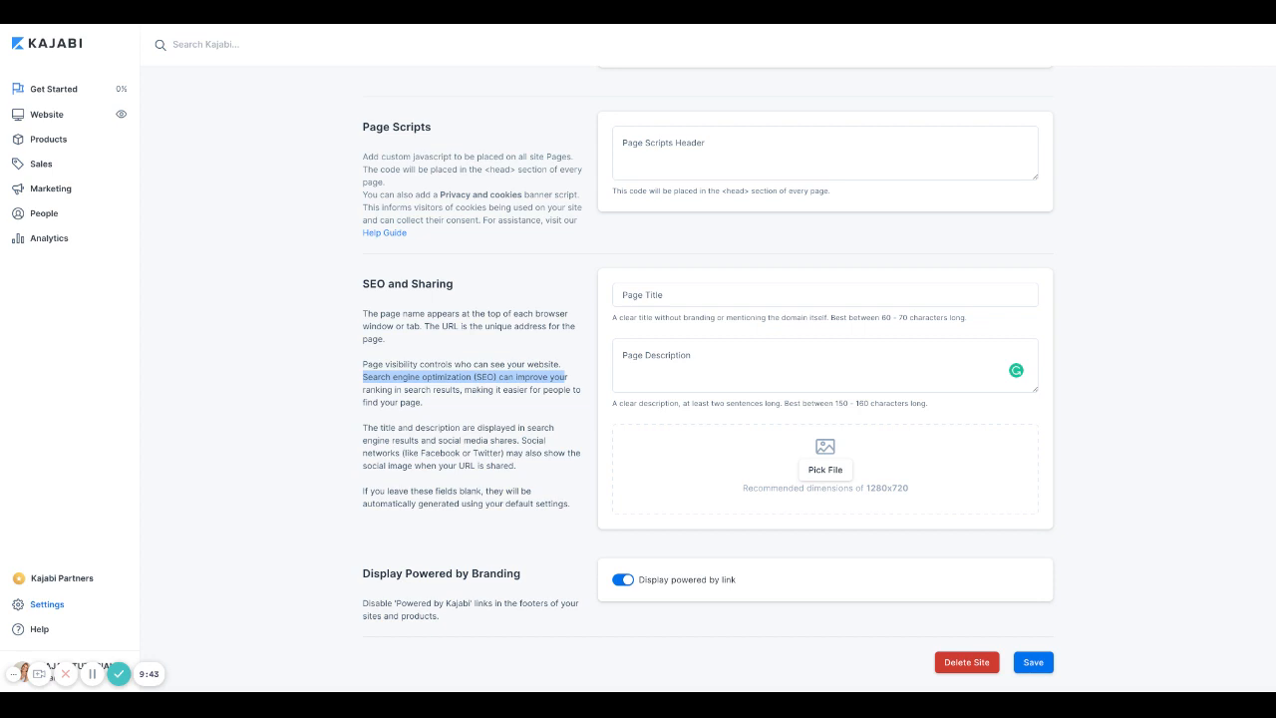
{"action": "left_click", "coordinate": [664, 362]}
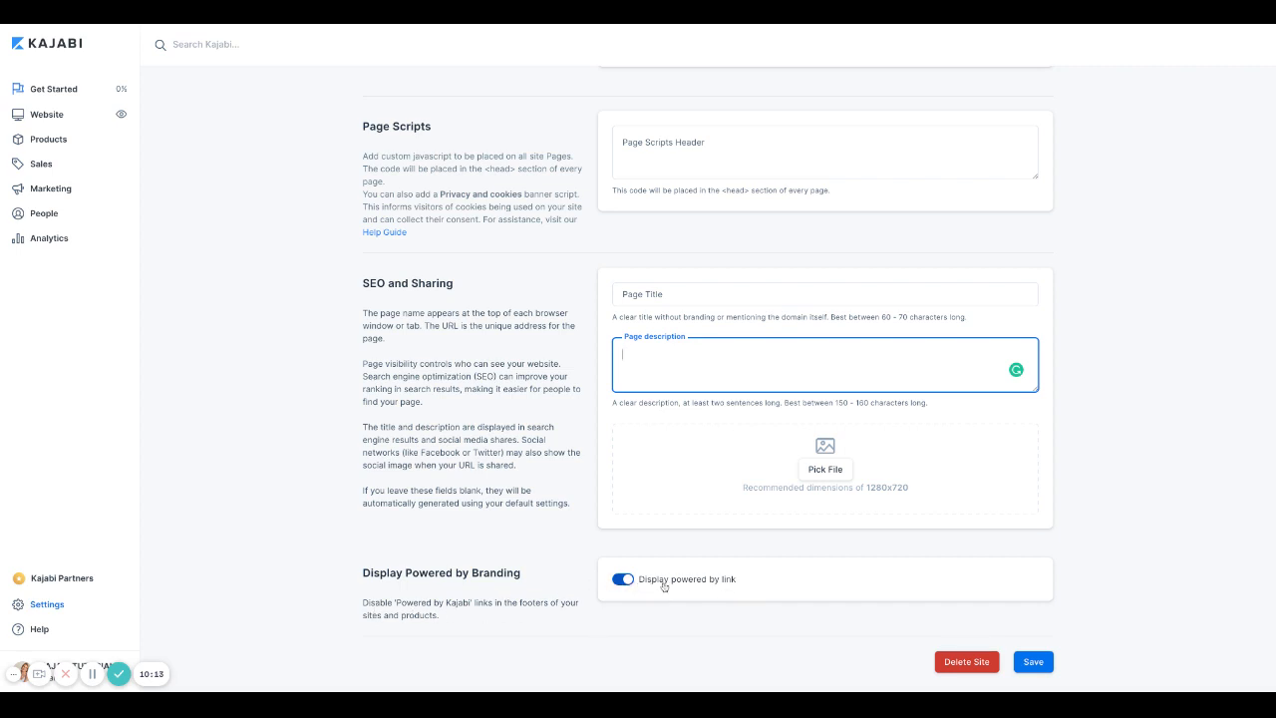
Step: Keep the powered-by link on and save Site Details
{"action": "left_click", "coordinate": [618, 580]}
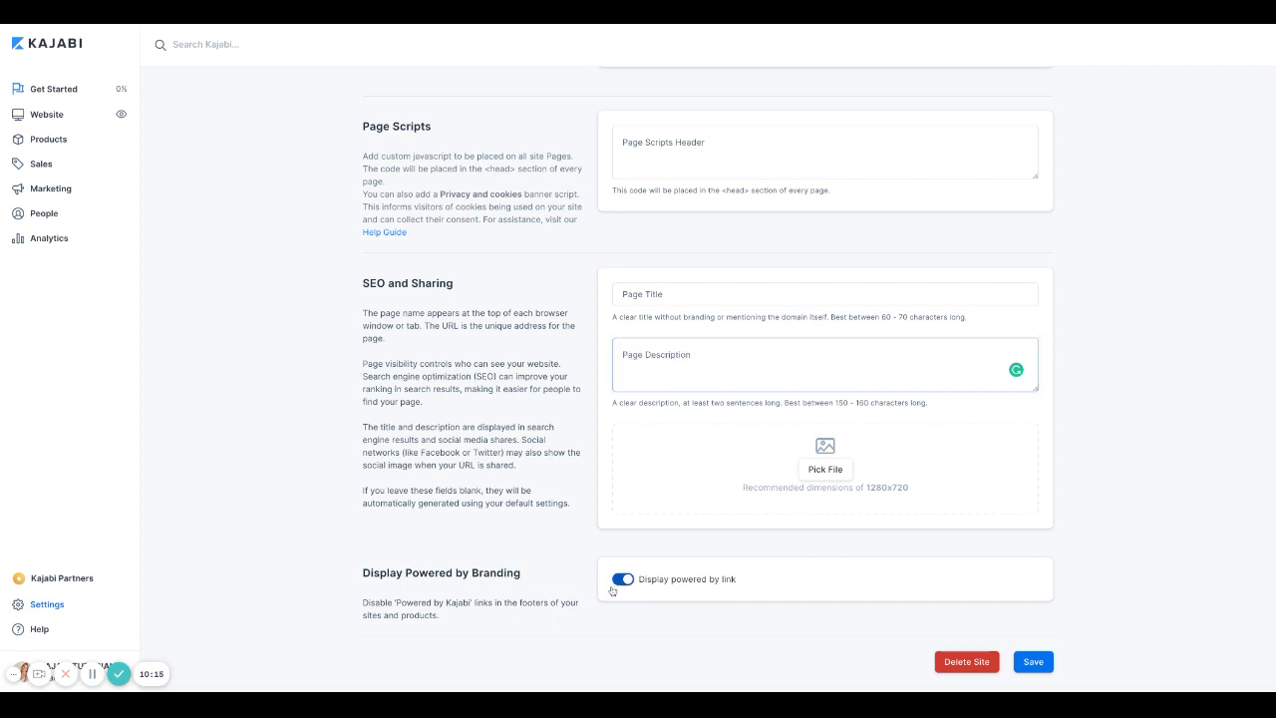
{"action": "left_click", "coordinate": [622, 579]}
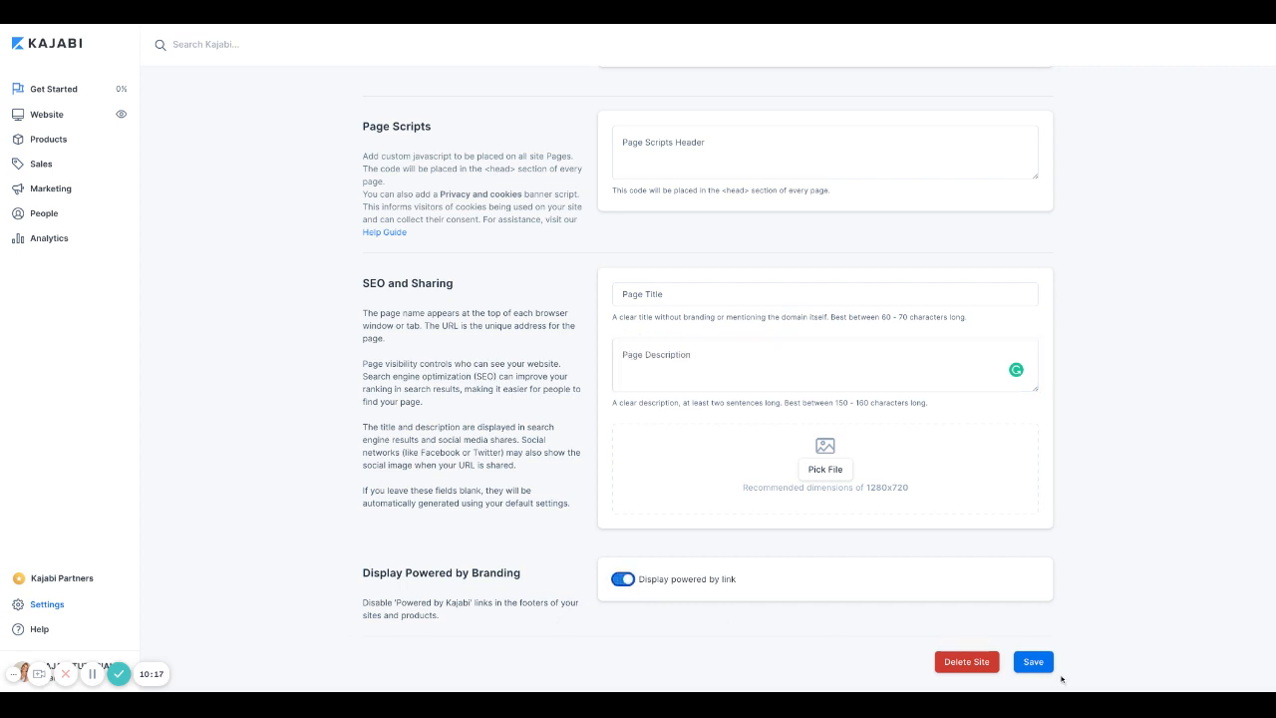
{"action": "left_click", "coordinate": [1043, 665]}
{"action": "left_click", "coordinate": [1043, 665]}
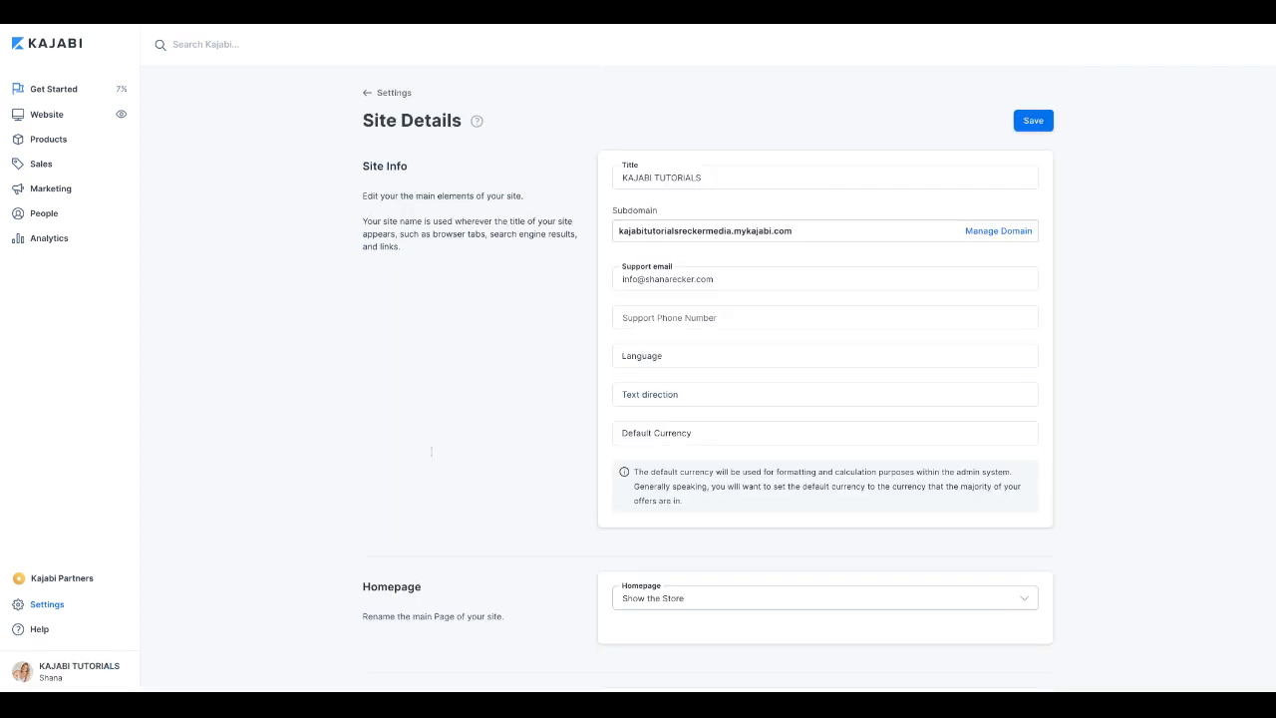
{"action": "left_click", "coordinate": [371, 92]}
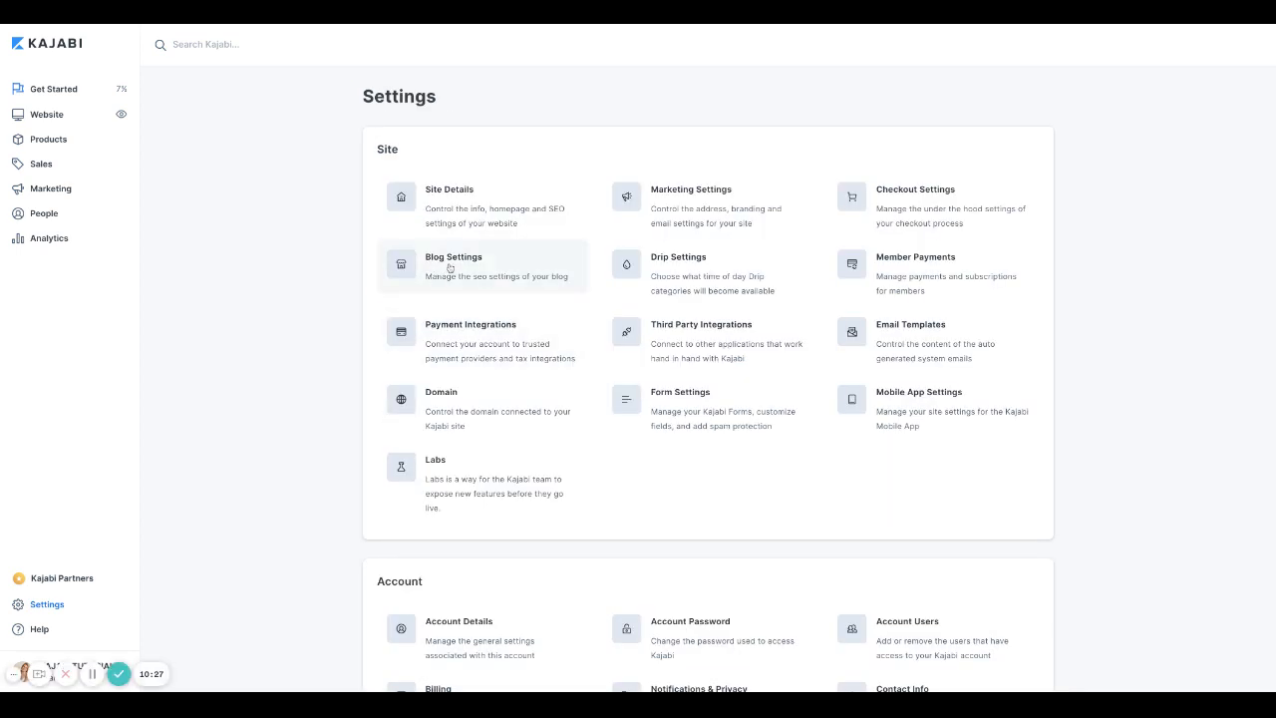
Step: Look over Blog Settings' SEO title and description, then return to Settings
{"action": "left_click", "coordinate": [448, 268]}
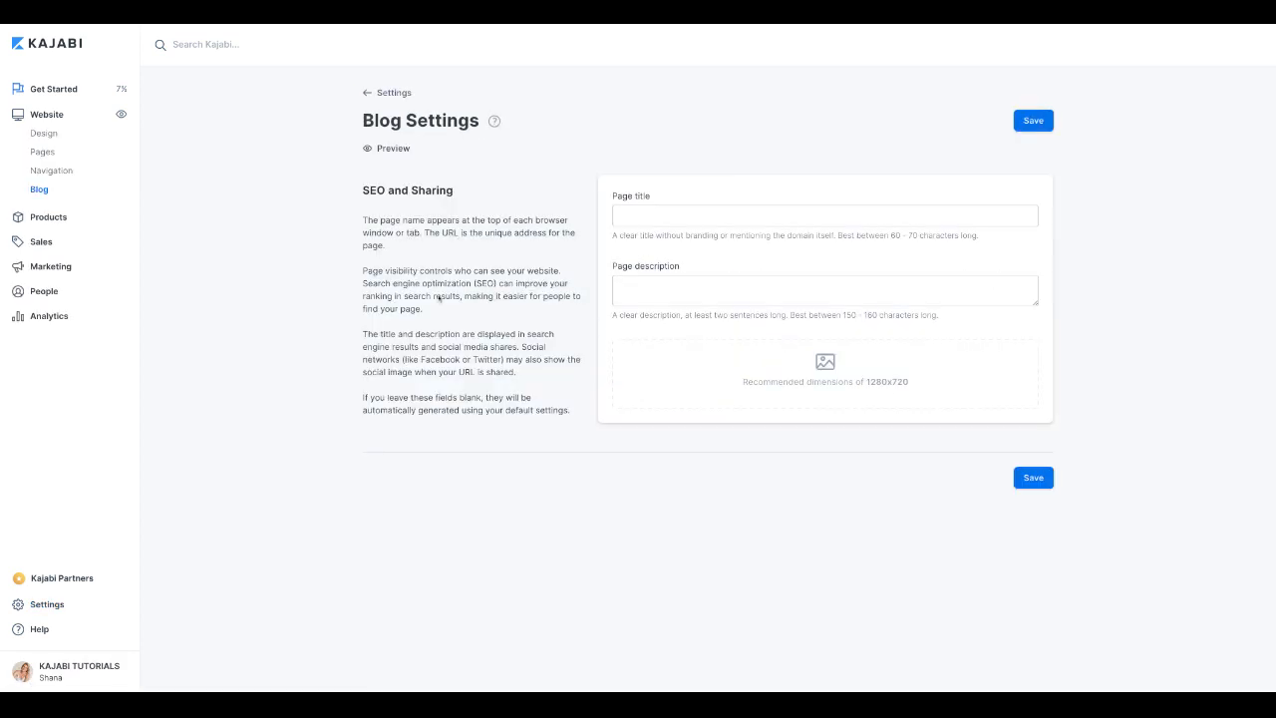
{"action": "left_click", "coordinate": [626, 211]}
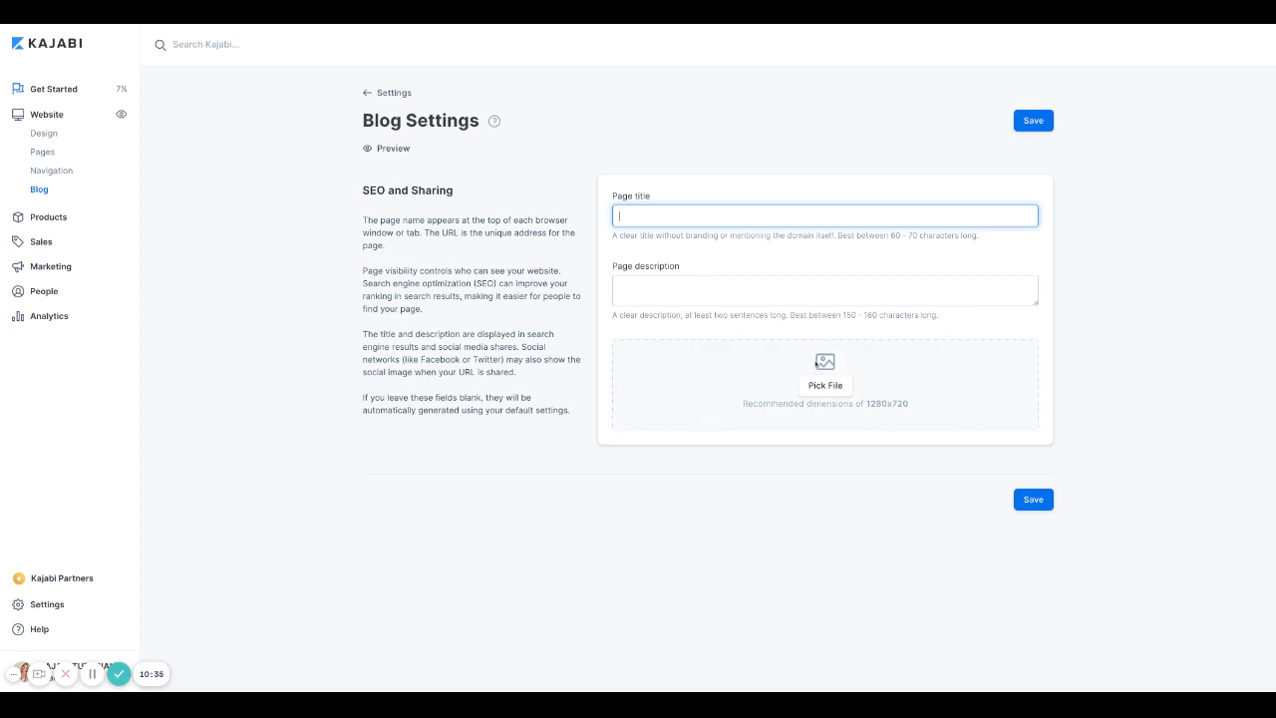
{"action": "left_click", "coordinate": [646, 283]}
{"action": "left_click", "coordinate": [640, 219]}
{"action": "left_click", "coordinate": [367, 92]}
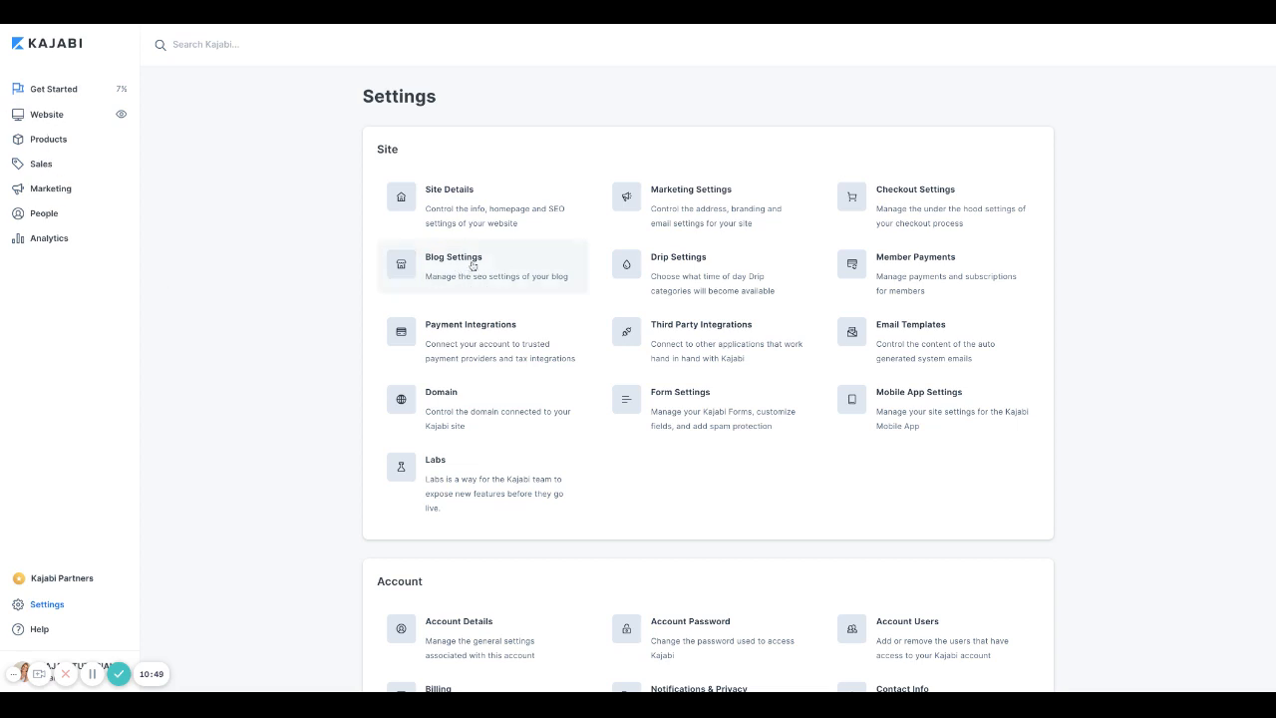
{"action": "left_click", "coordinate": [686, 213]}
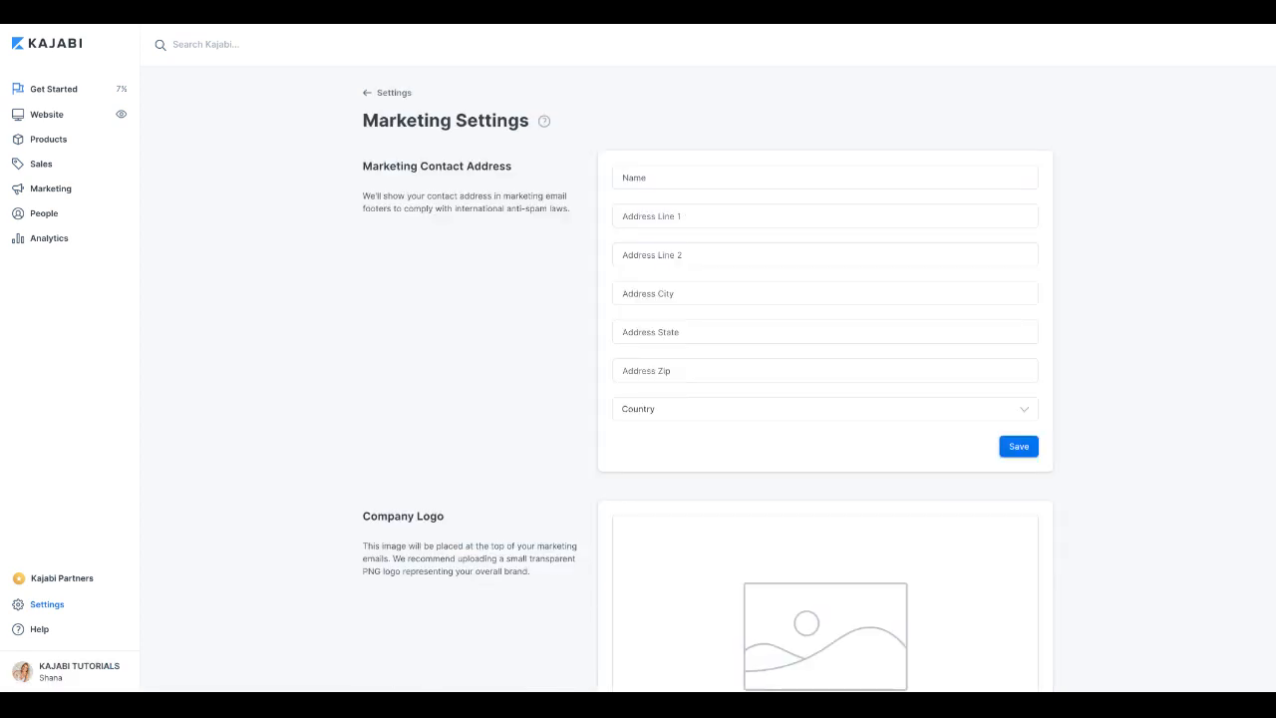
{"action": "left_click", "coordinate": [678, 177]}
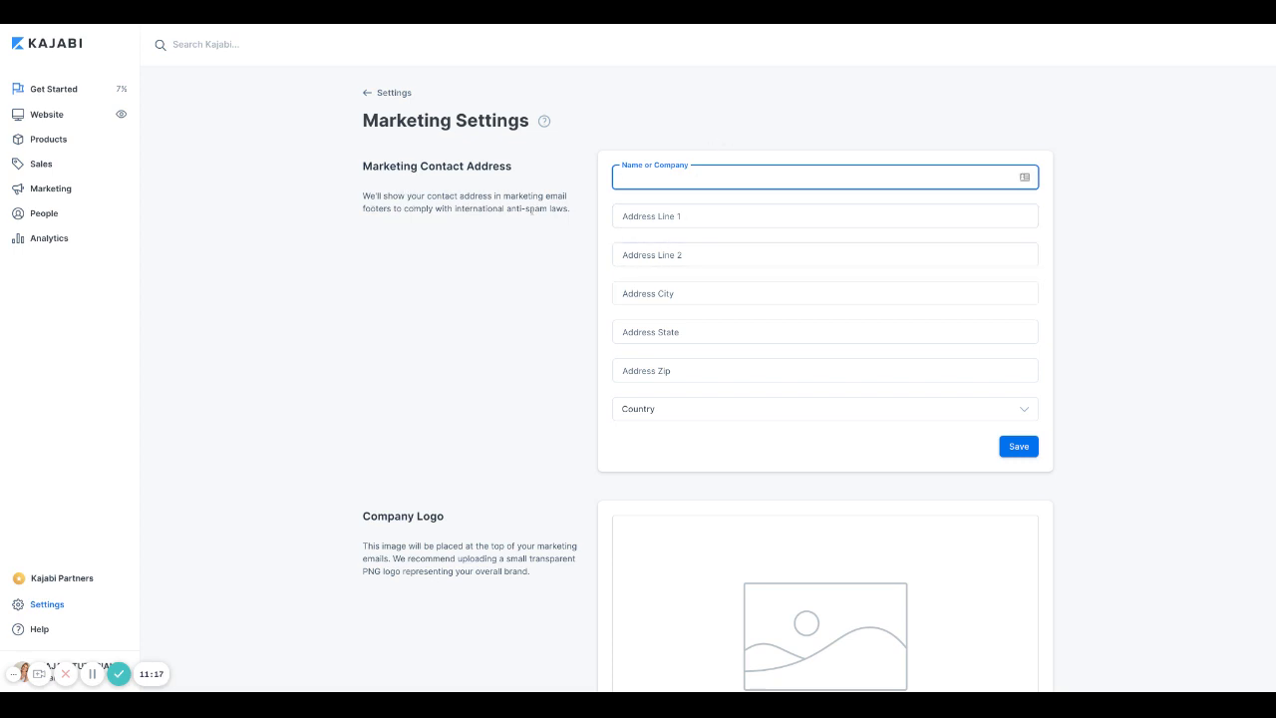
{"action": "scroll", "coordinate": [499, 262], "scroll_direction": "down", "scroll_amount": 2}
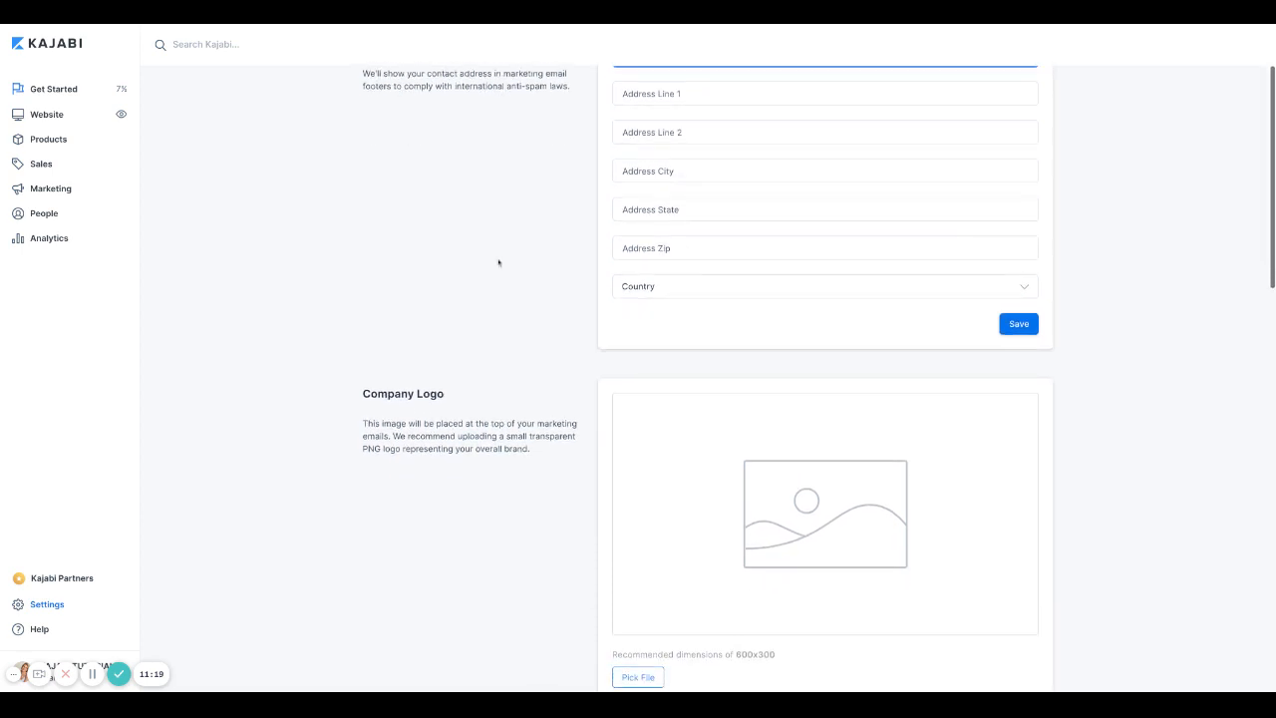
{"action": "scroll", "coordinate": [499, 261], "scroll_direction": "up", "scroll_amount": 1}
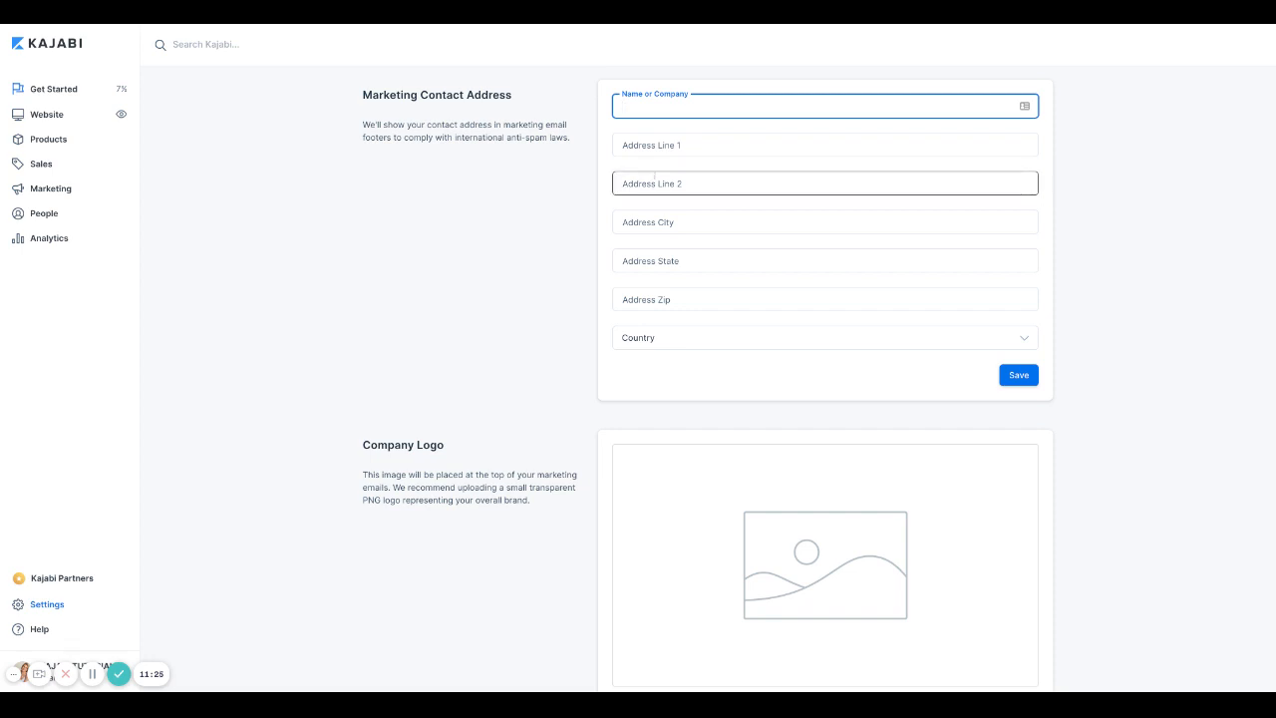
{"action": "scroll", "coordinate": [656, 190], "scroll_direction": "down", "scroll_amount": 1}
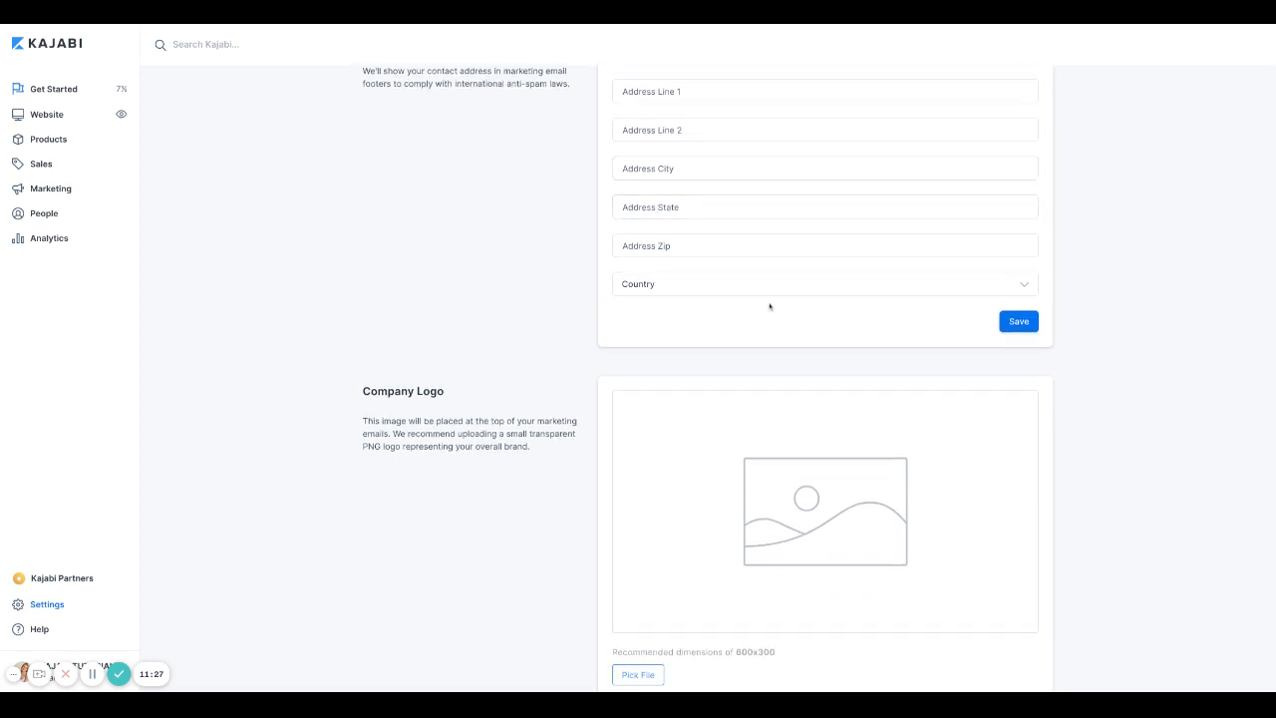
{"action": "scroll", "coordinate": [498, 262], "scroll_direction": "down", "scroll_amount": 2}
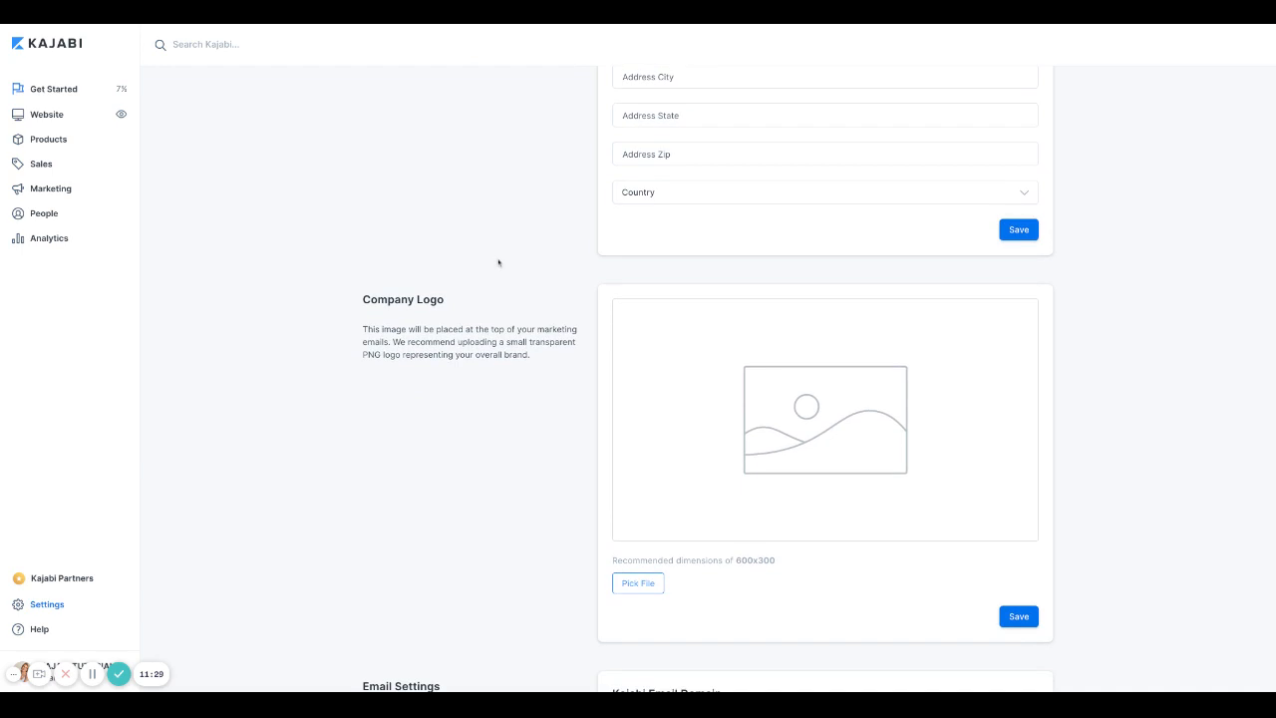
{"action": "scroll", "coordinate": [499, 262], "scroll_direction": "down", "scroll_amount": 2}
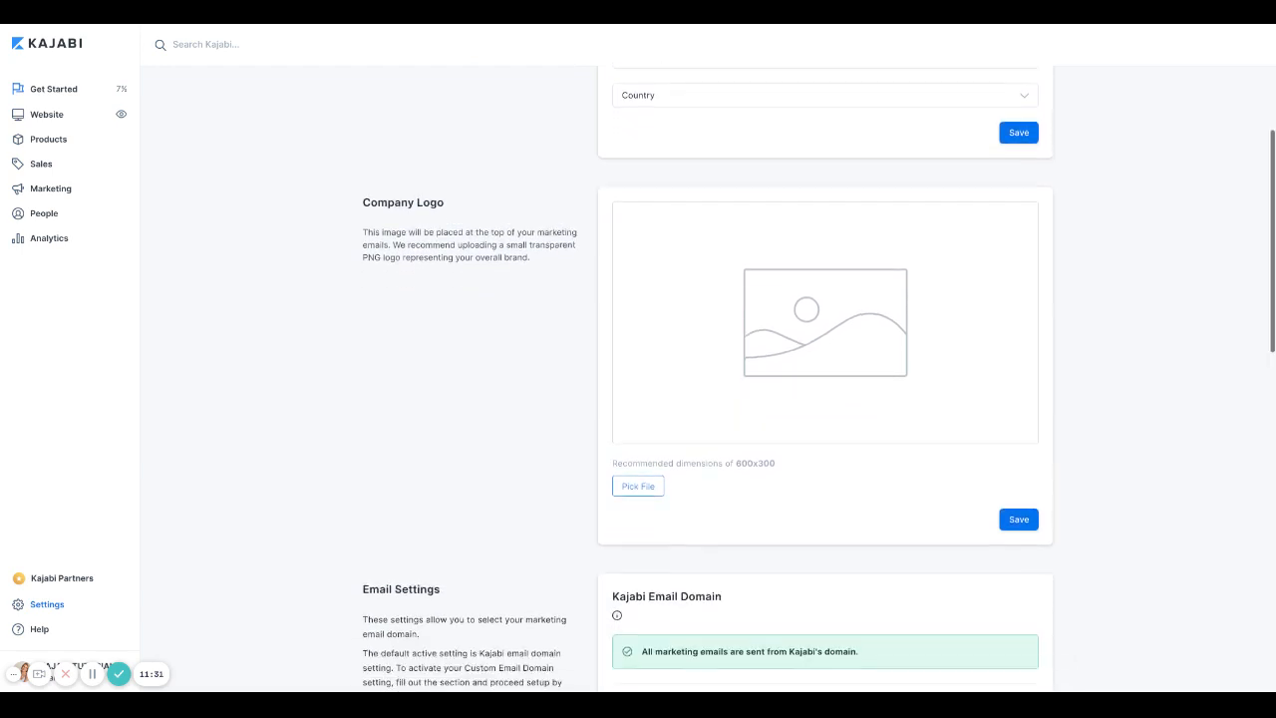
{"action": "scroll", "coordinate": [825, 299], "scroll_direction": "down", "scroll_amount": 2}
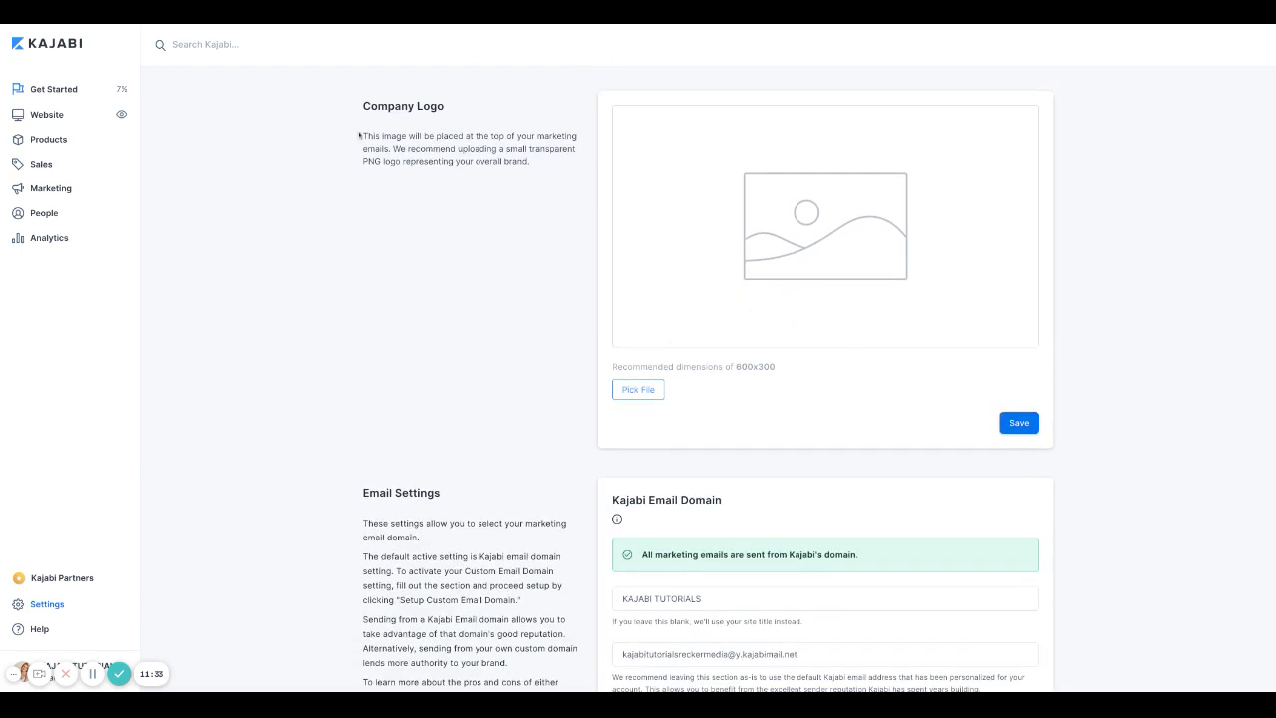
{"action": "left_click_drag", "start_coordinate": [361, 134], "coordinate": [530, 161]}
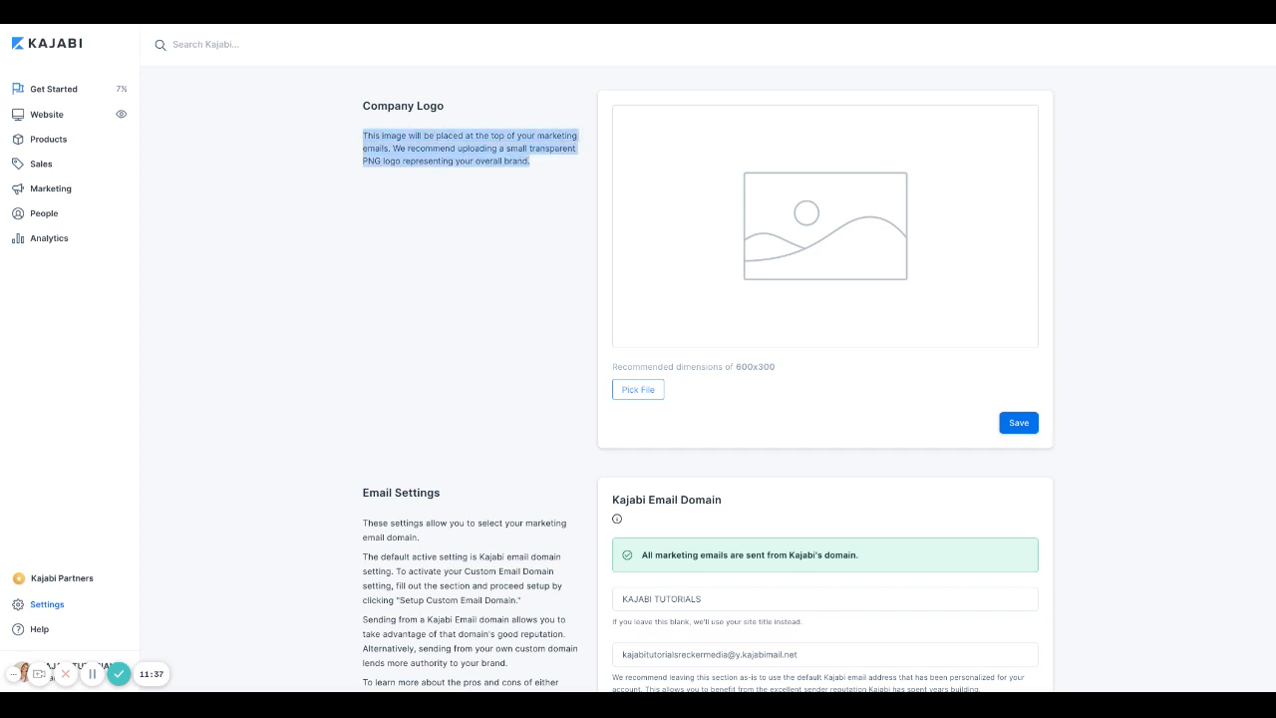
{"action": "scroll", "coordinate": [708, 378], "scroll_direction": "up", "scroll_amount": 1}
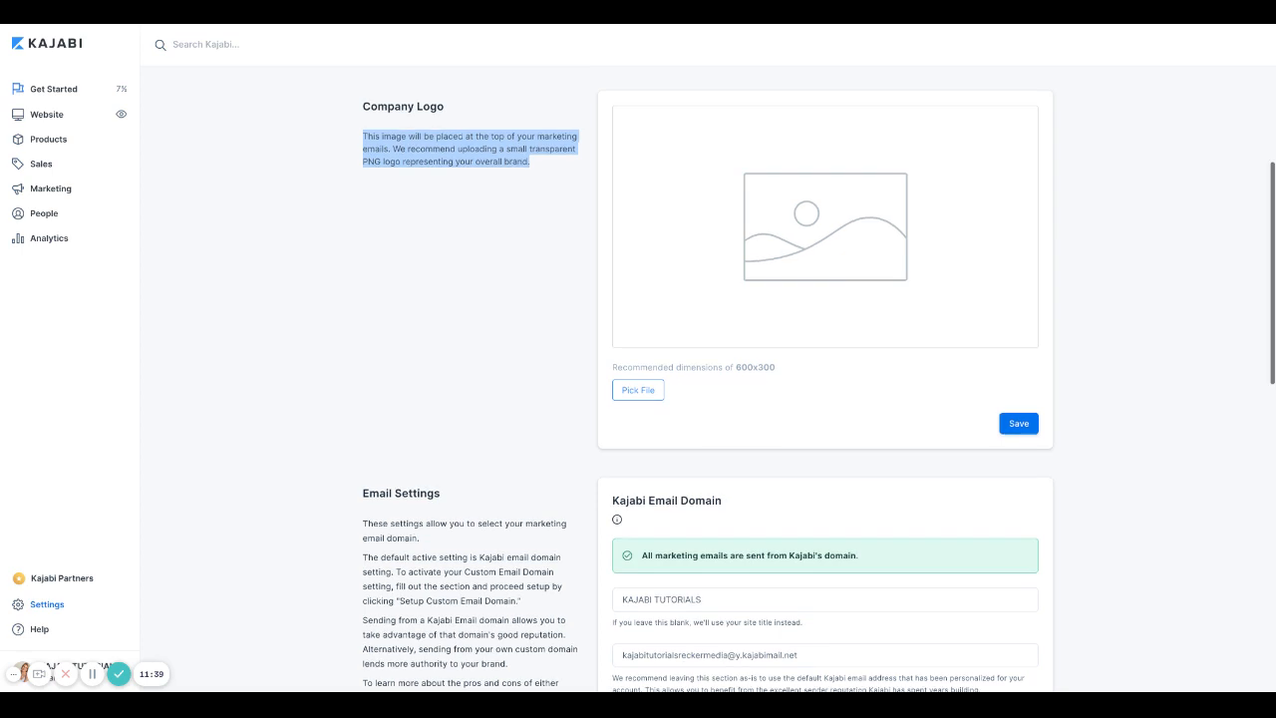
{"action": "left_click", "coordinate": [550, 244]}
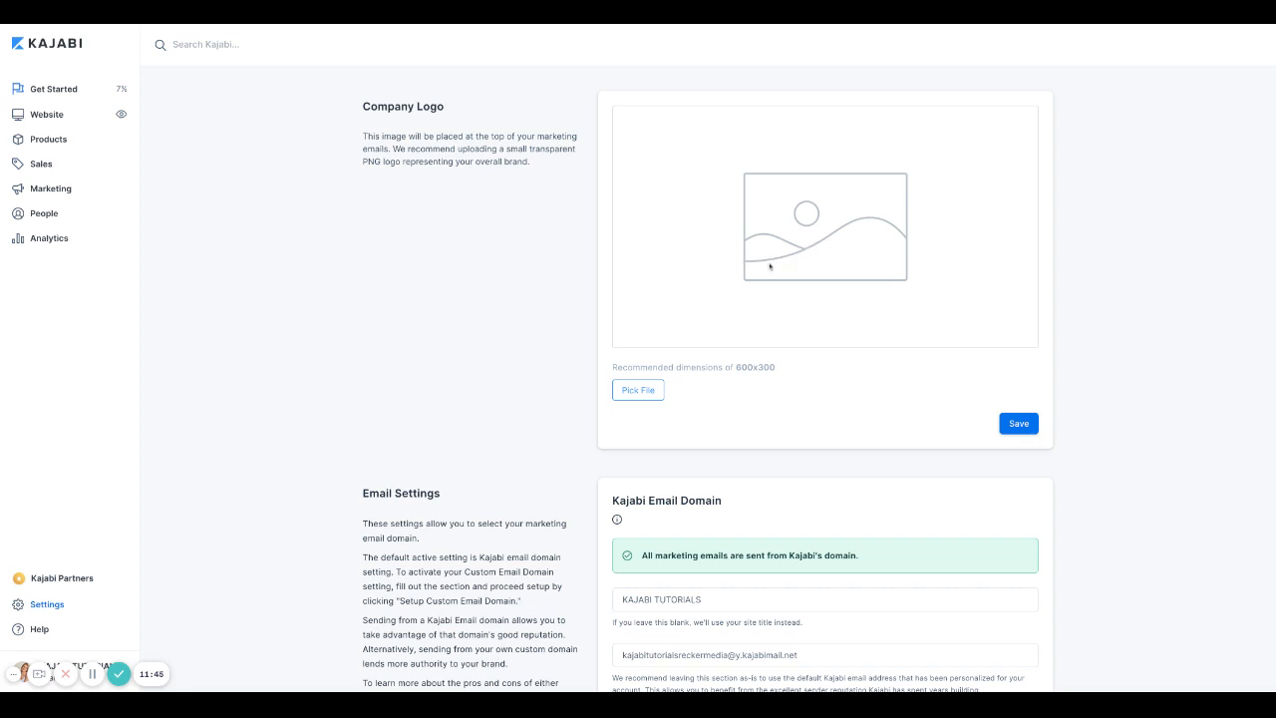
{"action": "scroll", "coordinate": [768, 267], "scroll_direction": "down", "scroll_amount": 5}
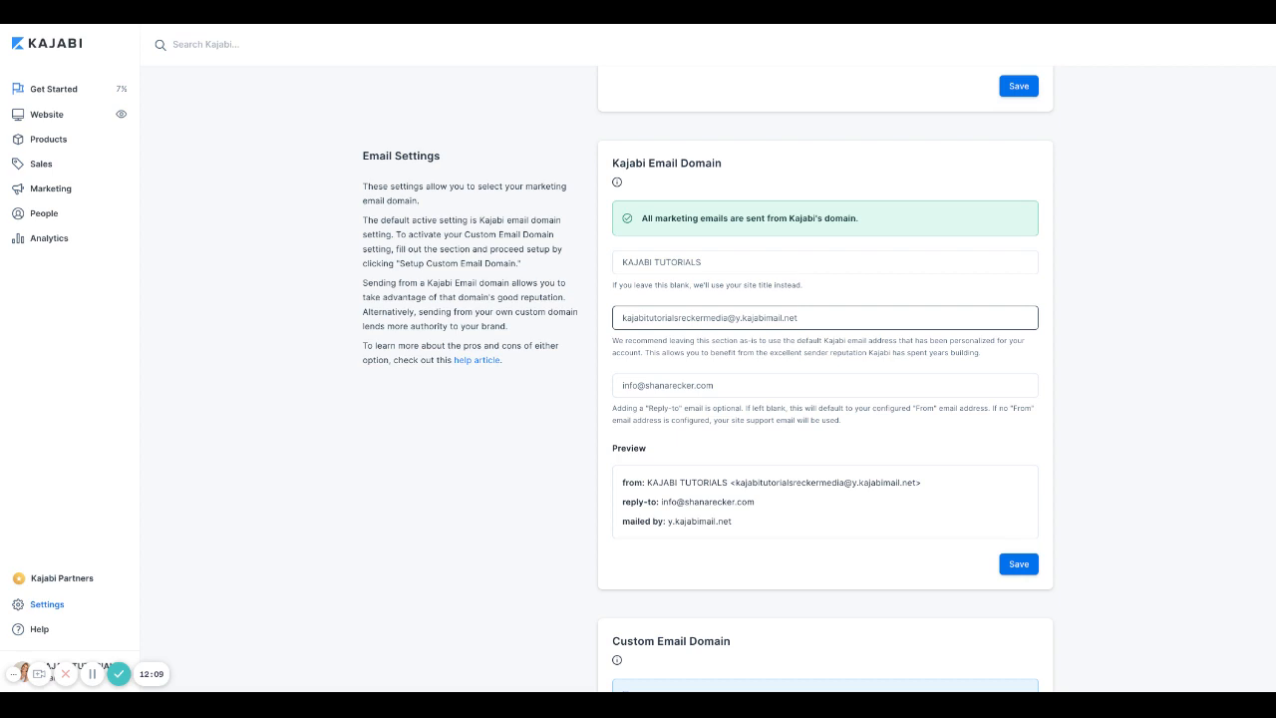
{"action": "left_click", "coordinate": [805, 319]}
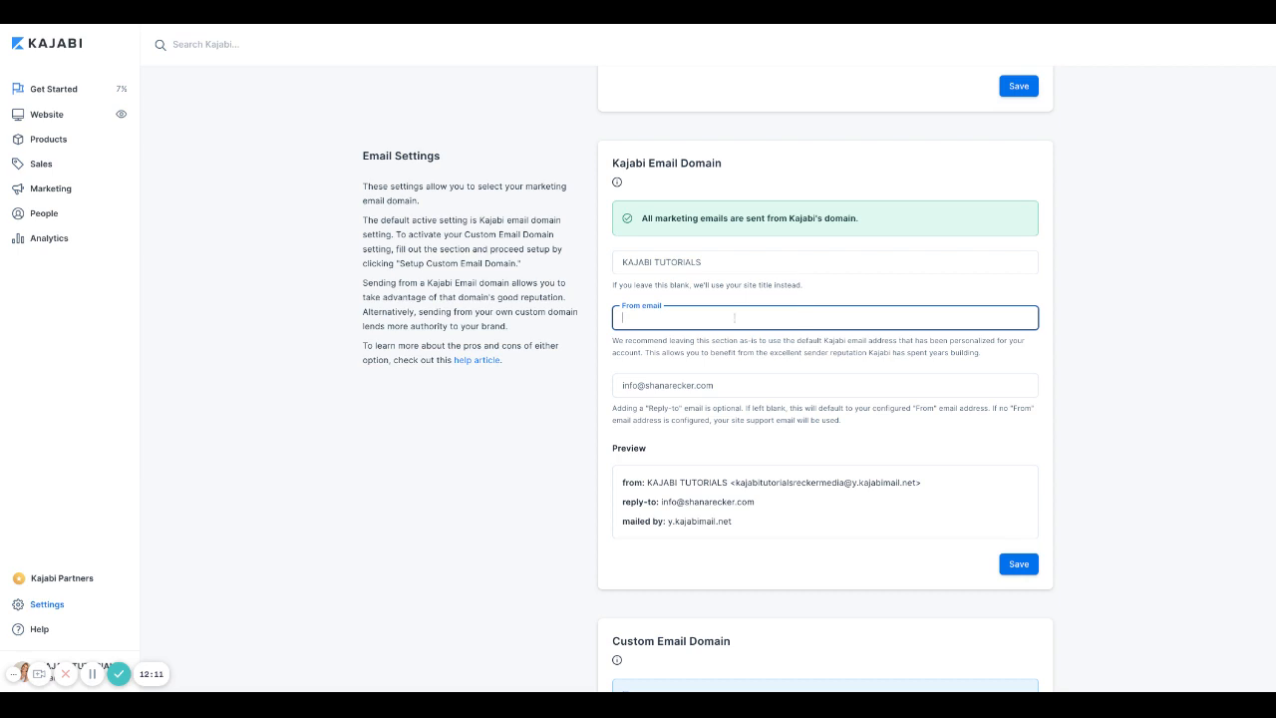
{"action": "left_click", "coordinate": [643, 264]}
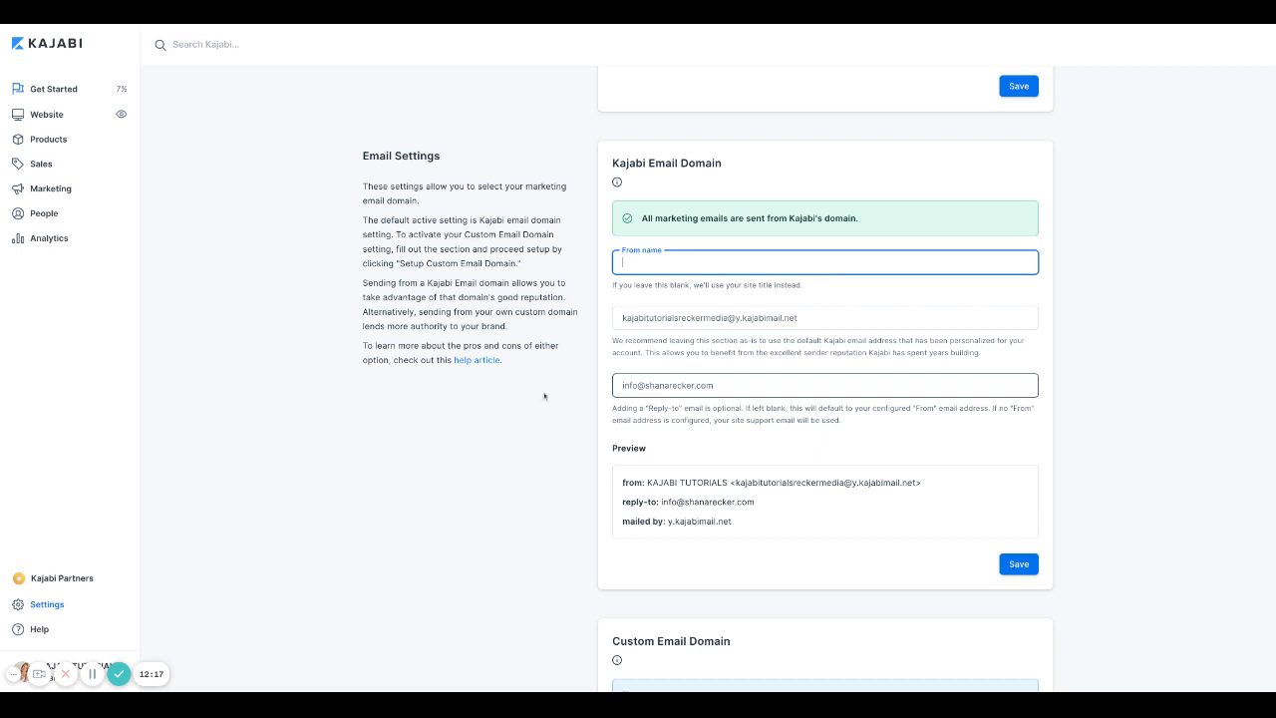
{"action": "scroll", "coordinate": [535, 396], "scroll_direction": "down", "scroll_amount": 5}
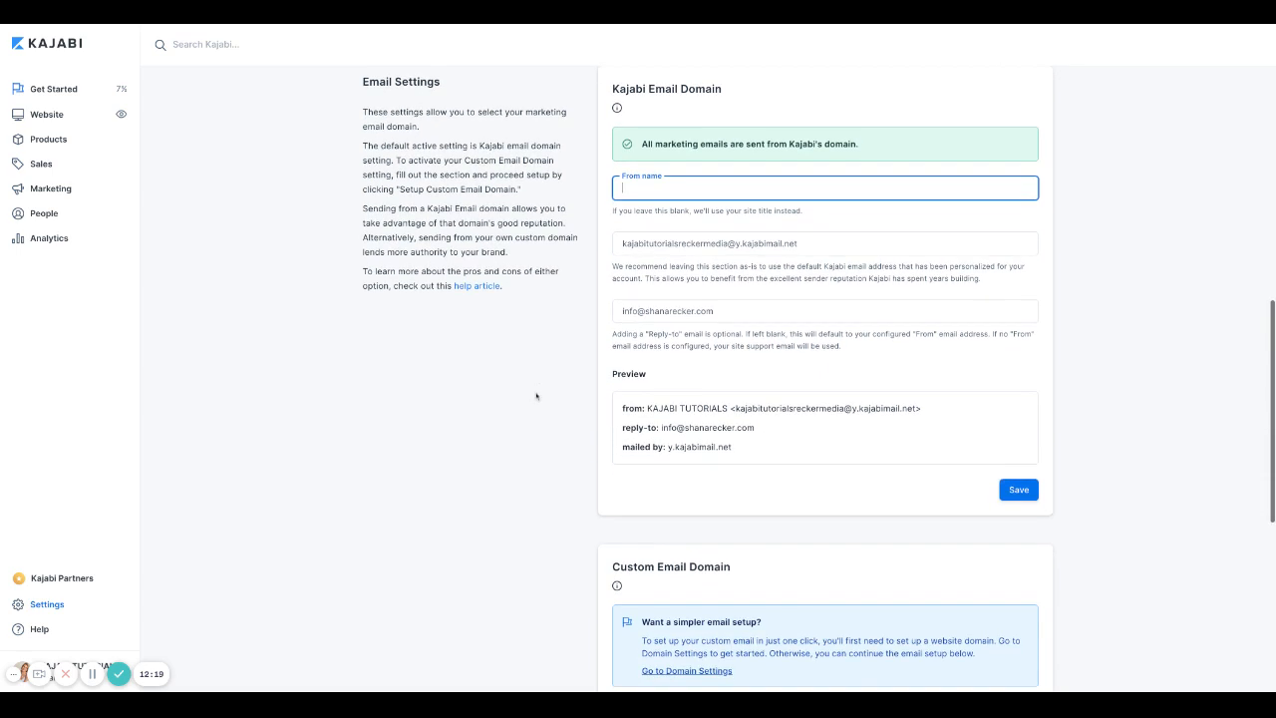
{"action": "scroll", "coordinate": [628, 245], "scroll_direction": "down", "scroll_amount": 2}
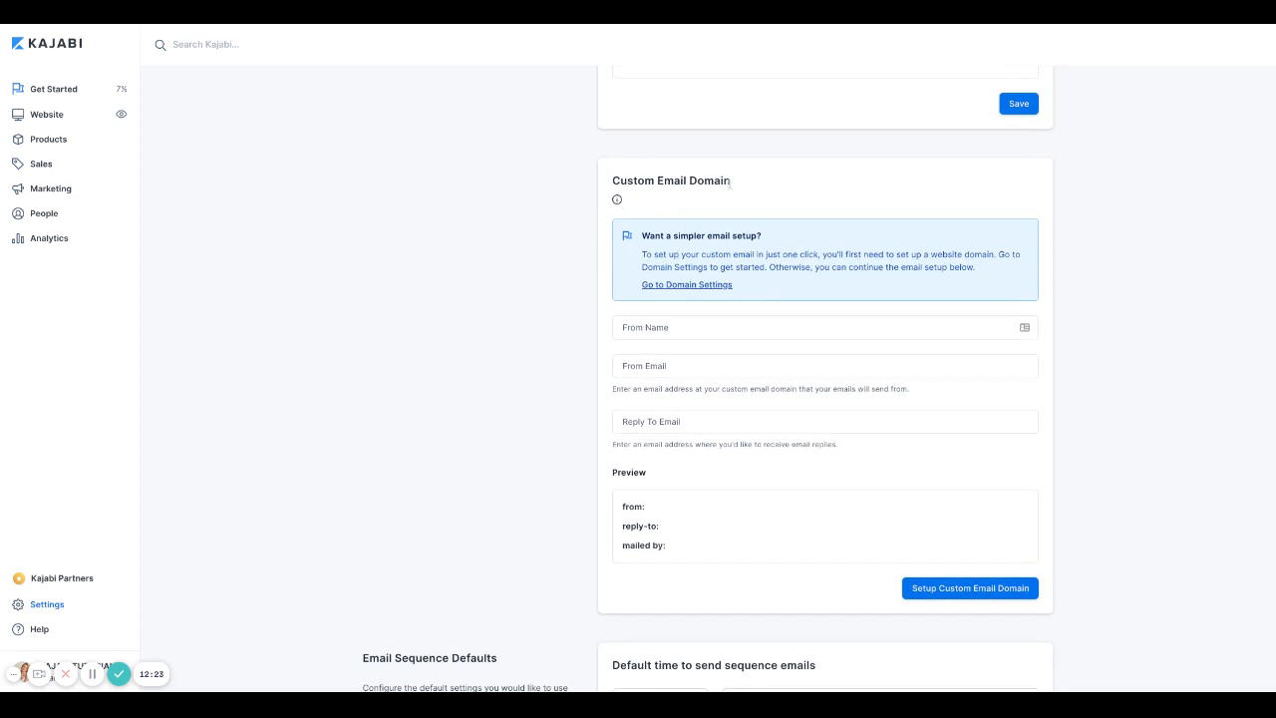
{"action": "left_click", "coordinate": [630, 329]}
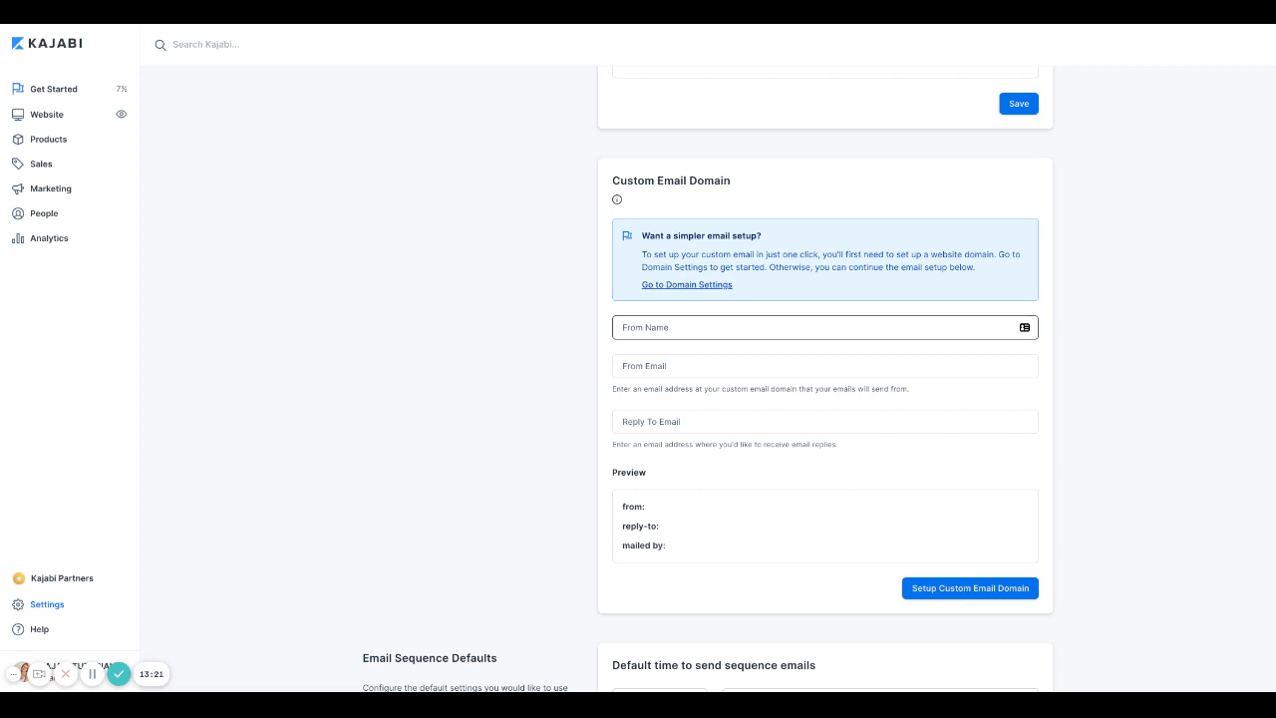
Step: Enter the sender's full name in the Custom Email Domain form
{"action": "left_click", "coordinate": [542, 371]}
{"action": "scroll", "coordinate": [542, 371], "scroll_direction": "up", "scroll_amount": 1}
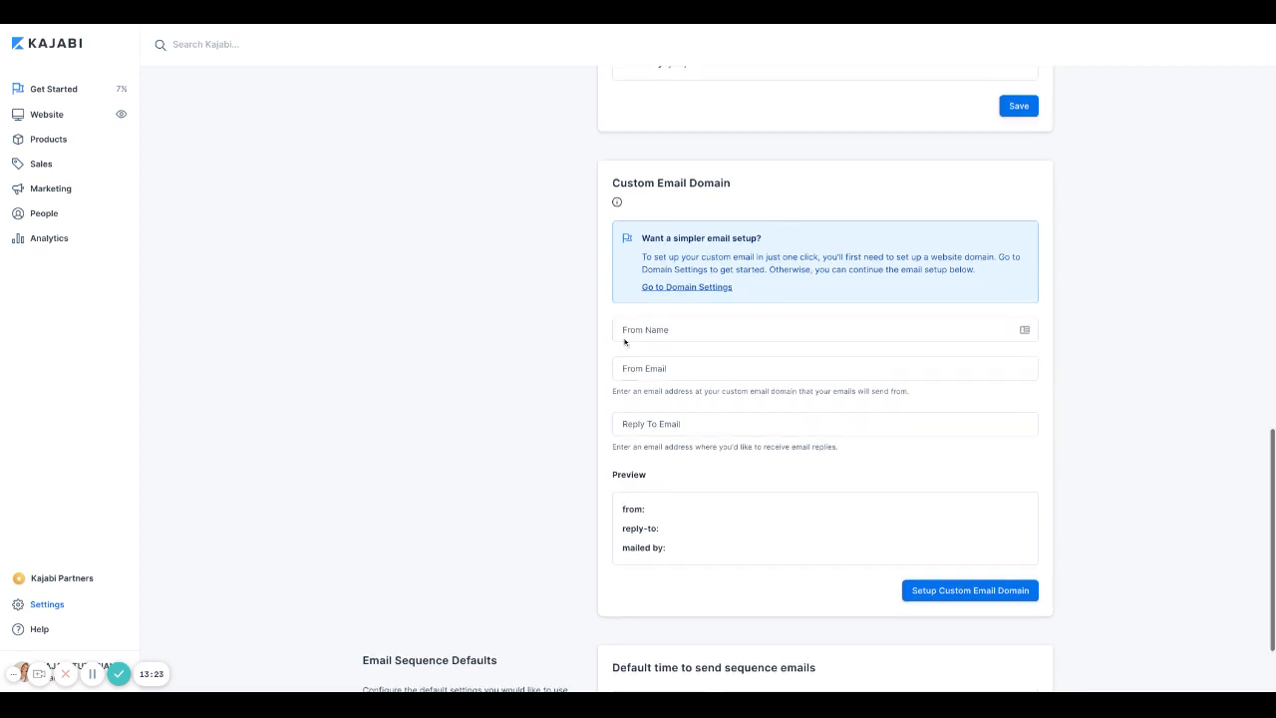
{"action": "left_click", "coordinate": [688, 332]}
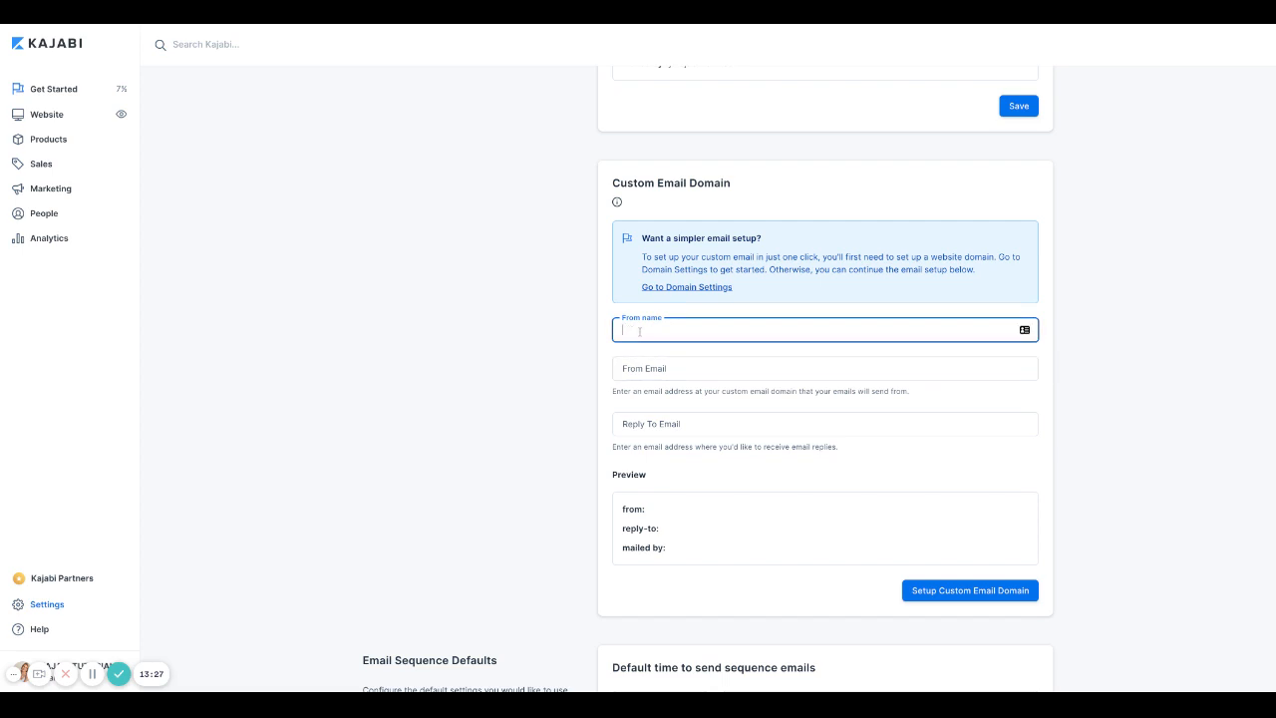
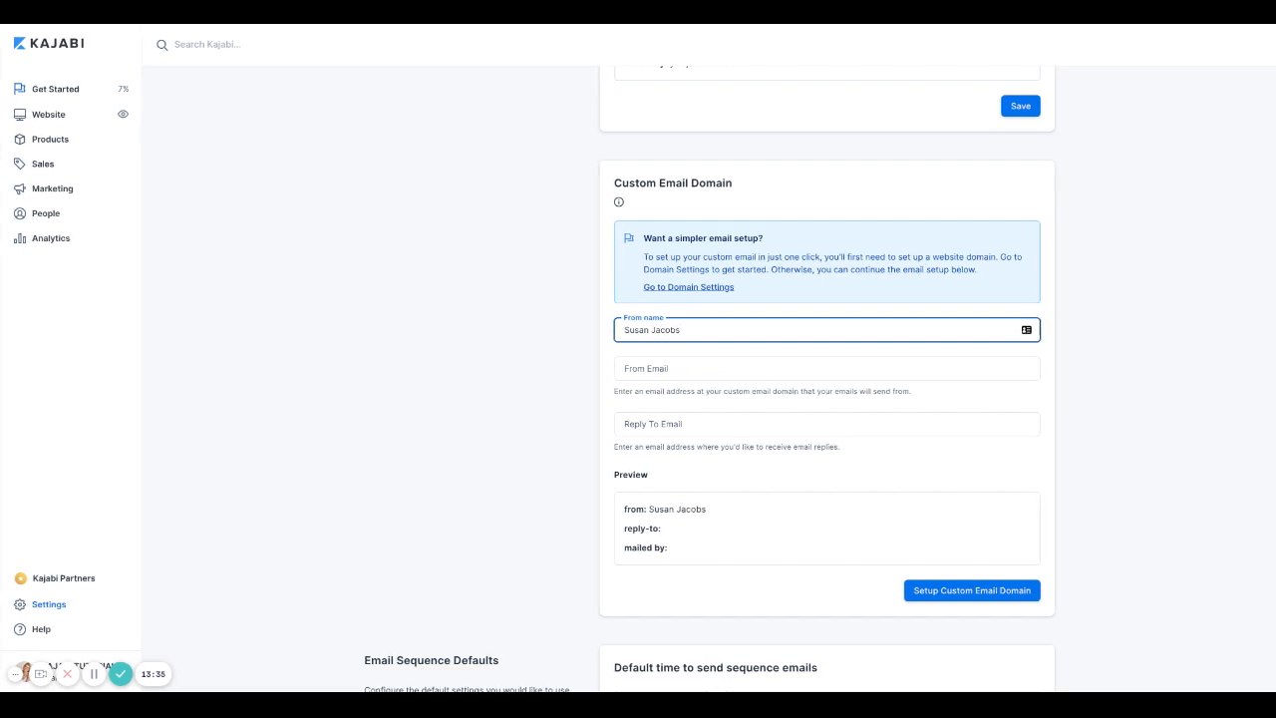
Step: Enter the sender's from email address on the custom domain
{"action": "left_click", "coordinate": [678, 368]}
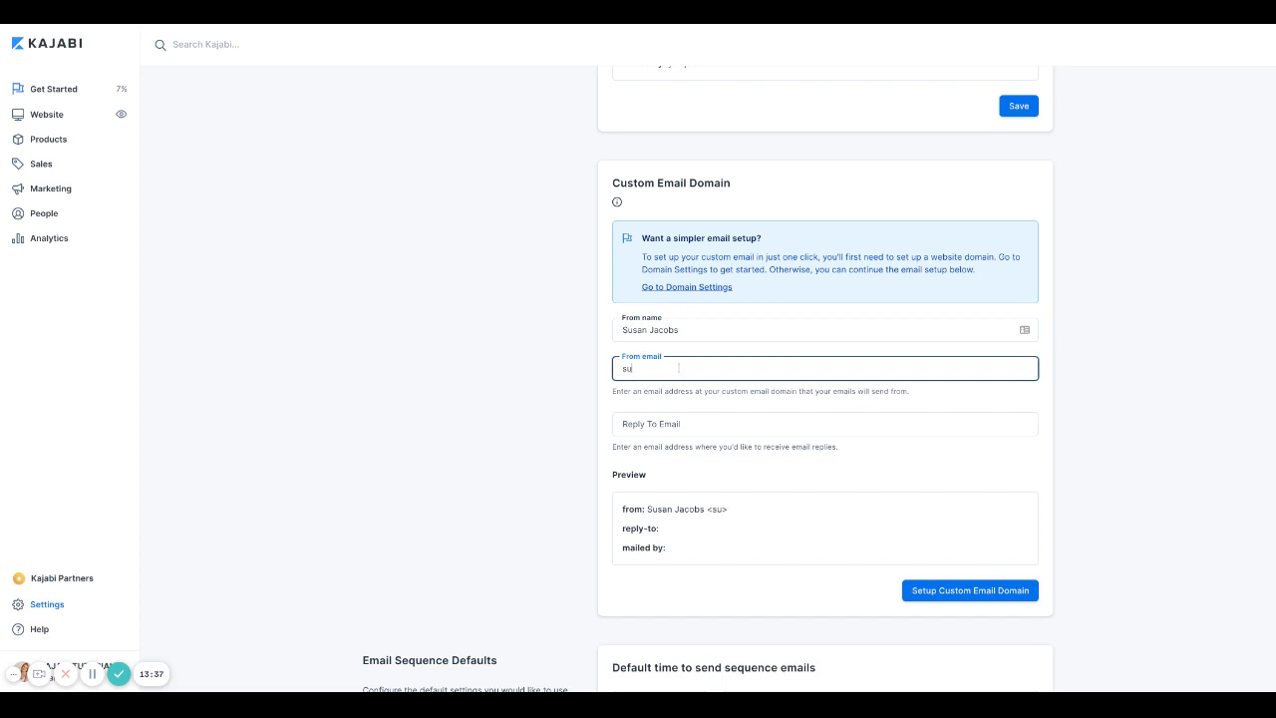
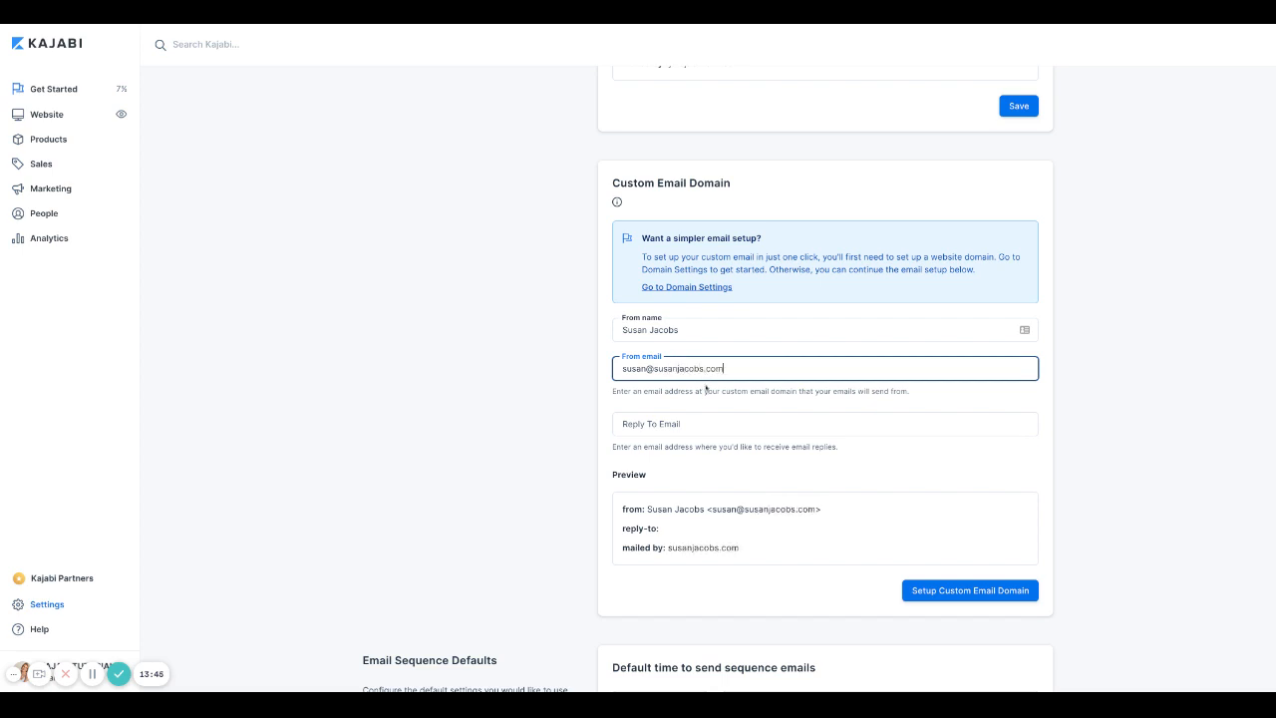
{"action": "left_click_drag", "start_coordinate": [654, 367], "coordinate": [724, 369]}
Step: Trim the sender name to the first name and fill in the reply-to address
{"action": "left_click", "coordinate": [718, 427]}
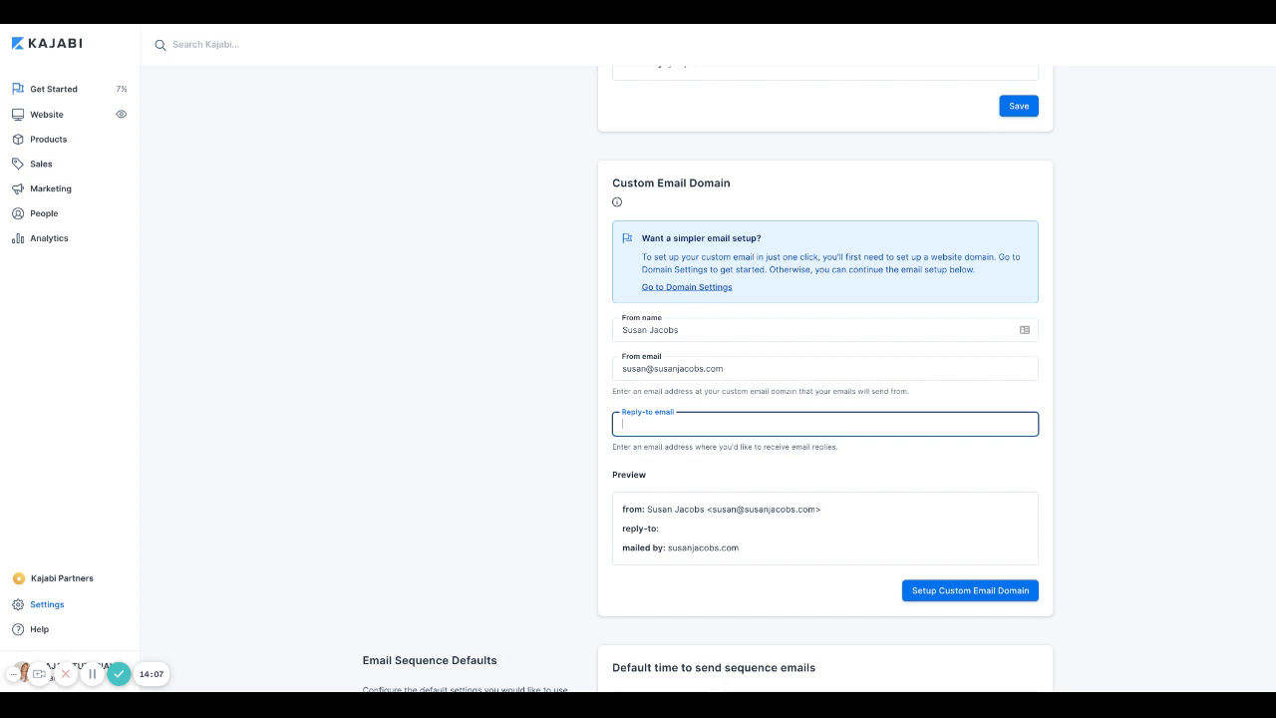
{"action": "type", "text": "fo"}
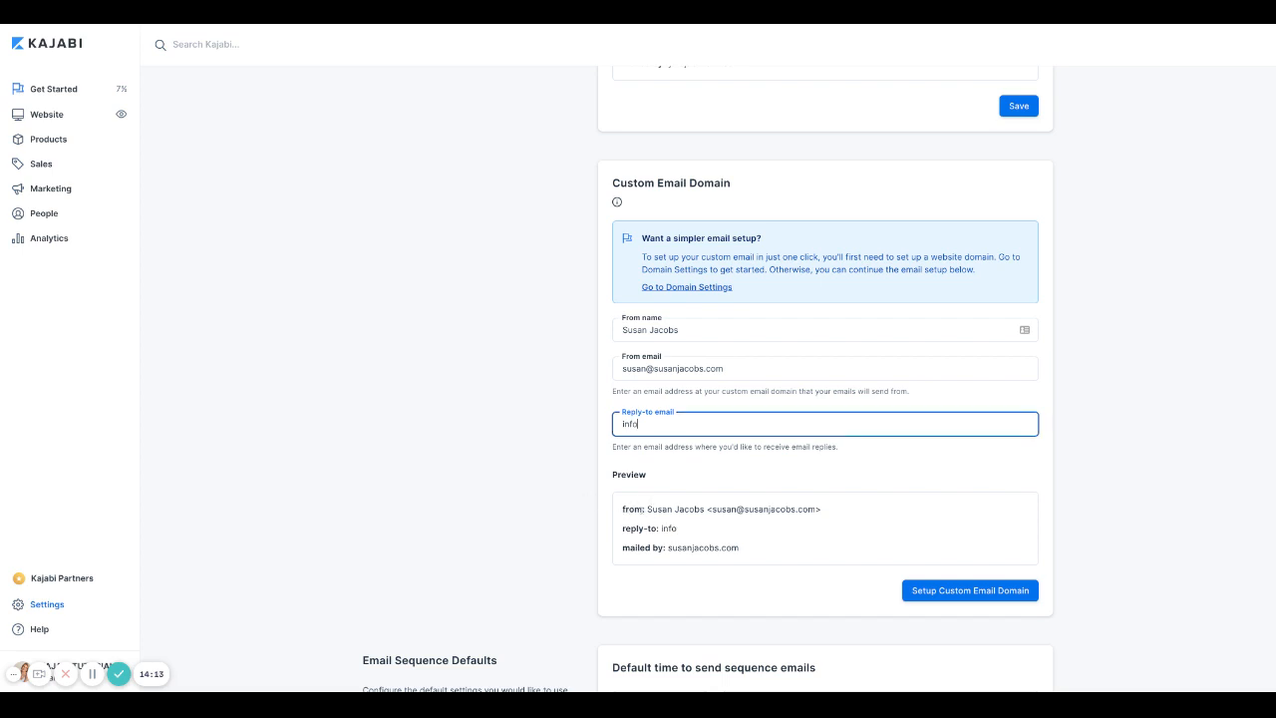
{"action": "left_click_drag", "start_coordinate": [647, 509], "coordinate": [821, 509]}
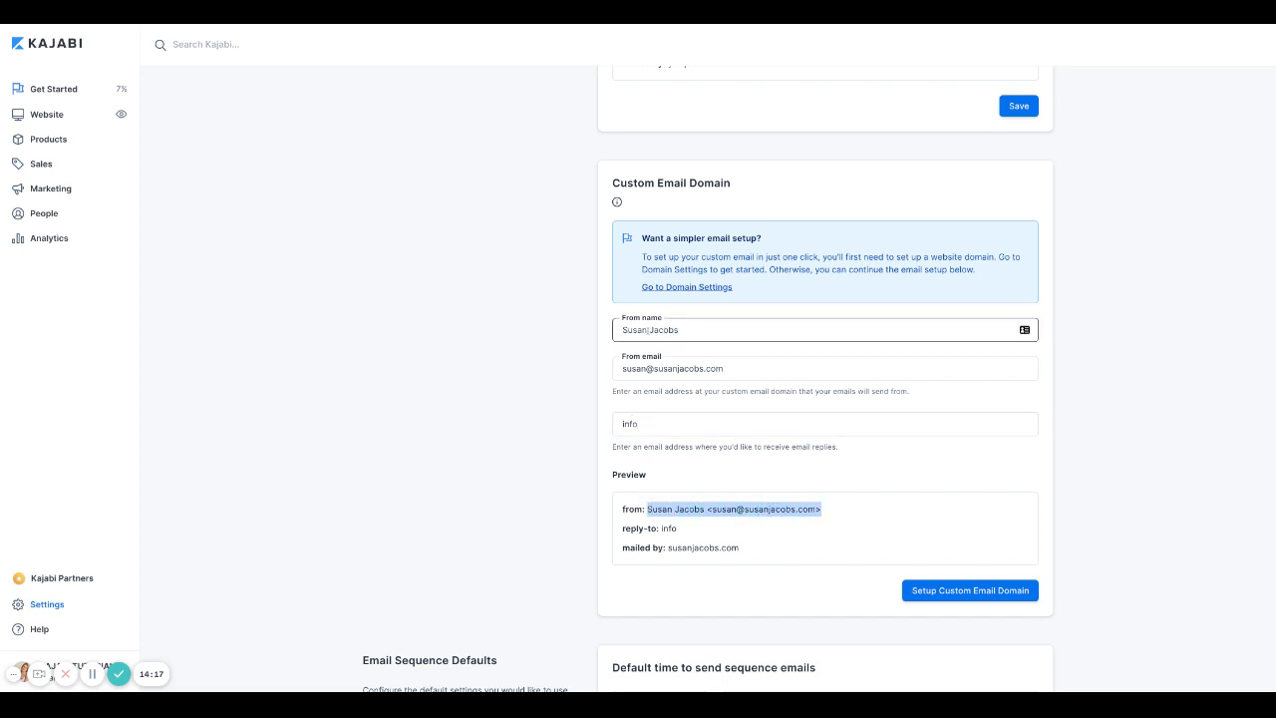
{"action": "double_click", "coordinate": [649, 329]}
{"action": "key", "text": "BackSpace"}
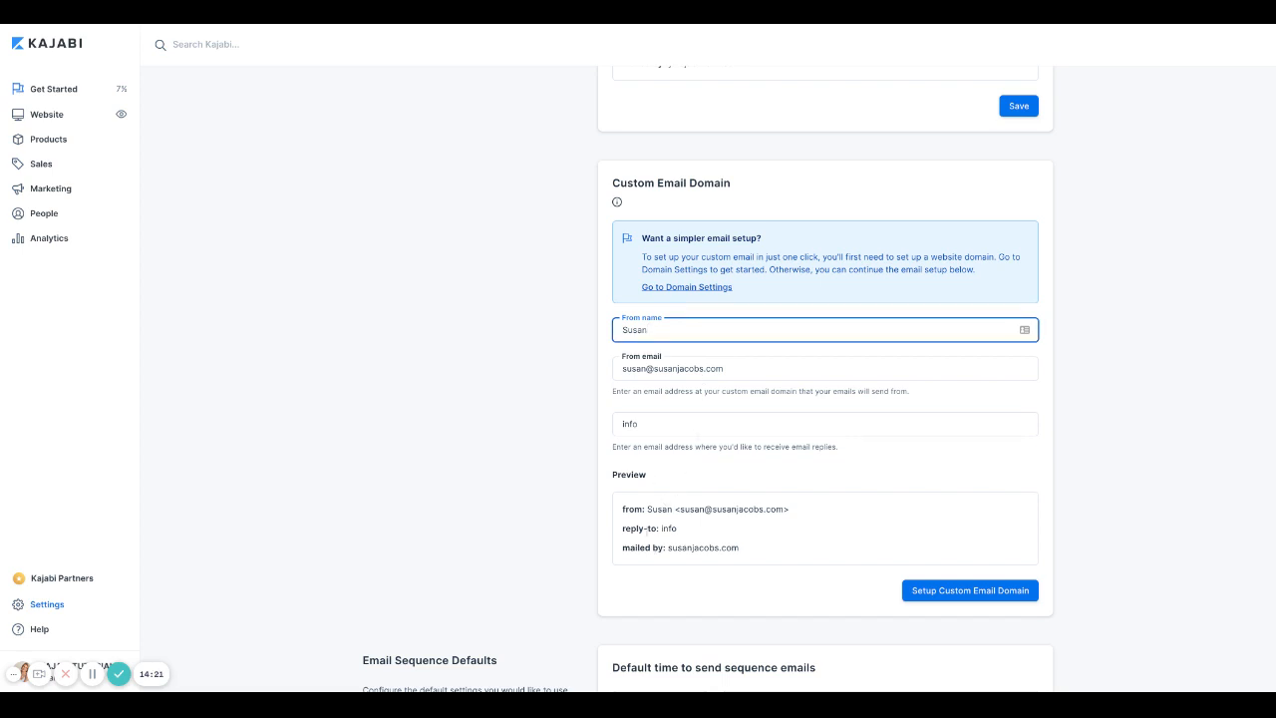
{"action": "left_click", "coordinate": [683, 532]}
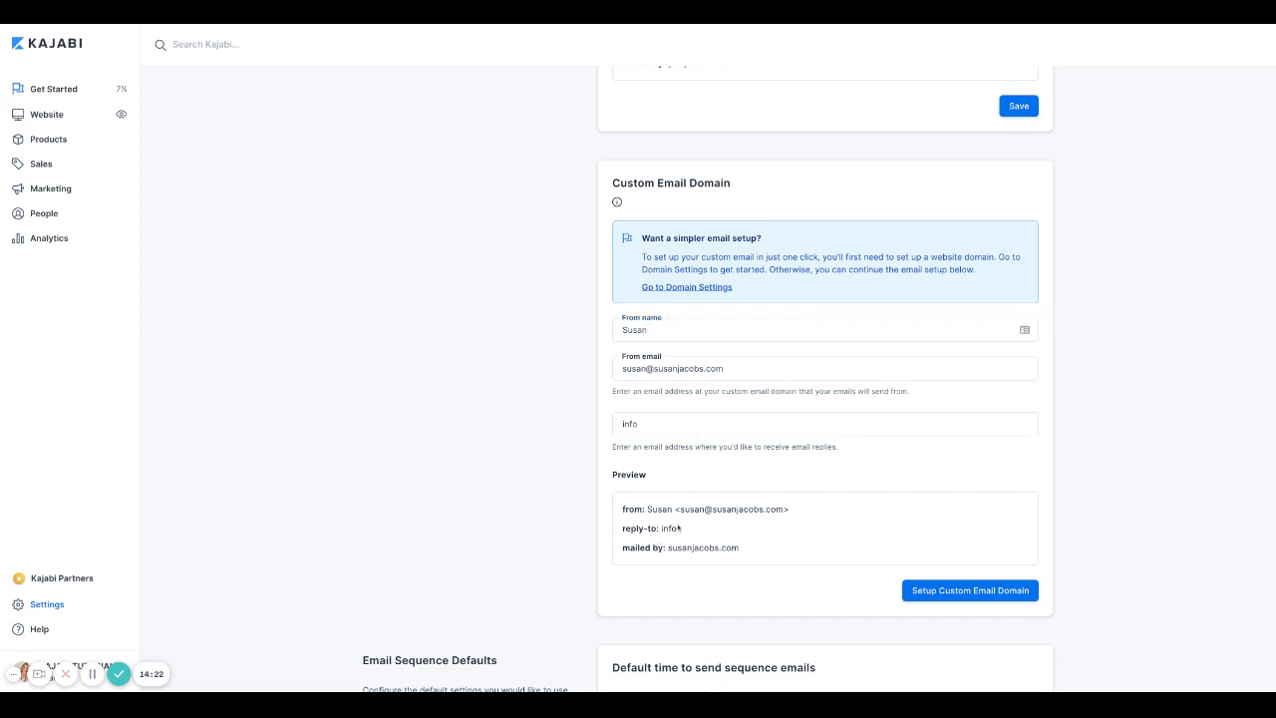
{"action": "left_click", "coordinate": [653, 424]}
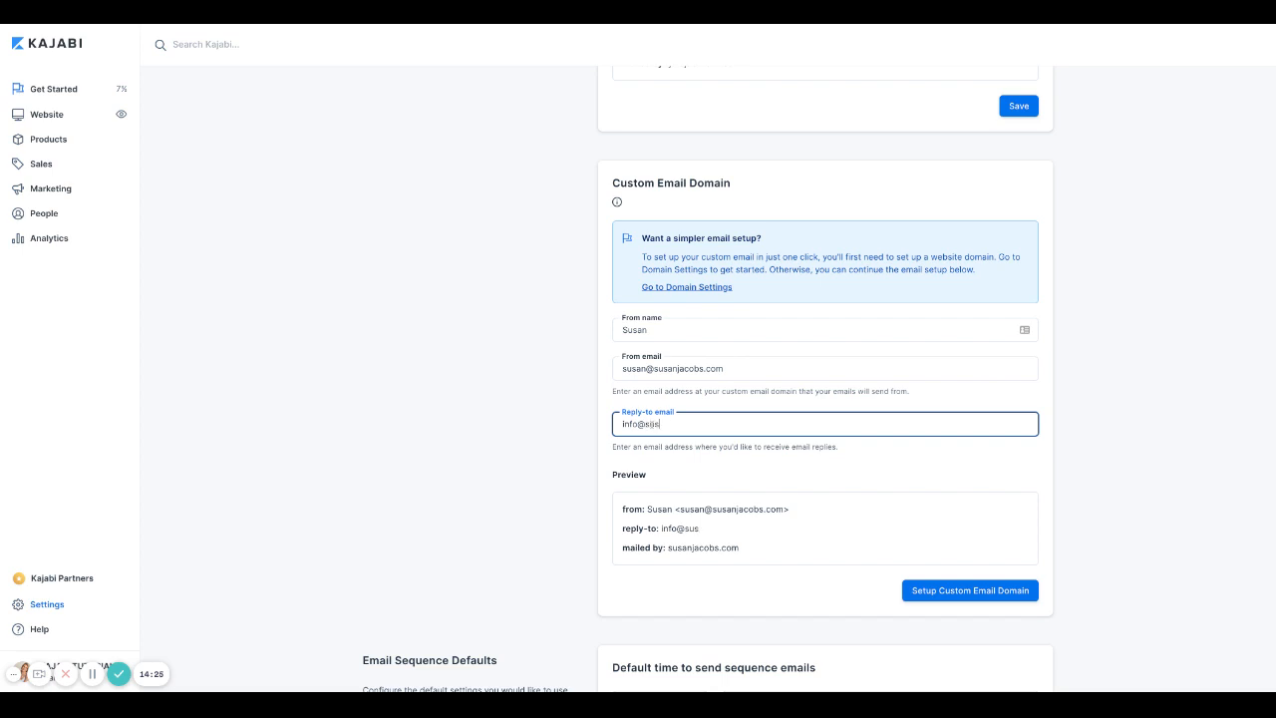
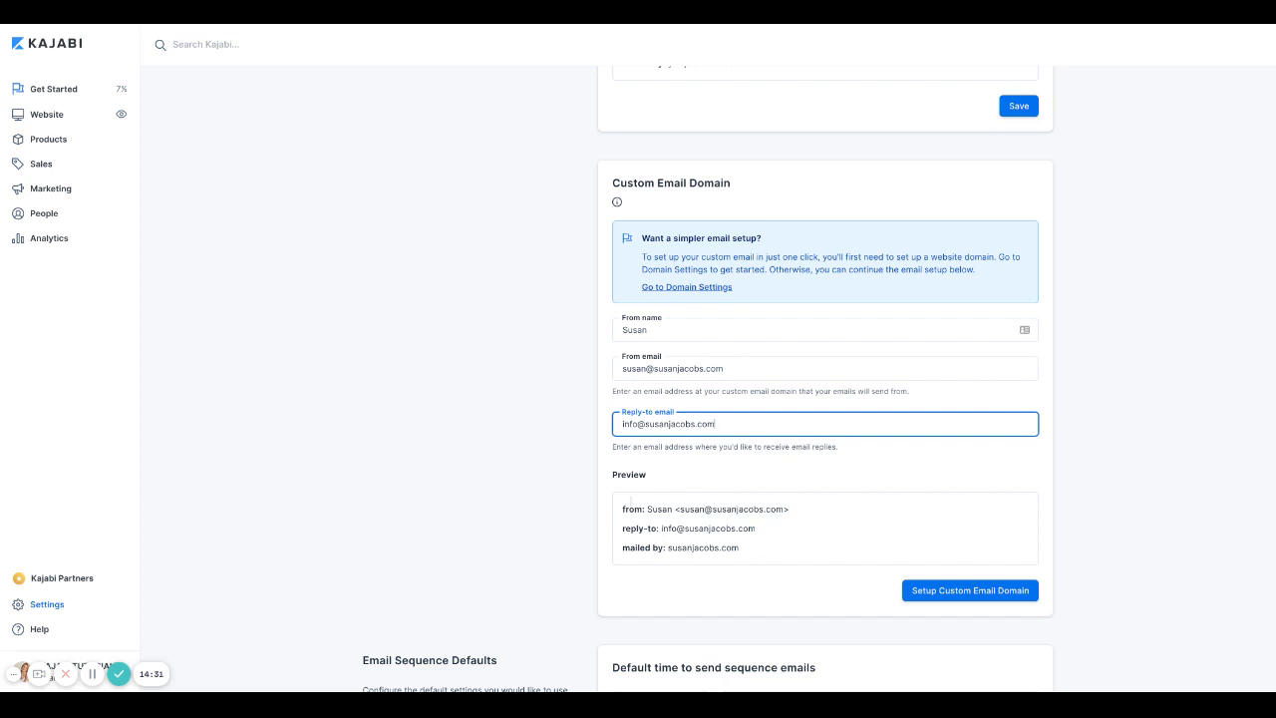
Step: Set the default sequence send time to 10am, Eastern Time (US & Canada), and save
{"action": "scroll", "coordinate": [776, 461], "scroll_direction": "down", "scroll_amount": 1}
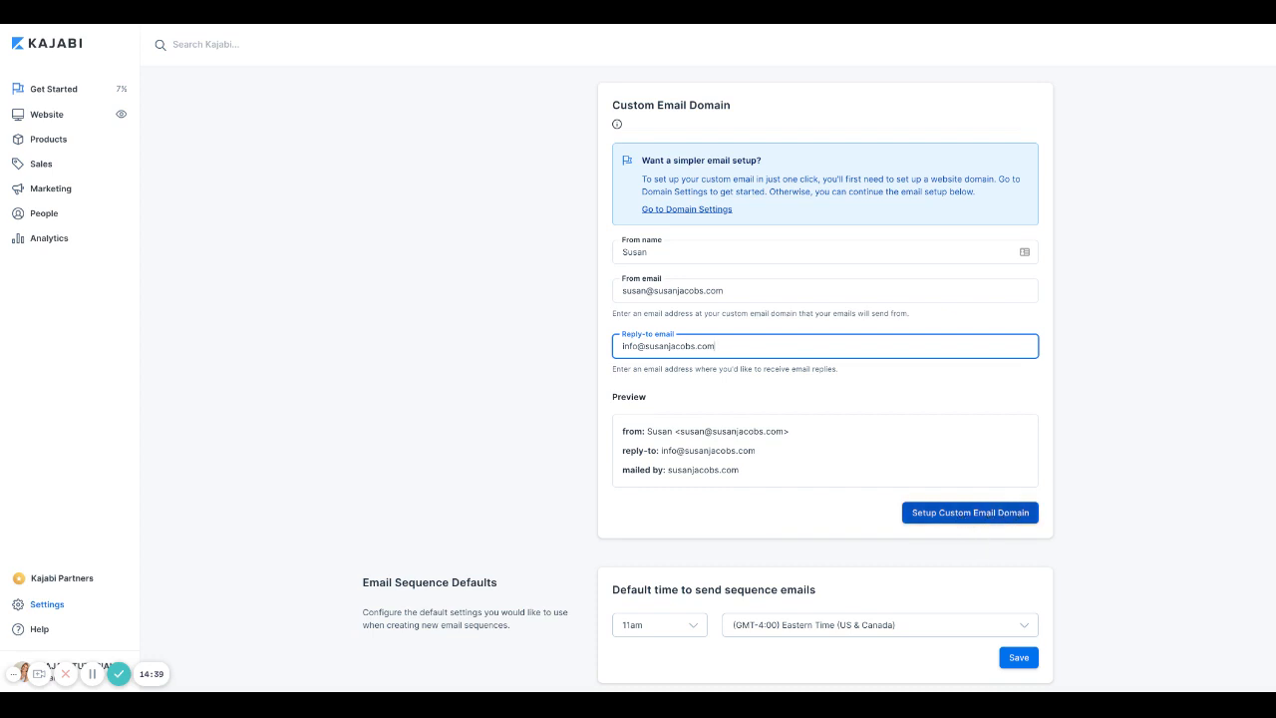
{"action": "left_click_drag", "start_coordinate": [714, 346], "coordinate": [592, 344]}
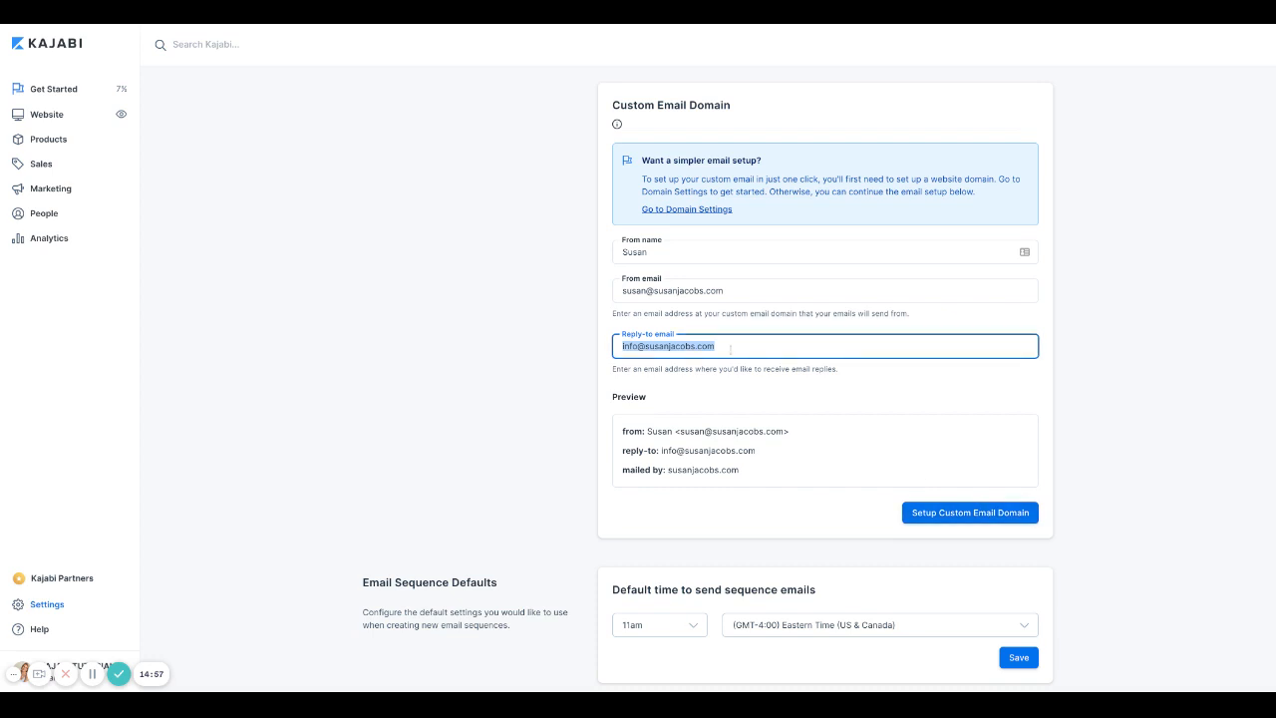
{"action": "scroll", "coordinate": [731, 349], "scroll_direction": "down", "scroll_amount": 1}
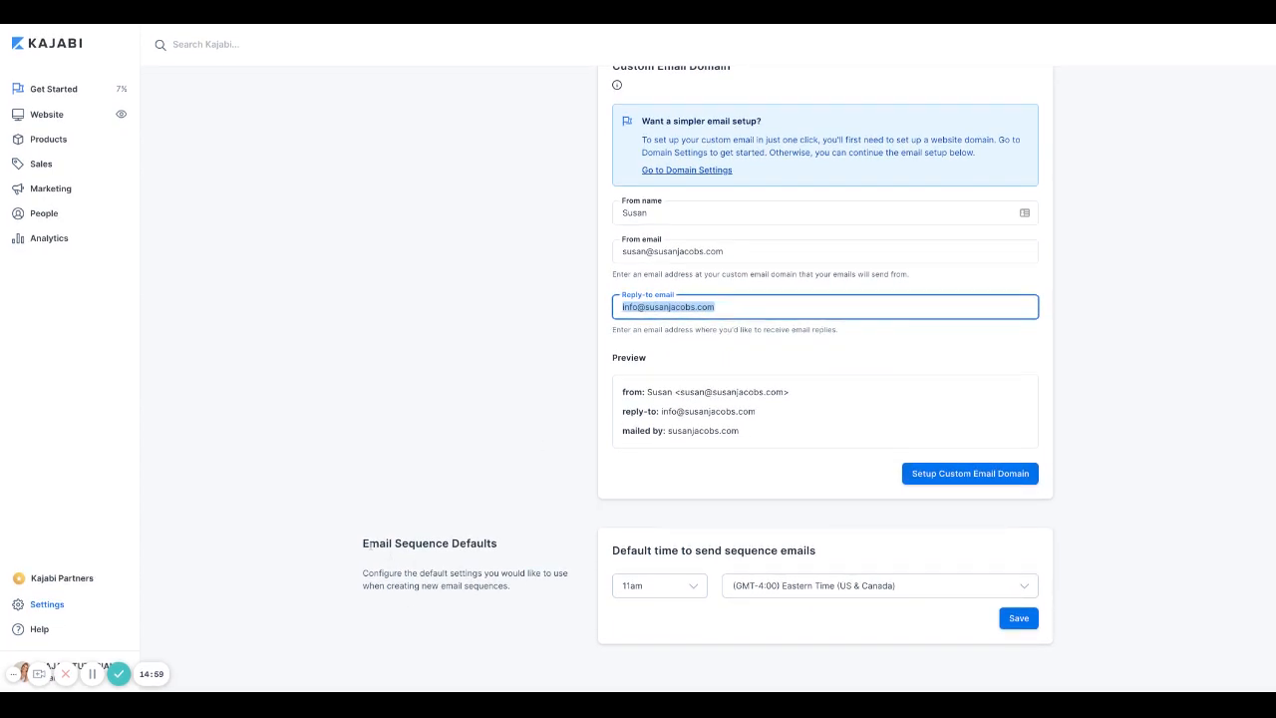
{"action": "left_click", "coordinate": [687, 592]}
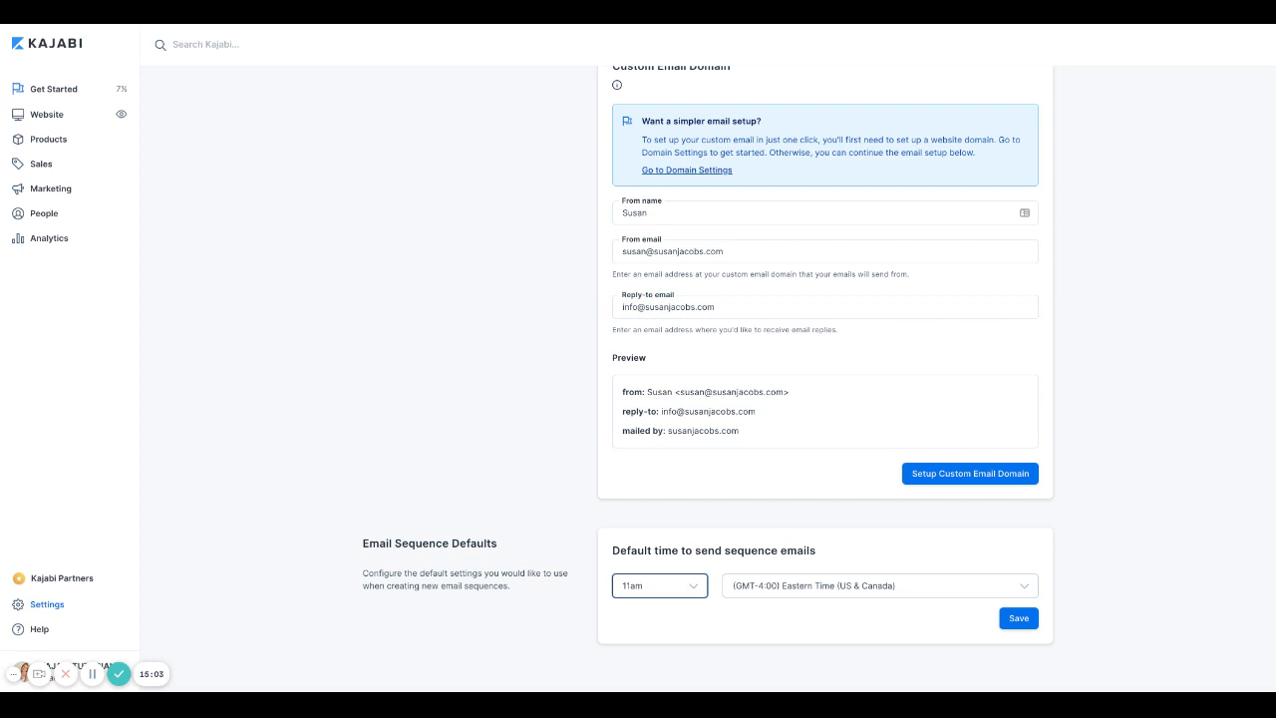
{"action": "key", "text": "7"}
{"action": "key", "text": "Down"}
{"action": "key", "text": "Down"}
{"action": "key", "text": "Down"}
{"action": "left_click", "coordinate": [864, 596]}
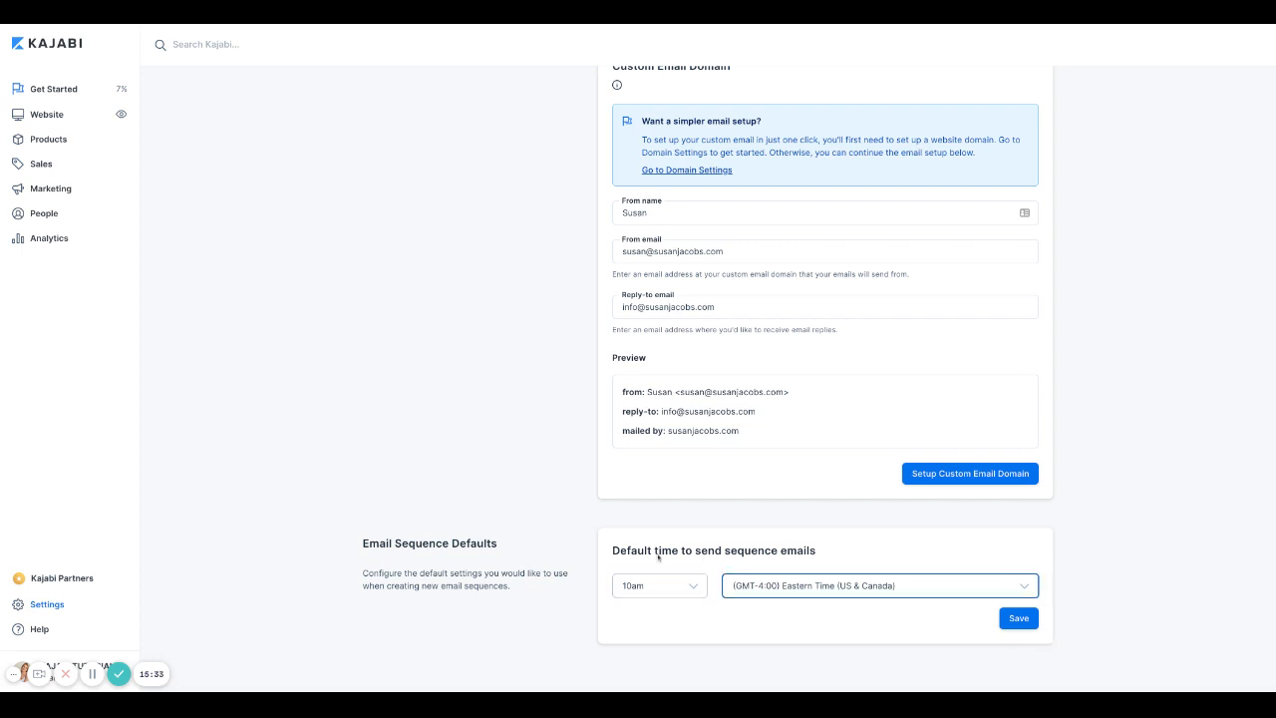
{"action": "left_click", "coordinate": [1028, 626]}
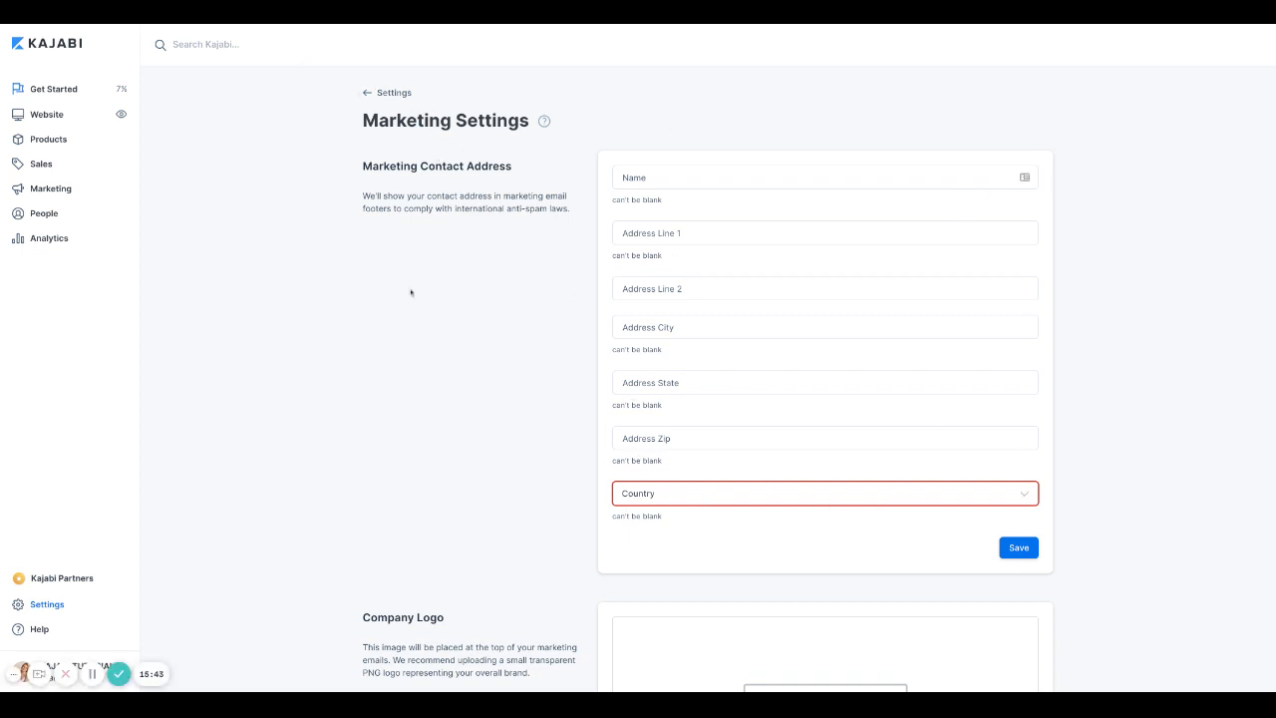
Step: Glance at Checkout Settings and Drip Settings, returning to the Settings overview each time
{"action": "left_click", "coordinate": [368, 96]}
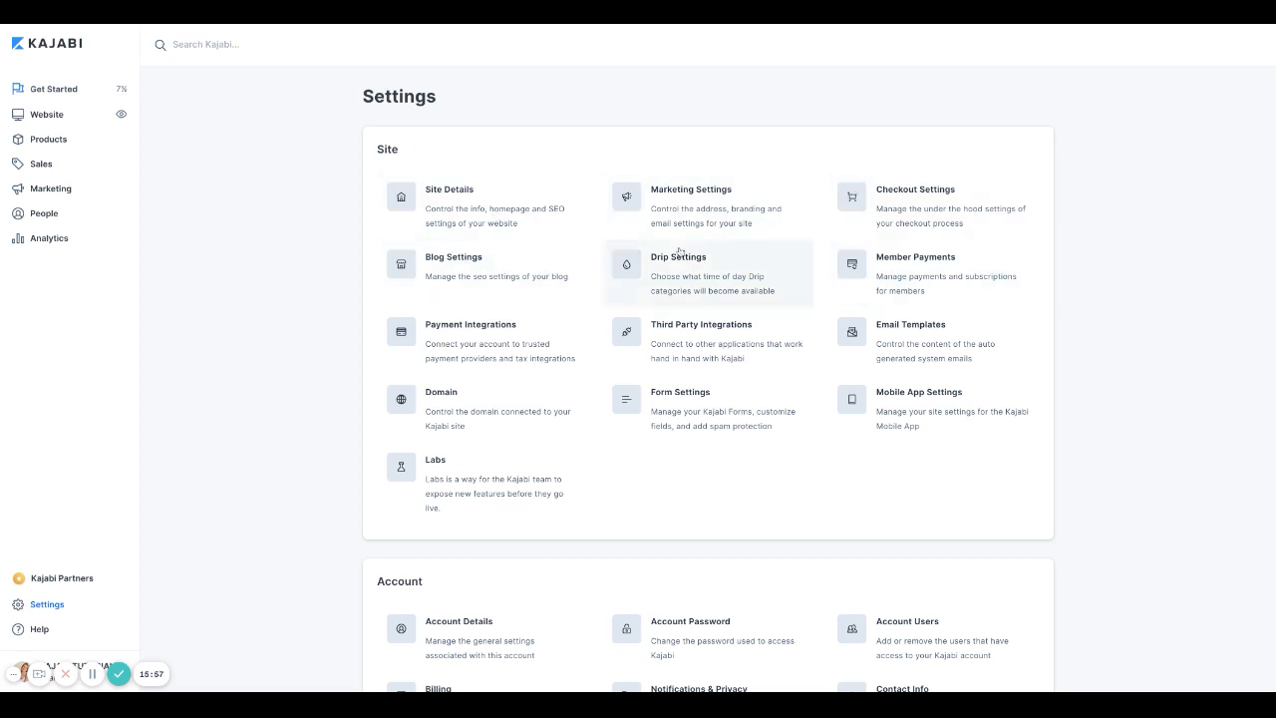
{"action": "left_click", "coordinate": [932, 214]}
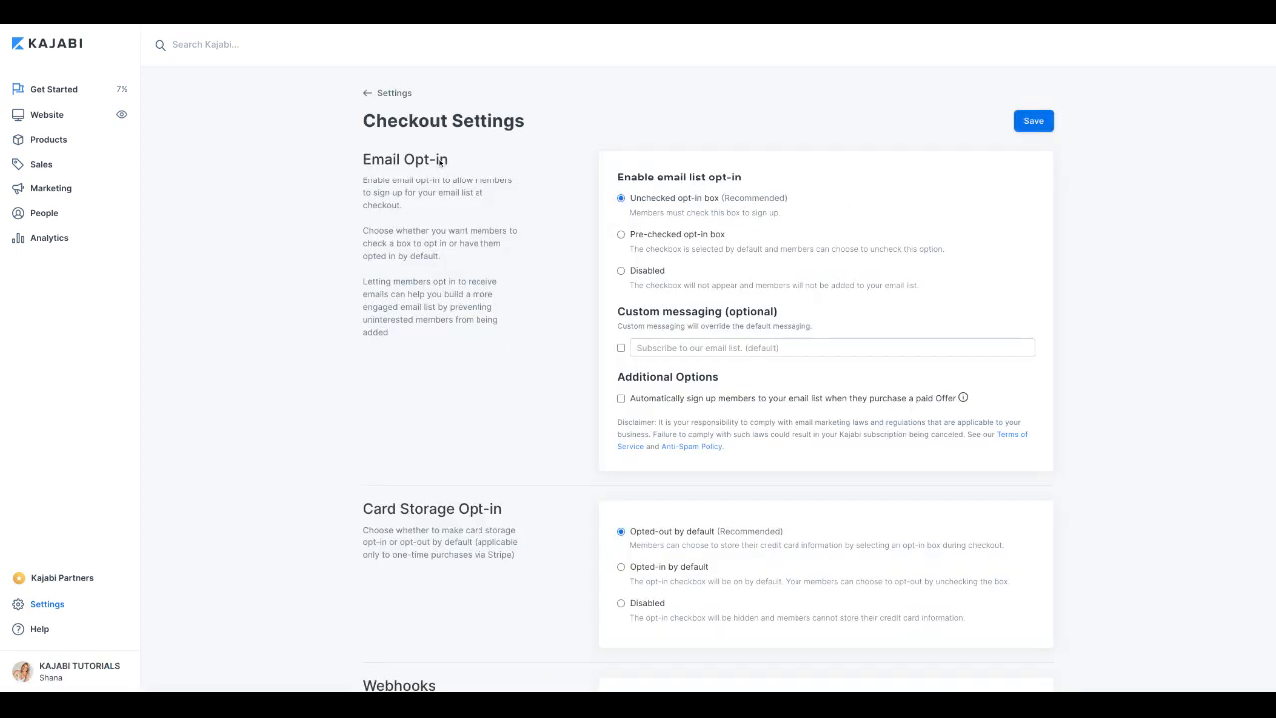
{"action": "left_click", "coordinate": [369, 93]}
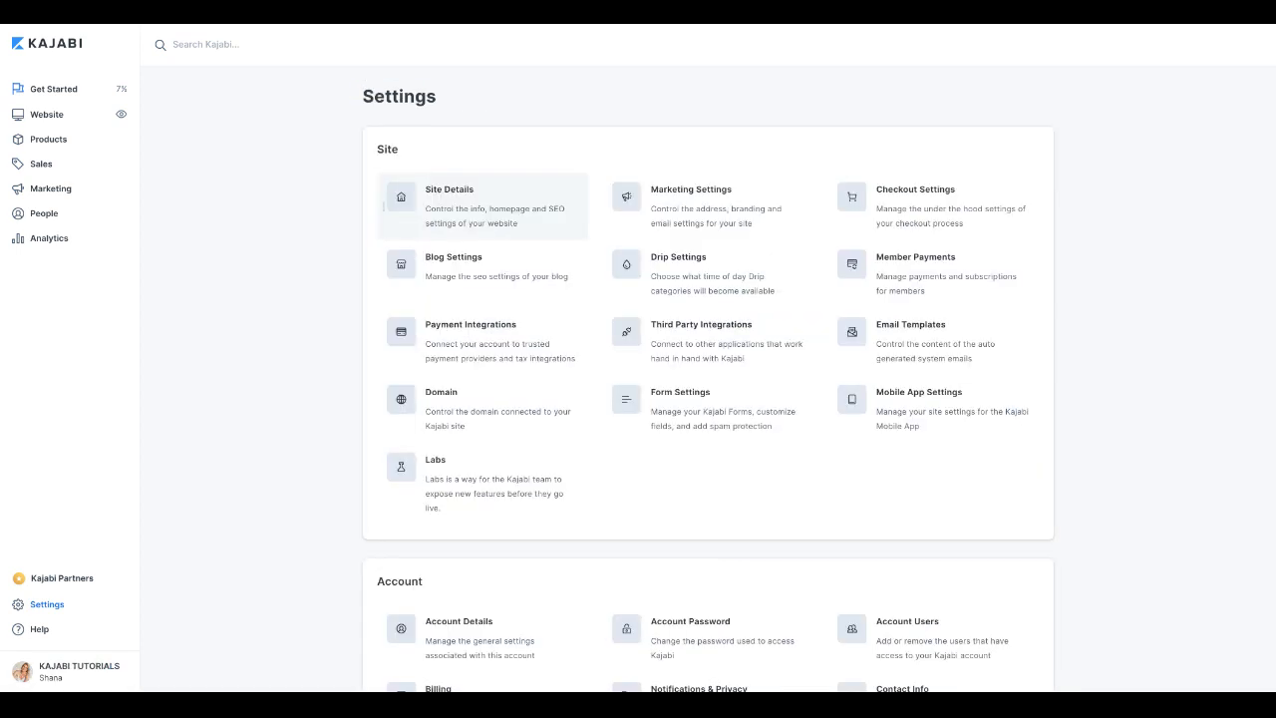
{"action": "left_click", "coordinate": [687, 270]}
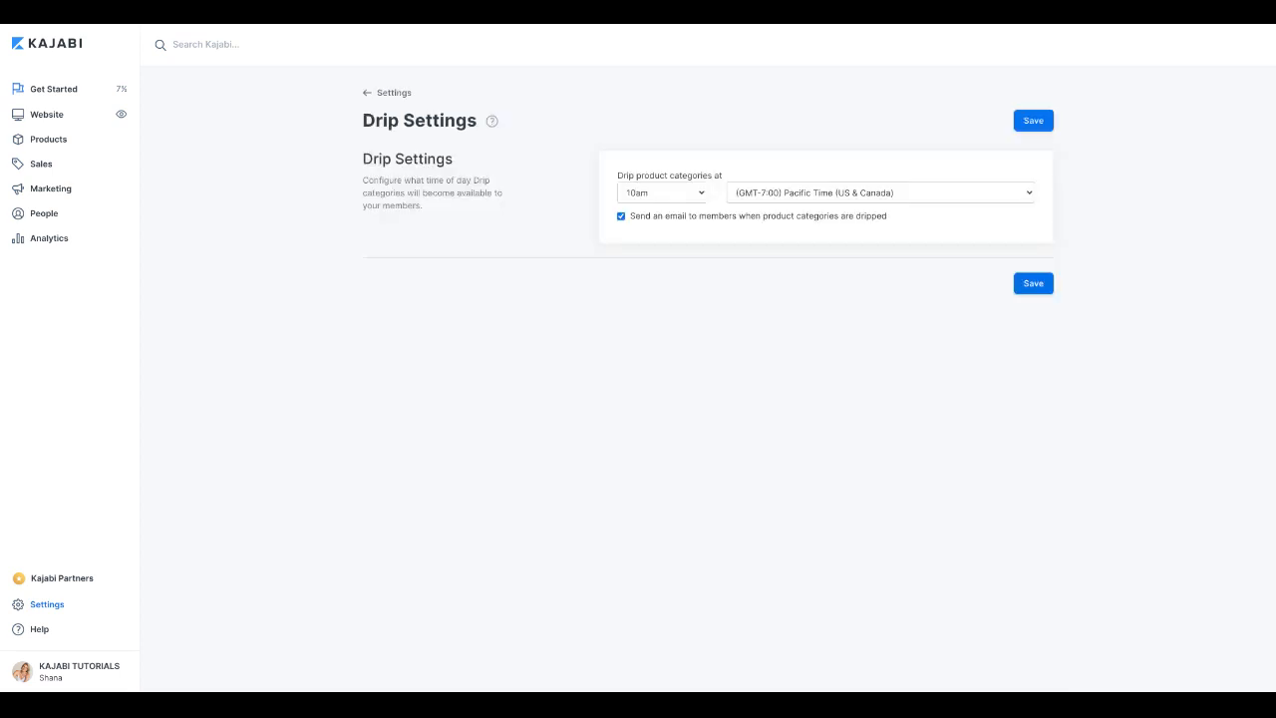
{"action": "left_click", "coordinate": [367, 92]}
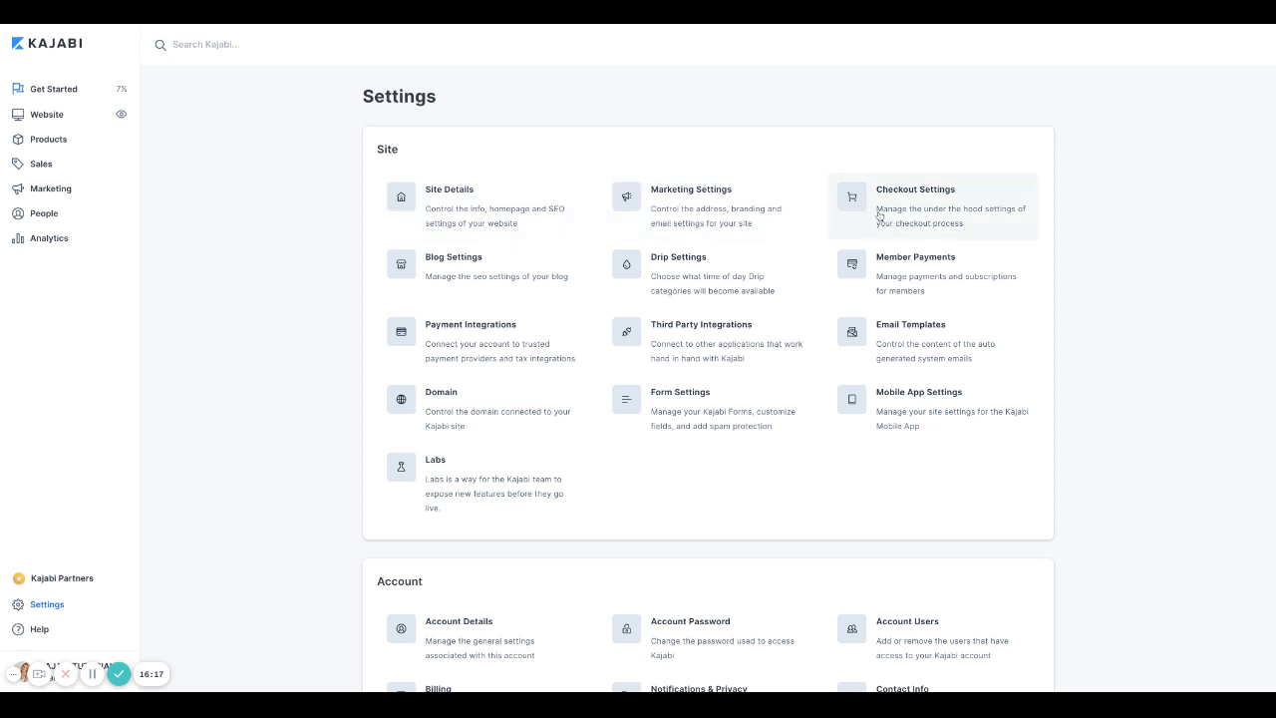
Step: Open Payment Integrations and begin connecting a Stripe account
{"action": "left_click", "coordinate": [454, 346]}
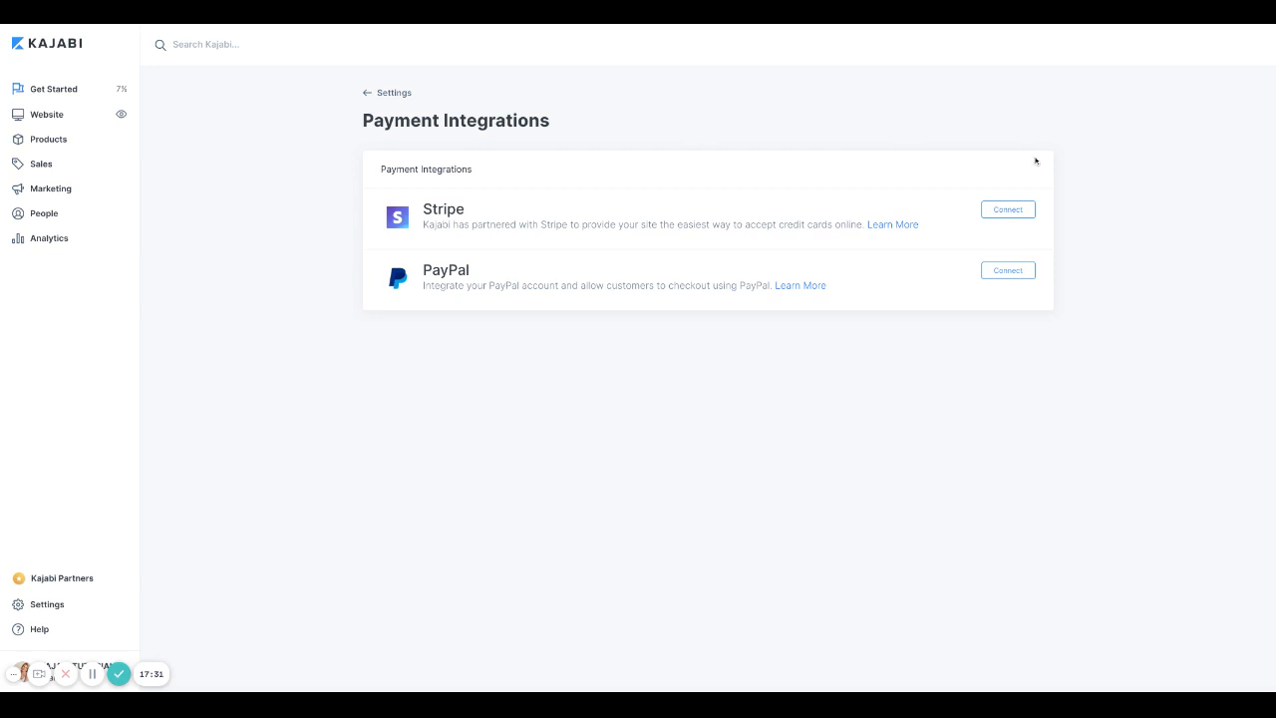
{"action": "left_click", "coordinate": [1007, 210]}
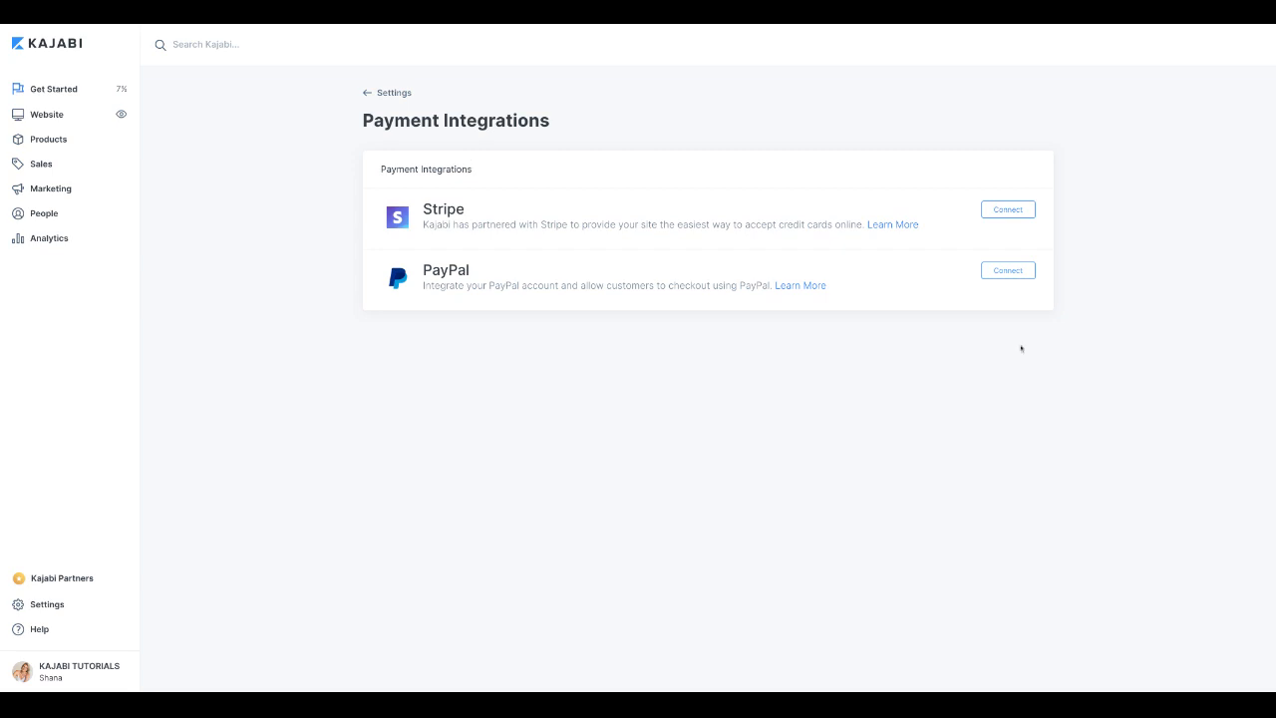
{"action": "left_click", "coordinate": [1008, 275]}
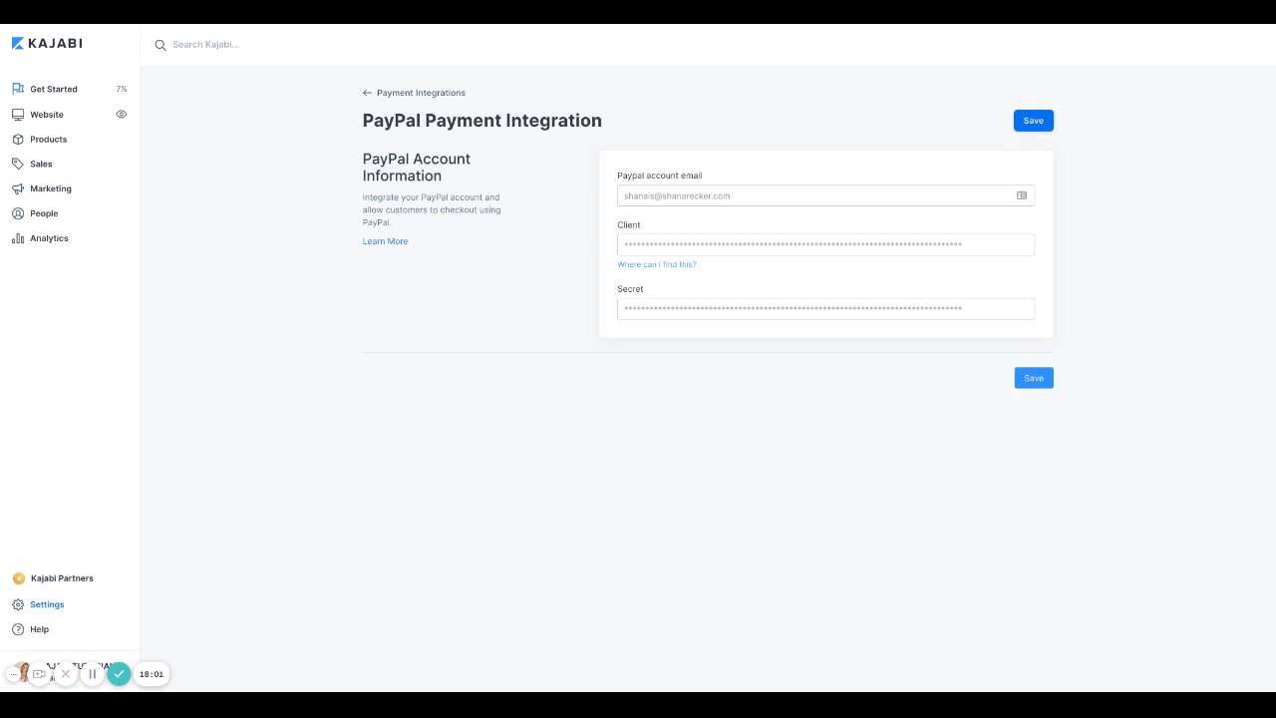
{"action": "left_click", "coordinate": [625, 243]}
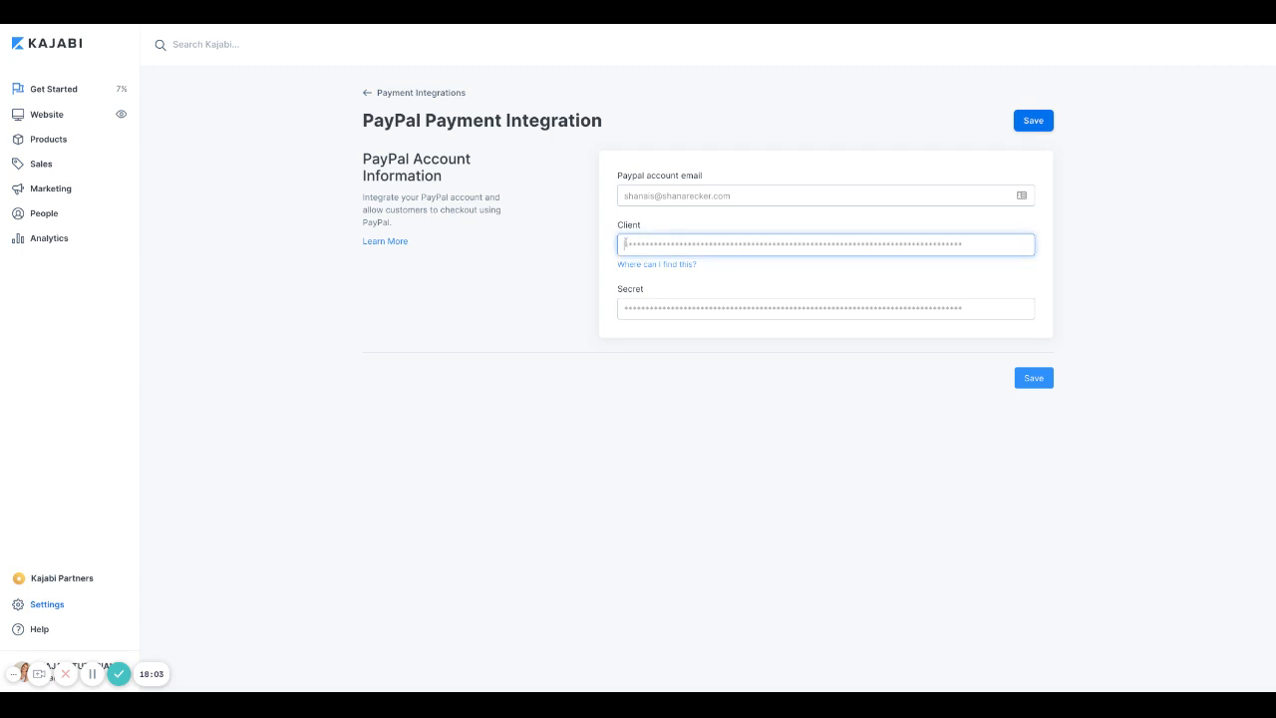
{"action": "left_click", "coordinate": [621, 308]}
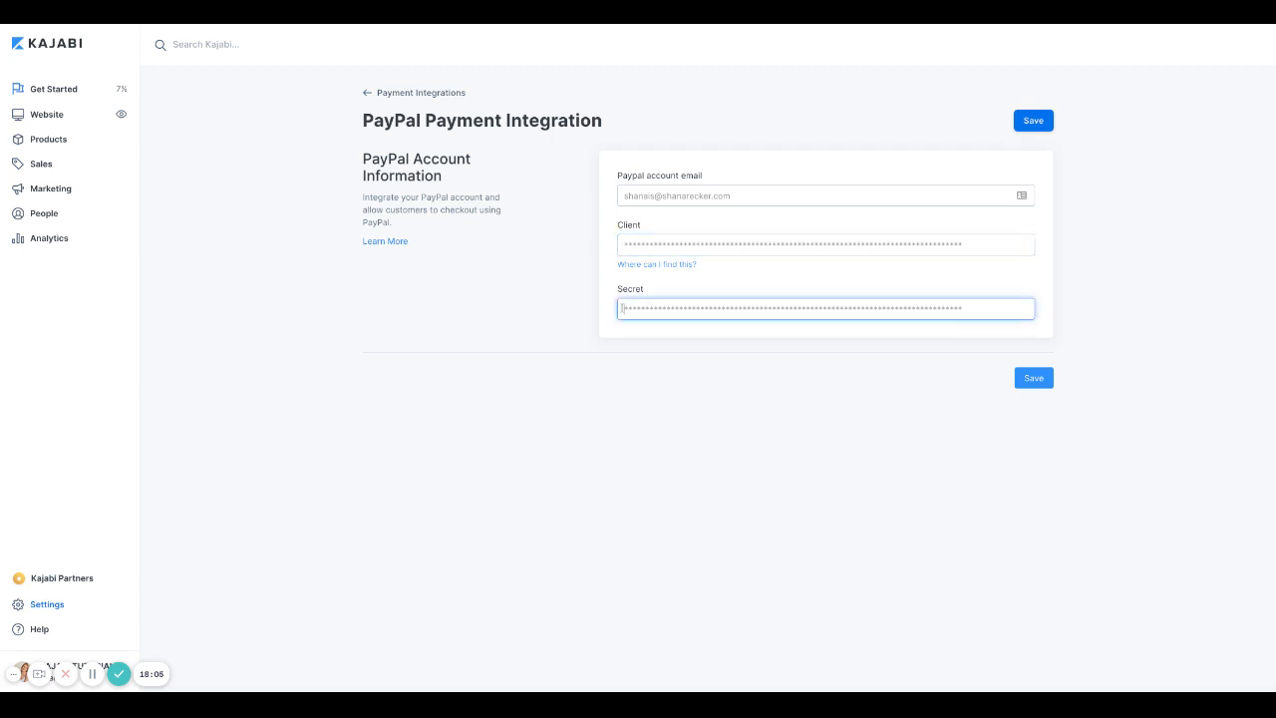
{"action": "left_click", "coordinate": [657, 266]}
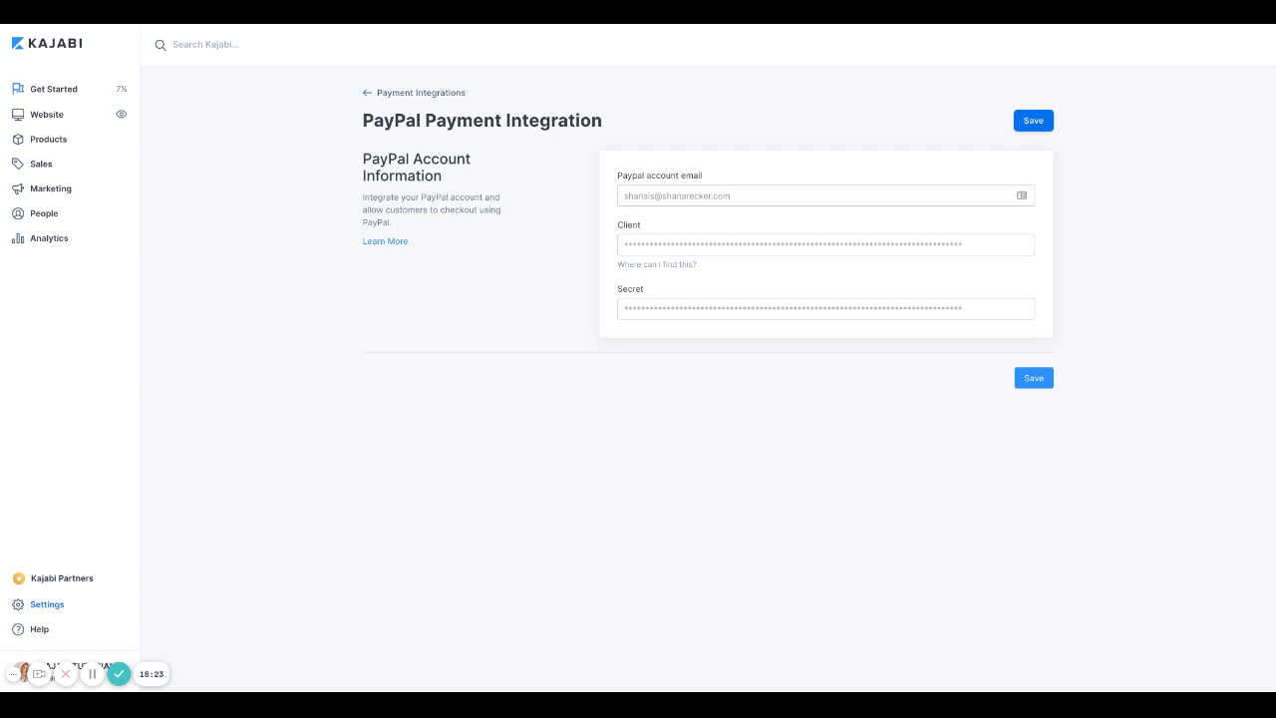
{"action": "key", "text": "Tab"}
{"action": "left_click", "coordinate": [364, 93]}
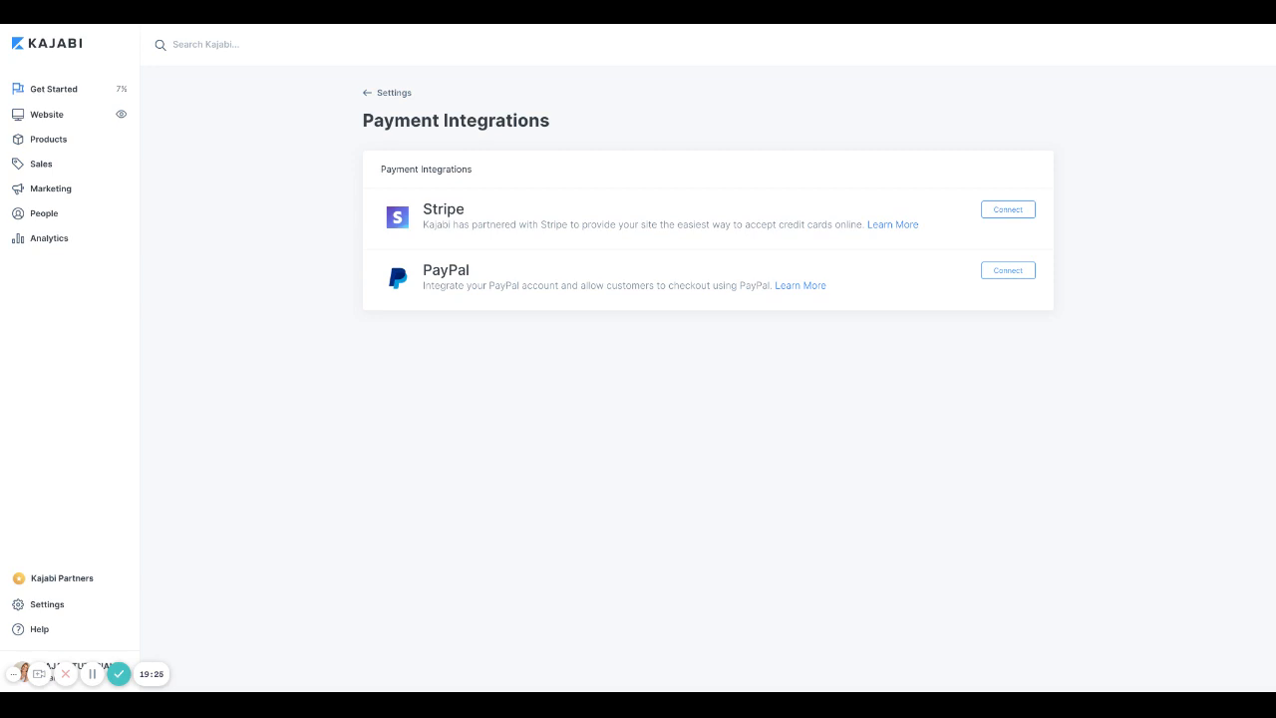
Step: Return to the Settings overview and open Checkout Settings to review the email and card opt-in options
{"action": "left_click", "coordinate": [366, 92]}
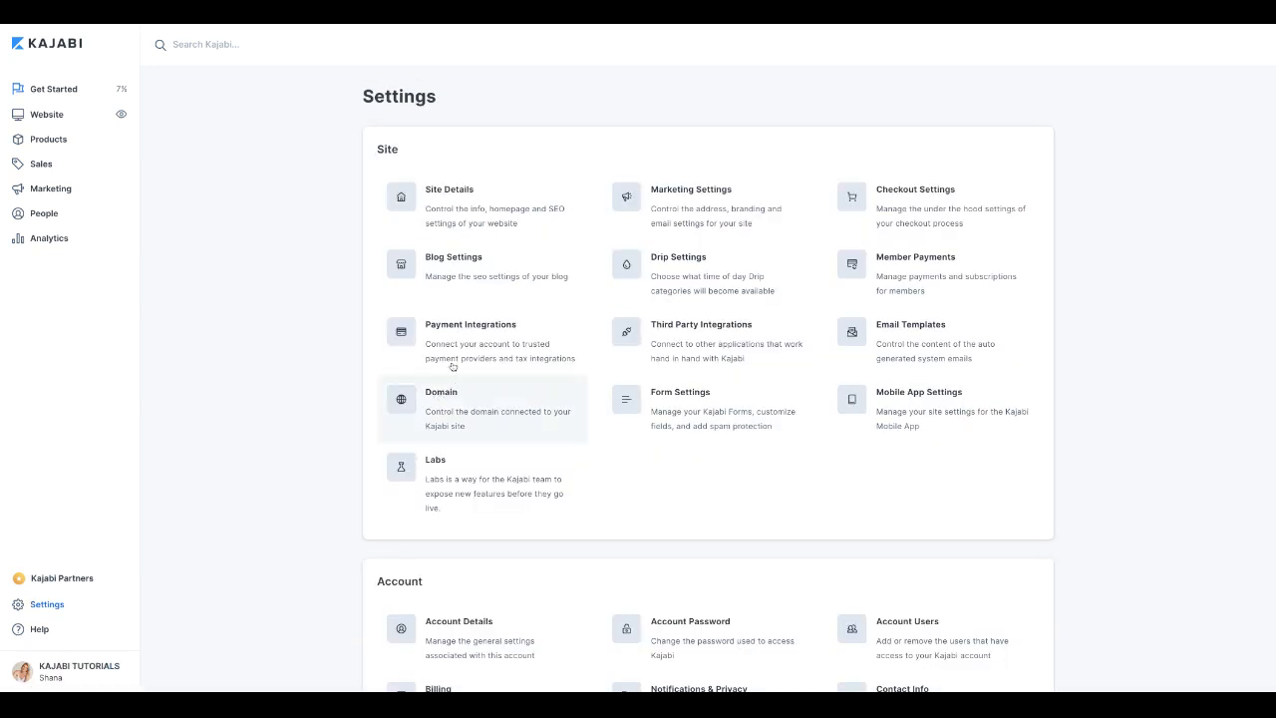
{"action": "left_click", "coordinate": [940, 210]}
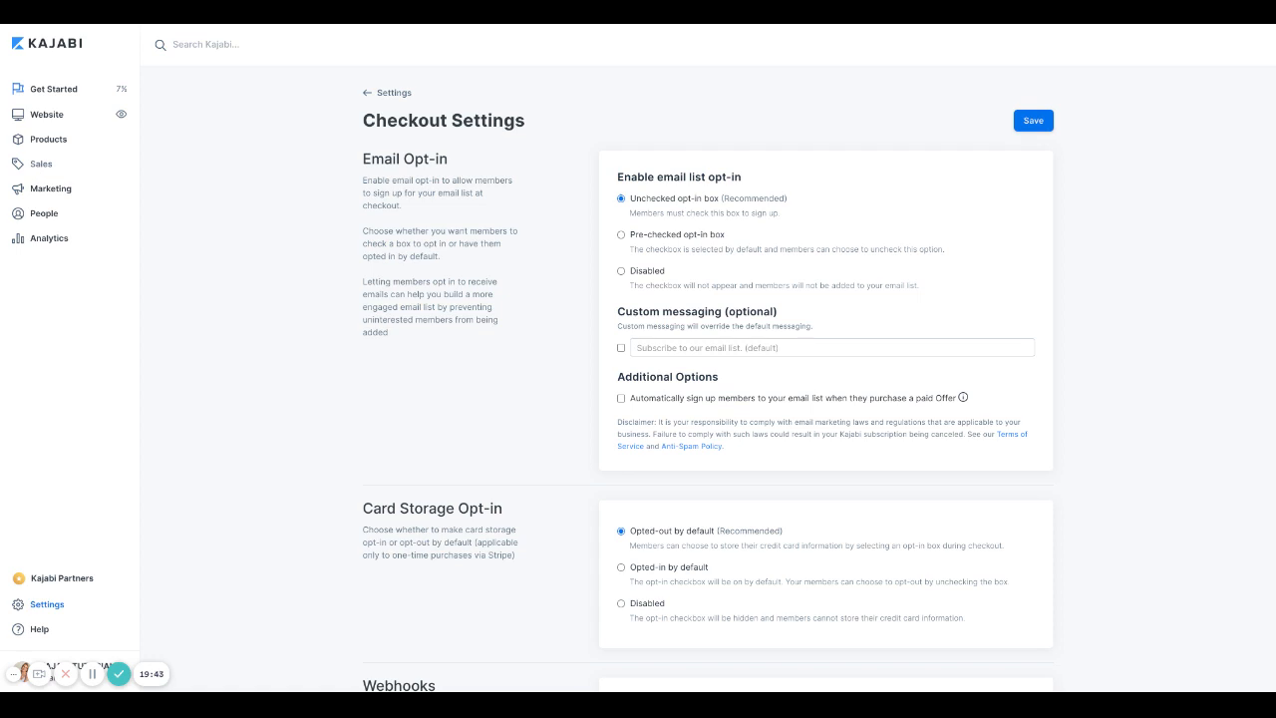
{"action": "scroll", "coordinate": [729, 223], "scroll_direction": "down", "scroll_amount": 1}
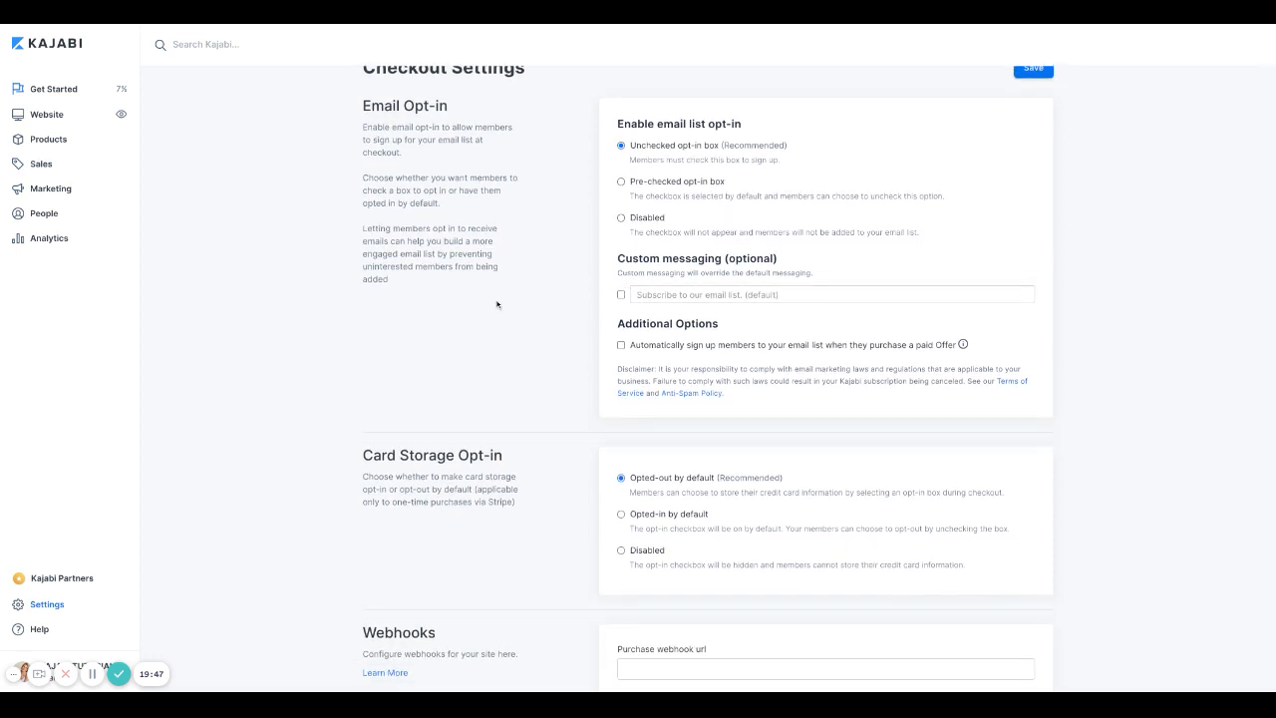
{"action": "scroll", "coordinate": [538, 240], "scroll_direction": "up", "scroll_amount": 1}
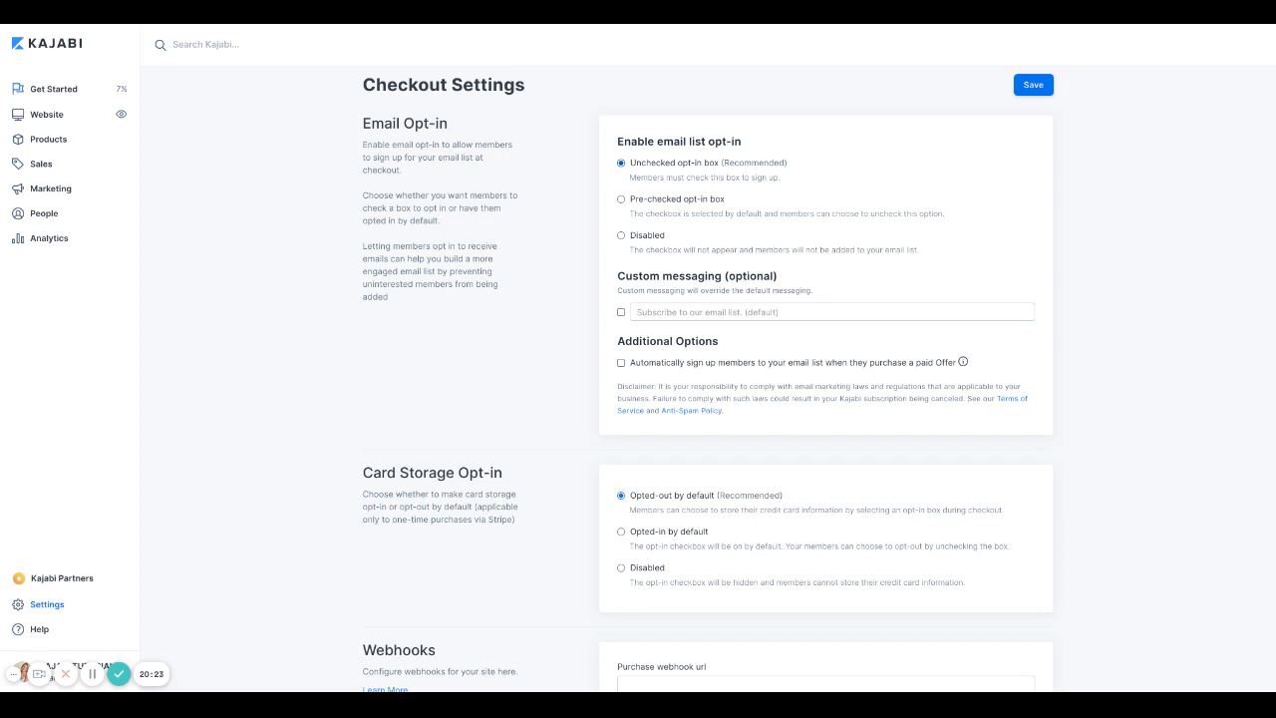
Step: Switch email opt-in to Pre-checked opt-in box and accept the risk warning
{"action": "left_click", "coordinate": [646, 202]}
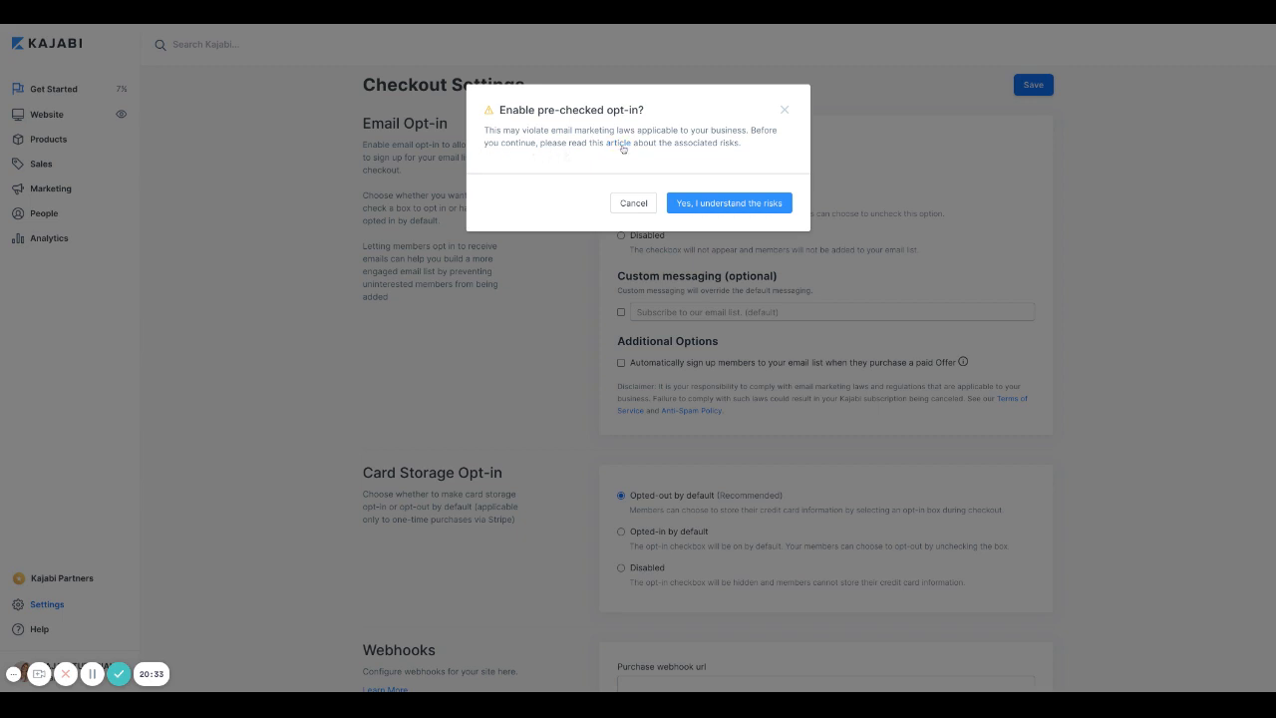
{"action": "left_click", "coordinate": [747, 203]}
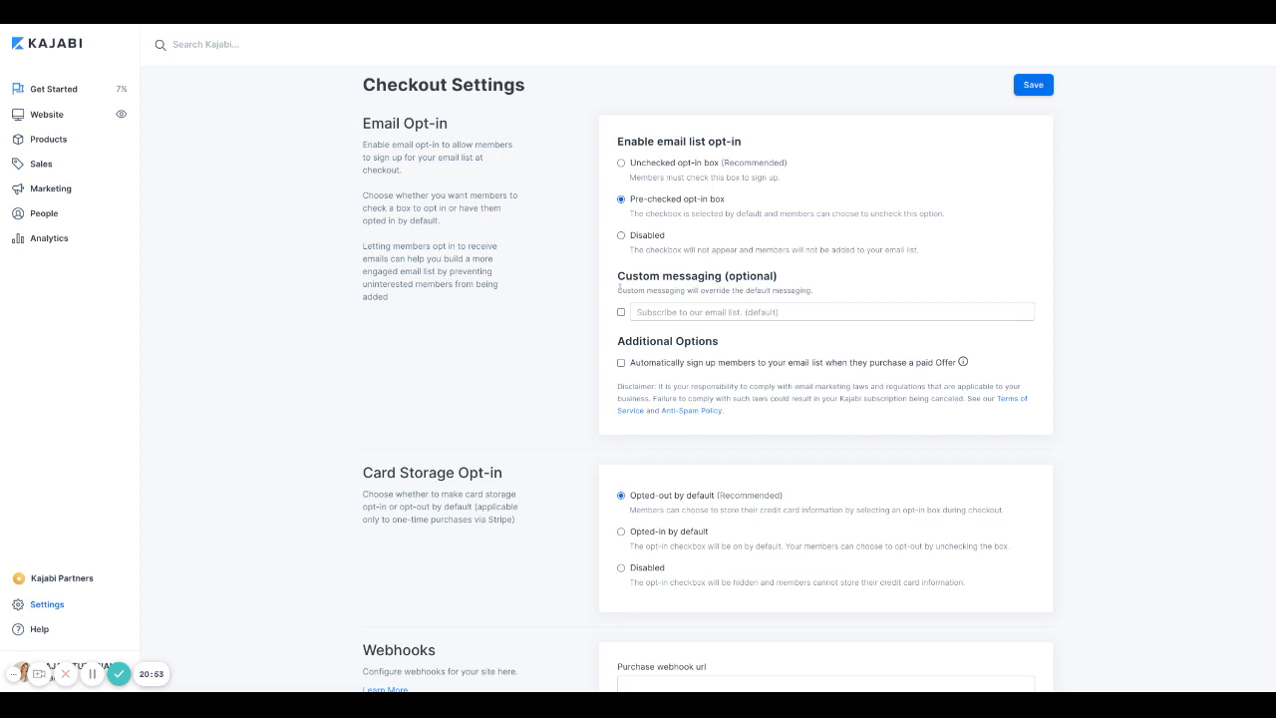
{"action": "left_click", "coordinate": [621, 312]}
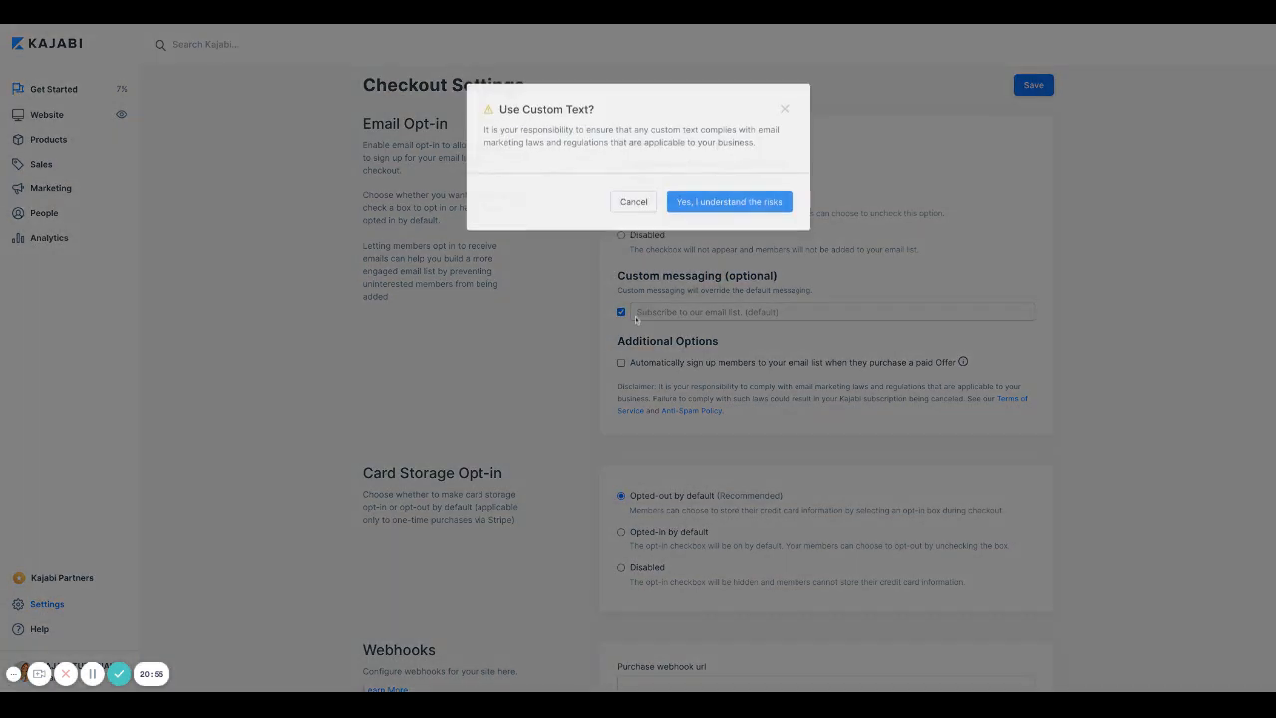
{"action": "left_click", "coordinate": [785, 111]}
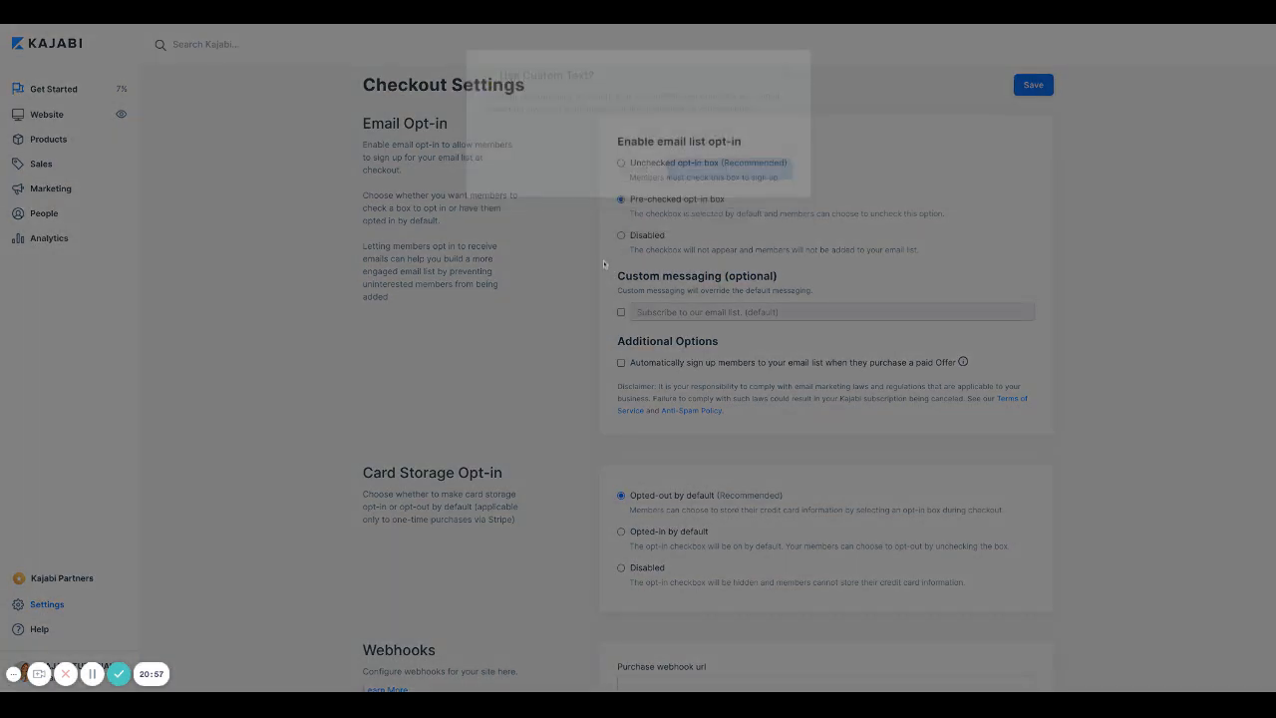
{"action": "left_click", "coordinate": [648, 239]}
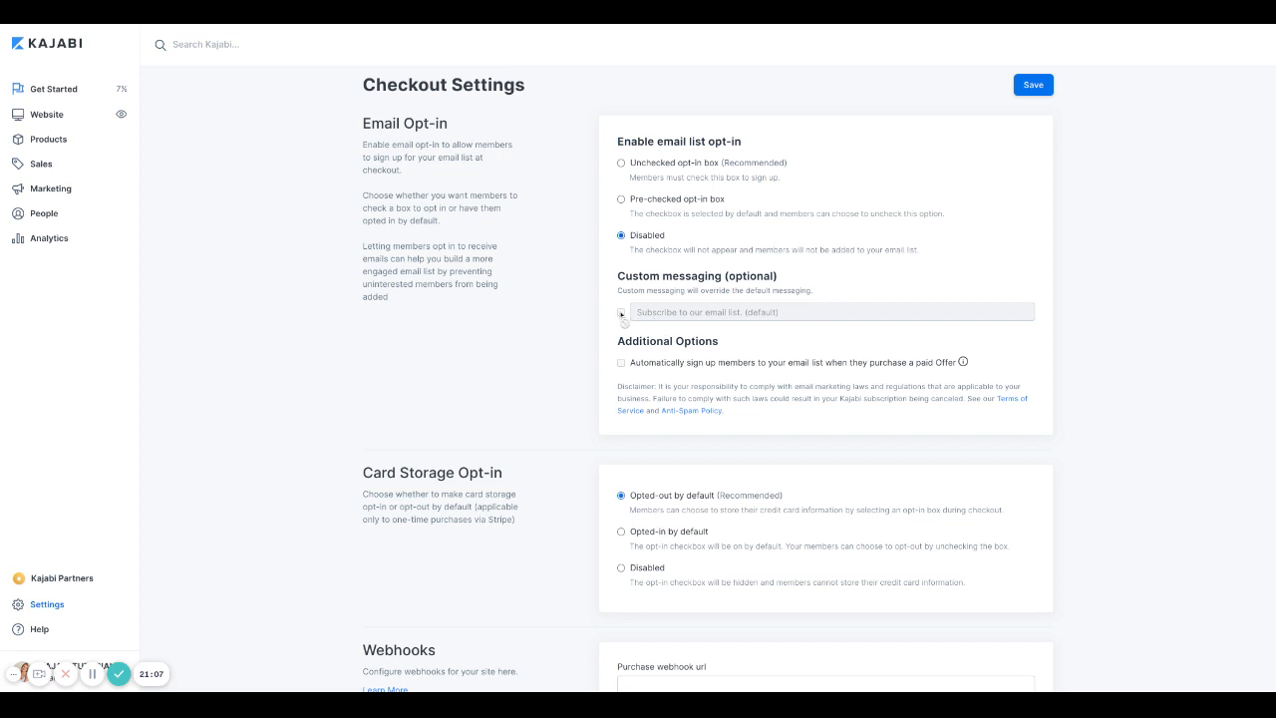
{"action": "left_click", "coordinate": [621, 199]}
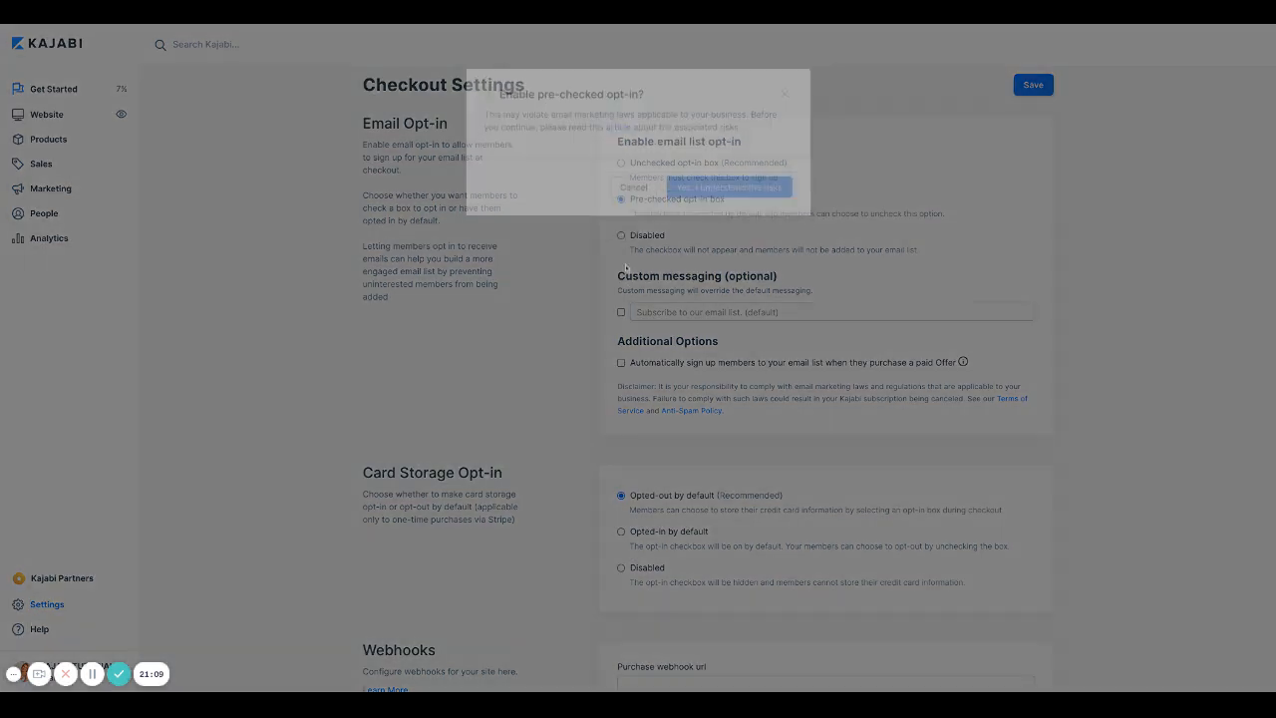
{"action": "left_click", "coordinate": [729, 203]}
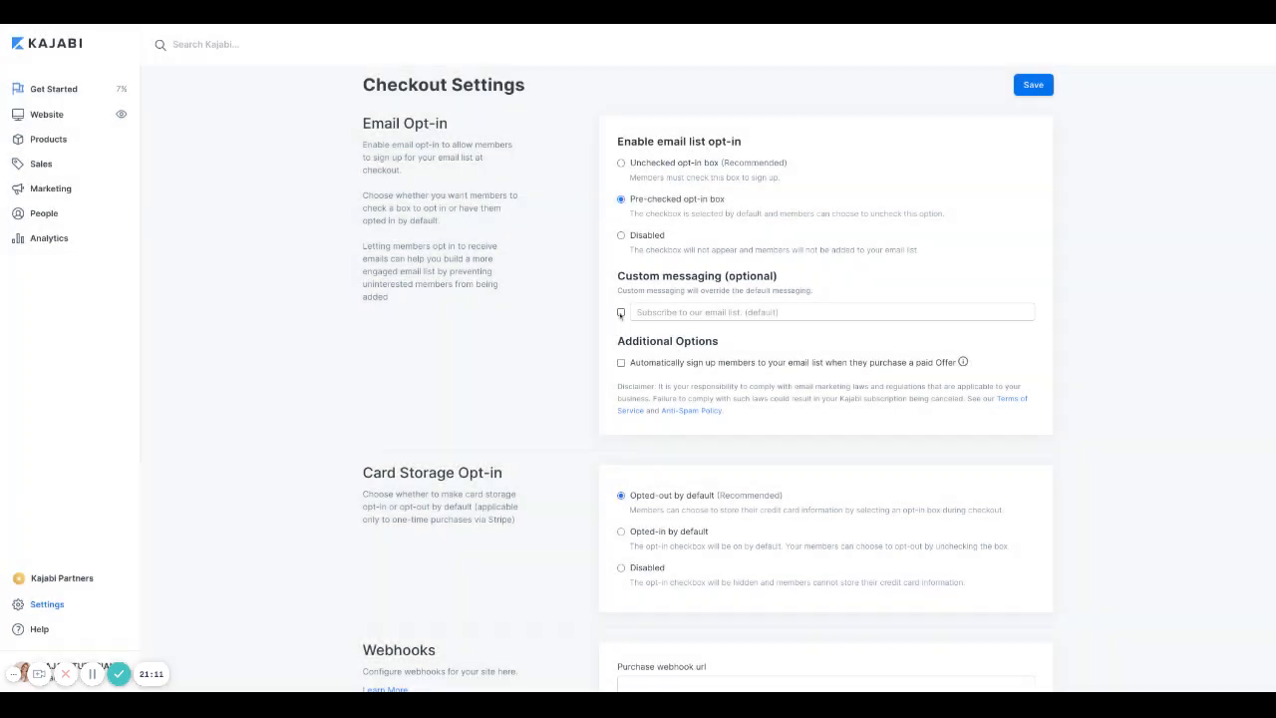
{"action": "left_click", "coordinate": [621, 312]}
Step: Accept the custom text warning, type 'By pushing', then turn custom messaging off
{"action": "left_click", "coordinate": [729, 202]}
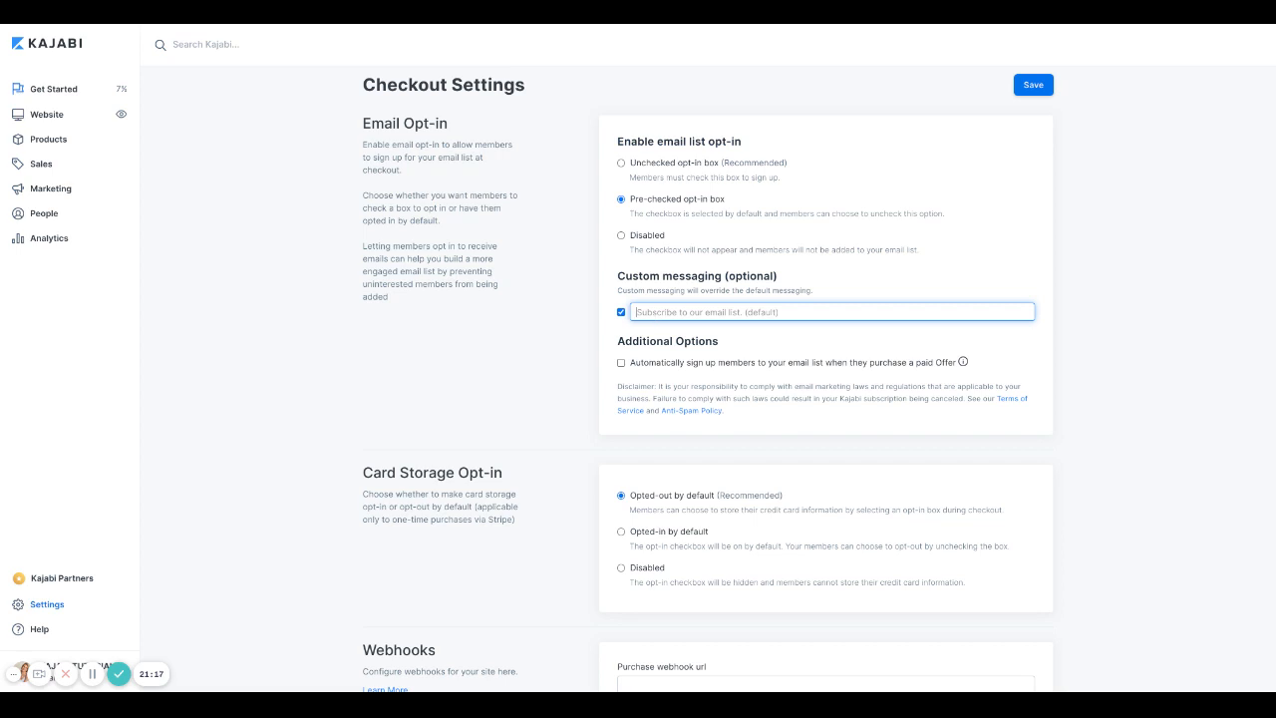
{"action": "type", "text": "By pushingo"}
{"action": "left_click", "coordinate": [621, 312]}
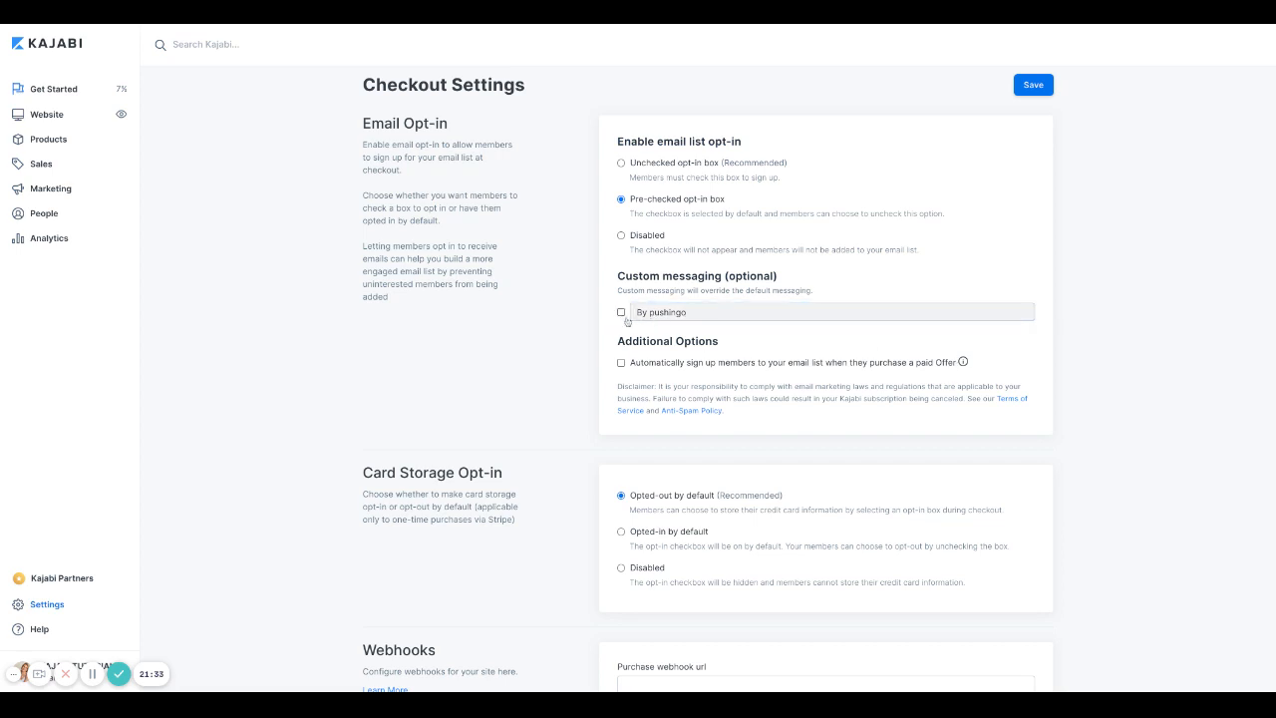
Step: Switch email opt-in back to Unchecked opt-in box and clear the custom message text
{"action": "scroll", "coordinate": [658, 239], "scroll_direction": "up", "scroll_amount": 1}
{"action": "left_click", "coordinate": [621, 166]}
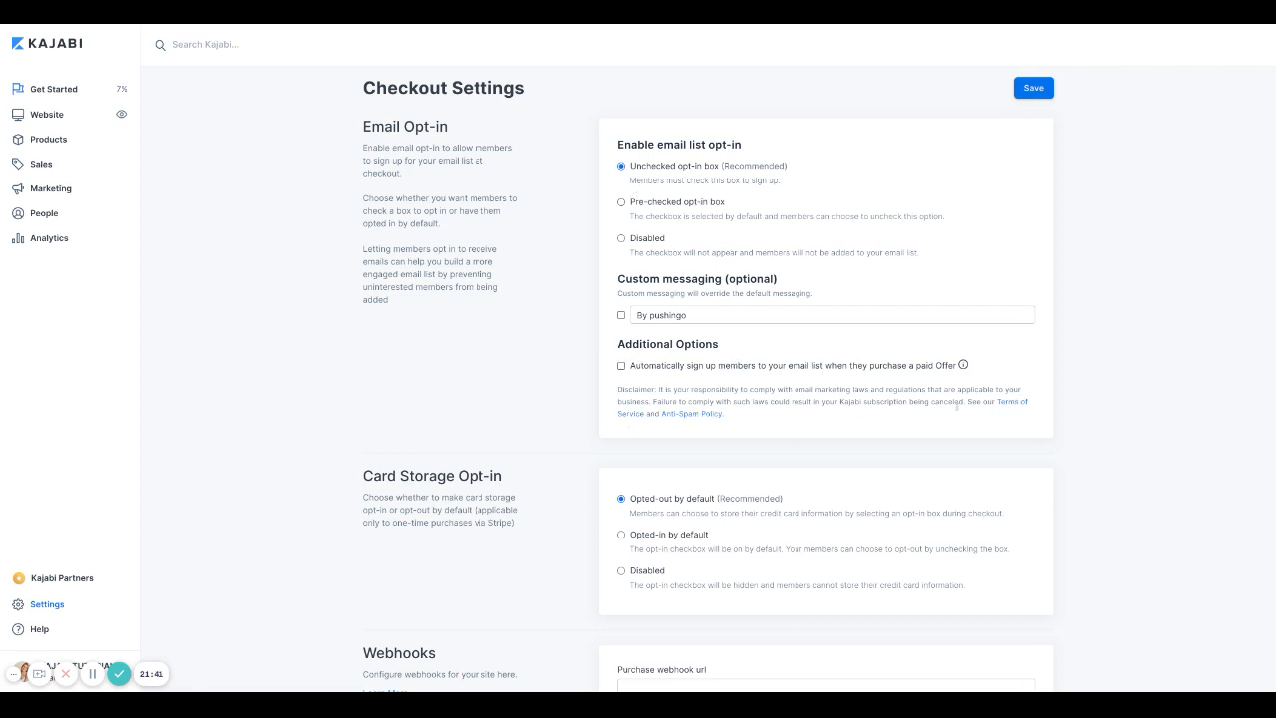
{"action": "triple_click", "coordinate": [689, 316]}
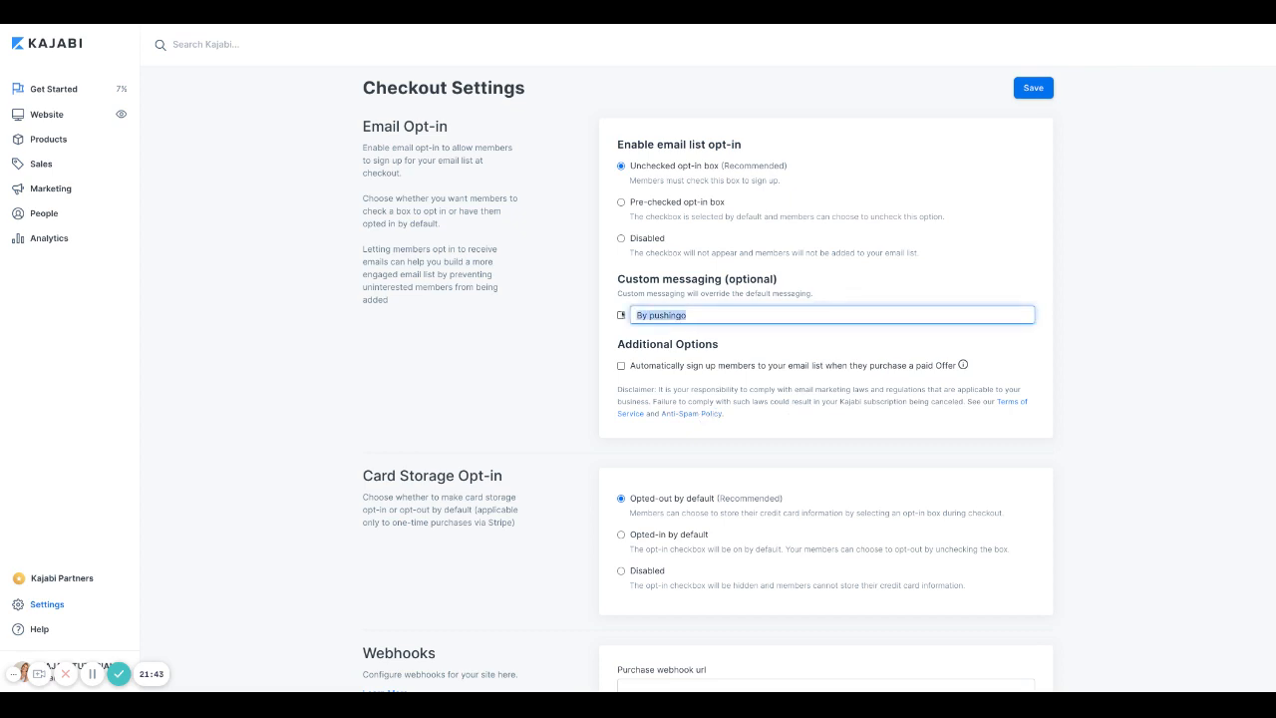
{"action": "key", "text": "BackSpace"}
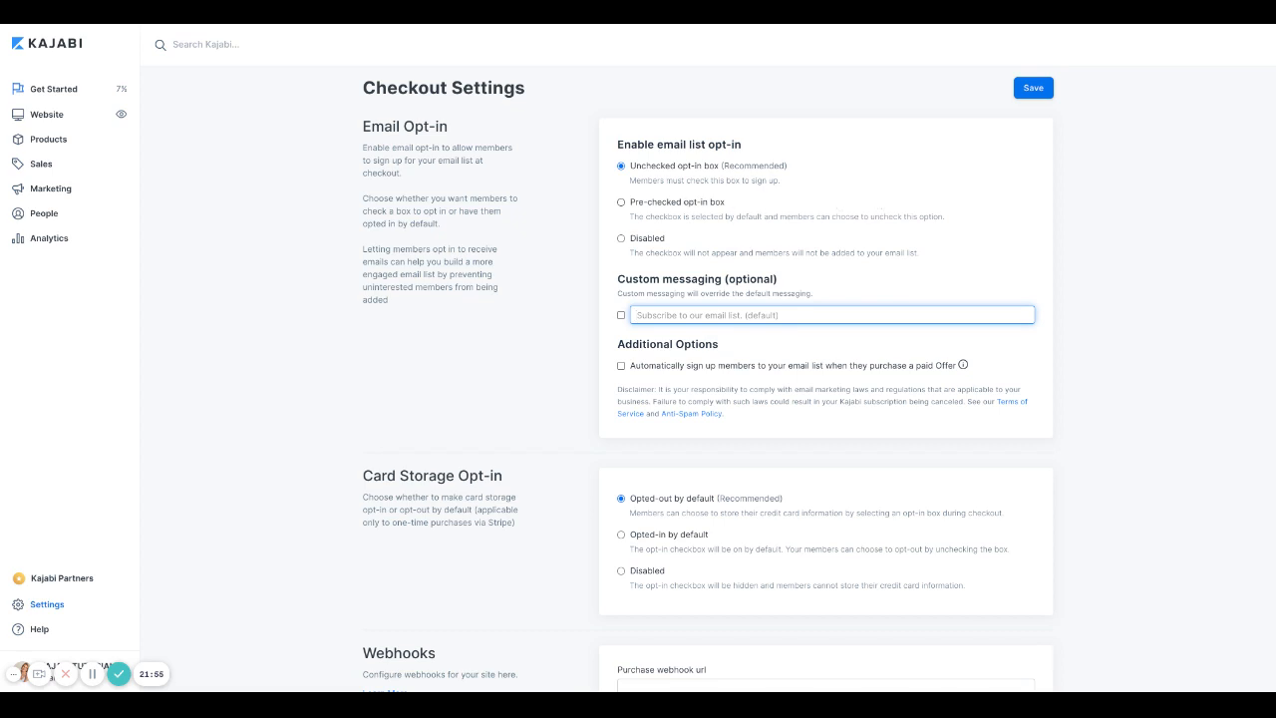
Step: Save Checkout Settings with Unchecked opt-in box and card storage Opted-out by default
{"action": "scroll", "coordinate": [818, 379], "scroll_direction": "down", "scroll_amount": 4}
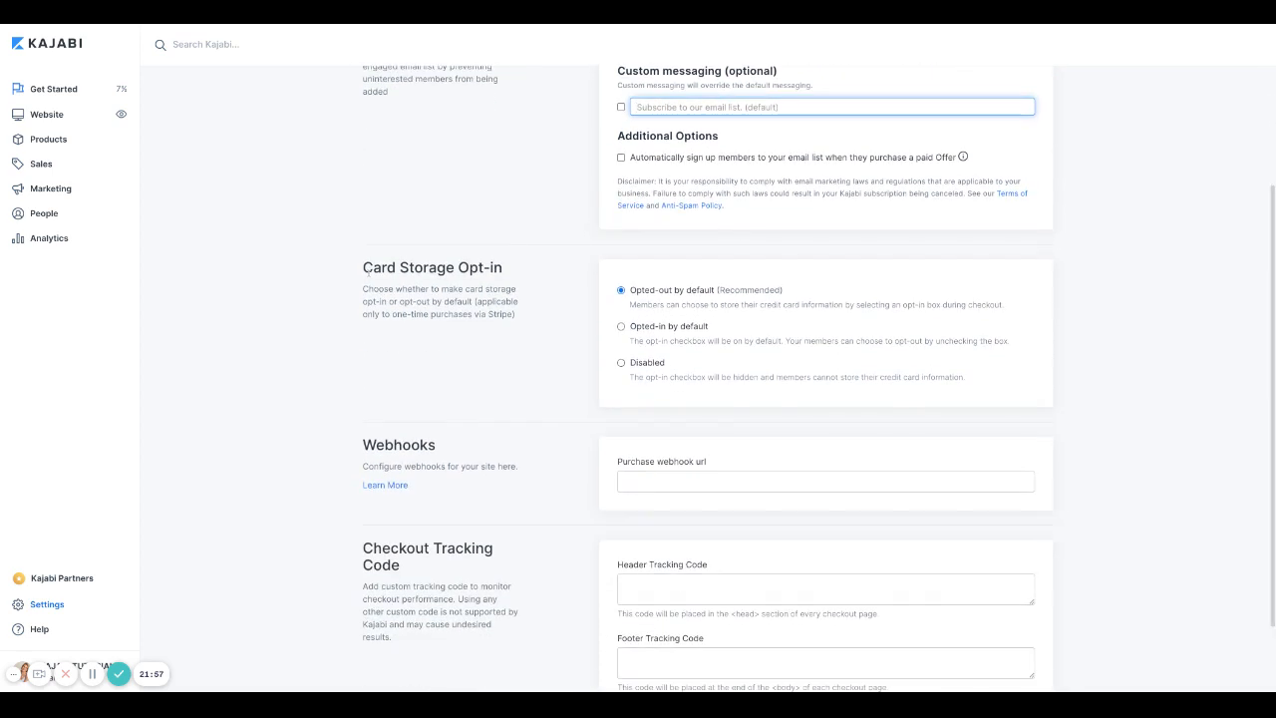
{"action": "scroll", "coordinate": [522, 321], "scroll_direction": "down", "scroll_amount": 1}
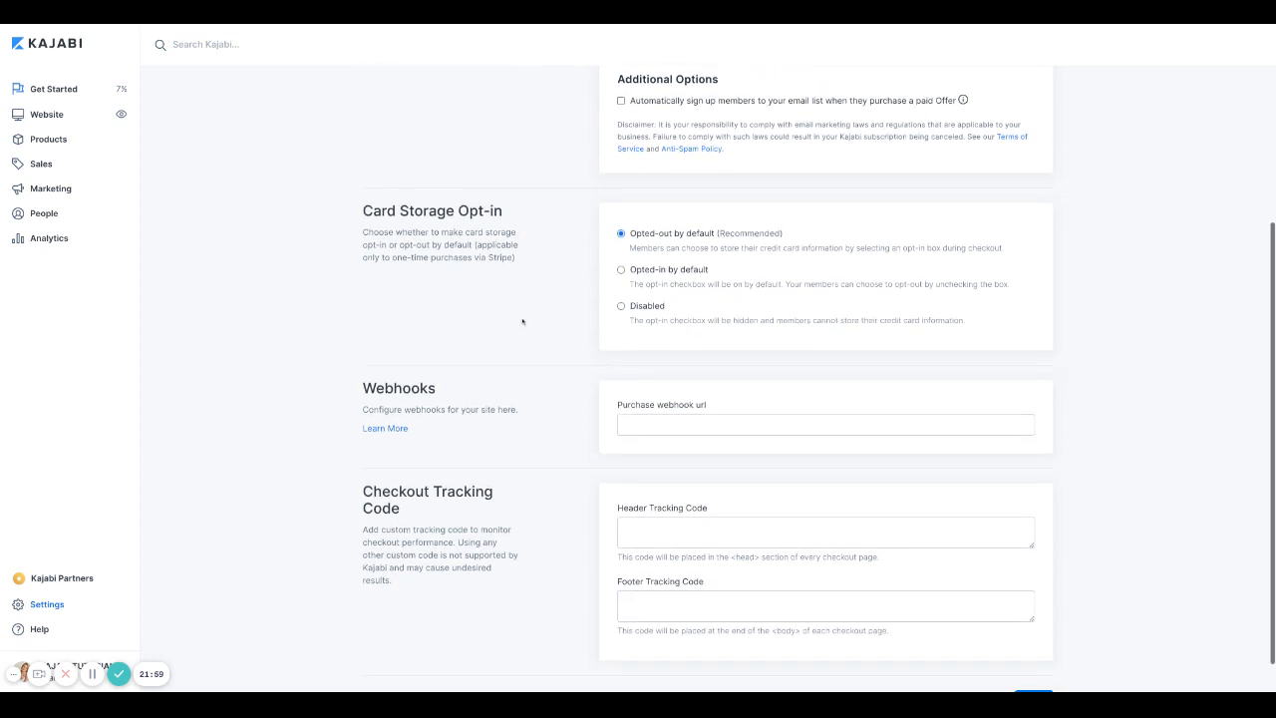
{"action": "scroll", "coordinate": [766, 261], "scroll_direction": "down", "scroll_amount": 1}
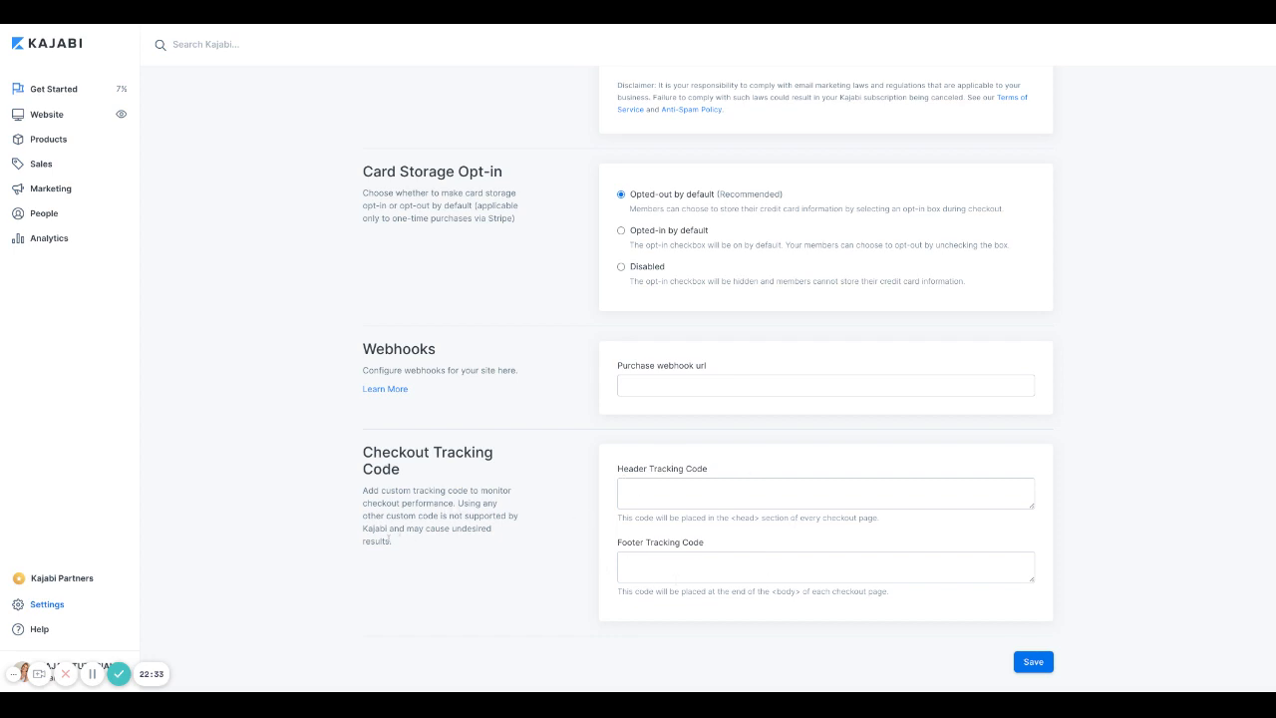
{"action": "left_click", "coordinate": [1031, 660]}
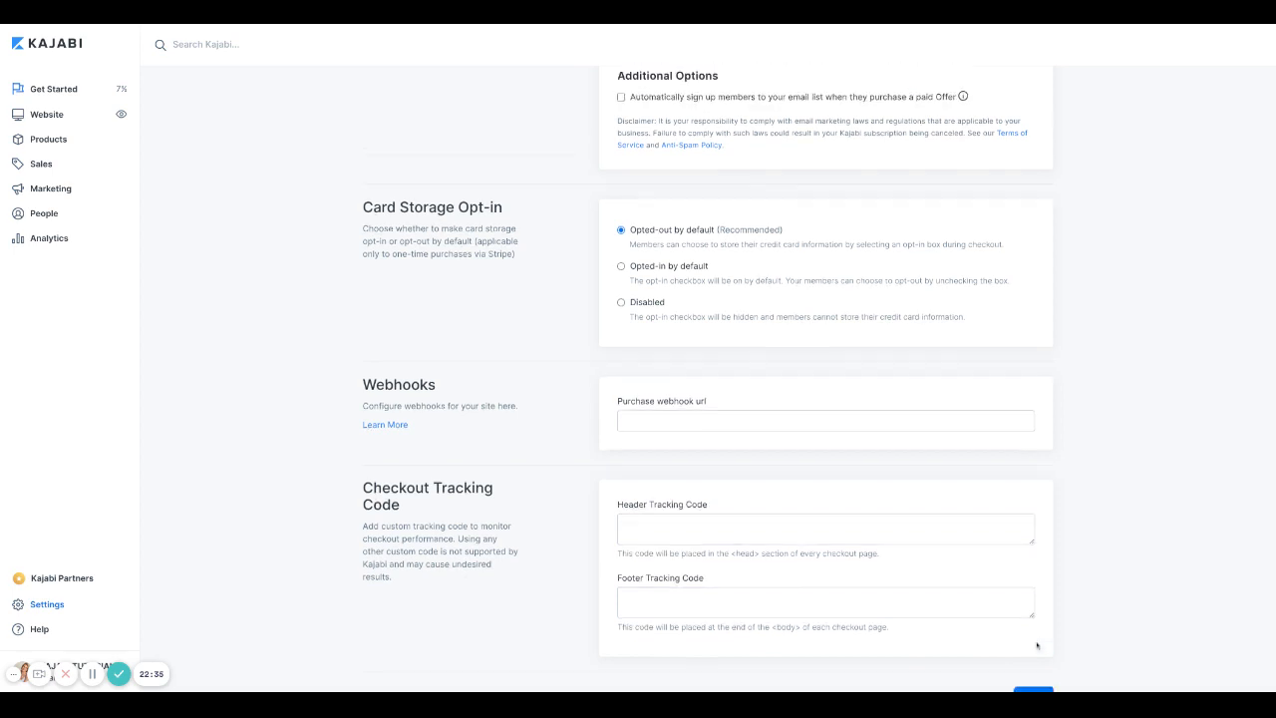
{"action": "left_click", "coordinate": [1033, 127]}
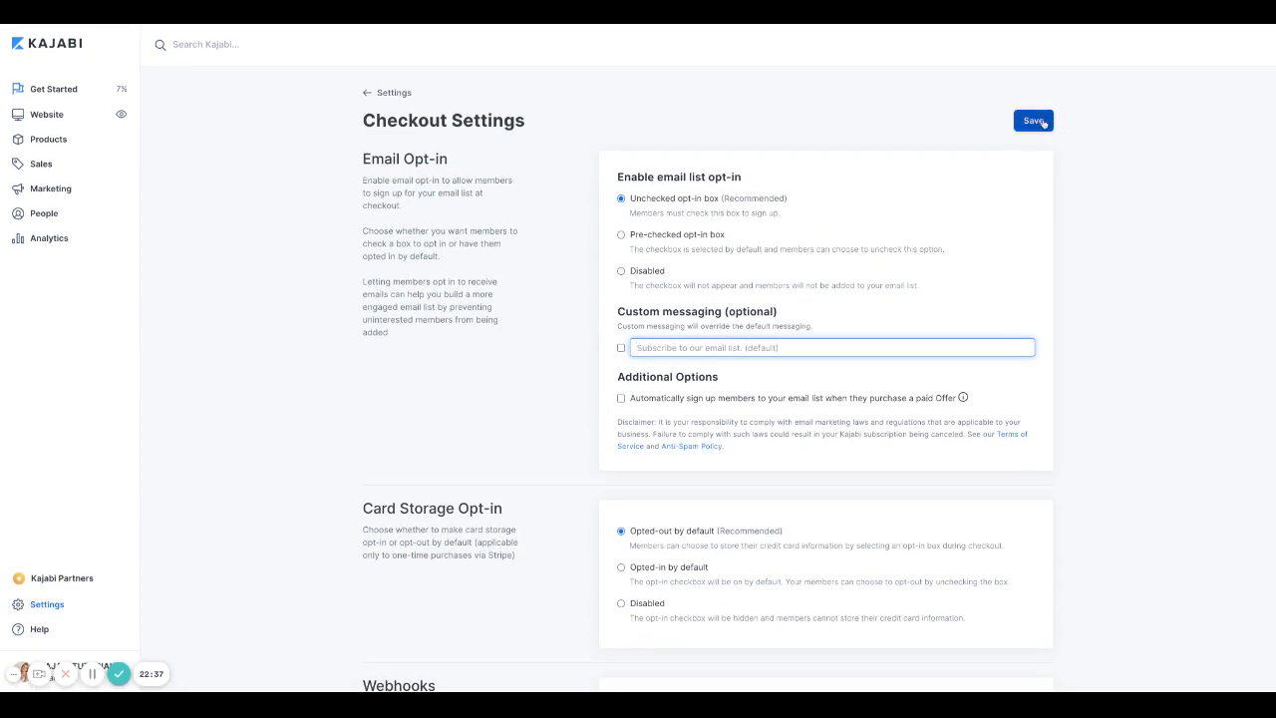
Step: Go back to Settings, open the Domain card, and start Setup custom domain
{"action": "left_click", "coordinate": [367, 96]}
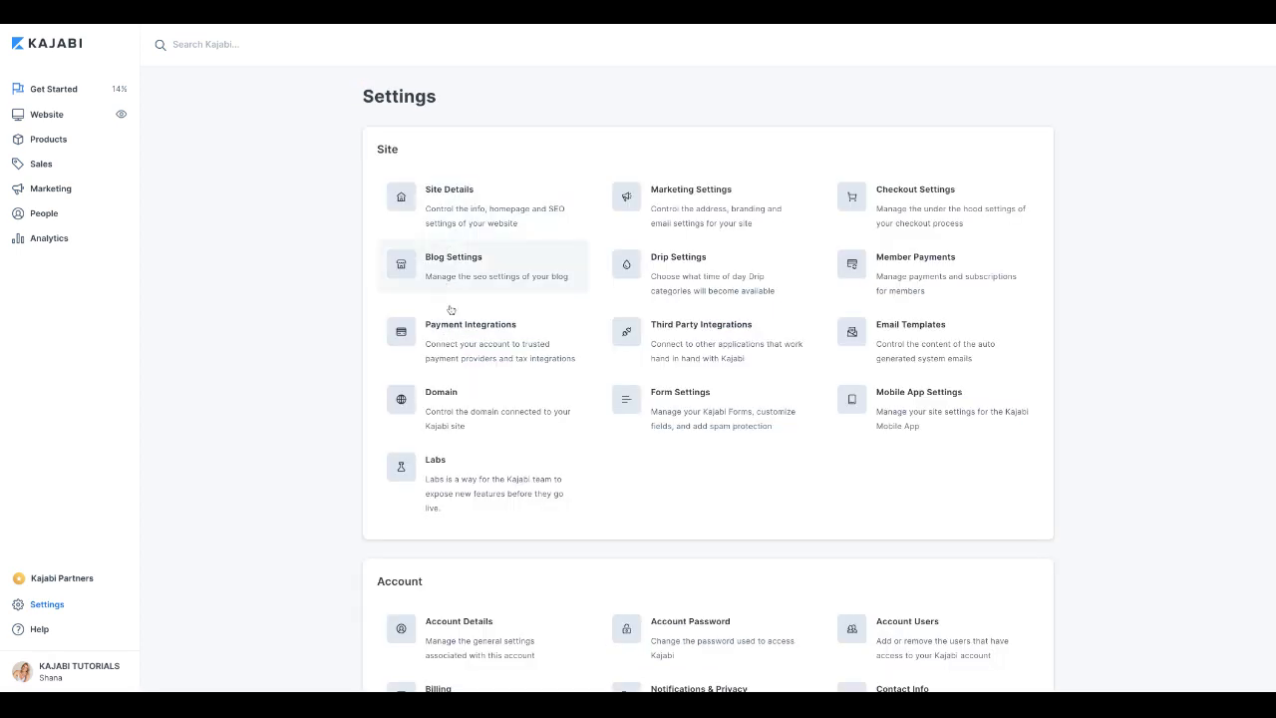
{"action": "left_click", "coordinate": [440, 415]}
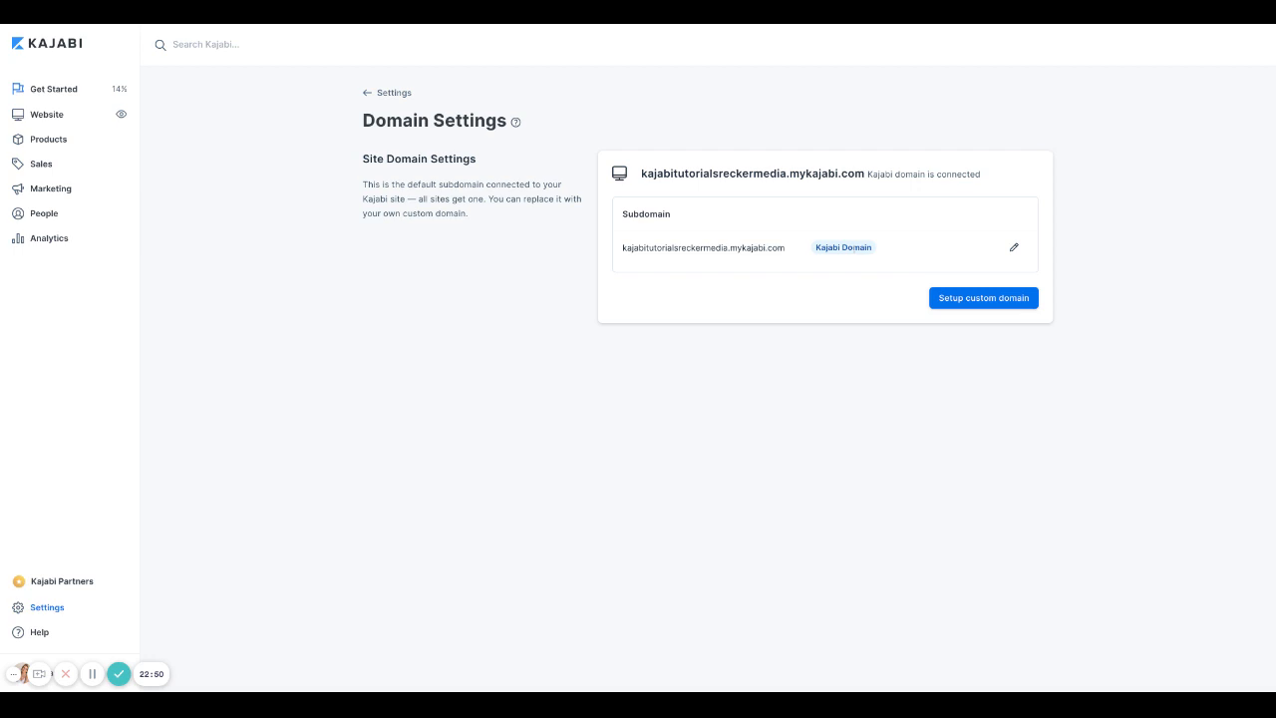
{"action": "left_click", "coordinate": [983, 300]}
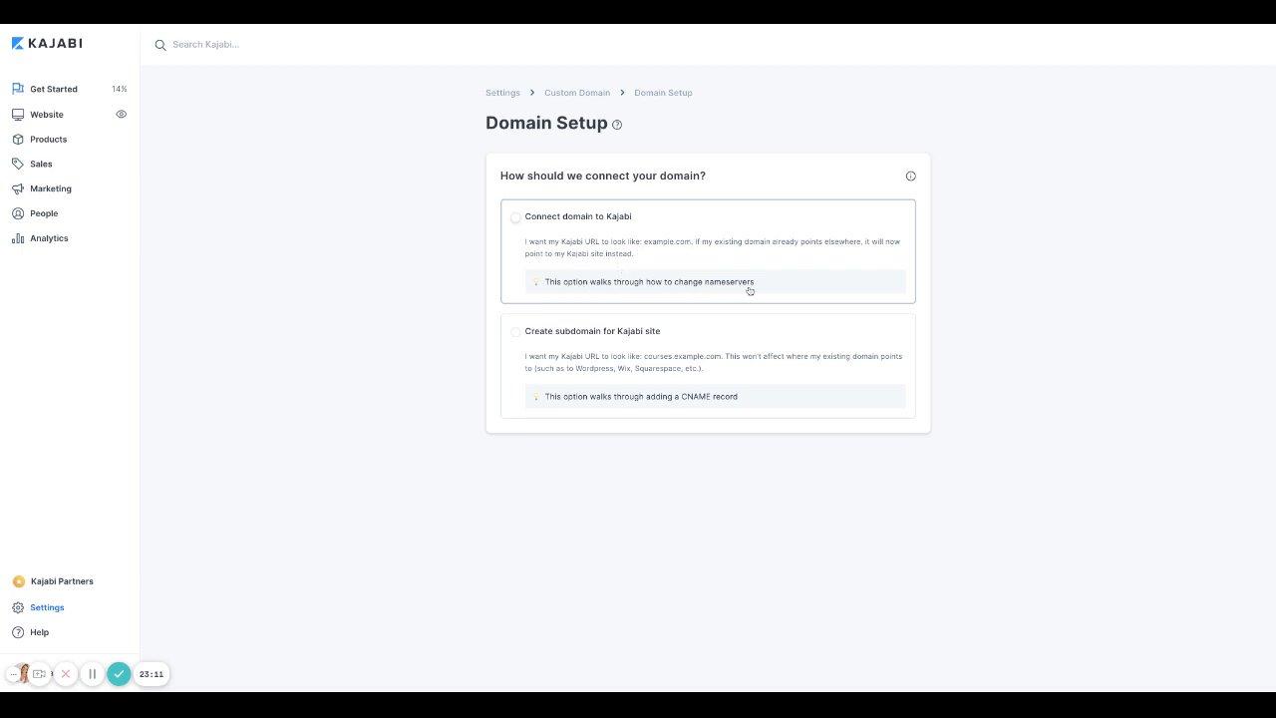
Step: Choose Connect domain to Kajabi, enter the custom domain name, and submit it with Next
{"action": "left_click", "coordinate": [516, 220]}
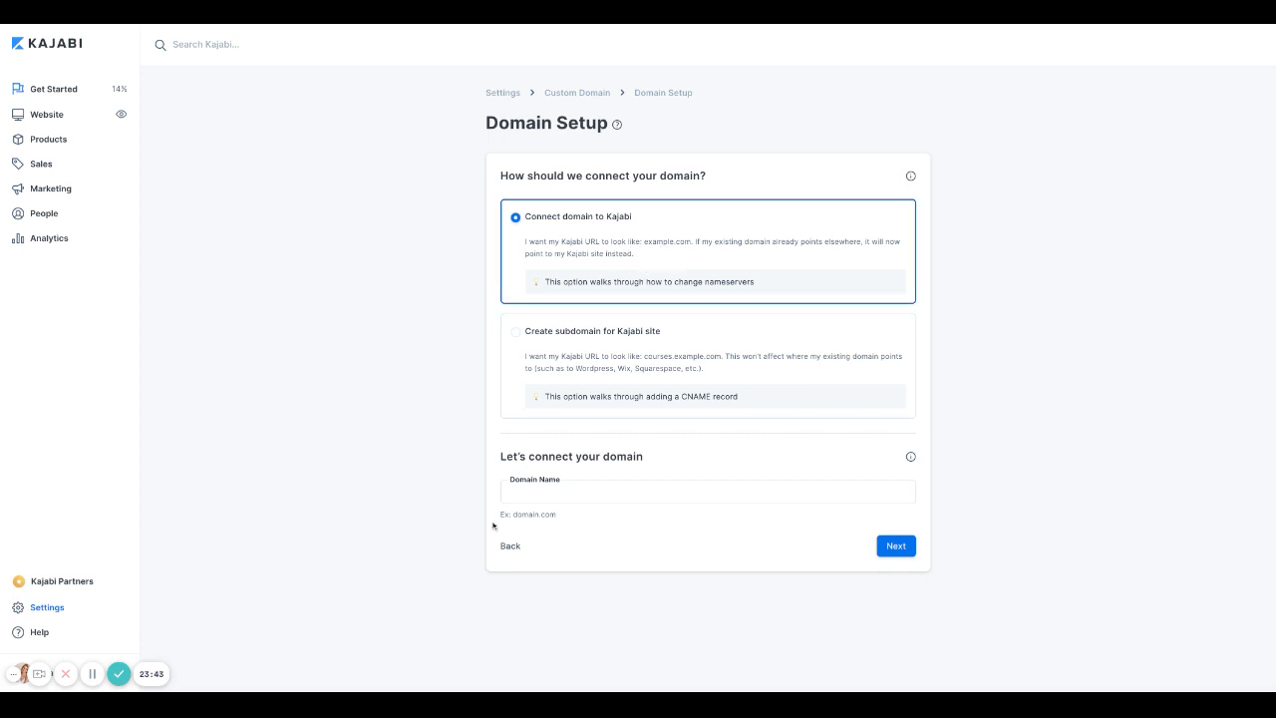
{"action": "left_click", "coordinate": [525, 492]}
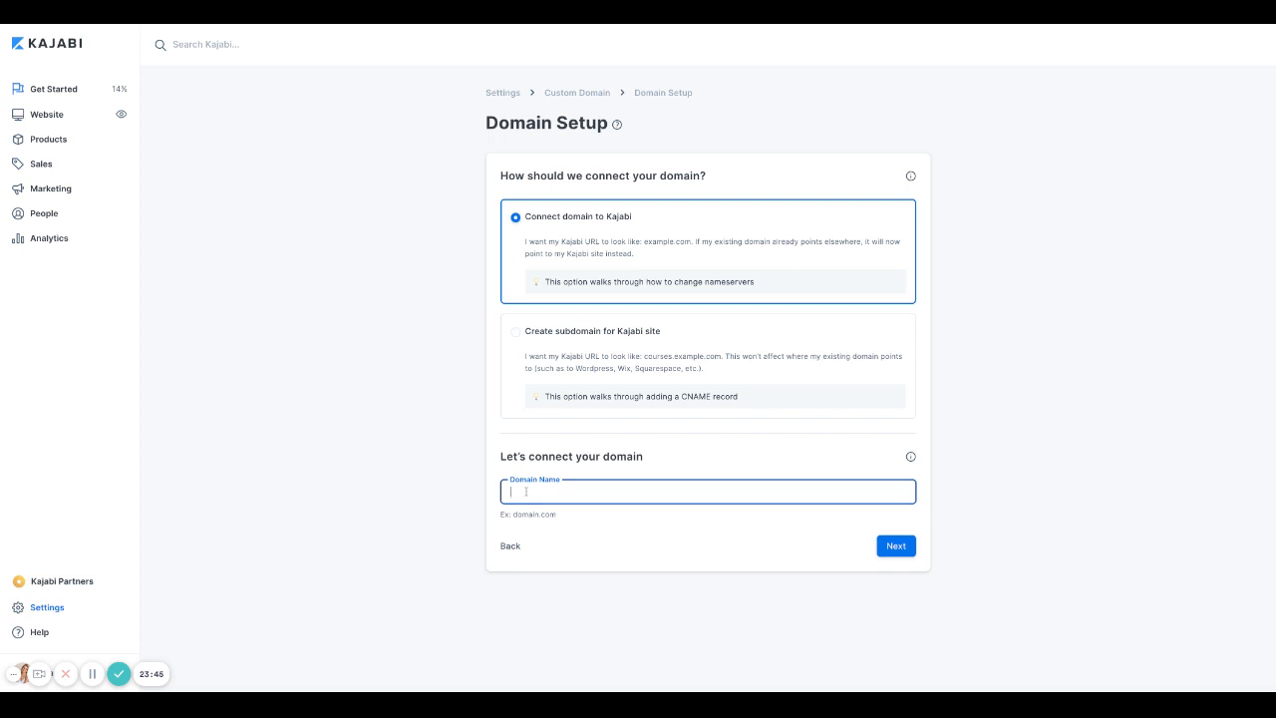
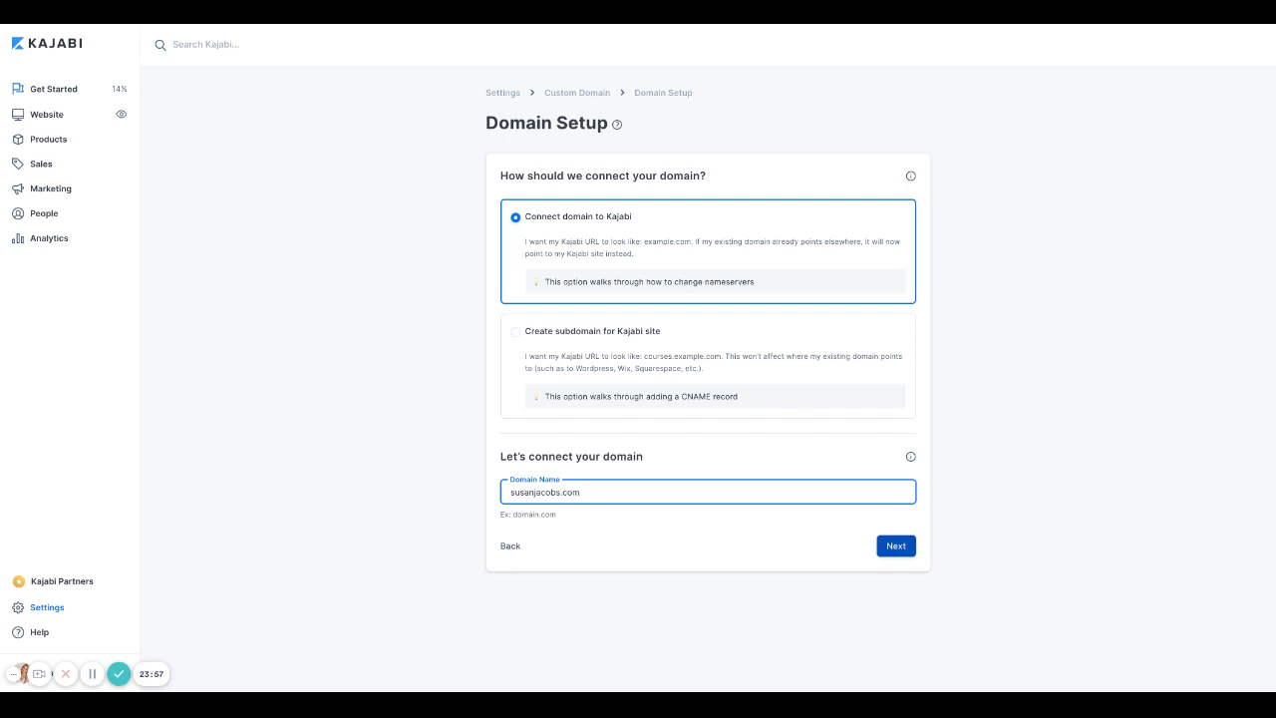
{"action": "left_click", "coordinate": [896, 545]}
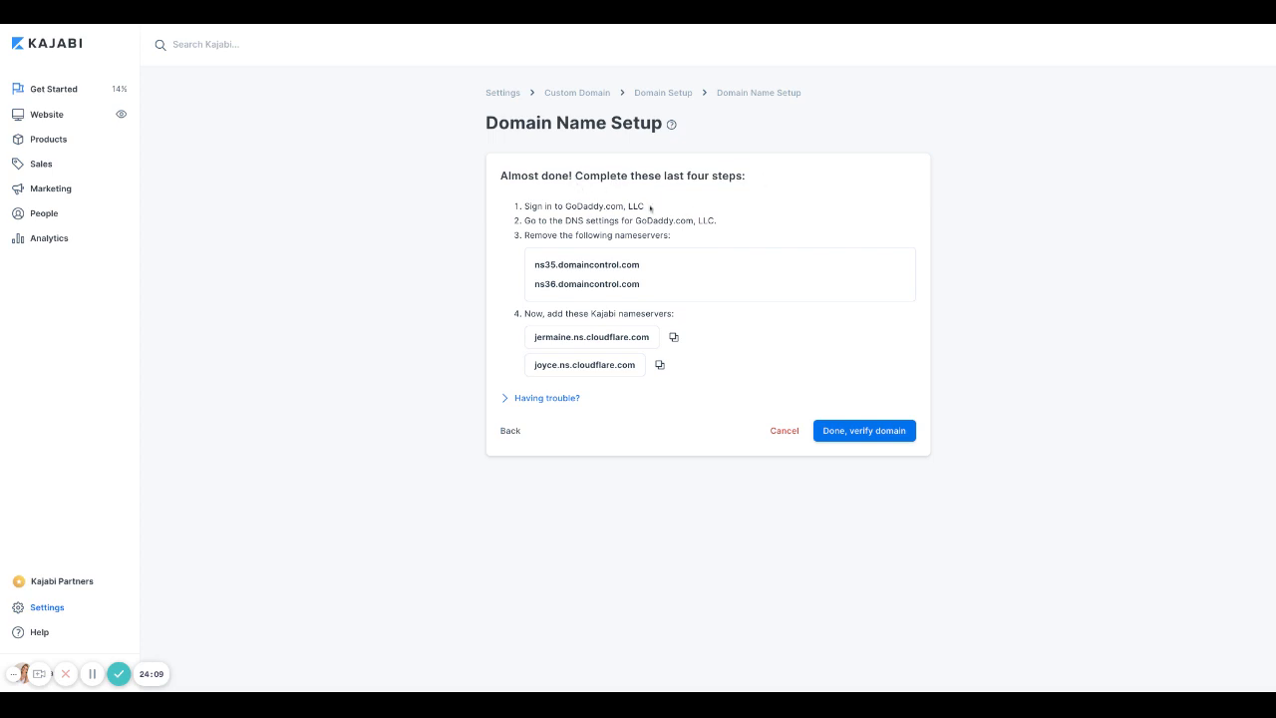
Step: Highlight the first two nameserver instruction steps, then cancel the setup
{"action": "left_click_drag", "start_coordinate": [649, 207], "coordinate": [525, 206]}
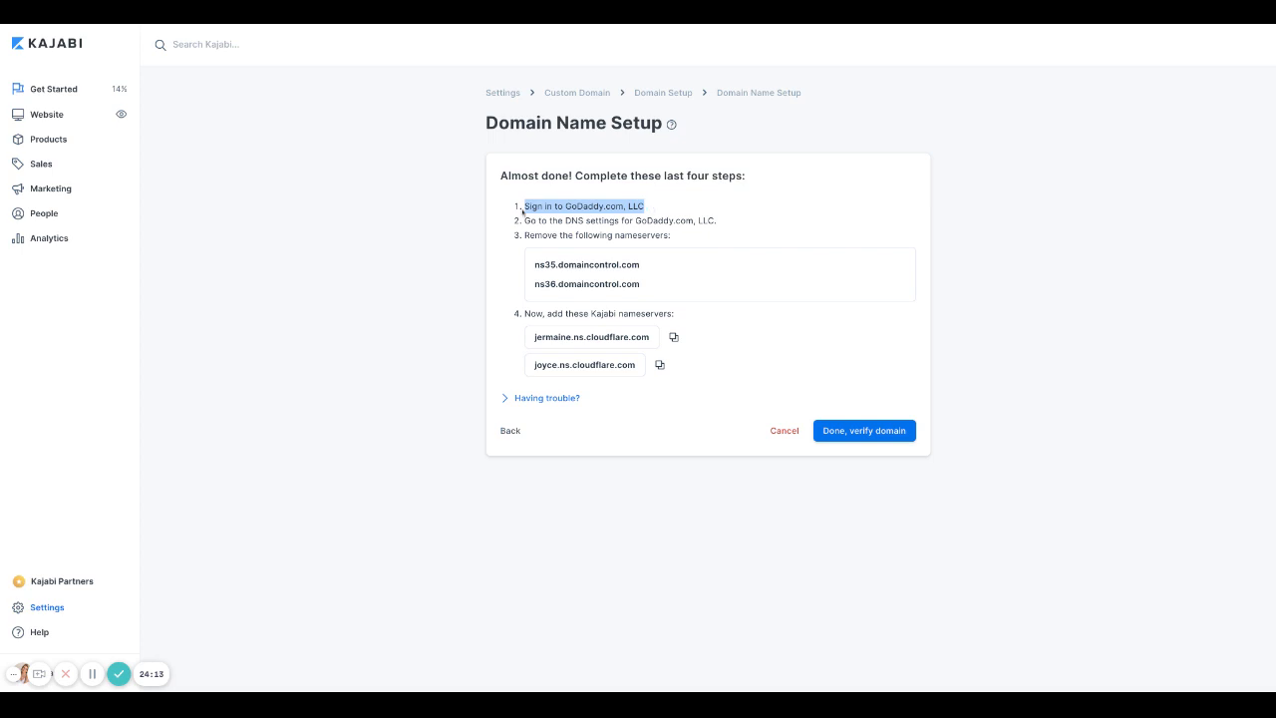
{"action": "left_click_drag", "start_coordinate": [524, 221], "coordinate": [640, 284]}
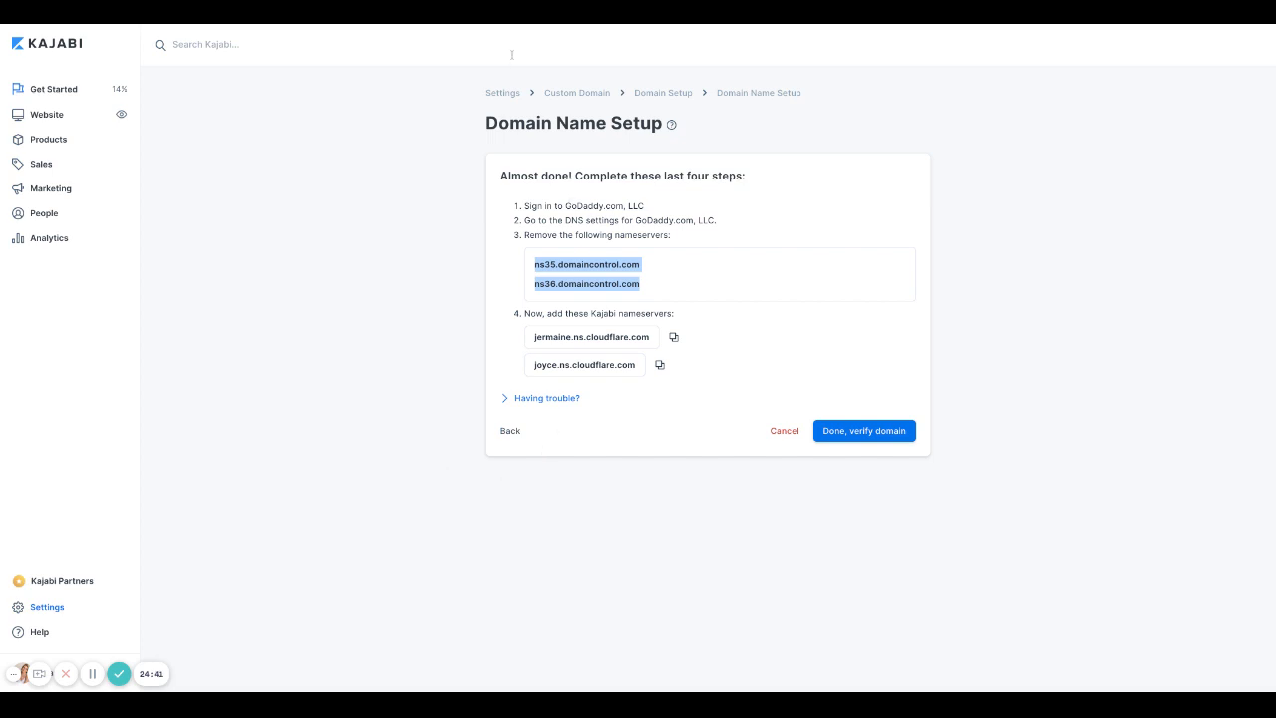
{"action": "left_click", "coordinate": [786, 431]}
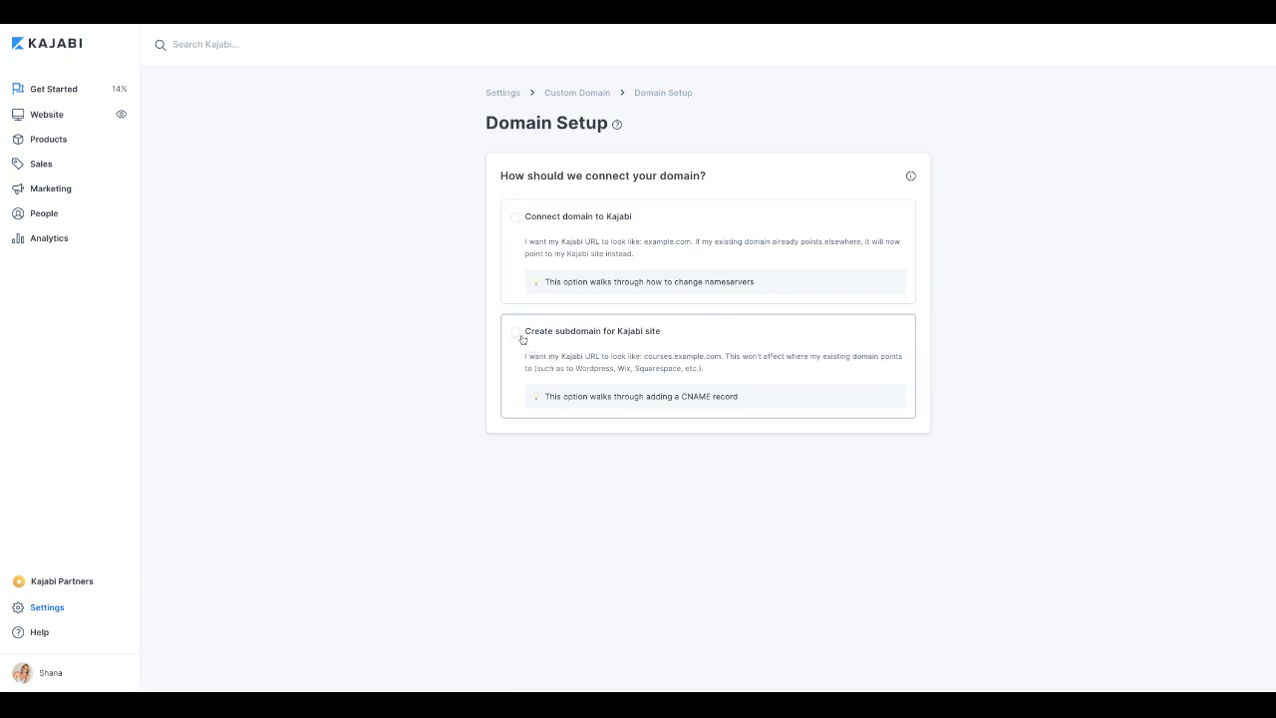
Step: Explore the Create subdomain form's Domain and Subdomain Name fields, then reselect Connect domain to Kajabi
{"action": "left_click", "coordinate": [516, 332]}
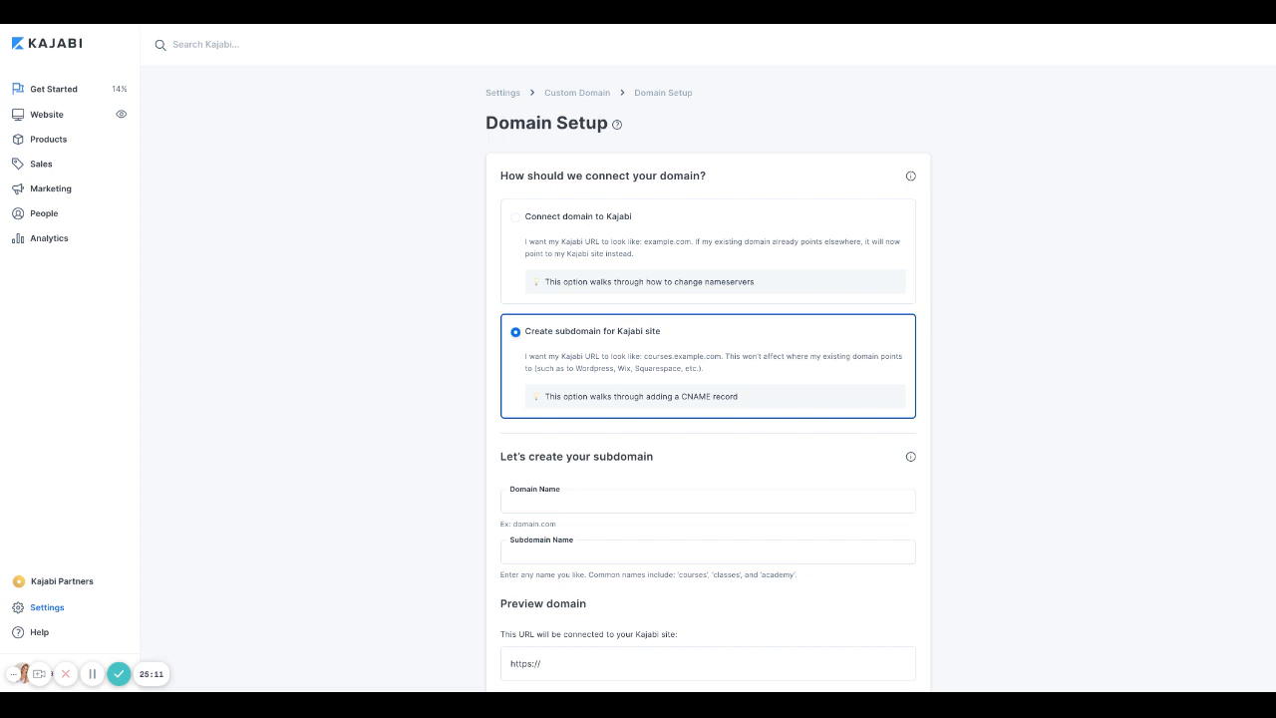
{"action": "scroll", "coordinate": [621, 524], "scroll_direction": "down", "scroll_amount": 1}
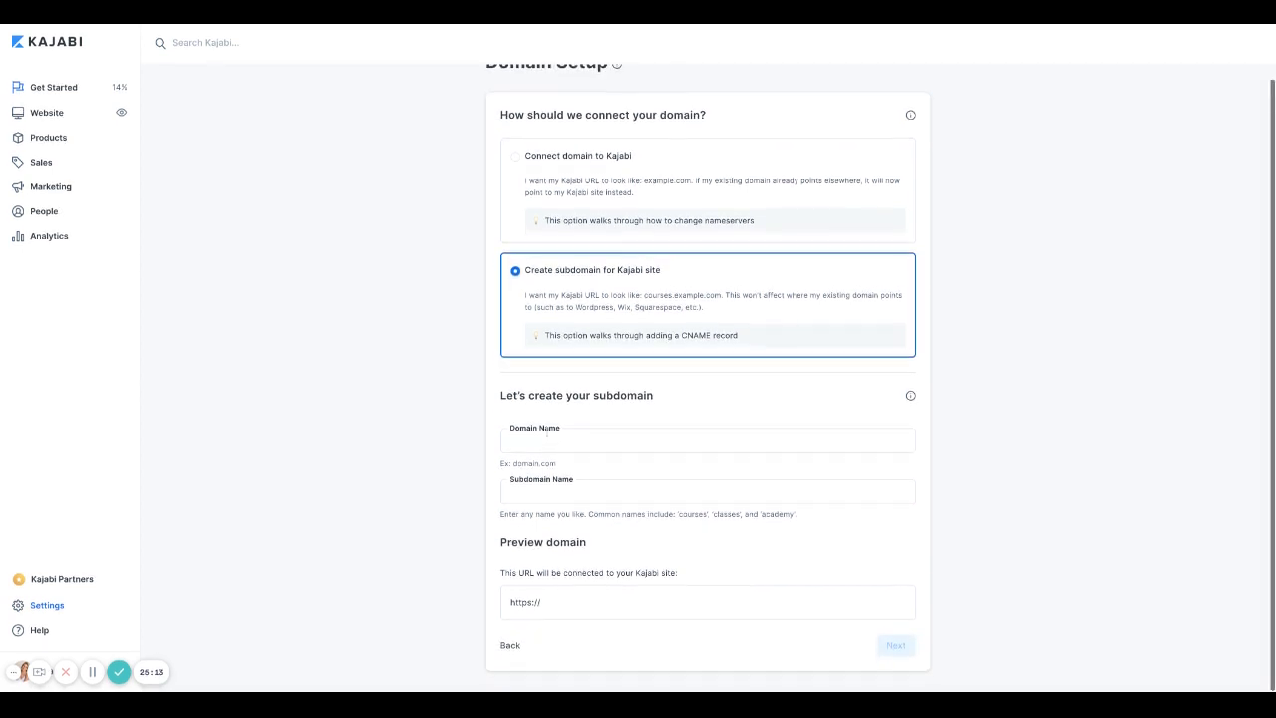
{"action": "left_click", "coordinate": [545, 436]}
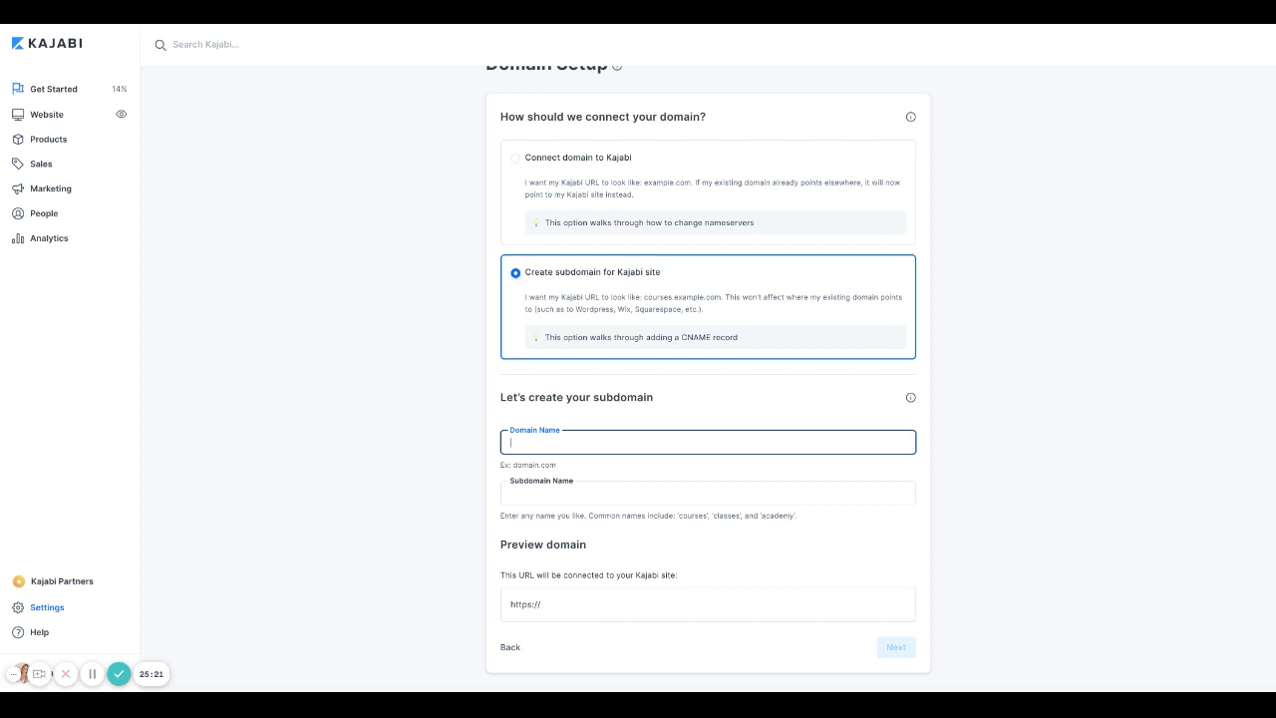
{"action": "left_click", "coordinate": [509, 495]}
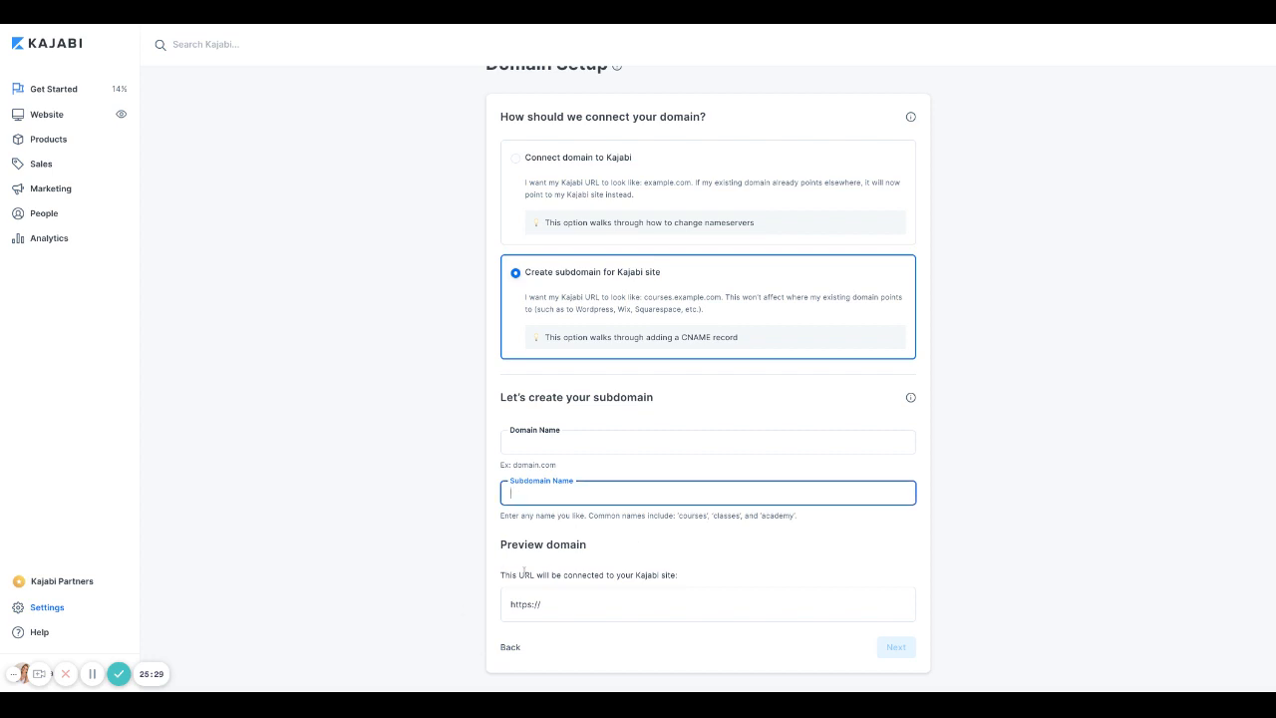
{"action": "left_click", "coordinate": [558, 605]}
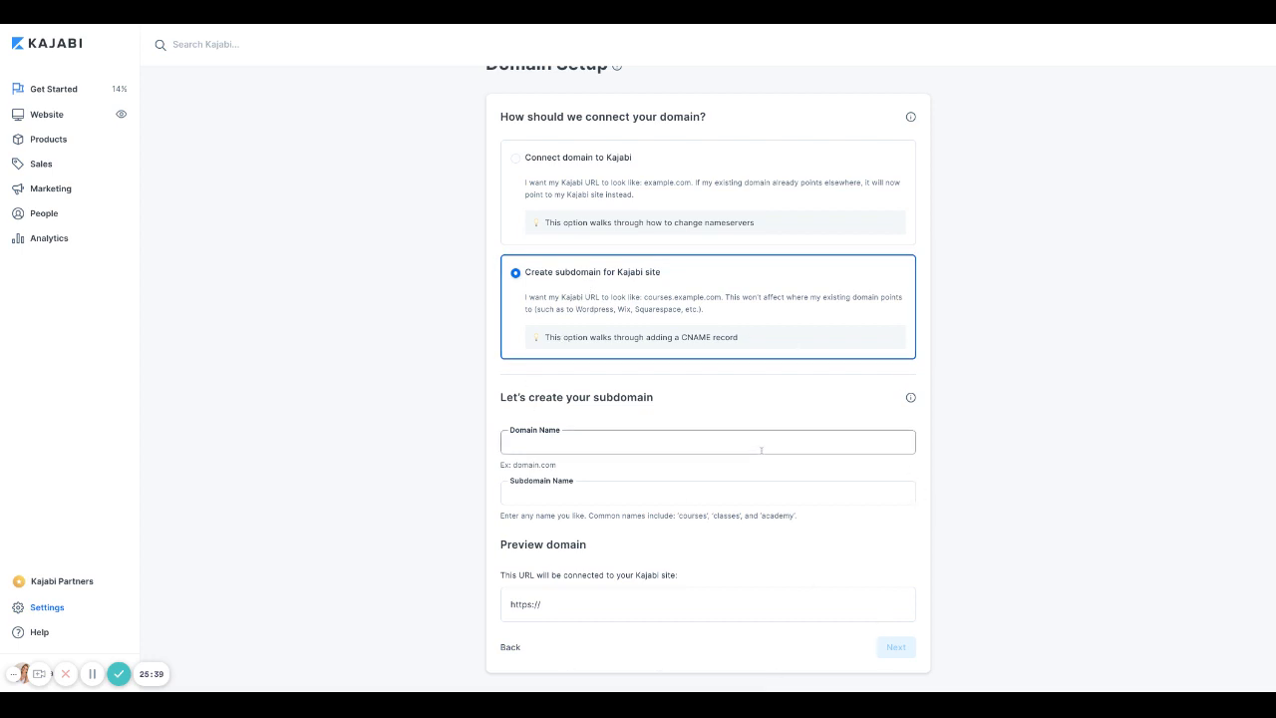
{"action": "scroll", "coordinate": [848, 439], "scroll_direction": "up", "scroll_amount": 2}
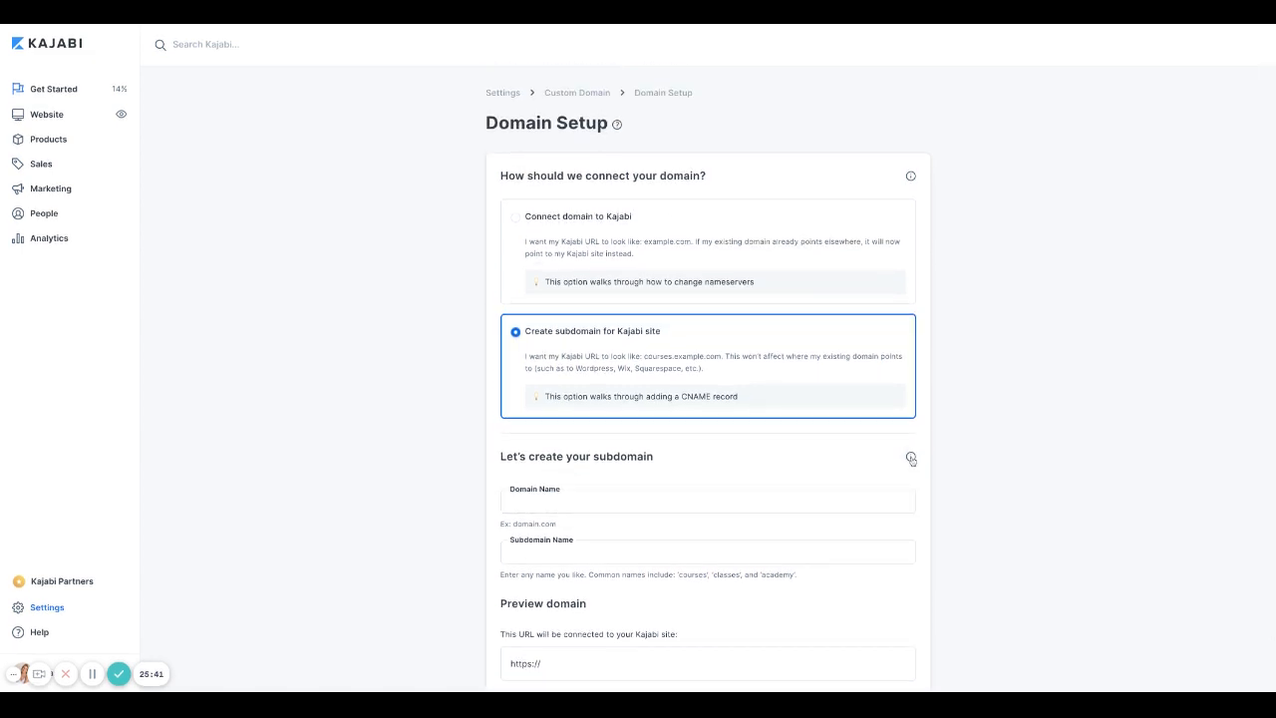
{"action": "mouse_move", "coordinate": [911, 458]}
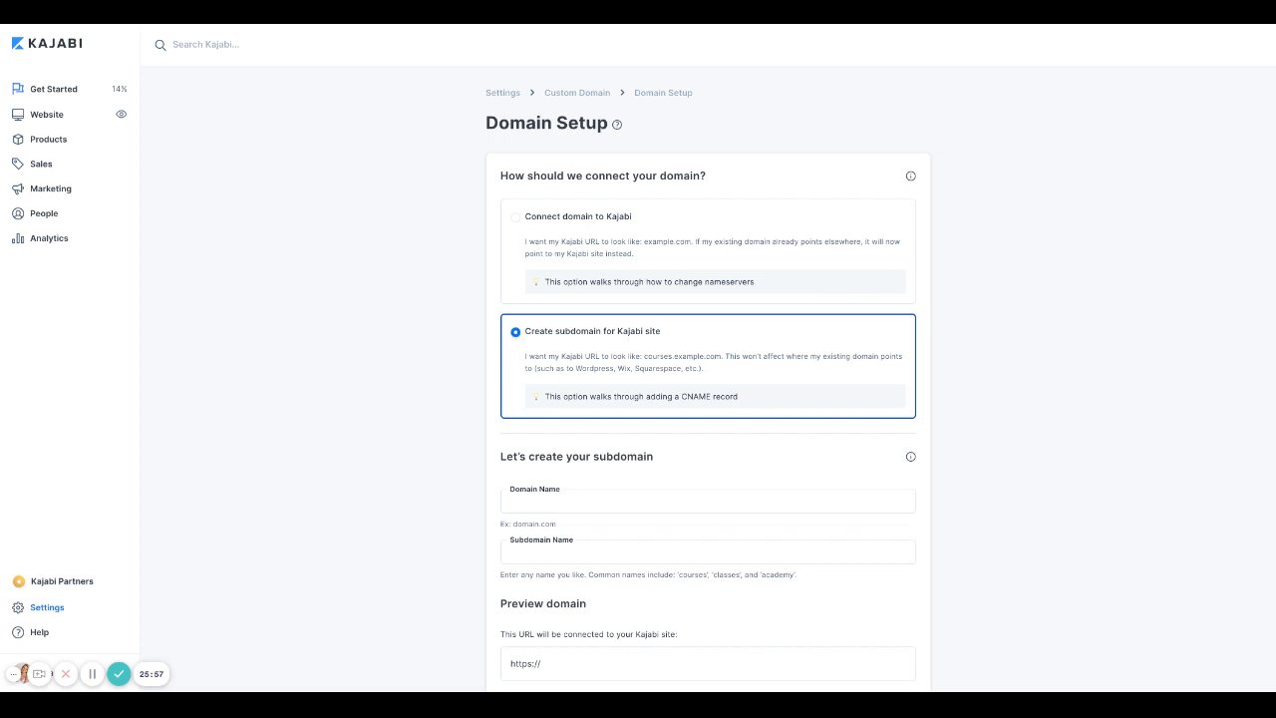
{"action": "left_click", "coordinate": [583, 218]}
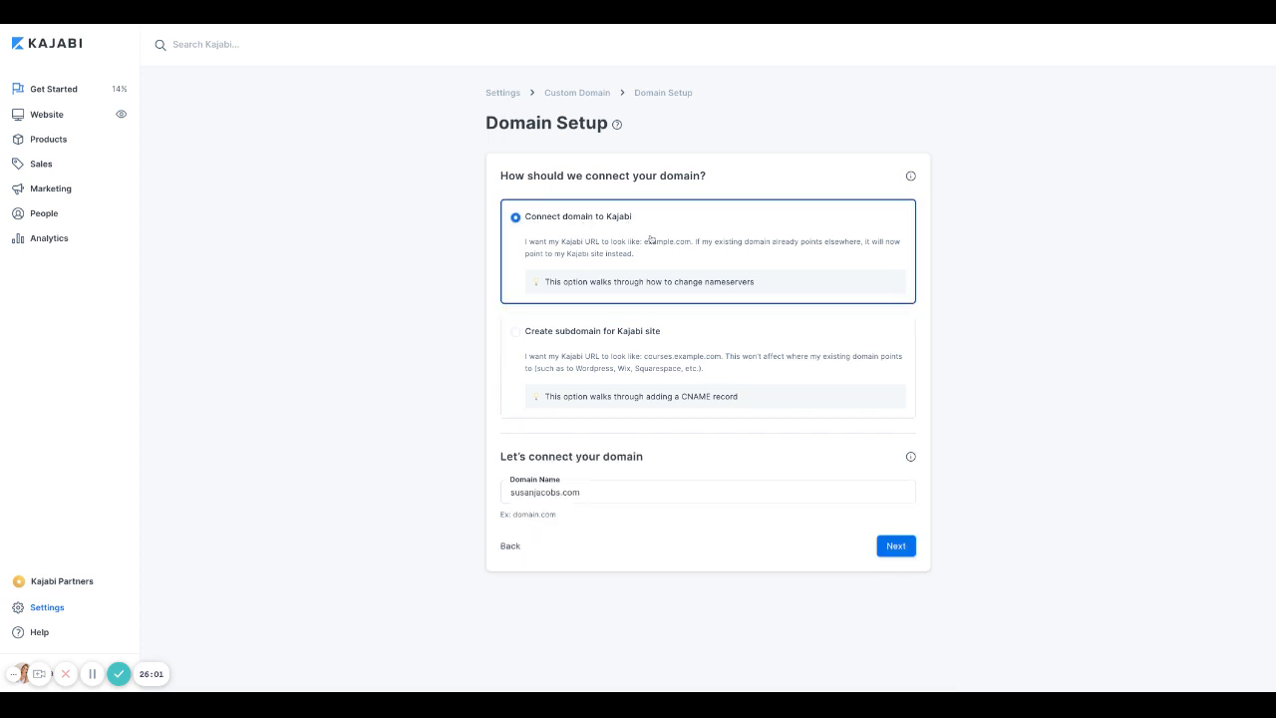
Step: Proceed to the nameserver instructions, expand 'Having trouble?', and highlight the setup steps
{"action": "left_click", "coordinate": [896, 547]}
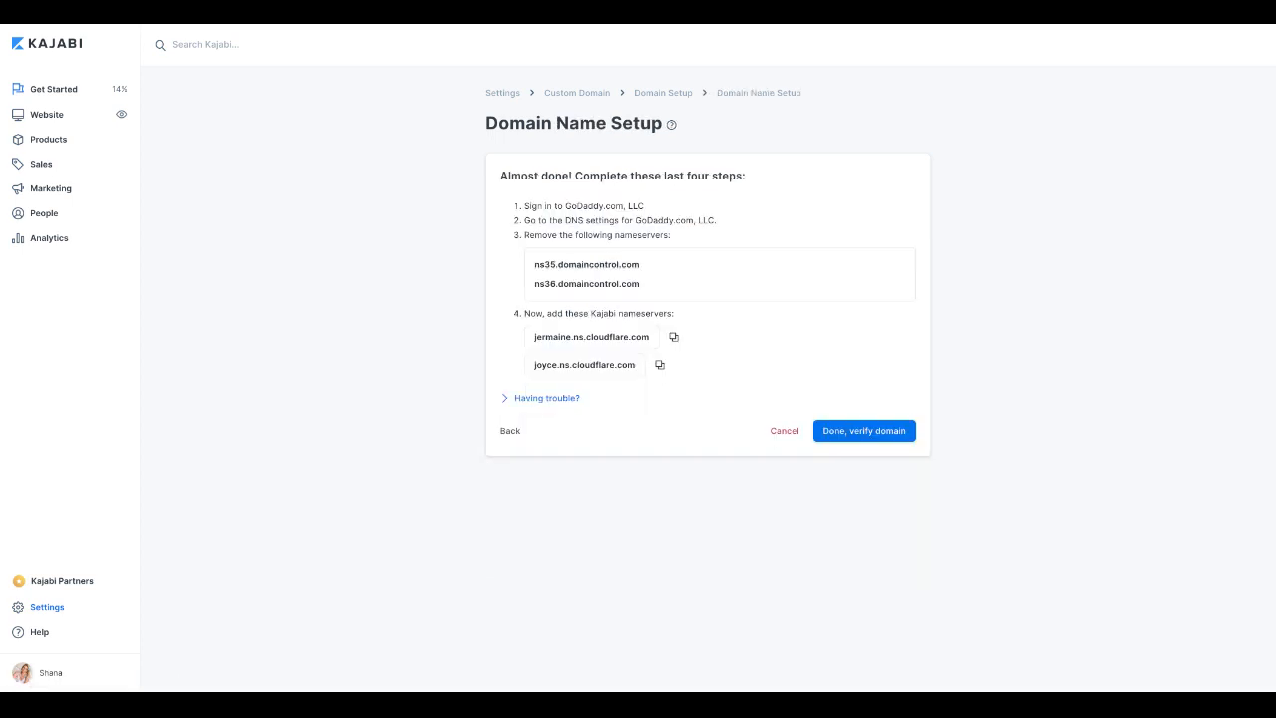
{"action": "left_click", "coordinate": [546, 398]}
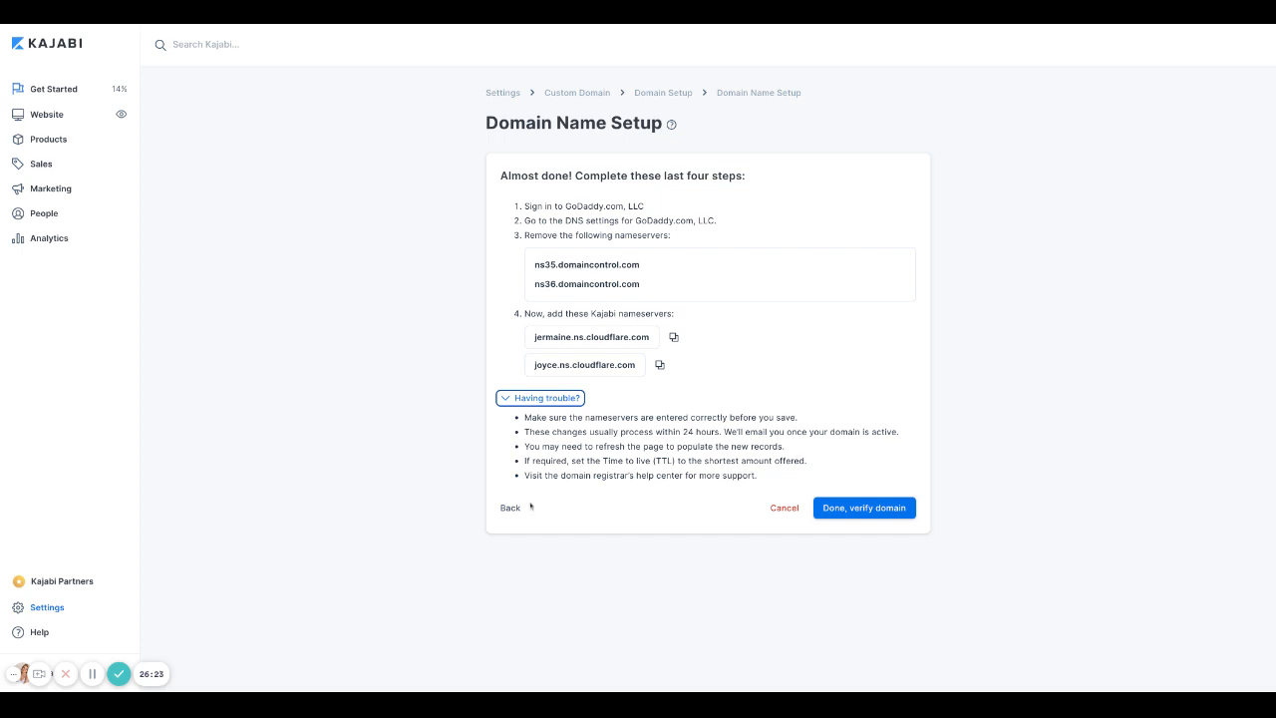
{"action": "left_click_drag", "start_coordinate": [515, 209], "coordinate": [674, 313]}
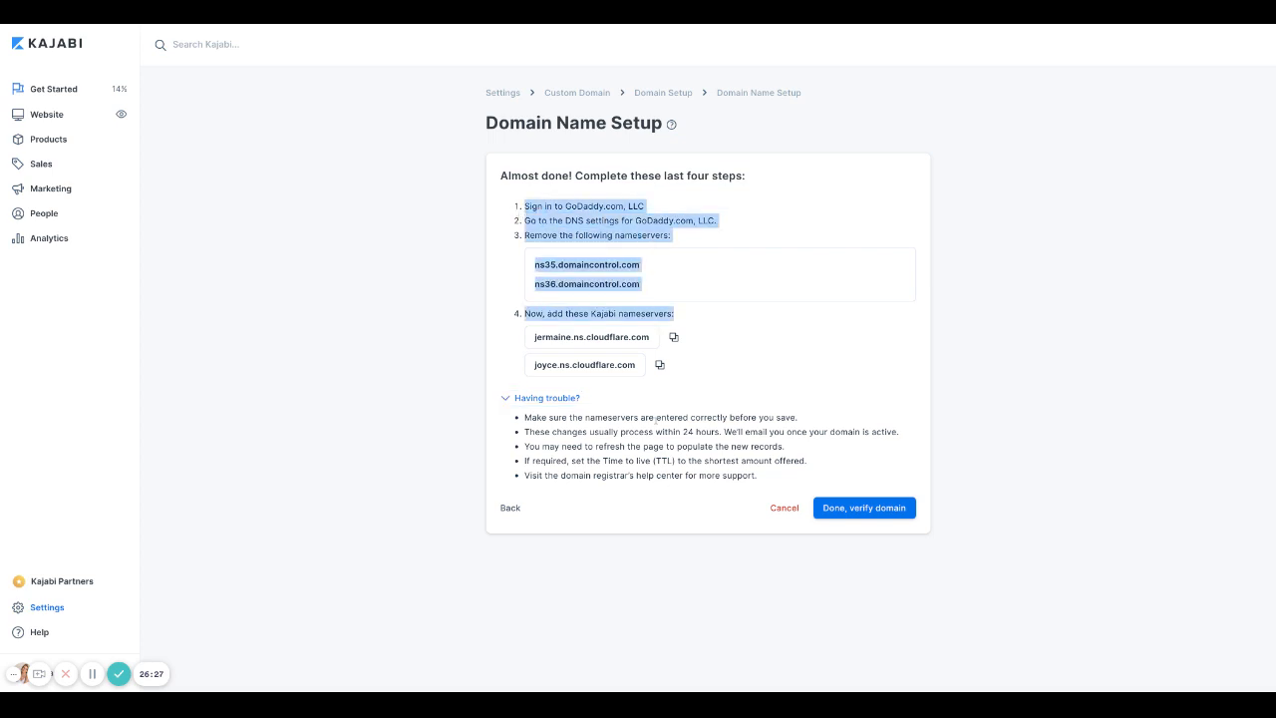
{"action": "left_click", "coordinate": [596, 442]}
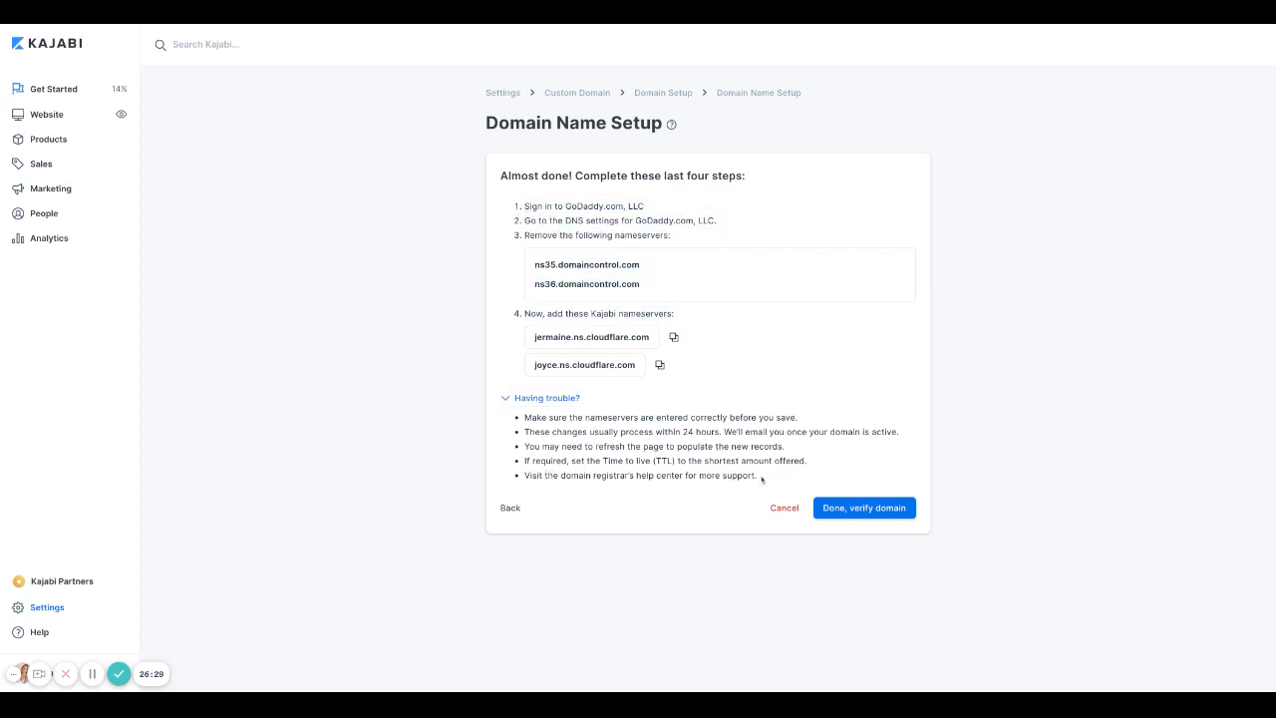
Step: Highlight the five troubleshooting tips and the GoDaddy.com, LLC registrar, then cancel the setup
{"action": "left_click_drag", "start_coordinate": [762, 478], "coordinate": [525, 416]}
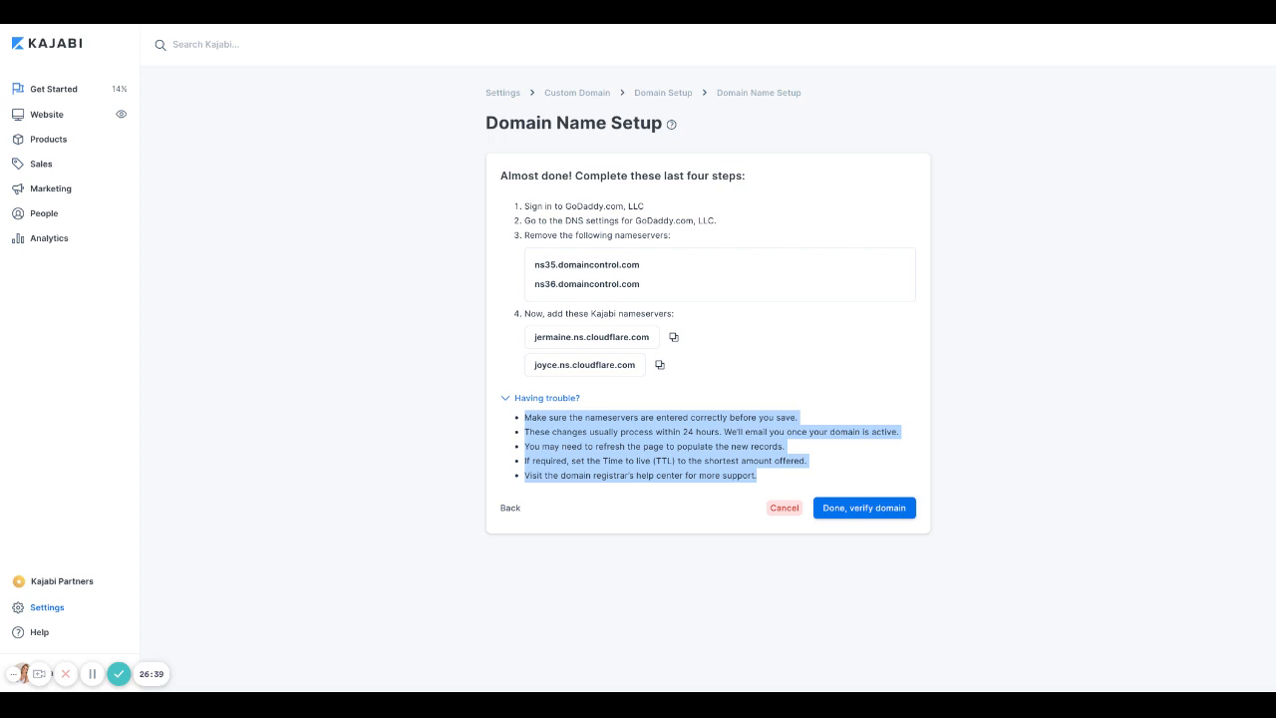
{"action": "left_click_drag", "start_coordinate": [717, 223], "coordinate": [634, 221]}
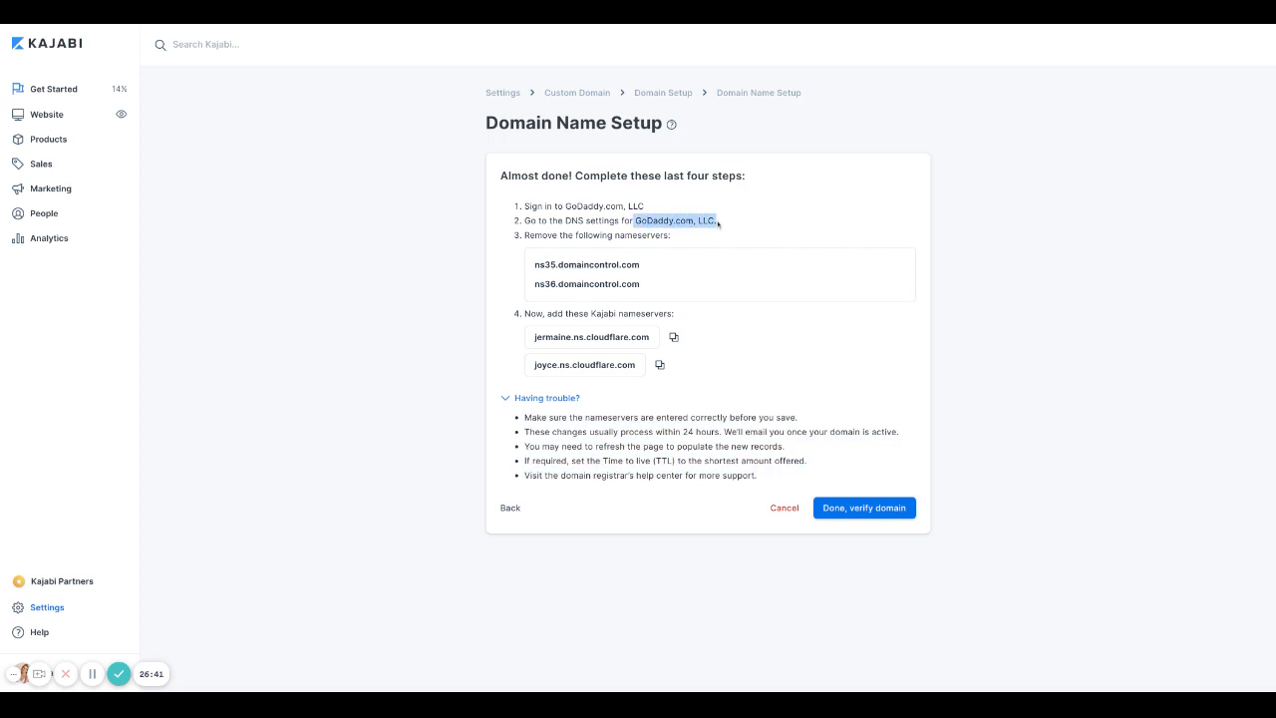
{"action": "left_click", "coordinate": [783, 507]}
Step: Back out to the main Settings overview and open the Form Settings card
{"action": "left_click", "coordinate": [510, 508]}
{"action": "left_click", "coordinate": [510, 509]}
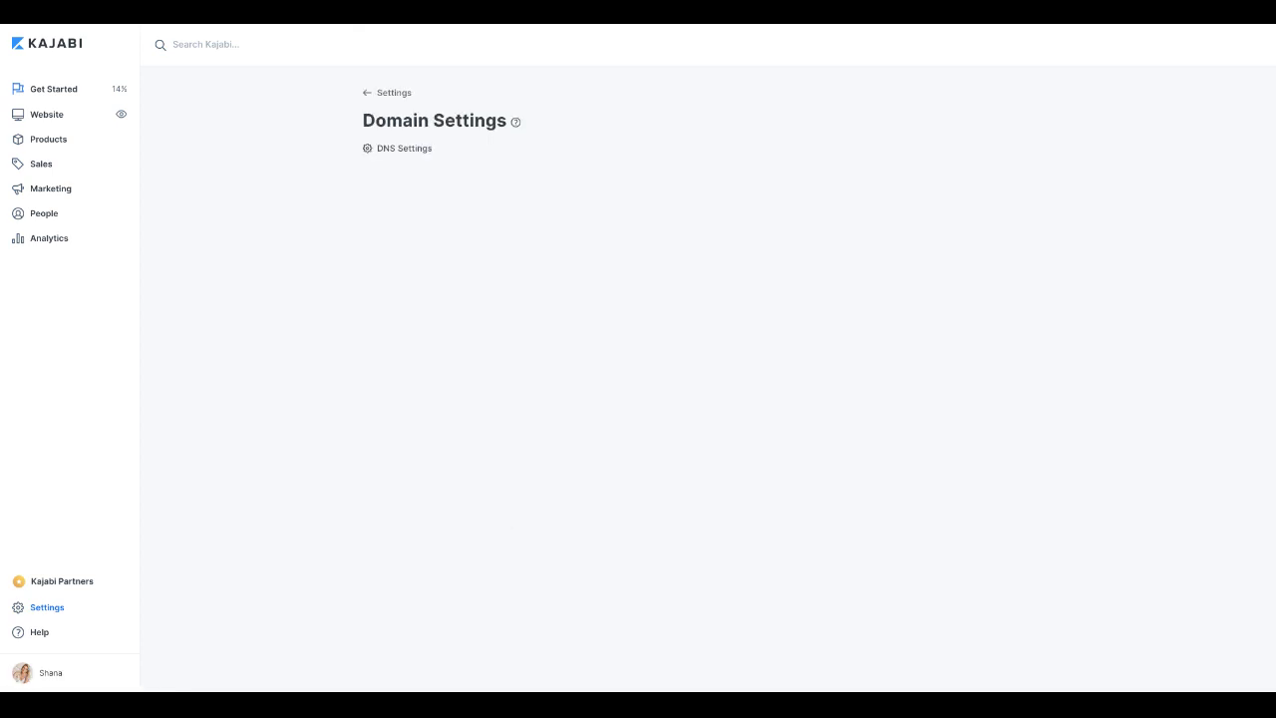
{"action": "left_click", "coordinate": [372, 94]}
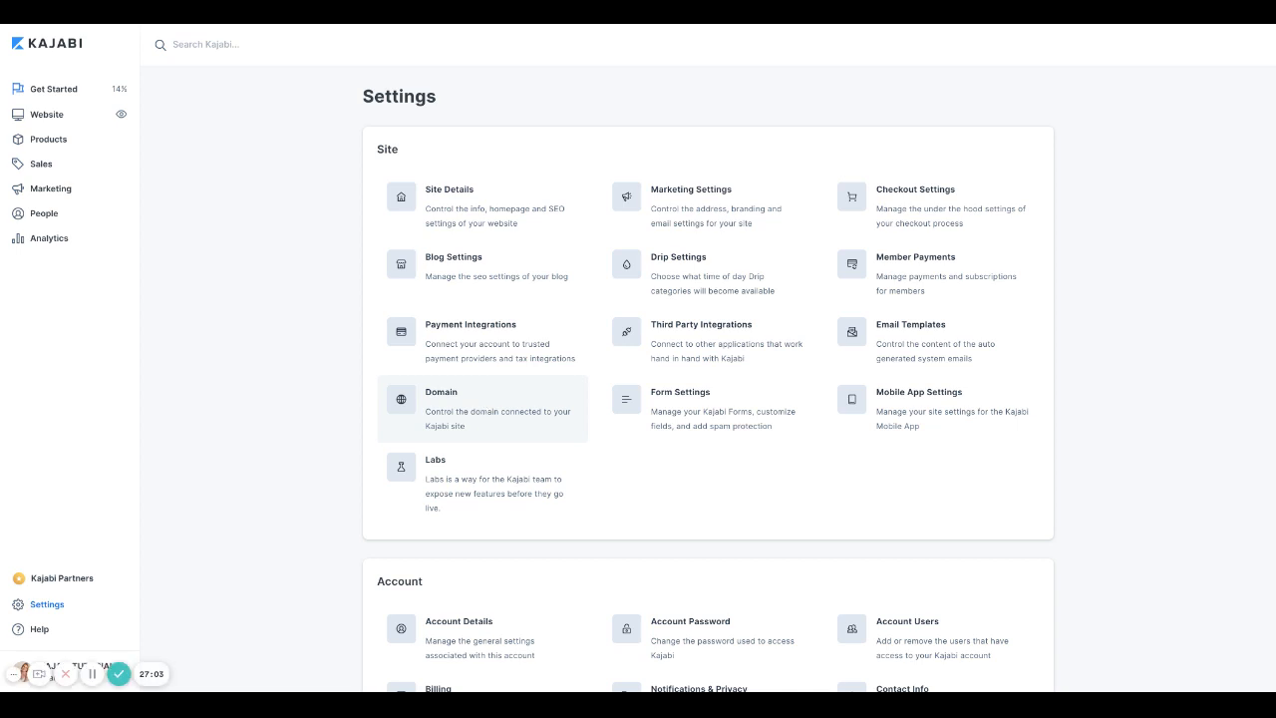
{"action": "left_click", "coordinate": [707, 411]}
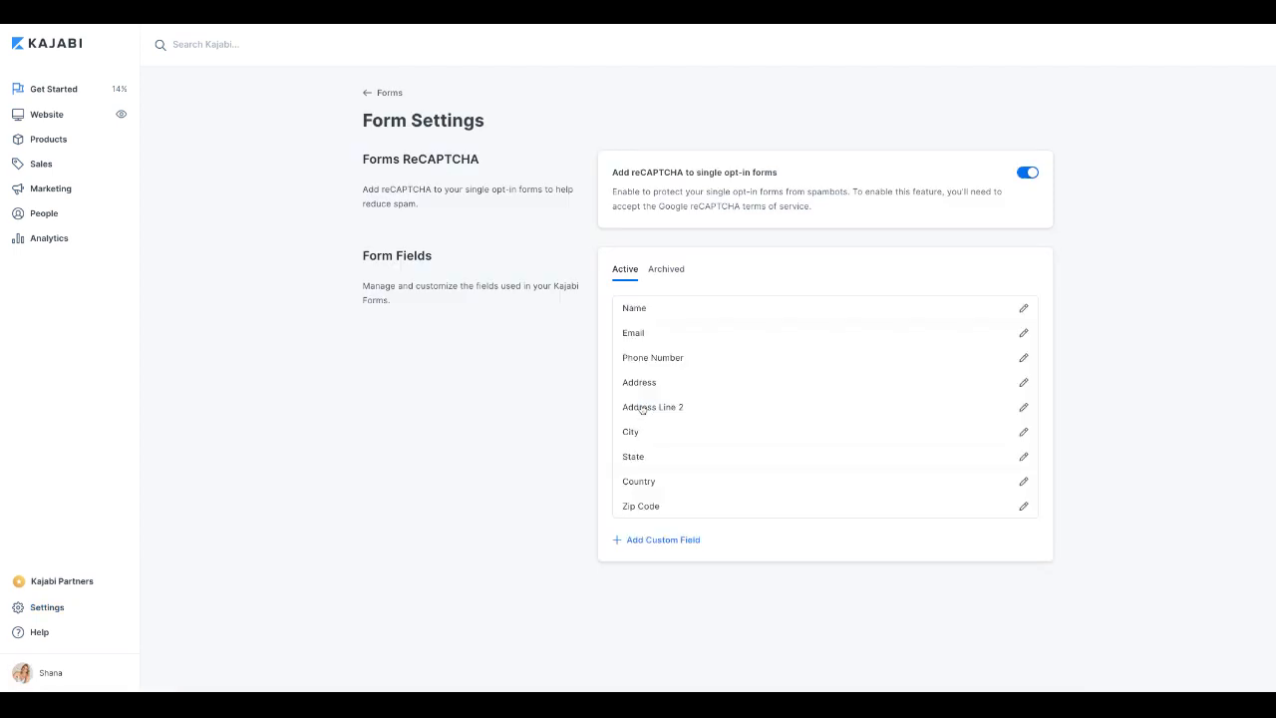
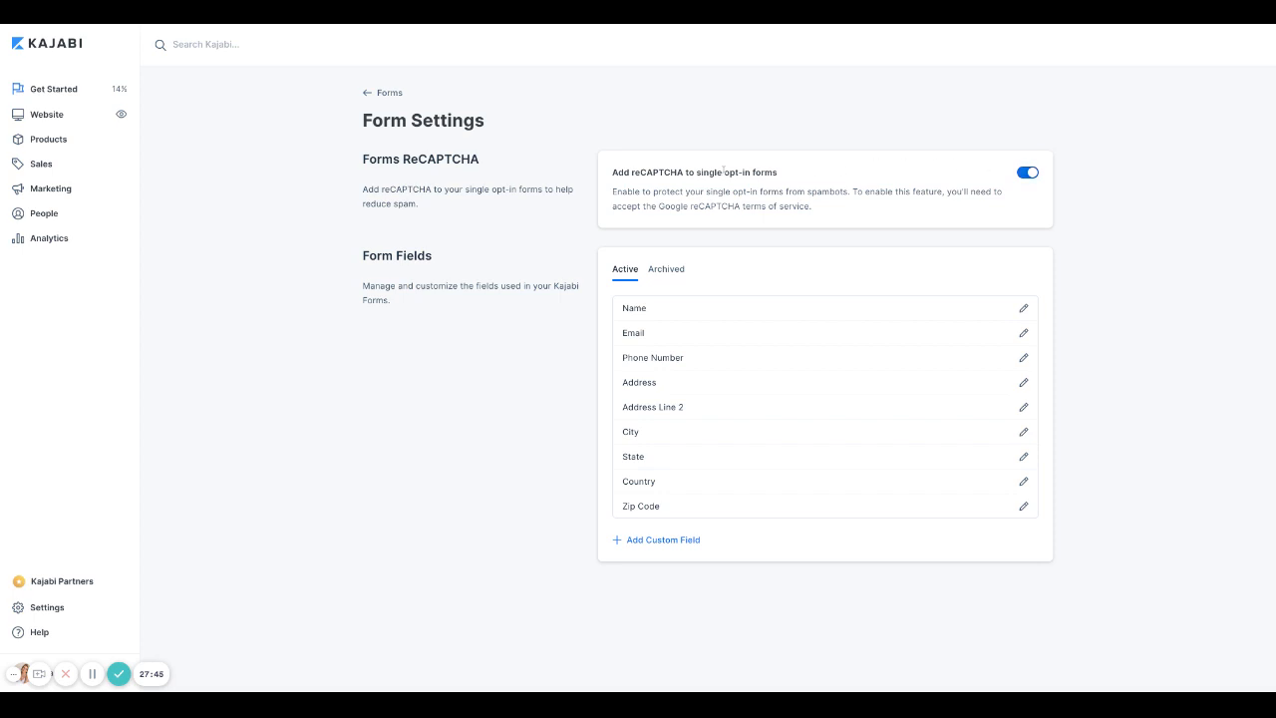
Step: Highlight 'single opt-in forms' in the reCAPTCHA card and start adding a custom form field
{"action": "left_click_drag", "start_coordinate": [696, 172], "coordinate": [778, 173]}
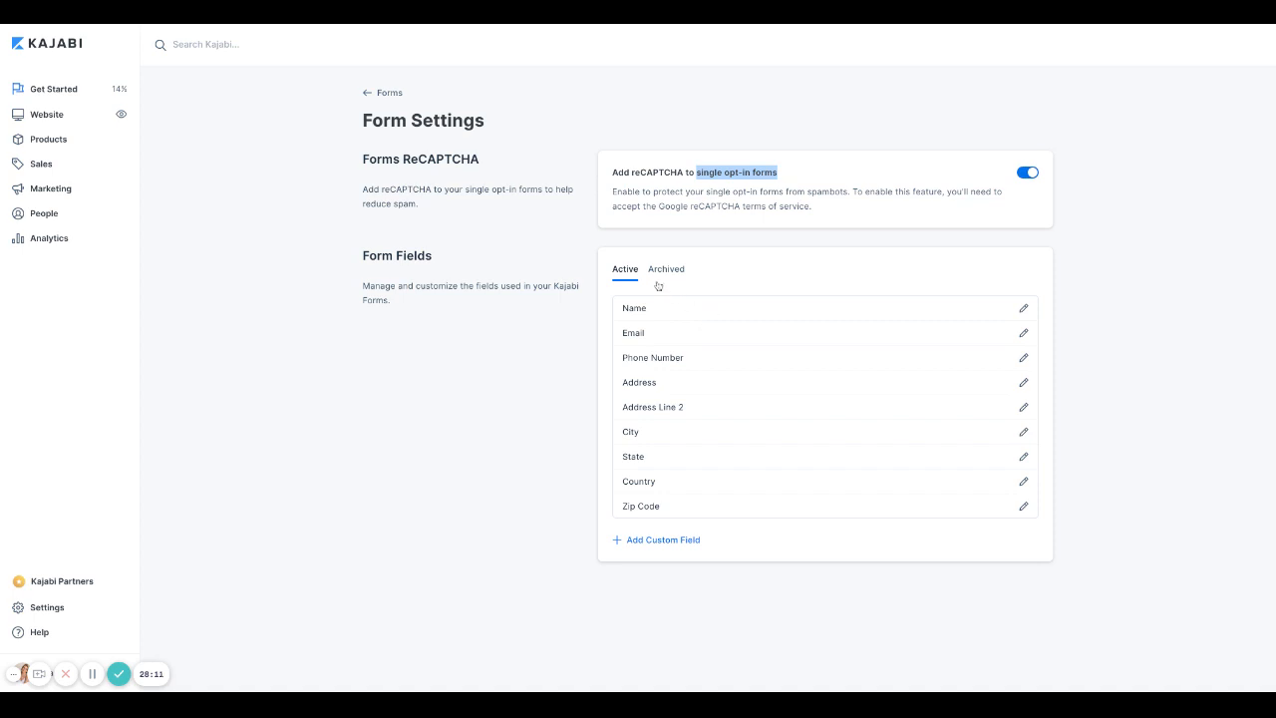
{"action": "left_click", "coordinate": [656, 546]}
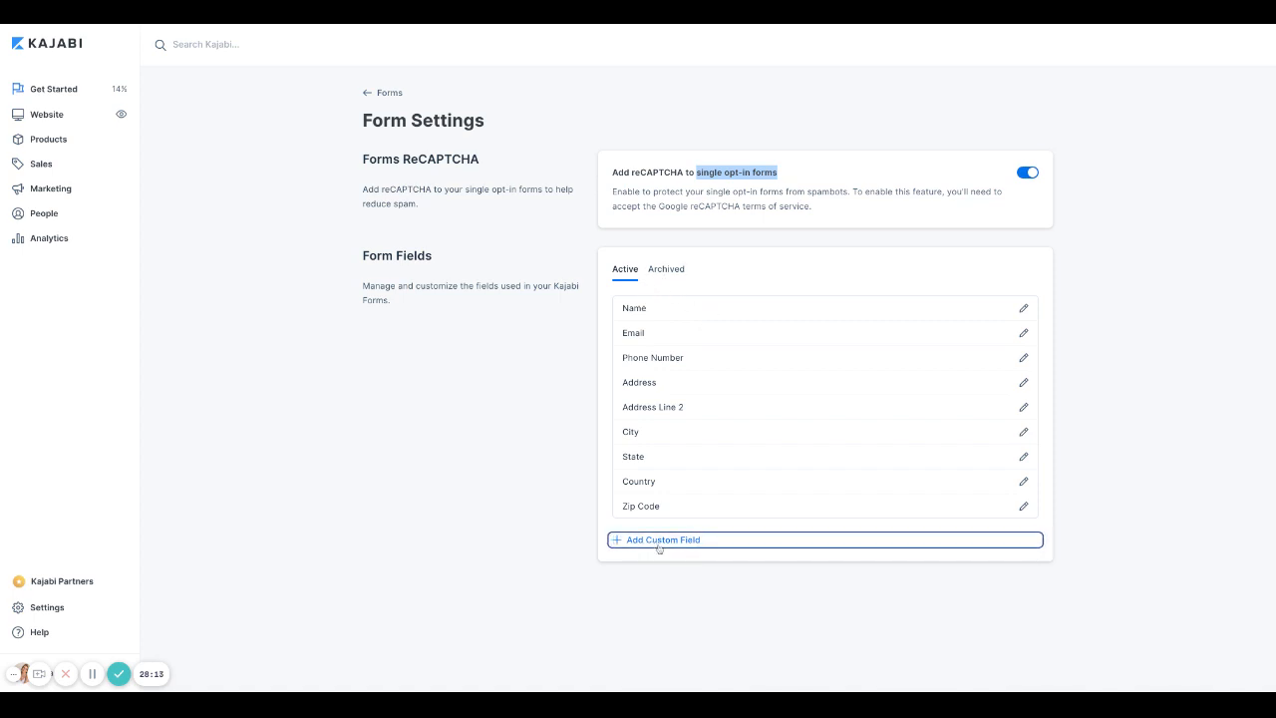
Step: Save an optional 'Instagram Handle' custom form field and return to the Settings page
{"action": "left_click", "coordinate": [530, 149]}
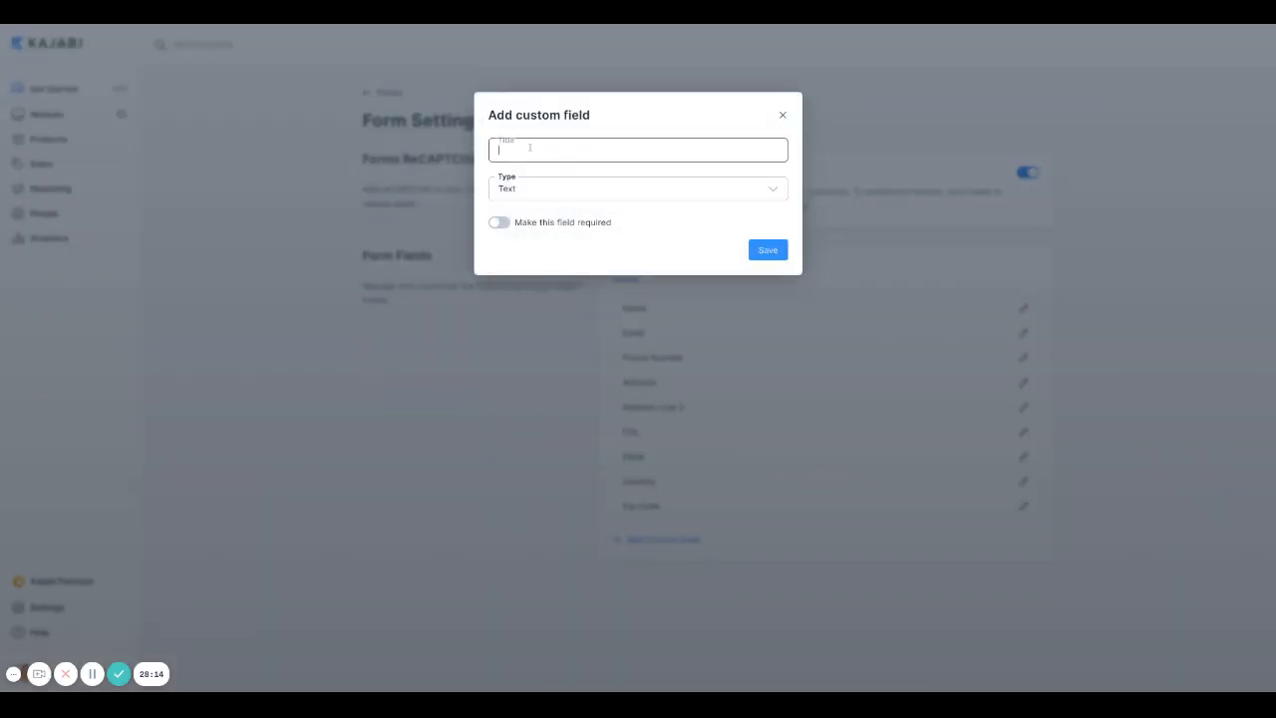
{"action": "type", "text": "Instagr"}
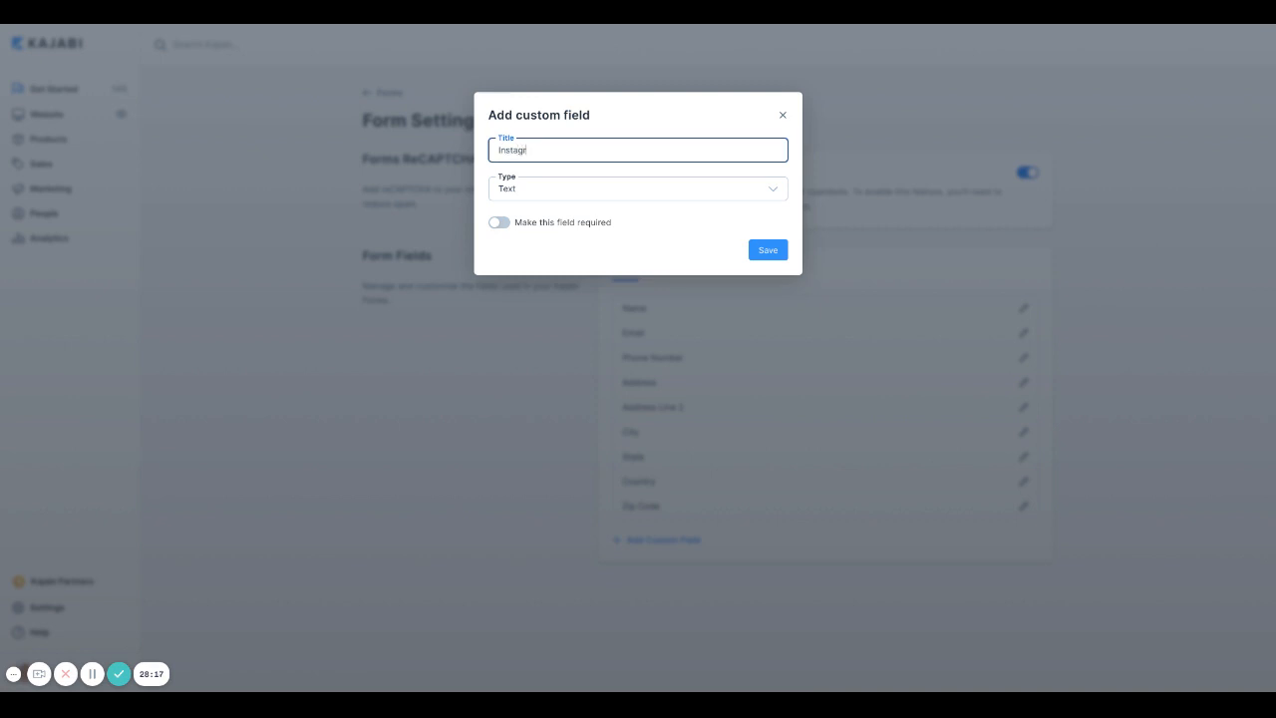
{"action": "type", "text": "am Handle"}
{"action": "left_click", "coordinate": [505, 226]}
{"action": "left_click", "coordinate": [526, 227]}
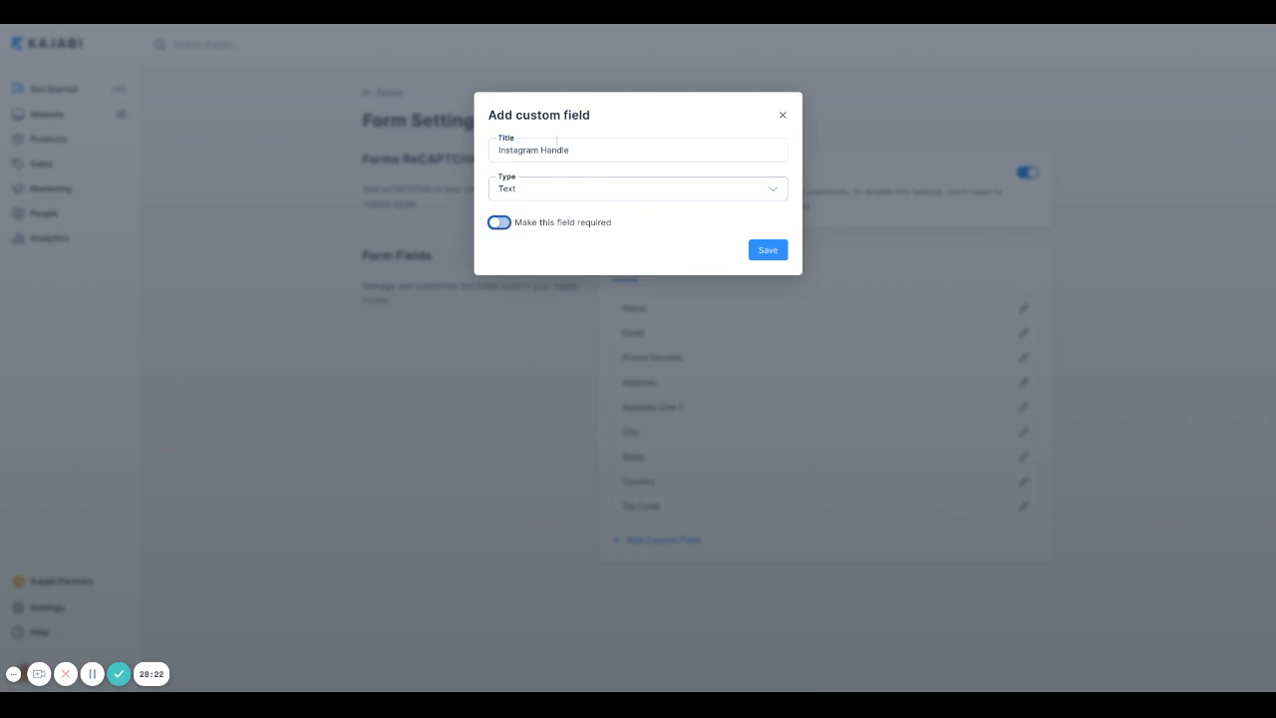
{"action": "left_click", "coordinate": [768, 250]}
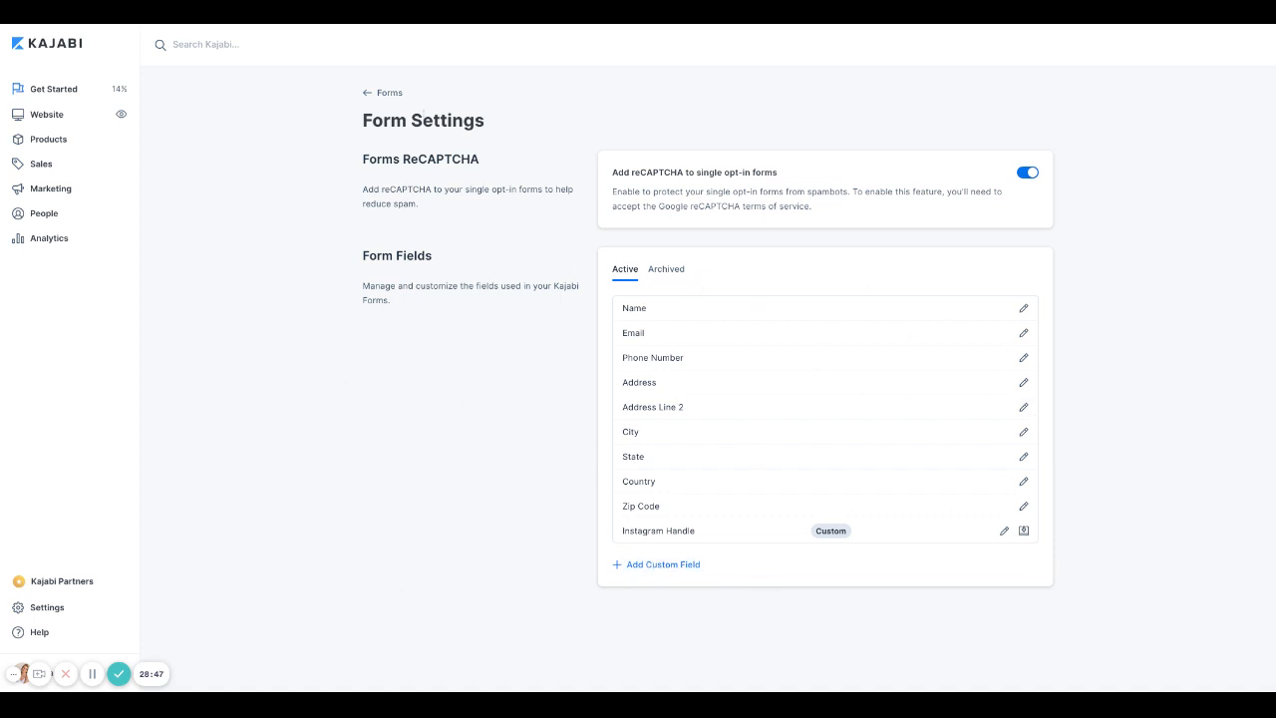
{"action": "left_click", "coordinate": [366, 95]}
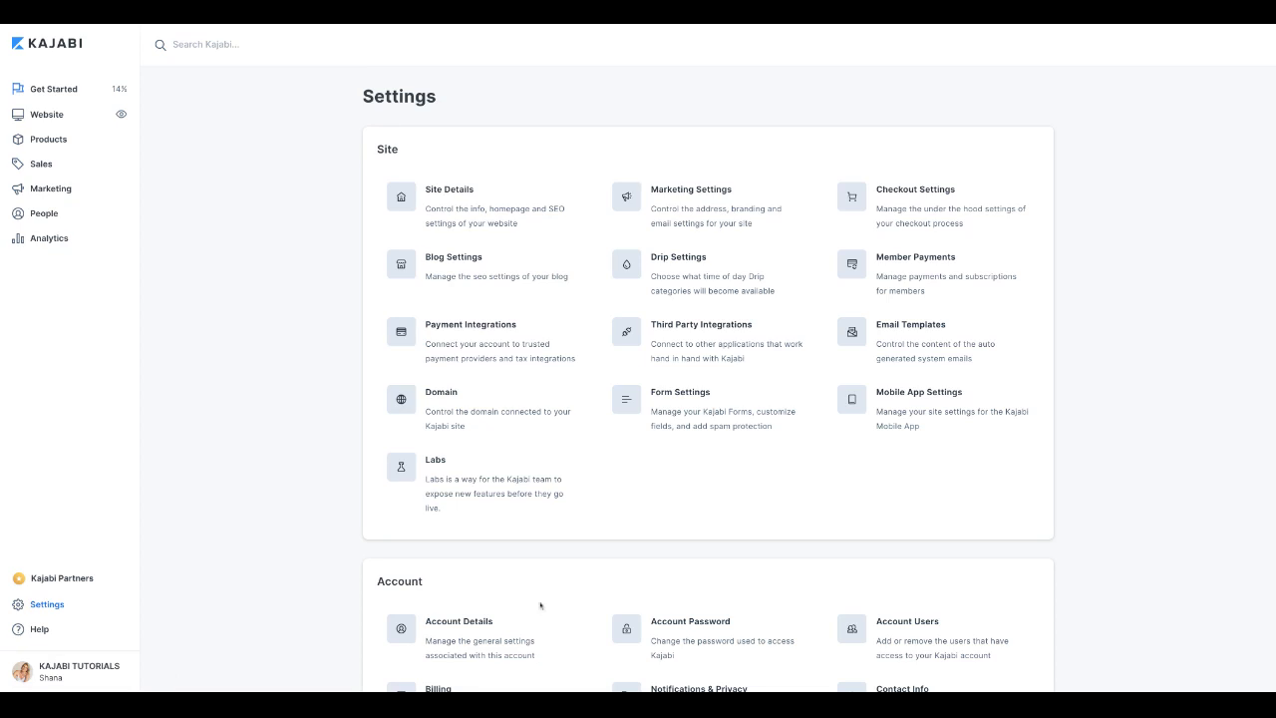
Step: In Third Party Integrations, turn on Facebook Pixel and open the Pixel and access-token guides
{"action": "left_click", "coordinate": [697, 339]}
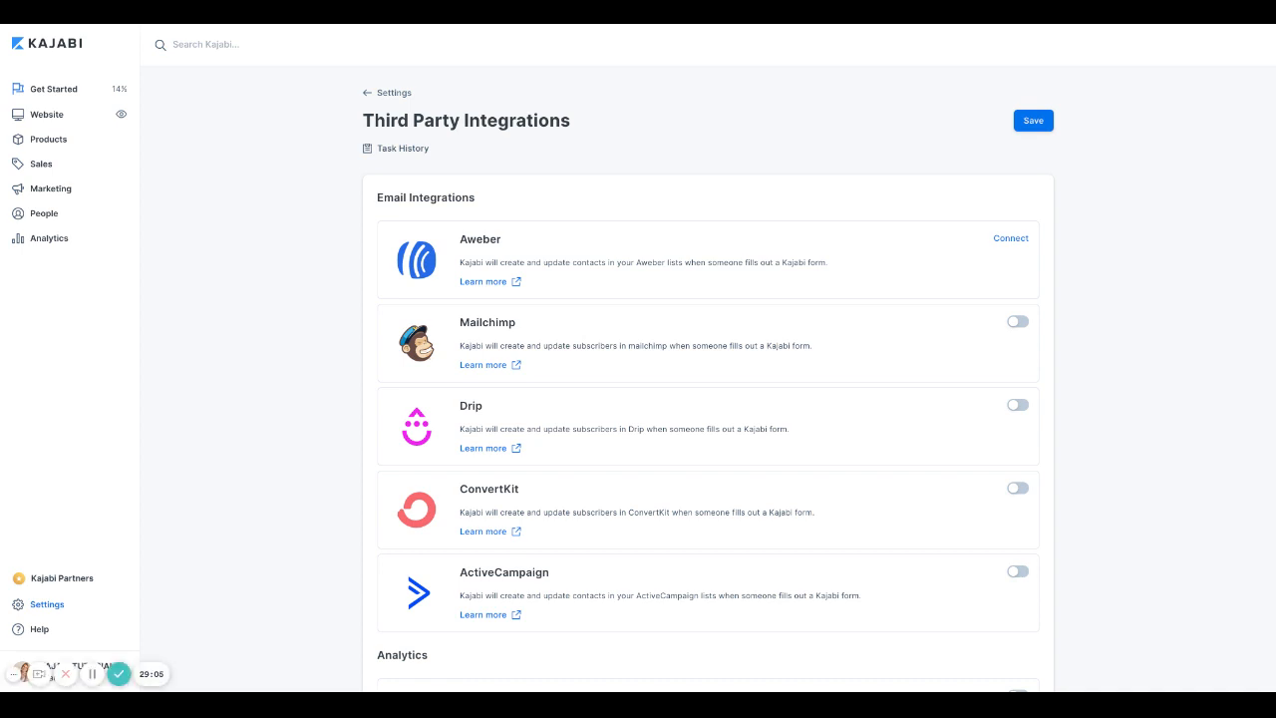
{"action": "scroll", "coordinate": [707, 379], "scroll_direction": "down", "scroll_amount": 5}
{"action": "scroll", "coordinate": [516, 391], "scroll_direction": "down", "scroll_amount": 1}
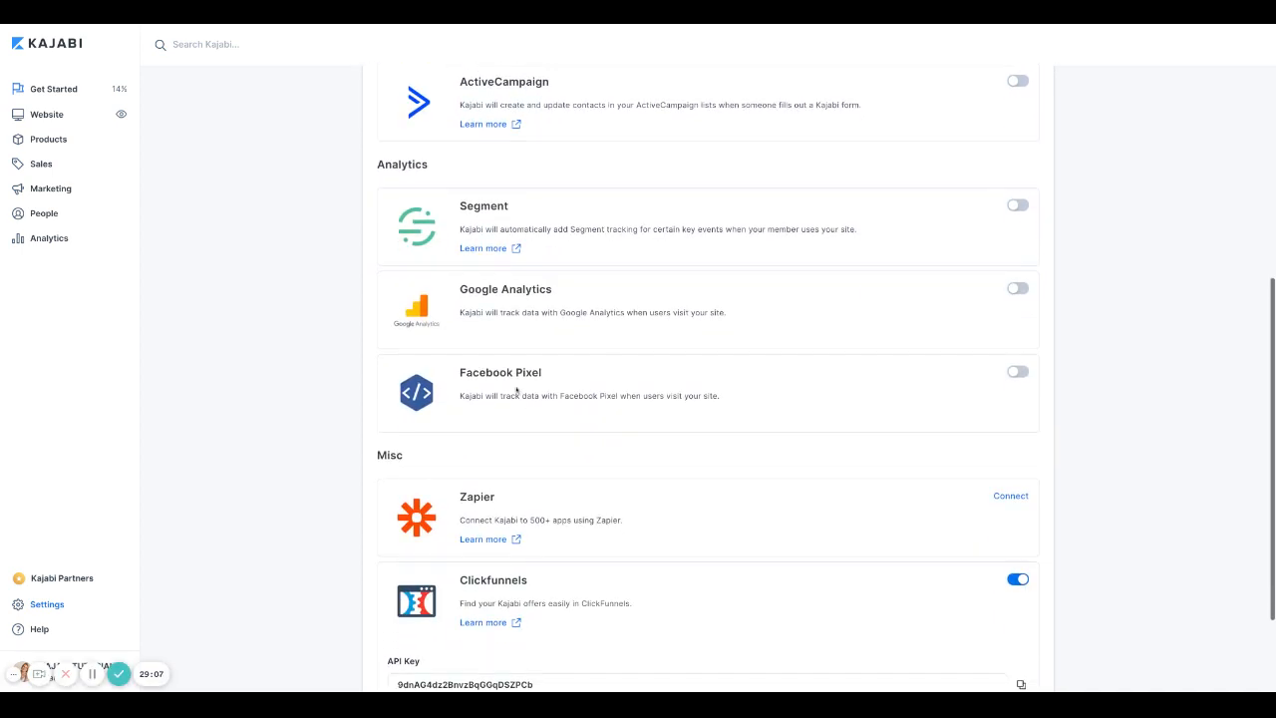
{"action": "left_click", "coordinate": [1016, 372]}
{"action": "scroll", "coordinate": [465, 424], "scroll_direction": "down", "scroll_amount": 1}
{"action": "left_click", "coordinate": [449, 360]}
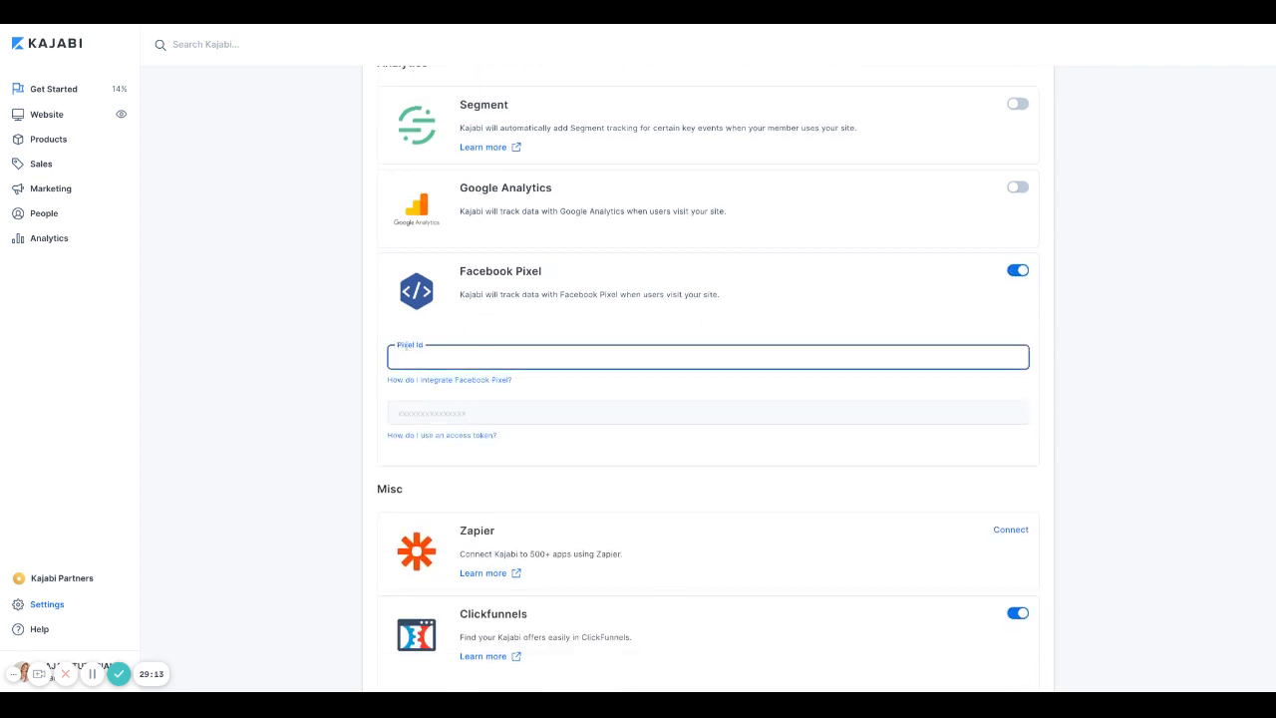
{"action": "left_click", "coordinate": [416, 422]}
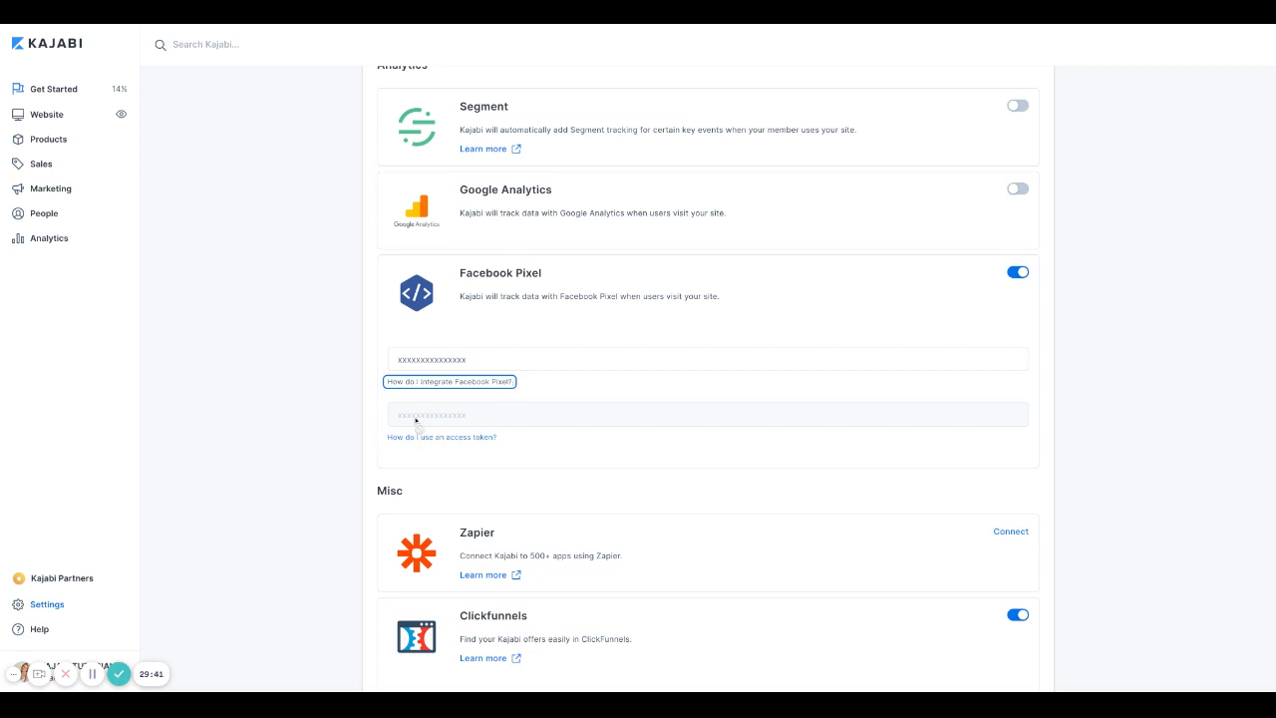
{"action": "left_click", "coordinate": [486, 438]}
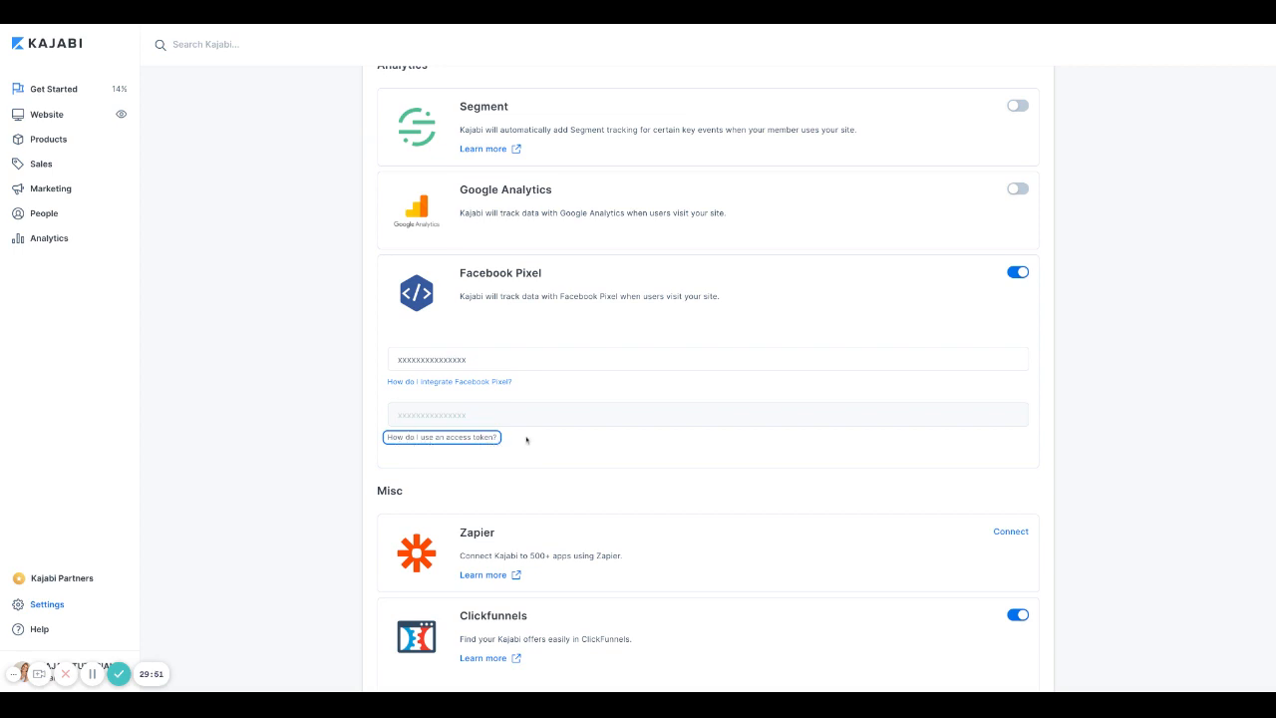
Step: Save the integration settings and go back to the Settings overview
{"action": "left_click", "coordinate": [256, 361]}
{"action": "scroll", "coordinate": [256, 363], "scroll_direction": "down", "scroll_amount": 3}
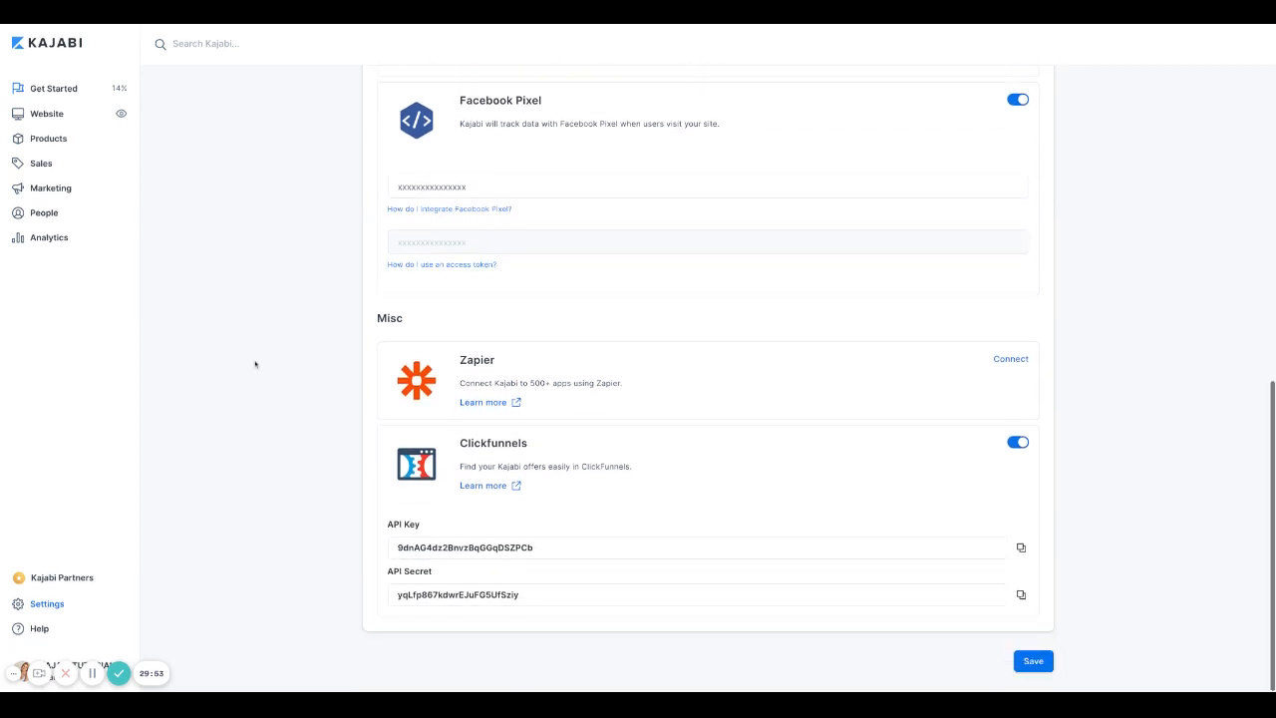
{"action": "scroll", "coordinate": [255, 364], "scroll_direction": "up", "scroll_amount": 5}
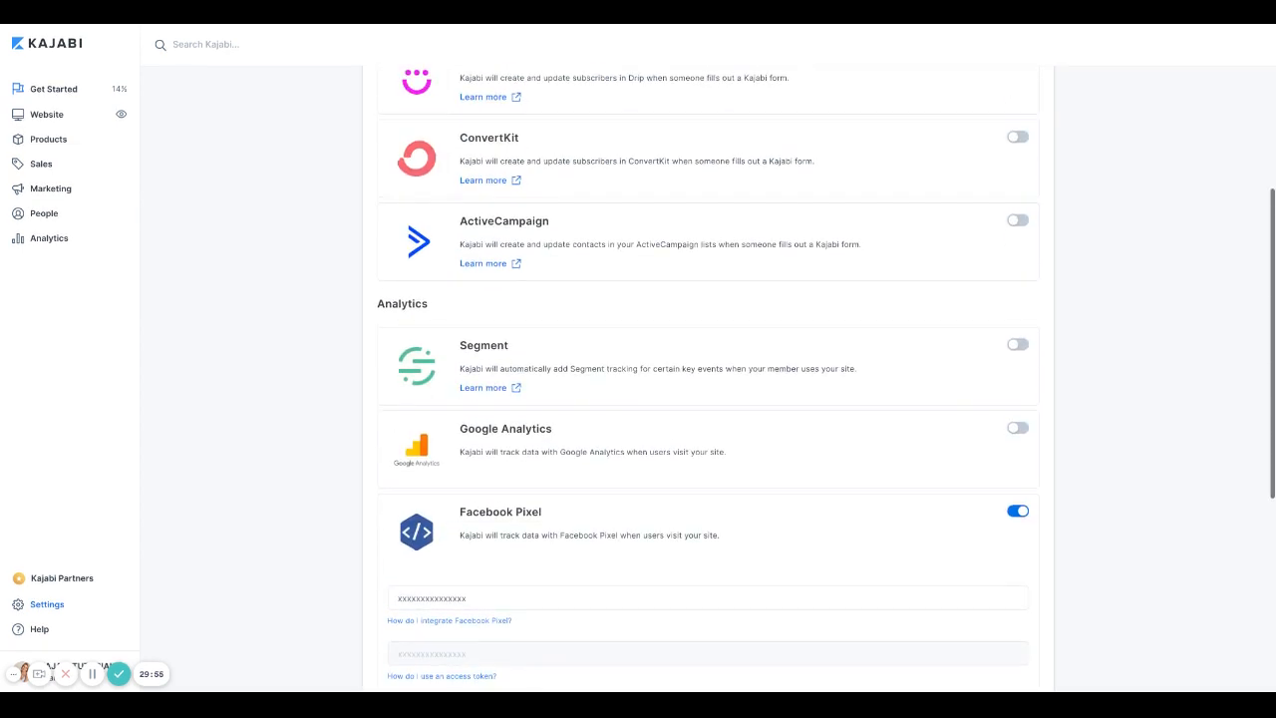
{"action": "scroll", "coordinate": [255, 364], "scroll_direction": "up", "scroll_amount": 4}
{"action": "left_click", "coordinate": [1031, 122]}
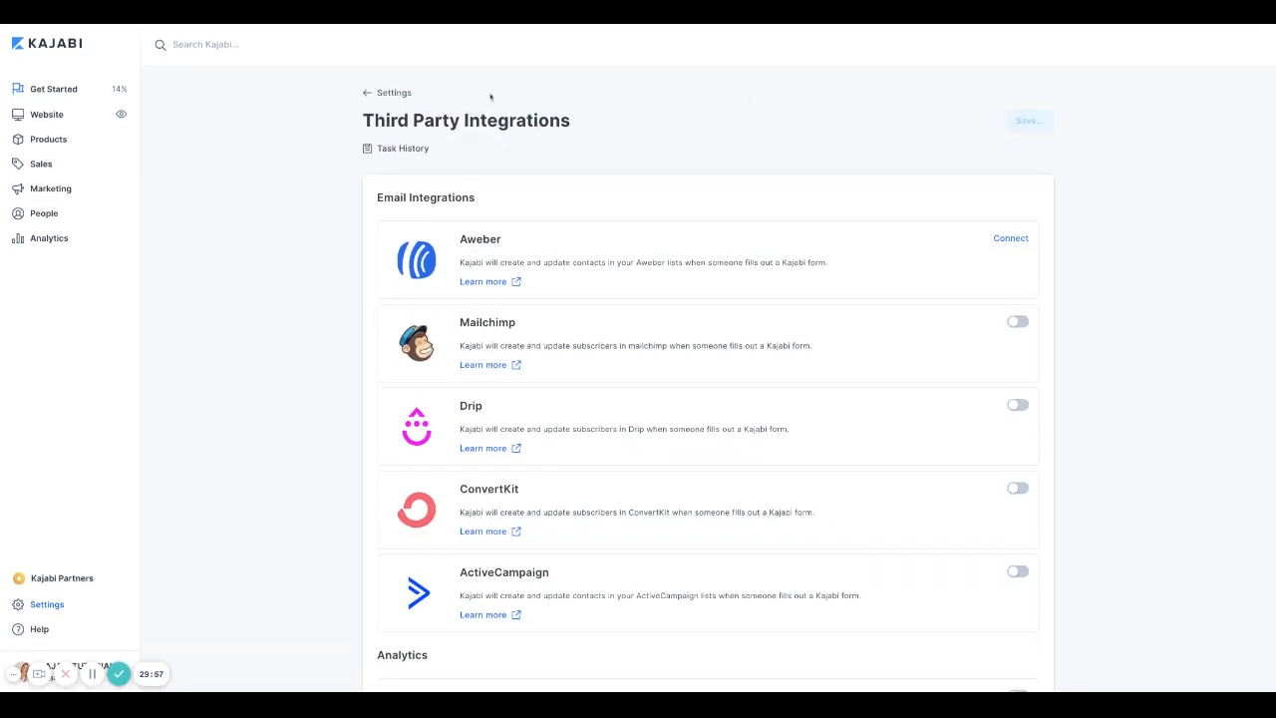
{"action": "left_click", "coordinate": [368, 92]}
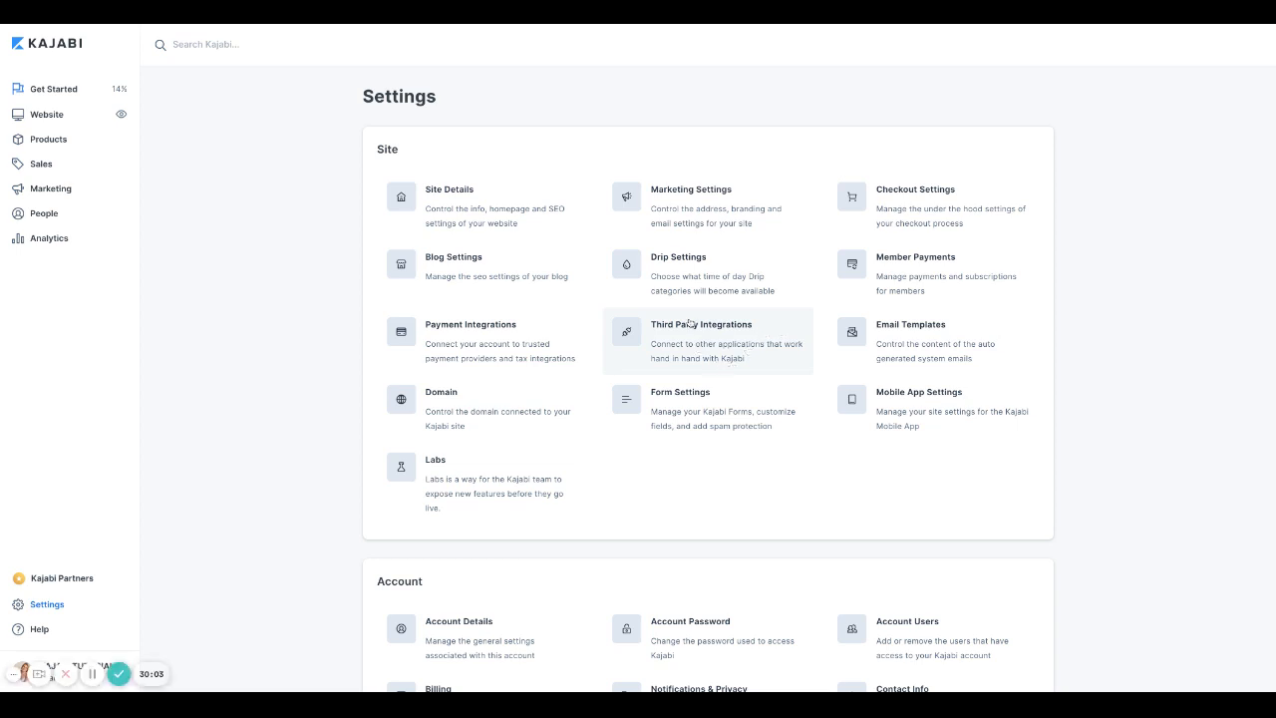
{"action": "scroll", "coordinate": [694, 261], "scroll_direction": "down", "scroll_amount": 1}
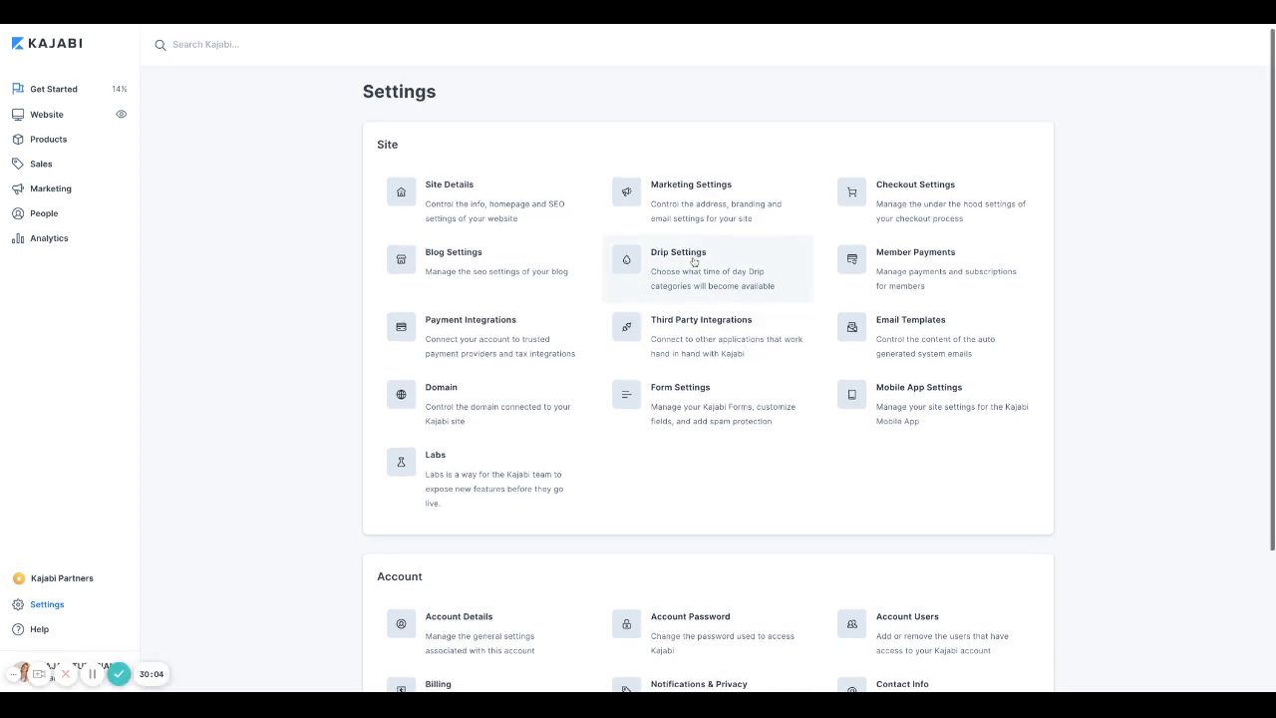
{"action": "left_click", "coordinate": [933, 273]}
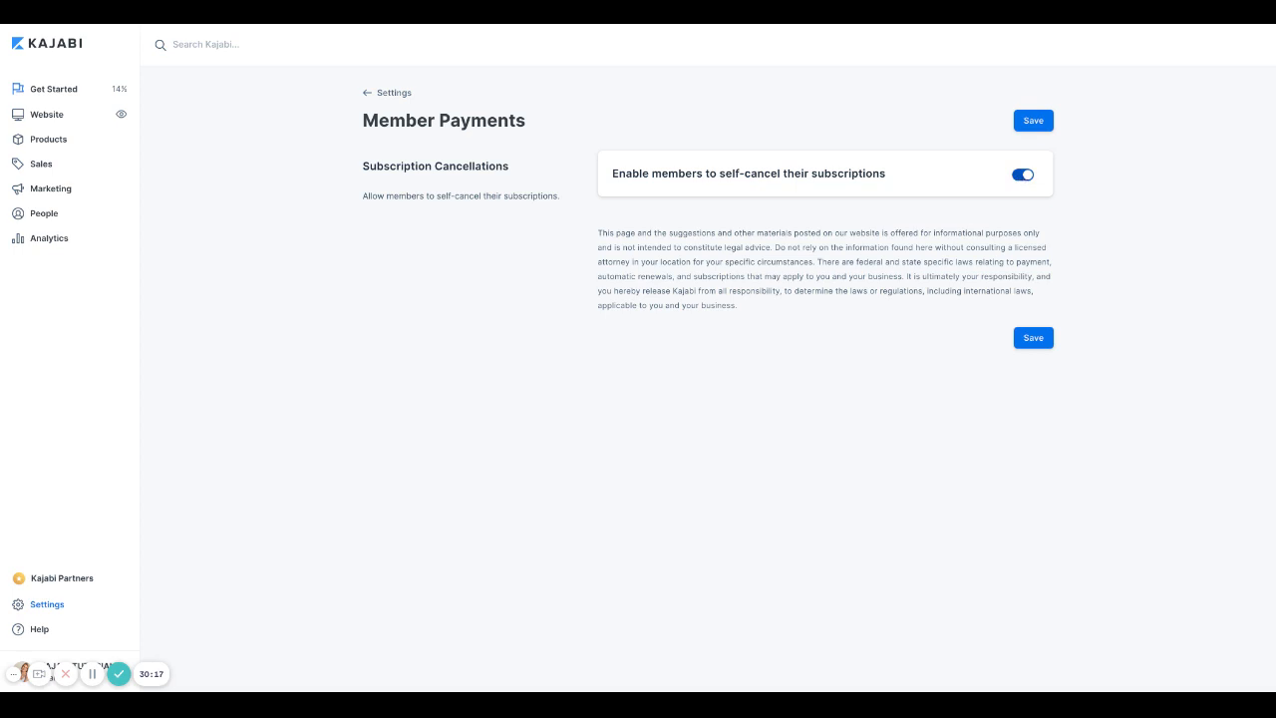
{"action": "left_click", "coordinate": [1027, 176]}
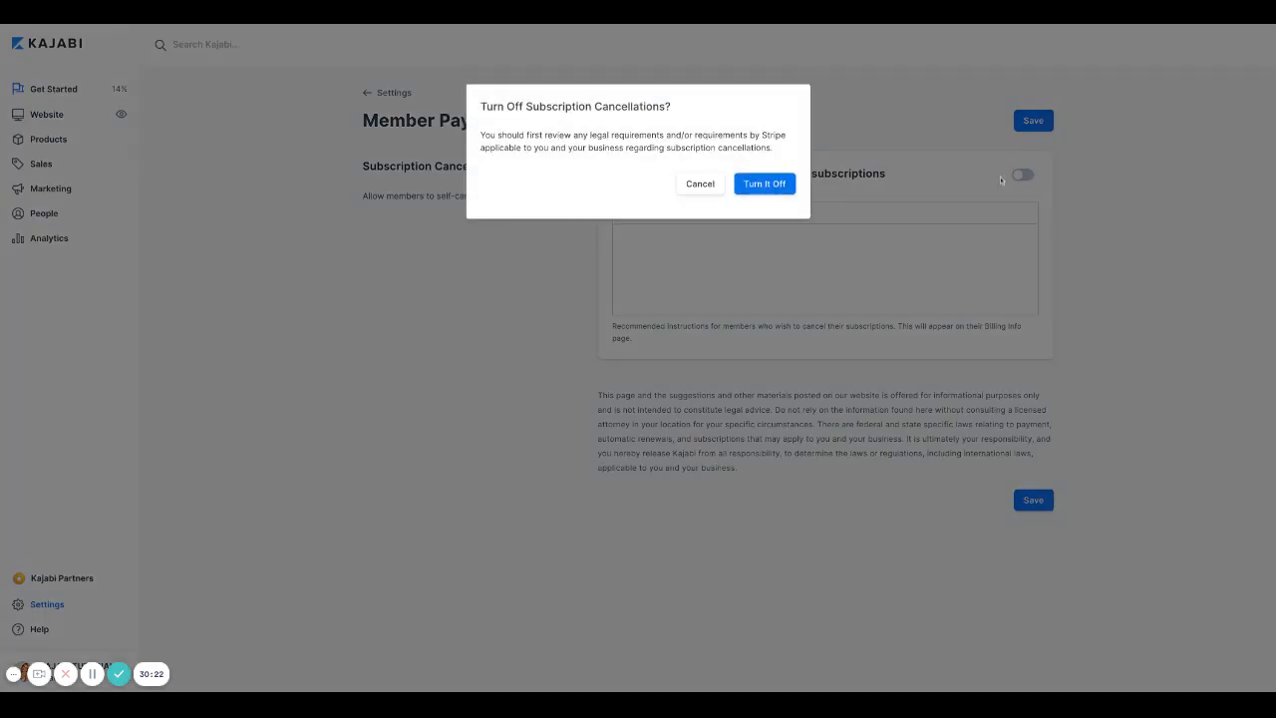
{"action": "left_click", "coordinate": [756, 189]}
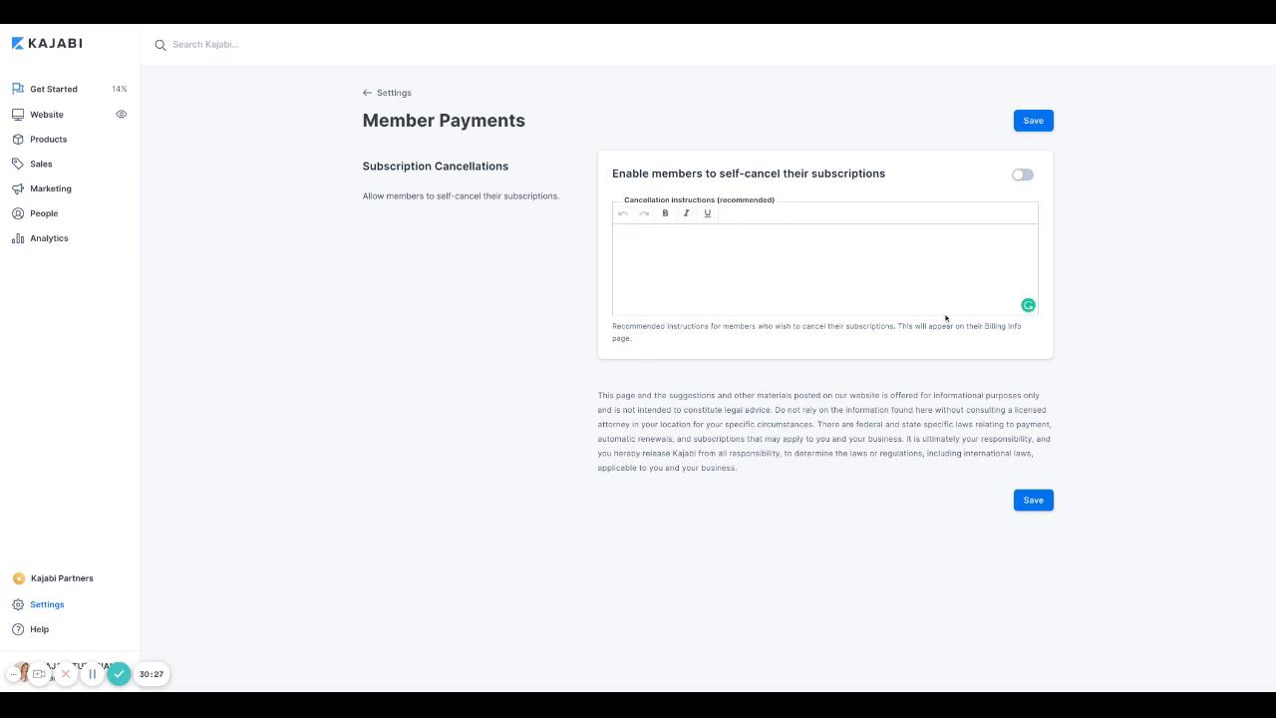
{"action": "left_click", "coordinate": [1027, 177]}
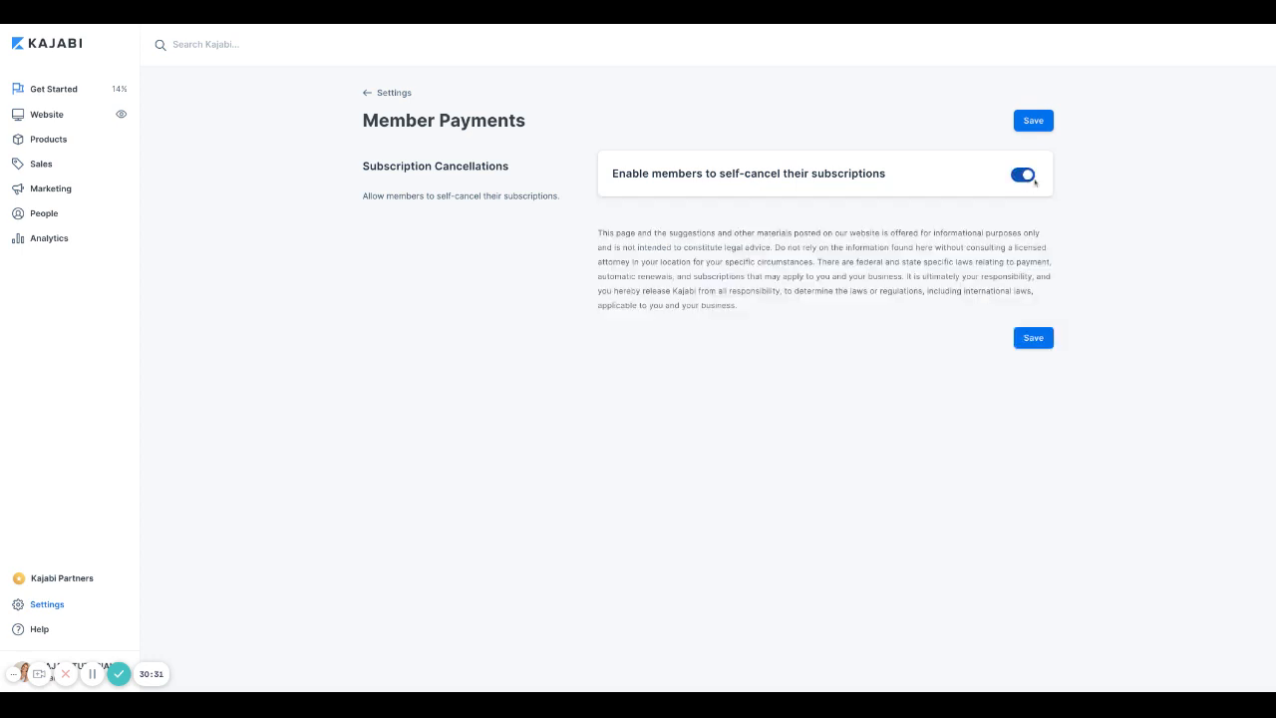
{"action": "left_click", "coordinate": [1040, 119]}
{"action": "left_click", "coordinate": [367, 94]}
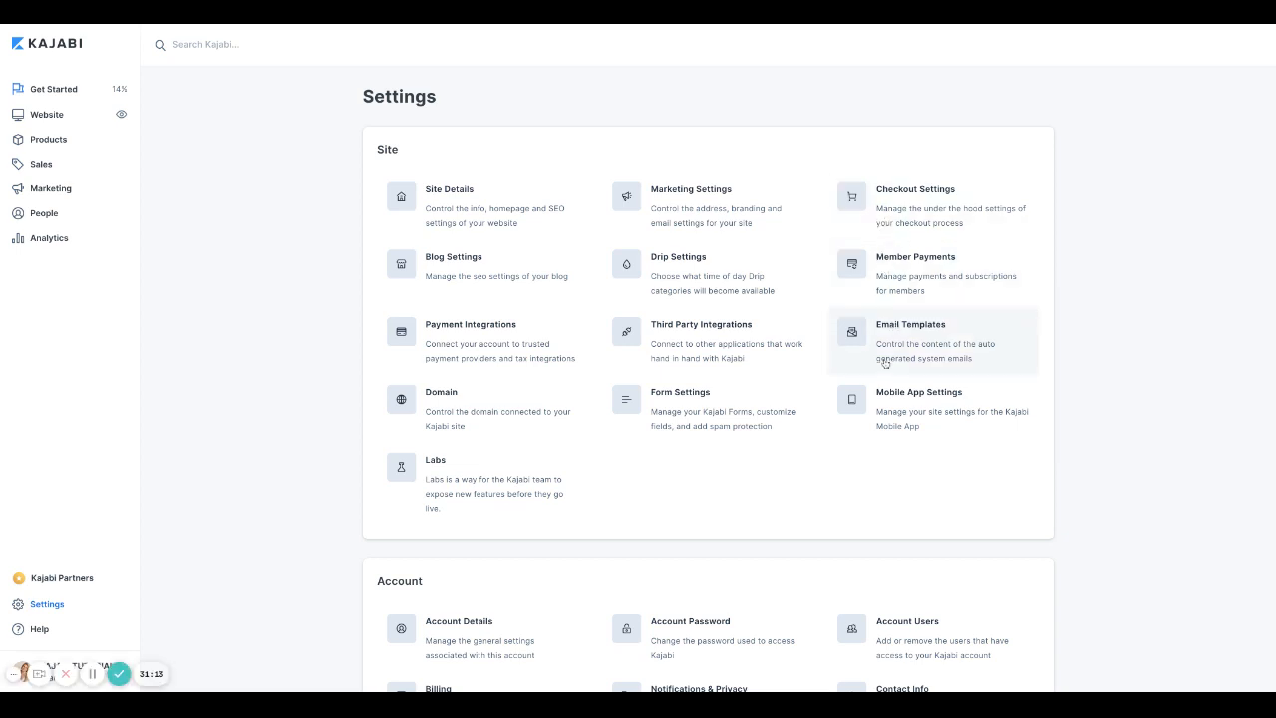
{"action": "left_click", "coordinate": [884, 346]}
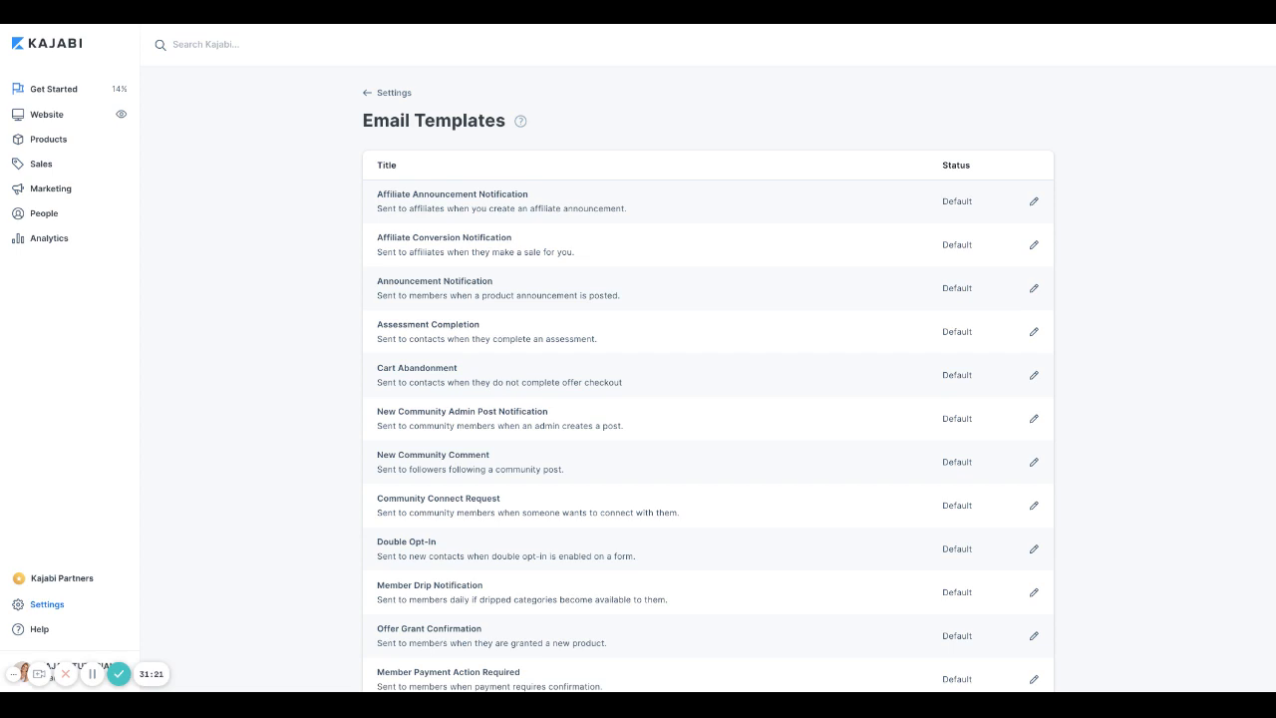
{"action": "scroll", "coordinate": [834, 393], "scroll_direction": "down", "scroll_amount": 3}
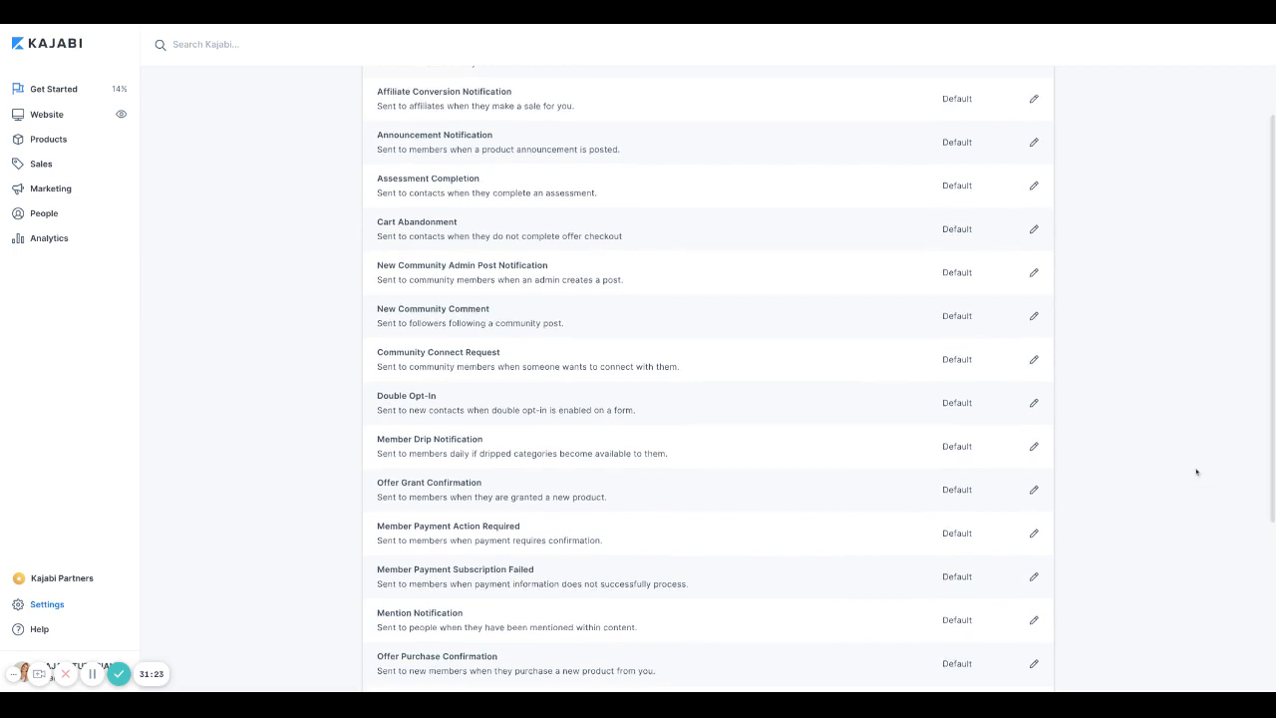
{"action": "scroll", "coordinate": [1197, 472], "scroll_direction": "down", "scroll_amount": 1}
{"action": "scroll", "coordinate": [1196, 472], "scroll_direction": "down", "scroll_amount": 1}
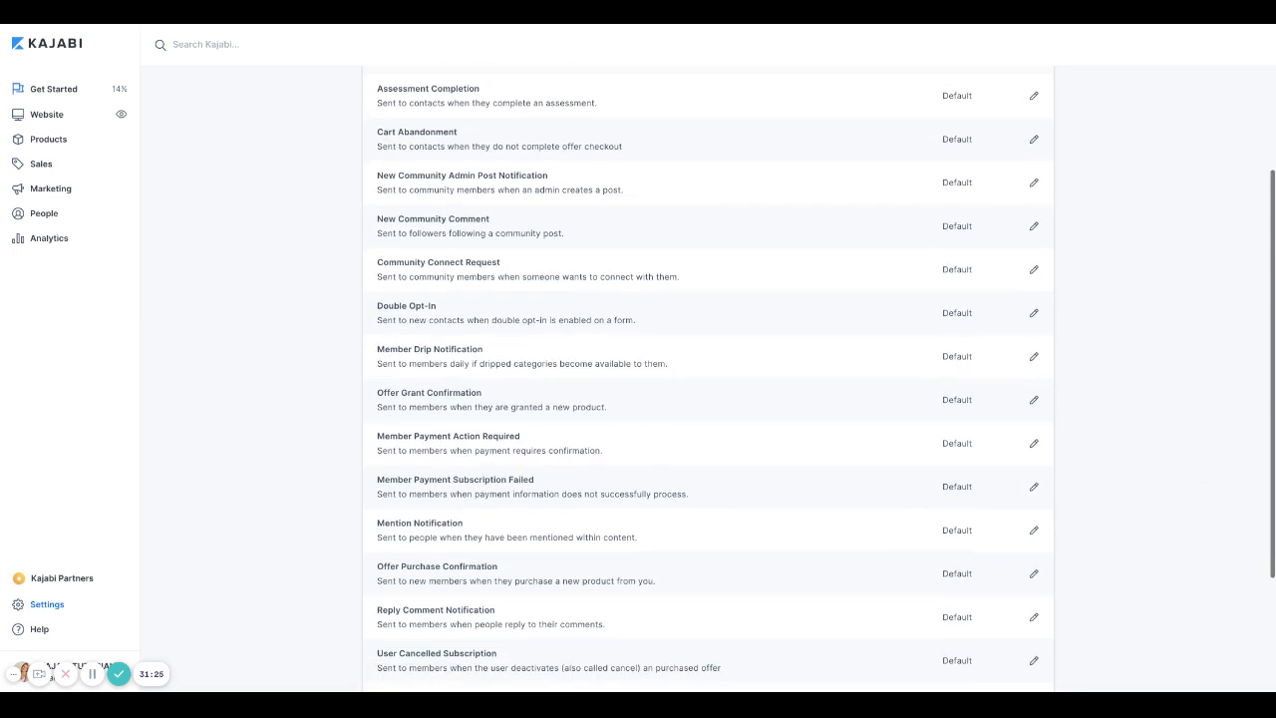
{"action": "scroll", "coordinate": [707, 379], "scroll_direction": "up", "scroll_amount": 5}
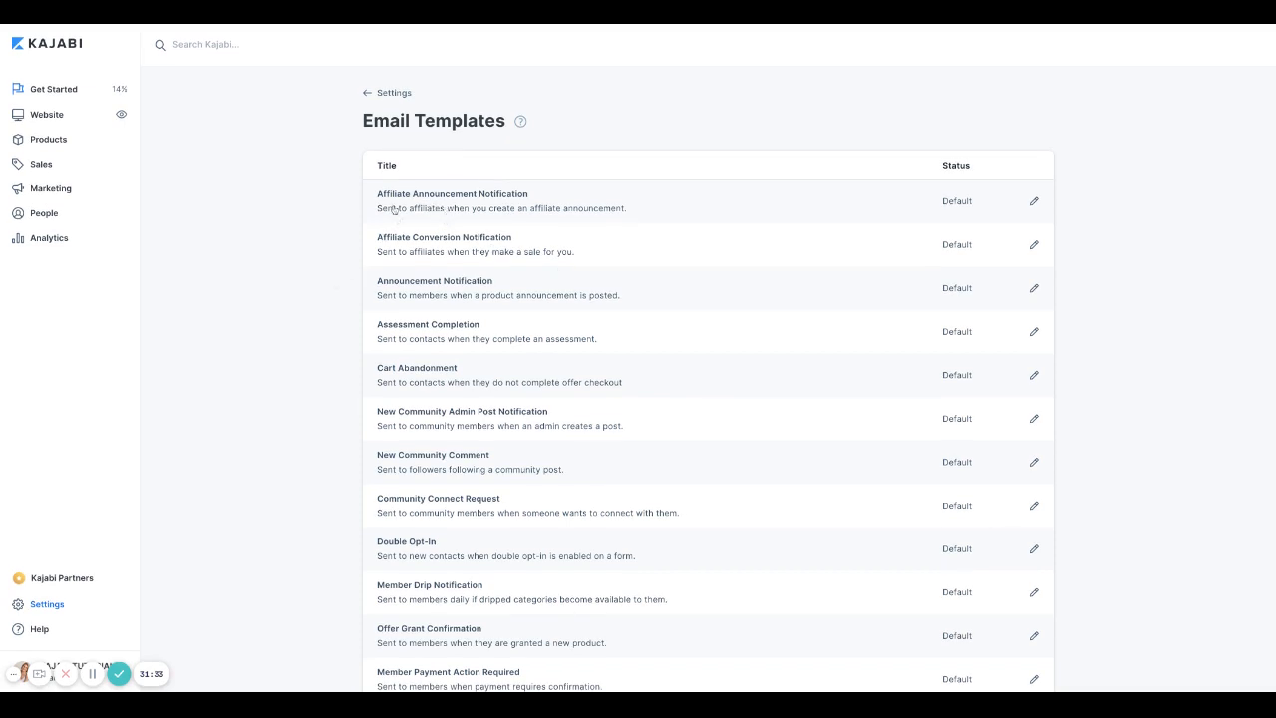
{"action": "scroll", "coordinate": [296, 360], "scroll_direction": "down", "scroll_amount": 1}
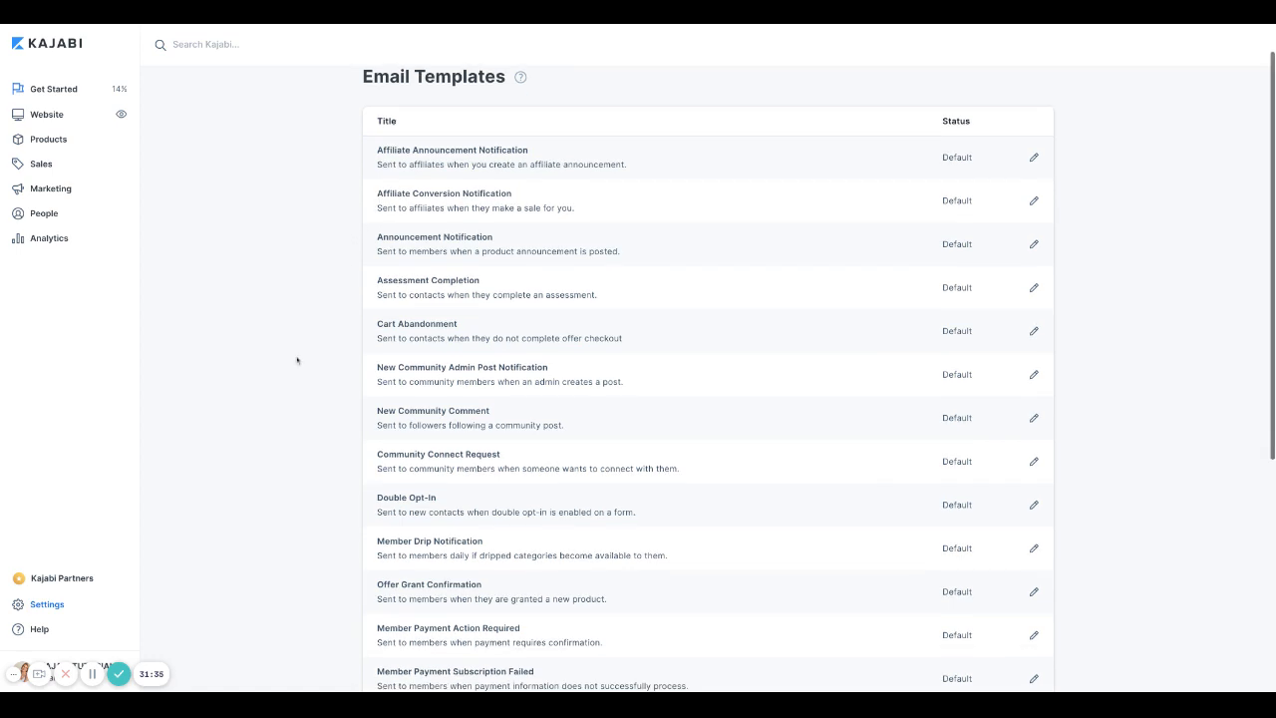
{"action": "scroll", "coordinate": [296, 360], "scroll_direction": "down", "scroll_amount": 2}
{"action": "scroll", "coordinate": [708, 379], "scroll_direction": "down", "scroll_amount": 3}
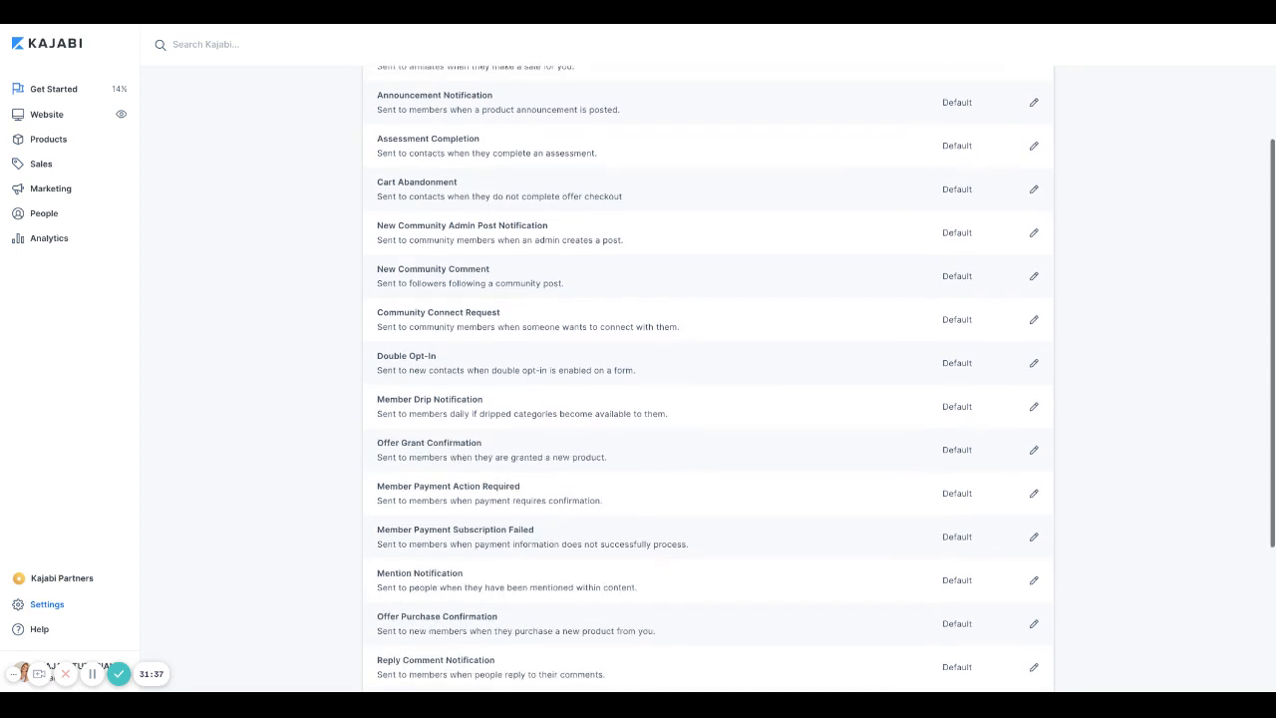
{"action": "scroll", "coordinate": [708, 379], "scroll_direction": "down", "scroll_amount": 1}
{"action": "scroll", "coordinate": [708, 379], "scroll_direction": "down", "scroll_amount": 2}
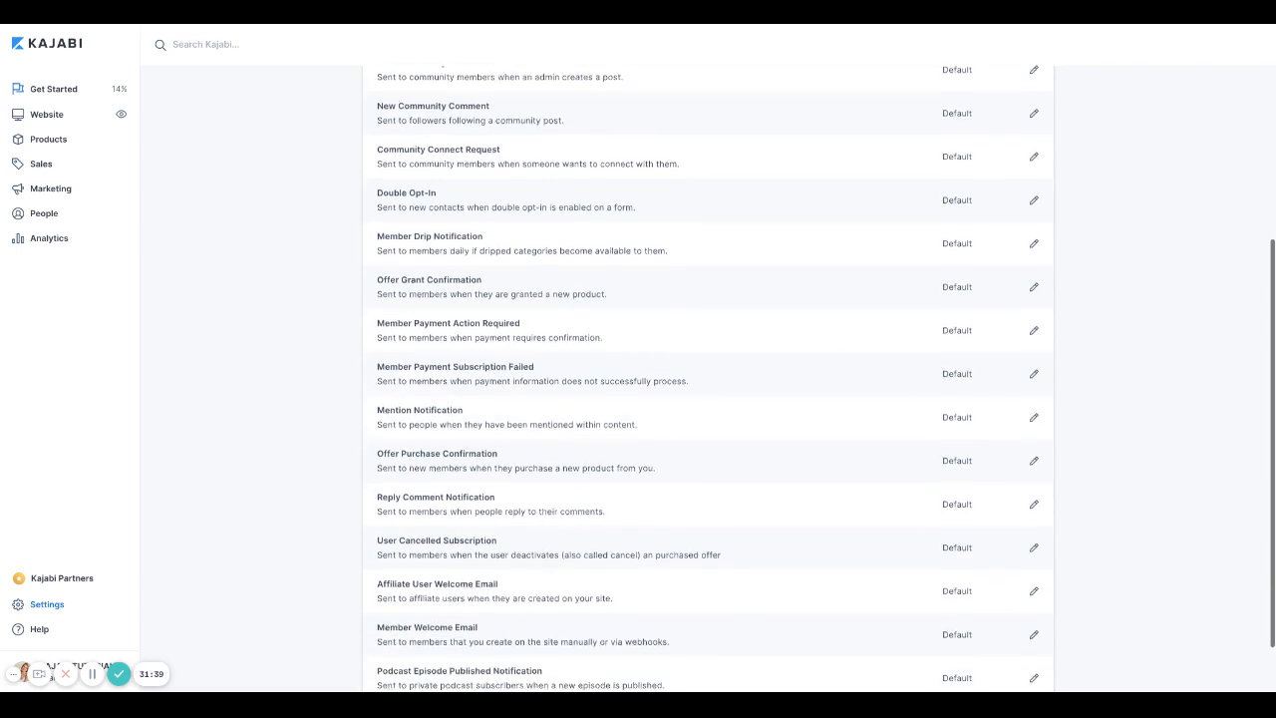
{"action": "scroll", "coordinate": [397, 403], "scroll_direction": "down", "scroll_amount": 1}
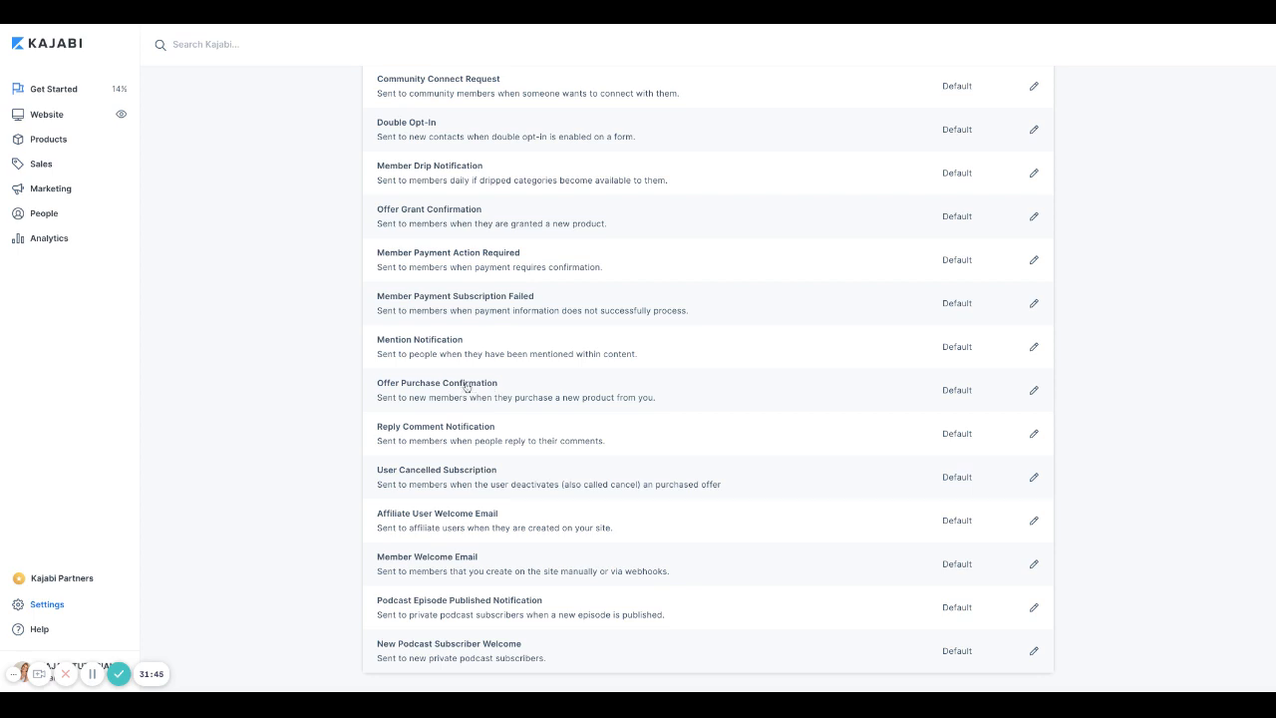
Step: Open the Offer Purchase Confirmation template and place the cursor in its body
{"action": "left_click", "coordinate": [466, 387]}
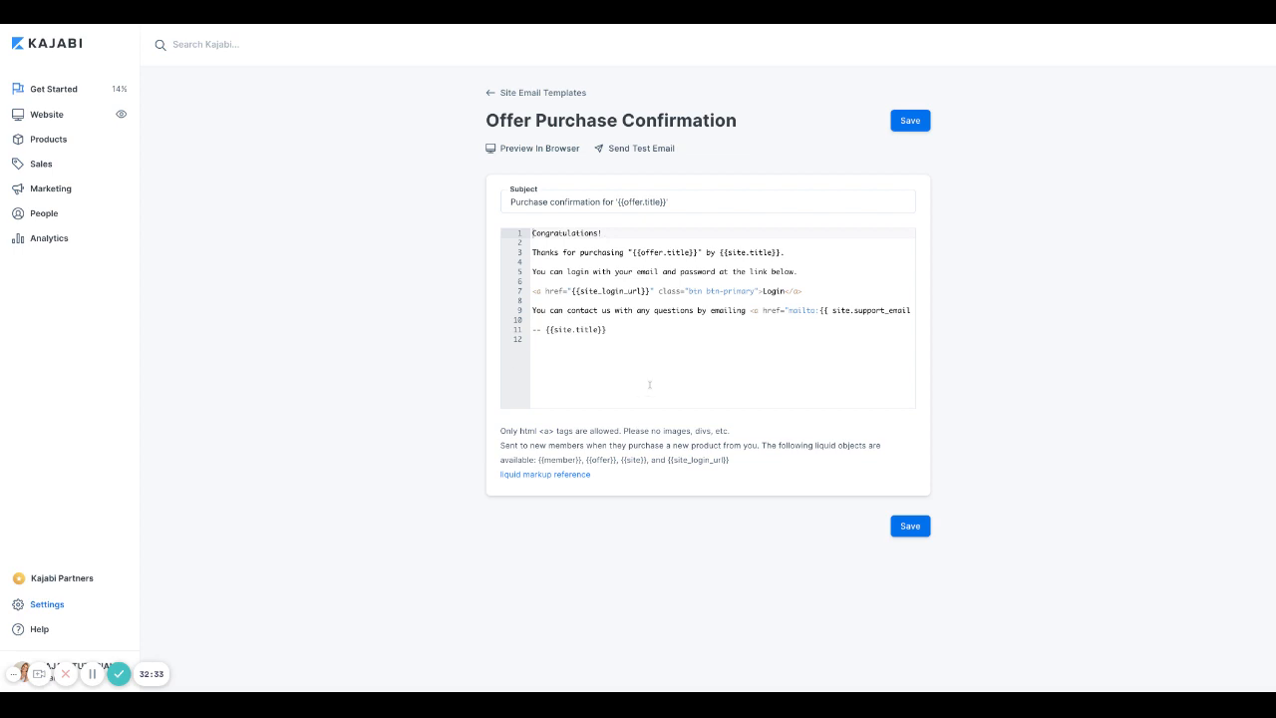
{"action": "left_click", "coordinate": [818, 284]}
{"action": "key", "text": "Return"}
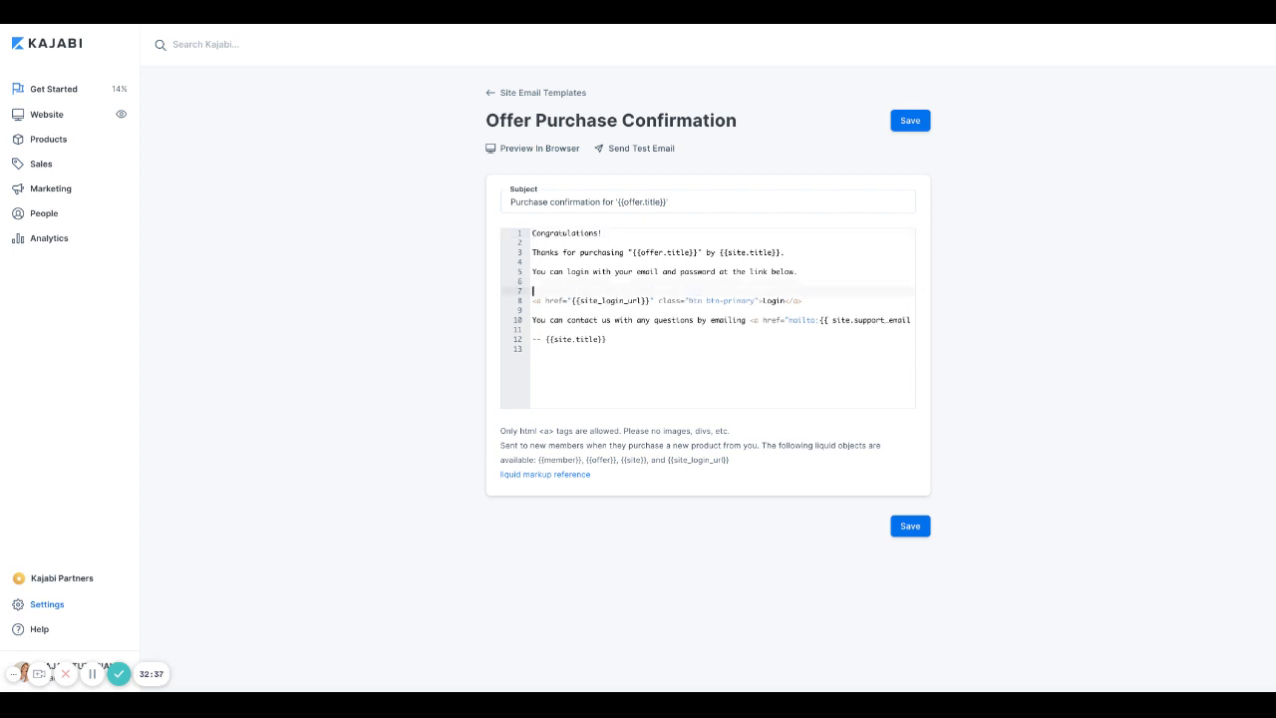
{"action": "key", "text": "Up"}
{"action": "key", "text": "BackSpace"}
Step: Add 'We appreciate your business,' and a name signature below the sign-off, then save
{"action": "left_click", "coordinate": [623, 331]}
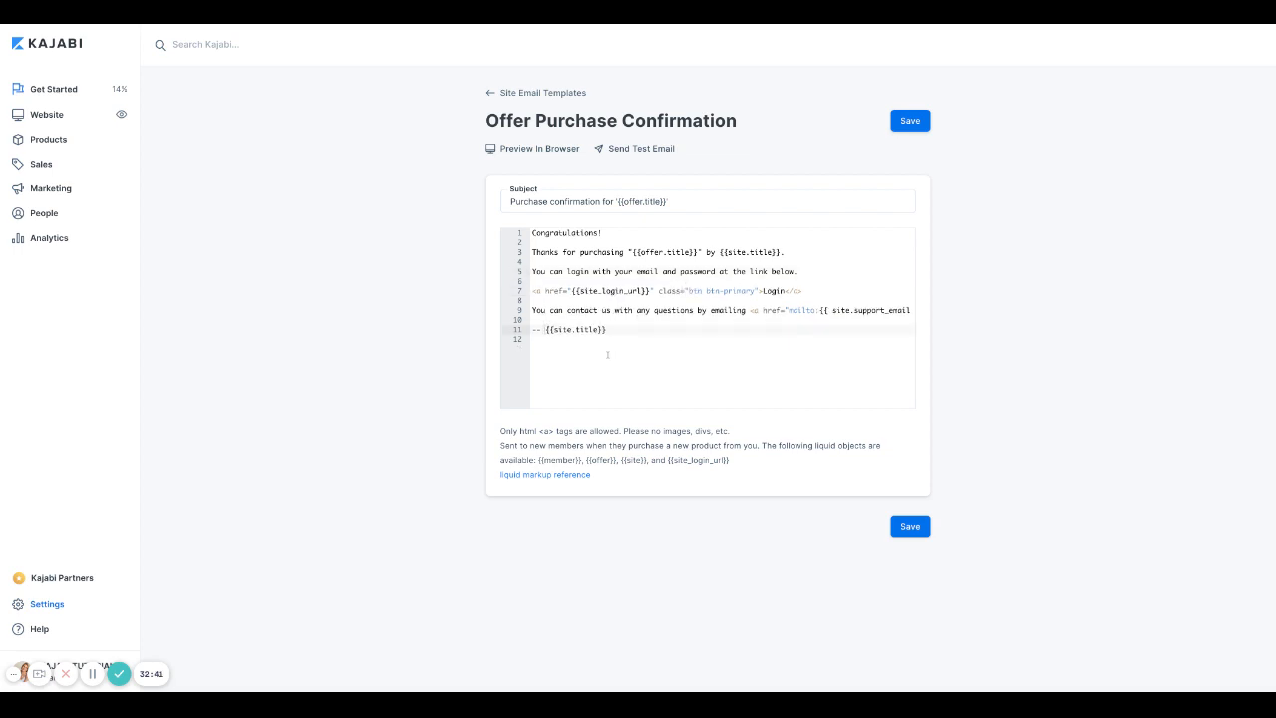
{"action": "key", "text": "Return"}
{"action": "key", "text": "Return"}
{"action": "type", "text": "We appreciate your business,"}
{"action": "key", "text": "Return"}
{"action": "type", "text": "Shana"}
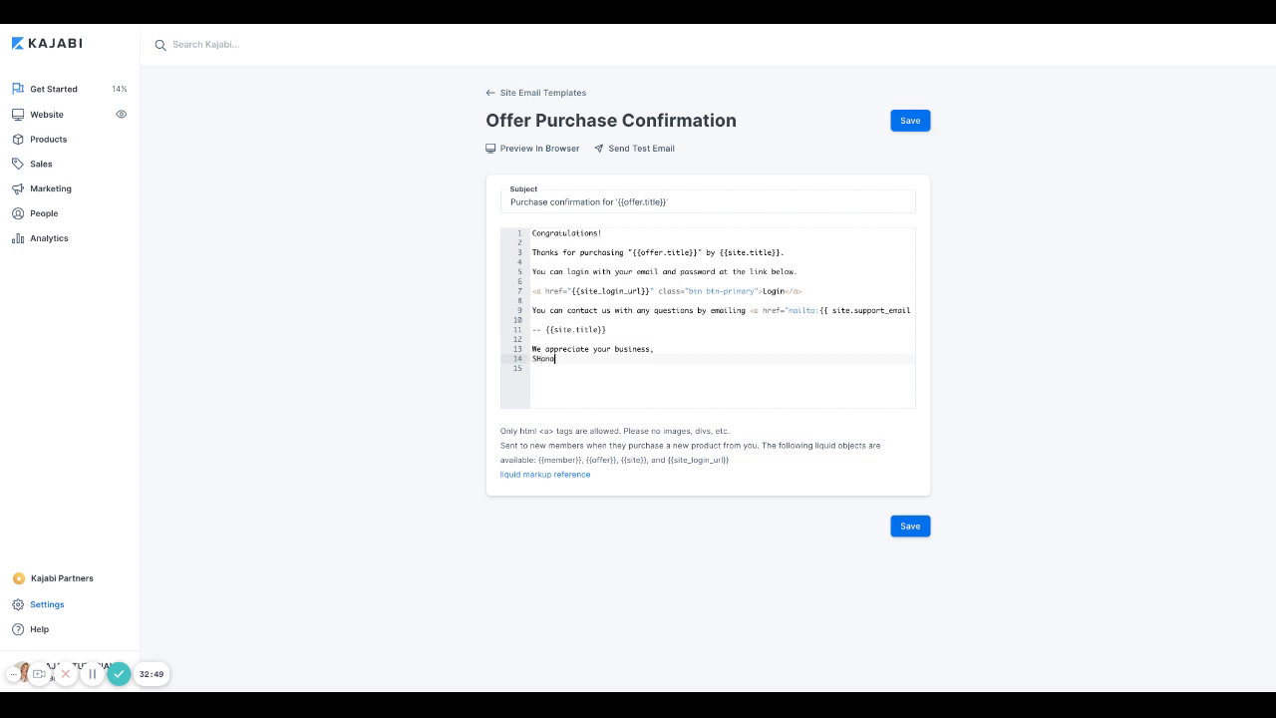
{"action": "key", "text": "BackSpace"}
{"action": "key", "text": "BackSpace"}
{"action": "key", "text": "BackSpace"}
{"action": "type", "text": "hana"}
{"action": "left_click", "coordinate": [908, 526]}
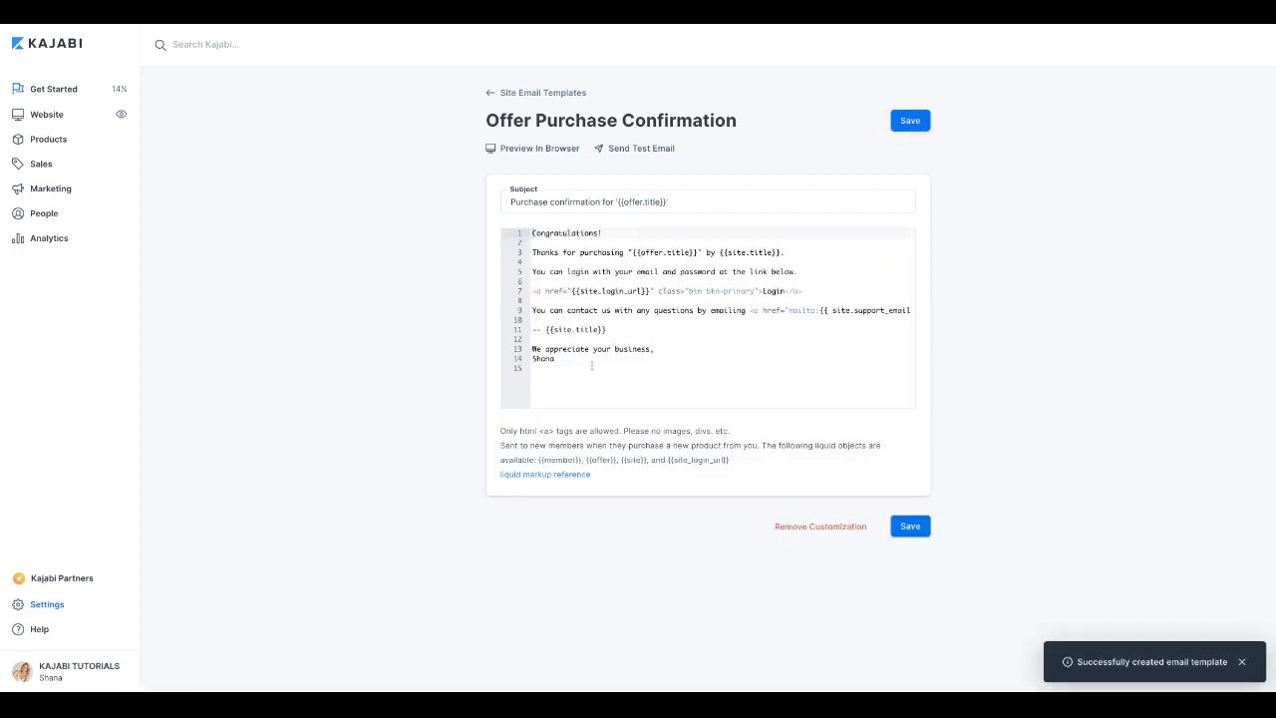
{"action": "left_click", "coordinate": [899, 336]}
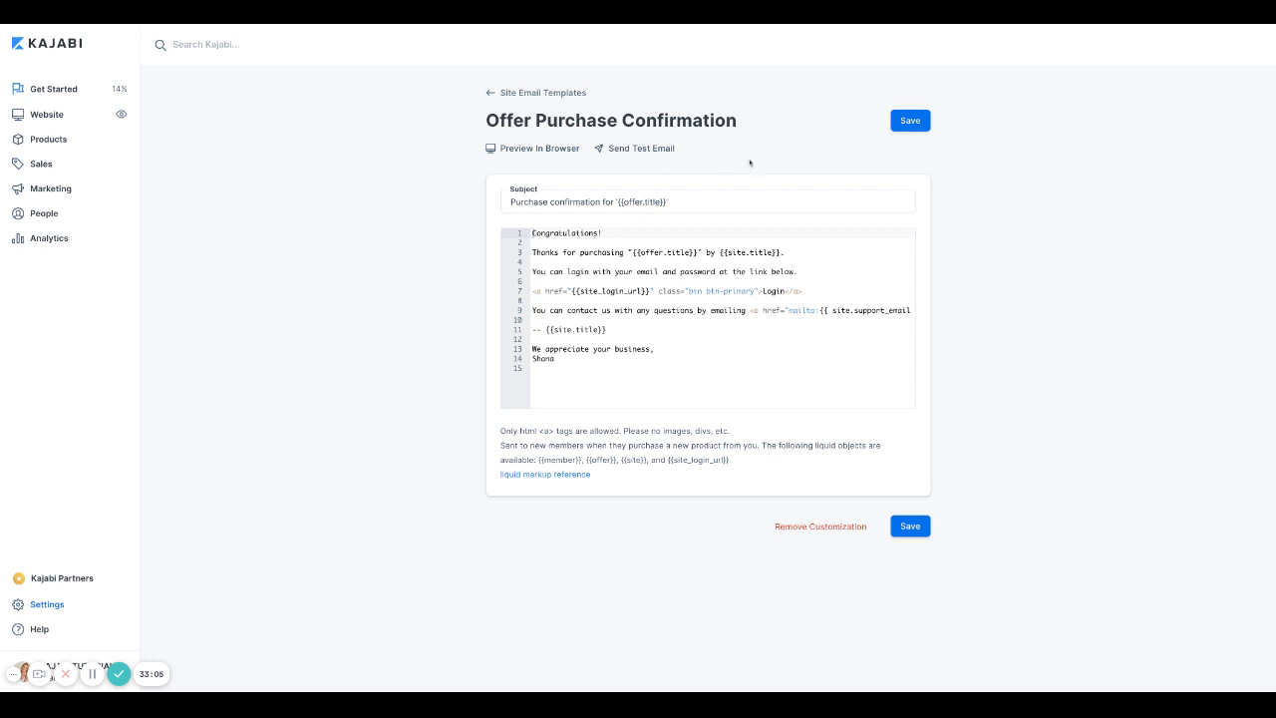
Step: Go back to the Site Email Templates list and scroll through the templates
{"action": "left_click", "coordinate": [492, 97]}
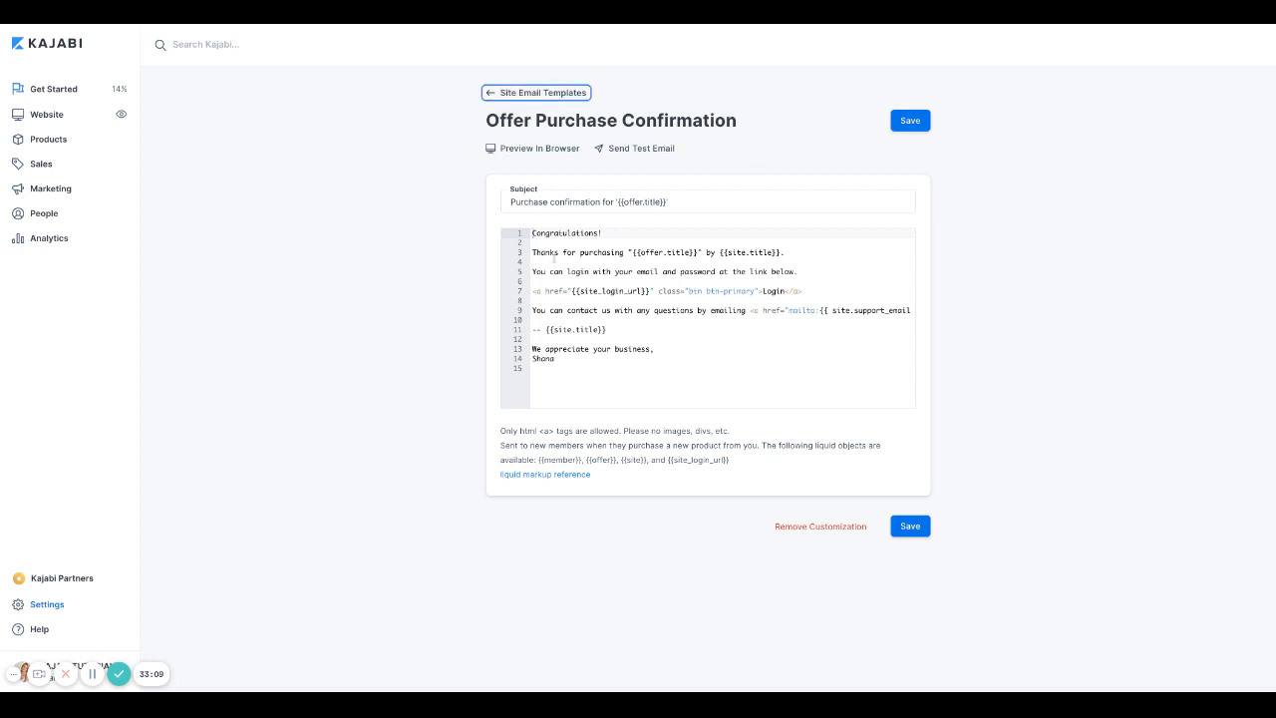
{"action": "scroll", "coordinate": [471, 455], "scroll_direction": "down", "scroll_amount": 5}
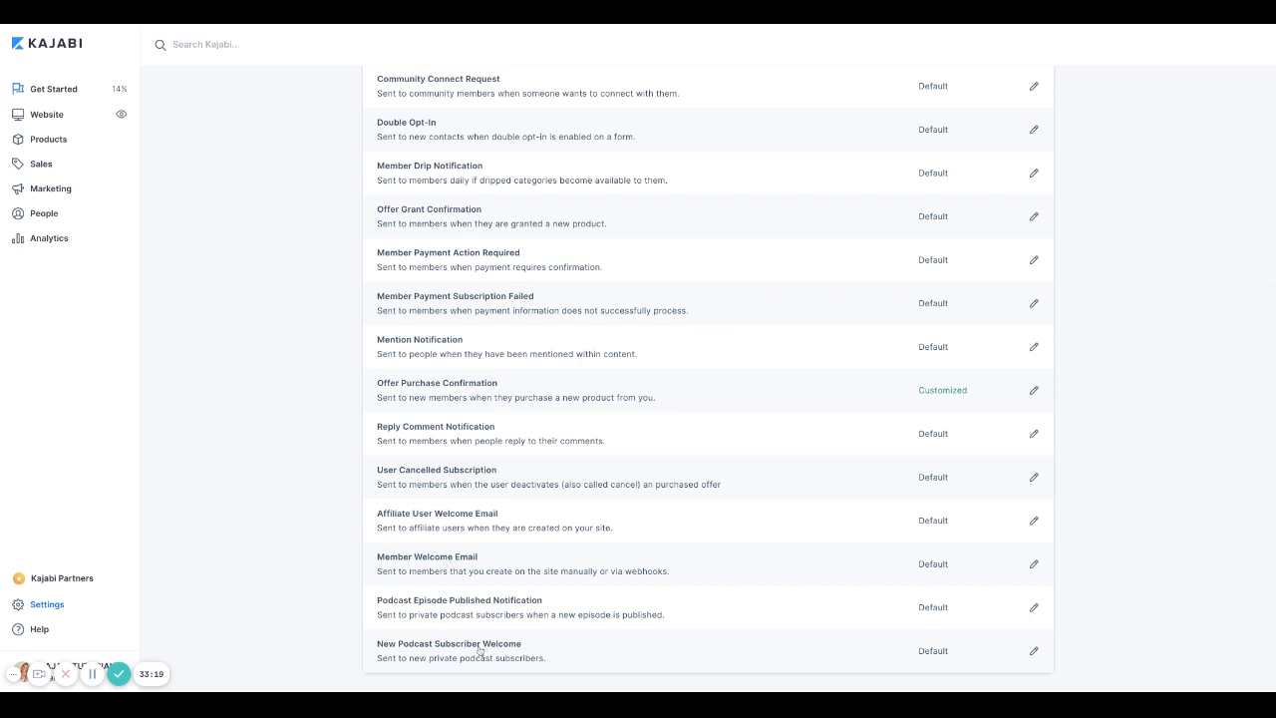
{"action": "scroll", "coordinate": [473, 405], "scroll_direction": "up", "scroll_amount": 1}
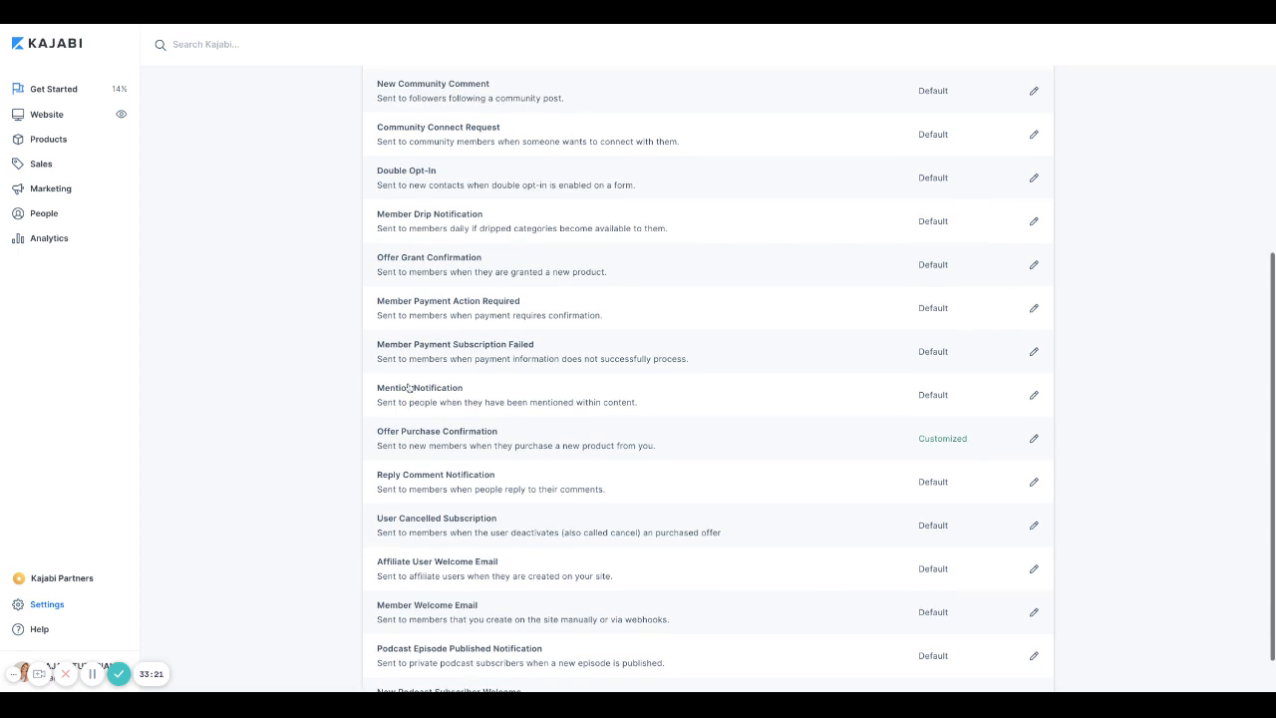
{"action": "scroll", "coordinate": [439, 359], "scroll_direction": "up", "scroll_amount": 1}
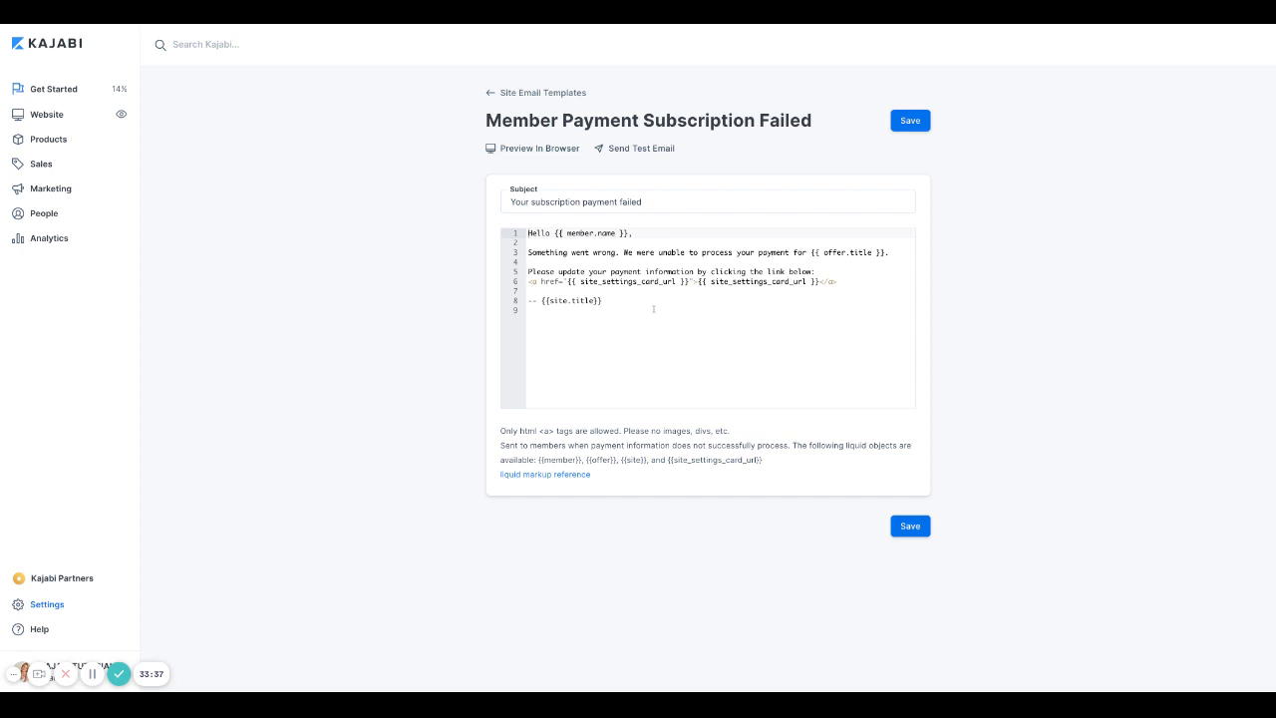
Step: Add a closing line inviting readers to contact the support team by email, and save
{"action": "left_click", "coordinate": [561, 323]}
{"action": "key", "text": "Return"}
{"action": "type", "text": "If you"}
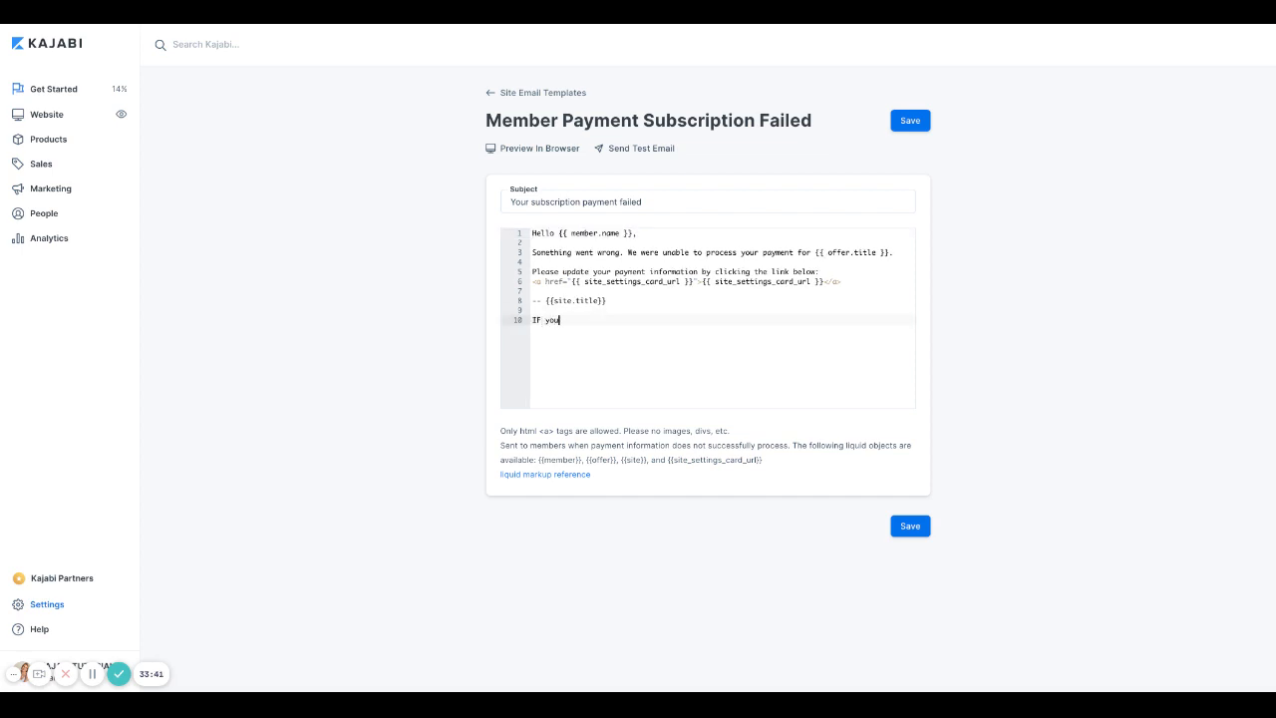
{"action": "key", "text": "BackSpace"}
{"action": "key", "text": "BackSpace"}
{"action": "key", "text": "BackSpace"}
{"action": "key", "text": "BackSpace"}
{"action": "key", "text": "BackSpace"}
{"action": "key", "text": "BackSpace"}
{"action": "type", "text": "f y"}
{"action": "key", "text": "BackSpace"}
{"action": "key", "text": "BackSpace"}
{"action": "key", "text": "BackSpace"}
{"action": "type", "text": "If you need to speak with out support team please con"}
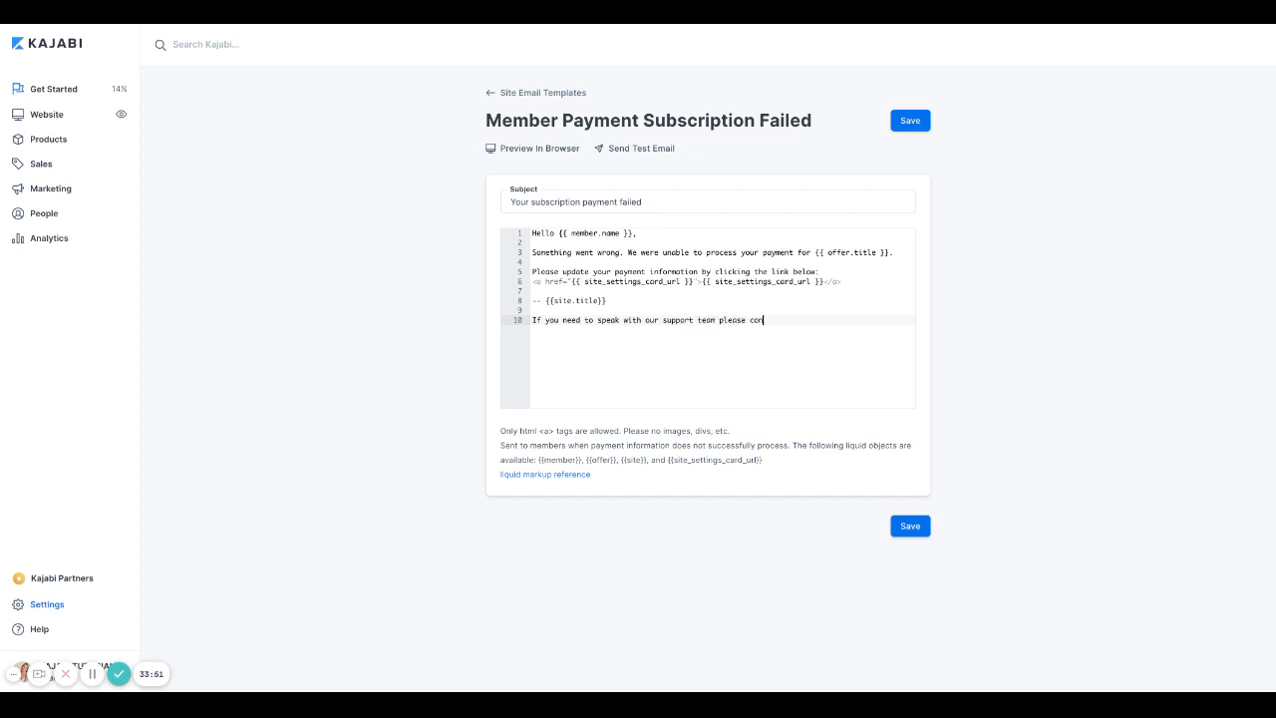
{"action": "type", "text": "tact hte"}
{"action": "key", "text": "BackSpace"}
{"action": "key", "text": "BackSpace"}
{"action": "key", "text": "BackSpace"}
{"action": "left_click", "coordinate": [909, 526]}
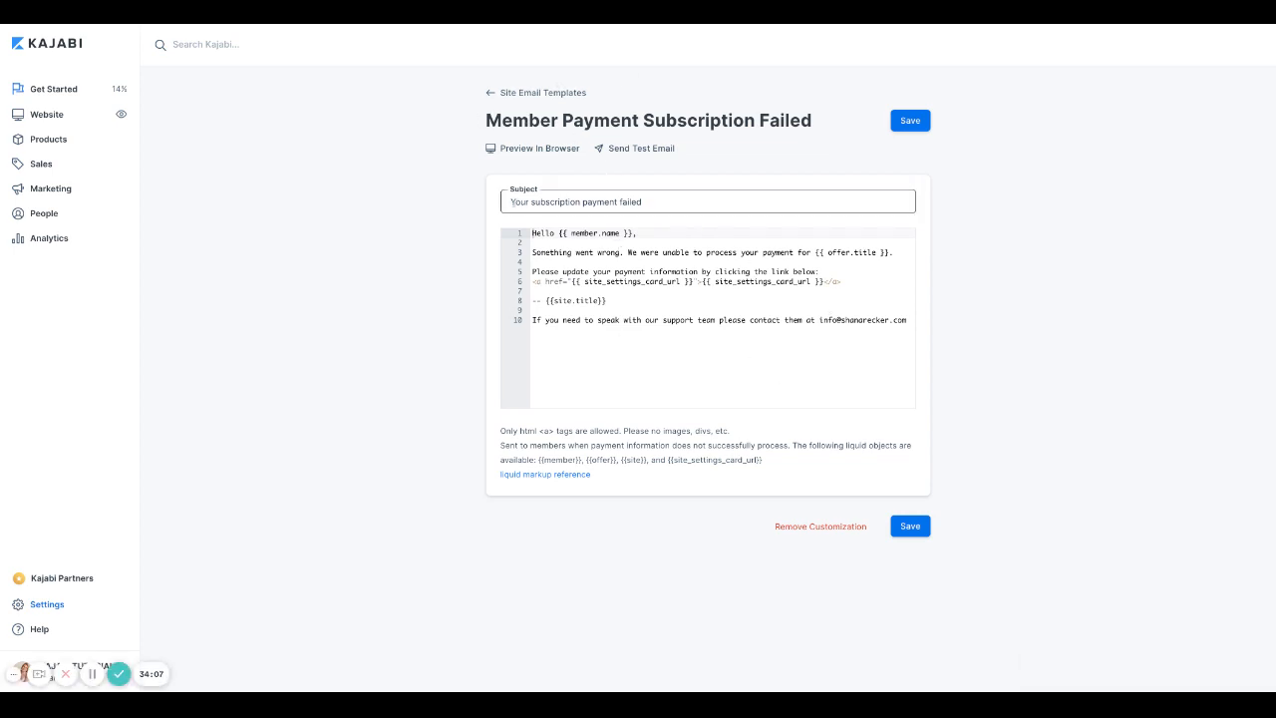
Step: Change the subject to 'Oops! Your subscription payment failed' and save it
{"action": "left_click", "coordinate": [511, 202]}
{"action": "type", "text": "Oops!"}
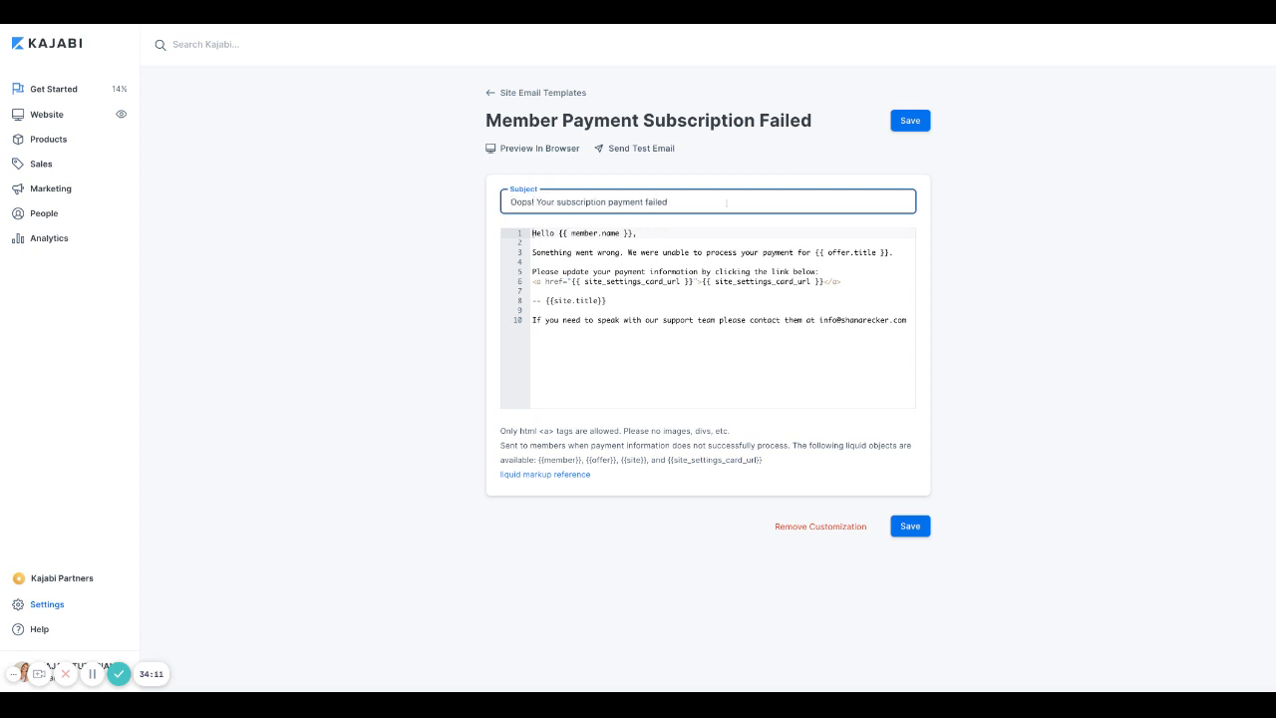
{"action": "left_click", "coordinate": [909, 121]}
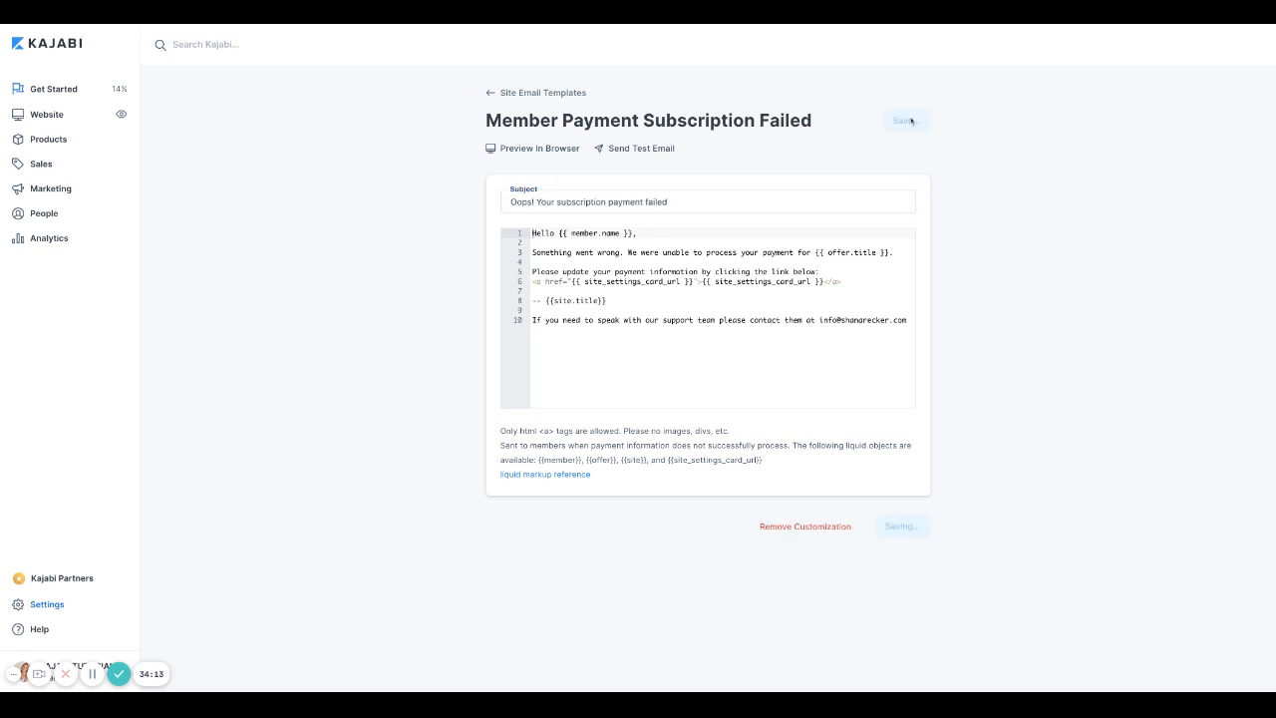
{"action": "left_click", "coordinate": [492, 99]}
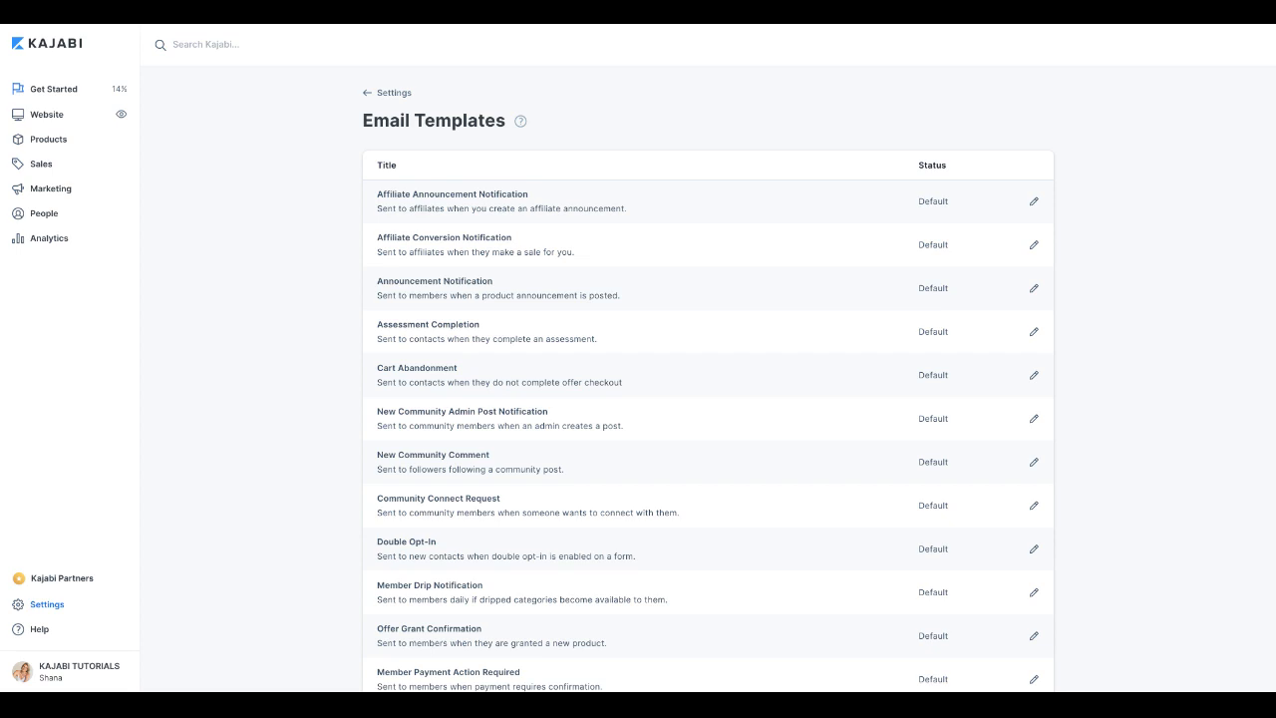
Step: Check both Customized templates in the list, then return to the Settings overview
{"action": "scroll", "coordinate": [692, 253], "scroll_direction": "down", "scroll_amount": 4}
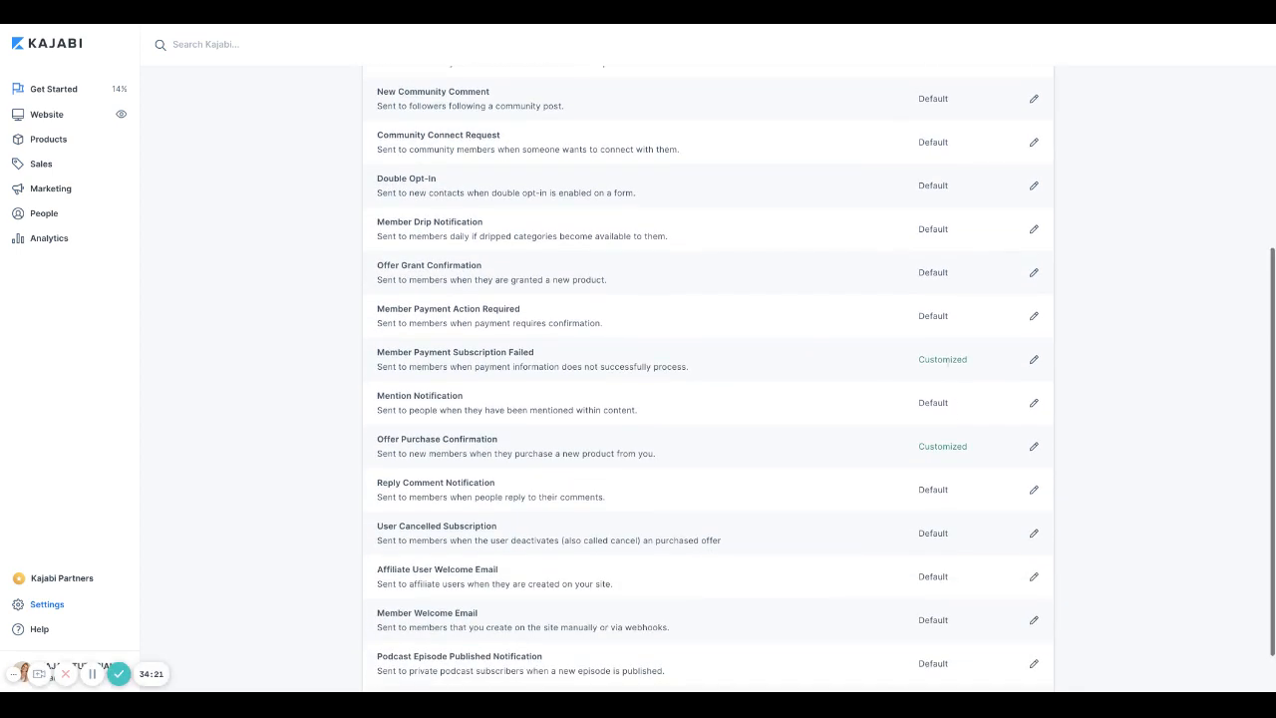
{"action": "scroll", "coordinate": [903, 474], "scroll_direction": "down", "scroll_amount": 1}
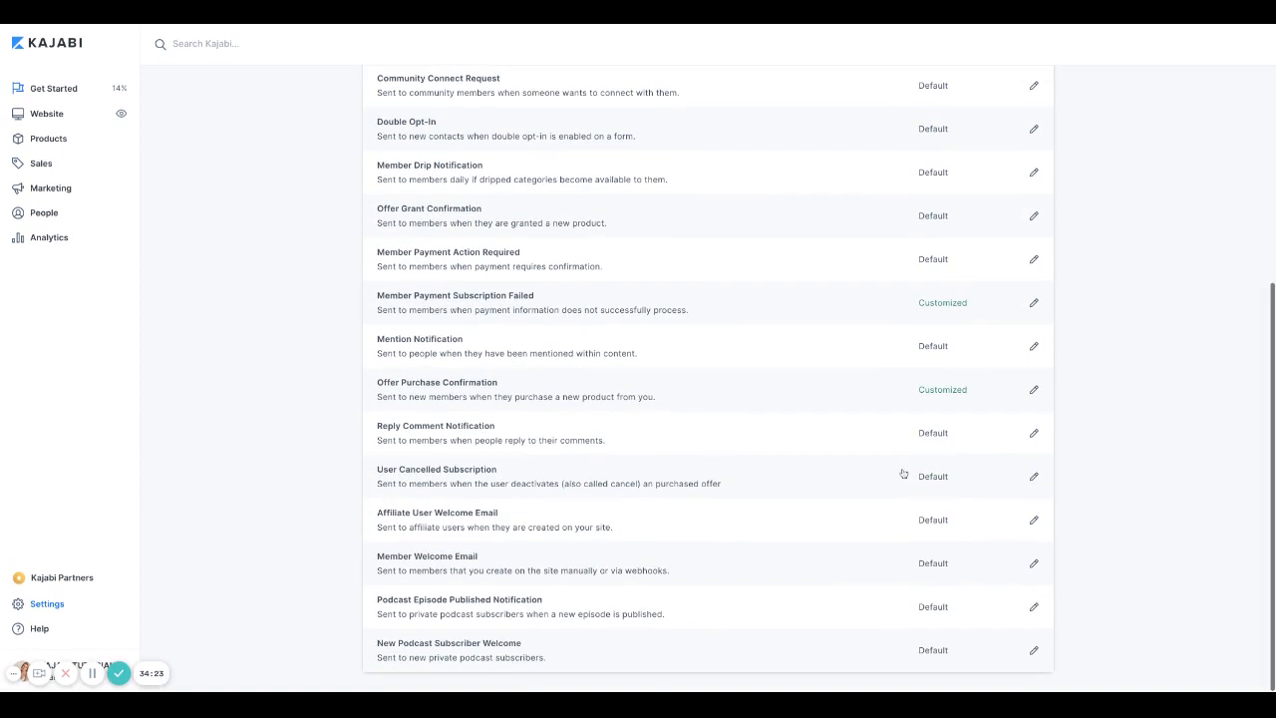
{"action": "scroll", "coordinate": [903, 474], "scroll_direction": "up", "scroll_amount": 5}
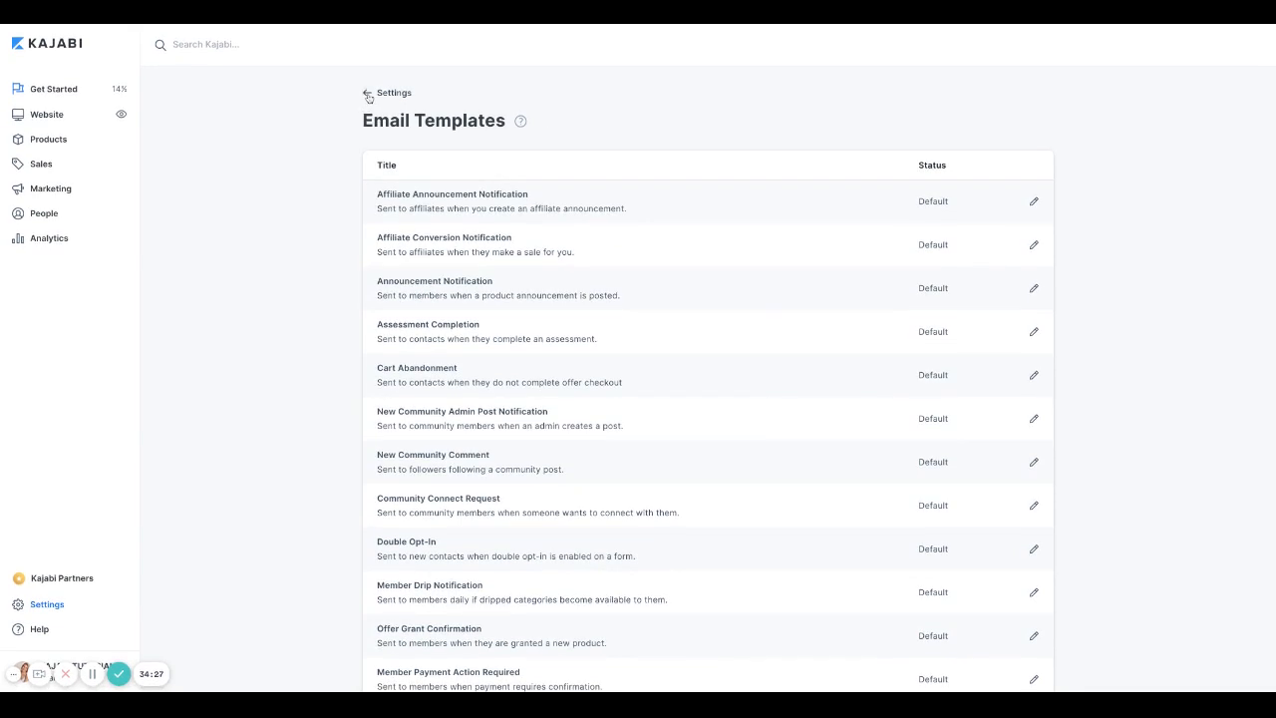
{"action": "left_click", "coordinate": [368, 95]}
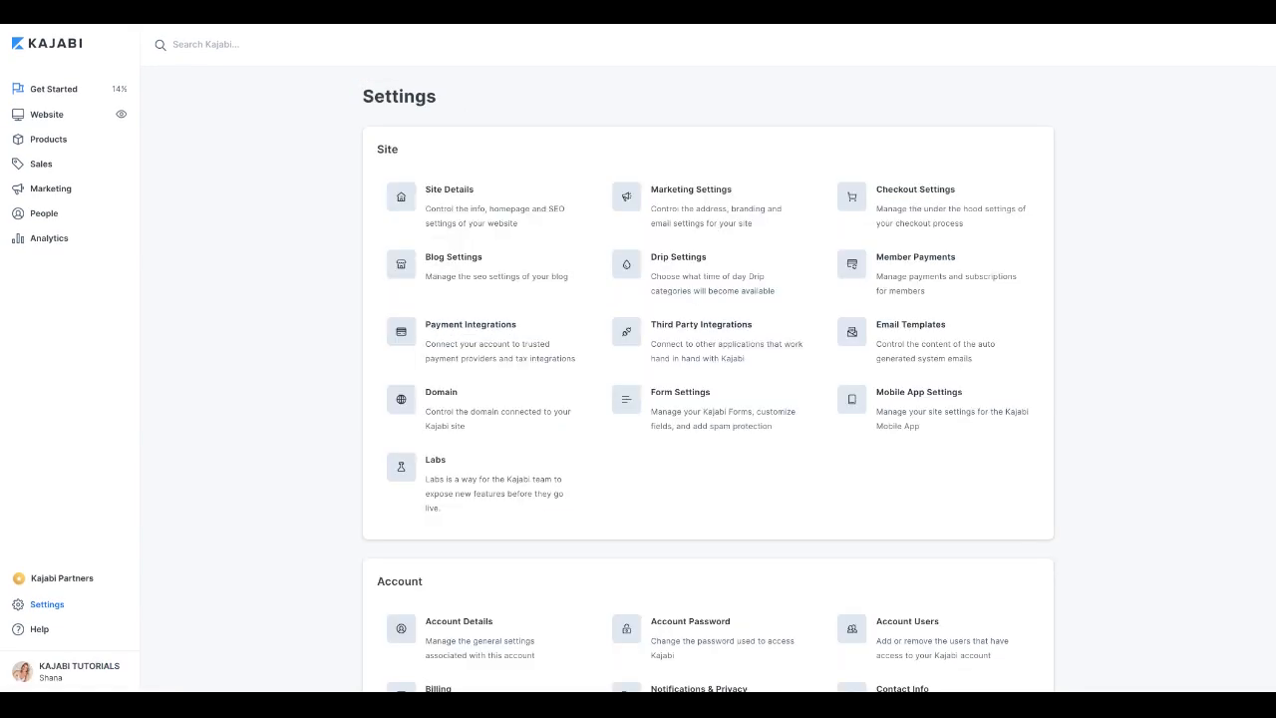
Step: Set the mobile app color palette to turquoise after trying Magenta
{"action": "left_click", "coordinate": [952, 409]}
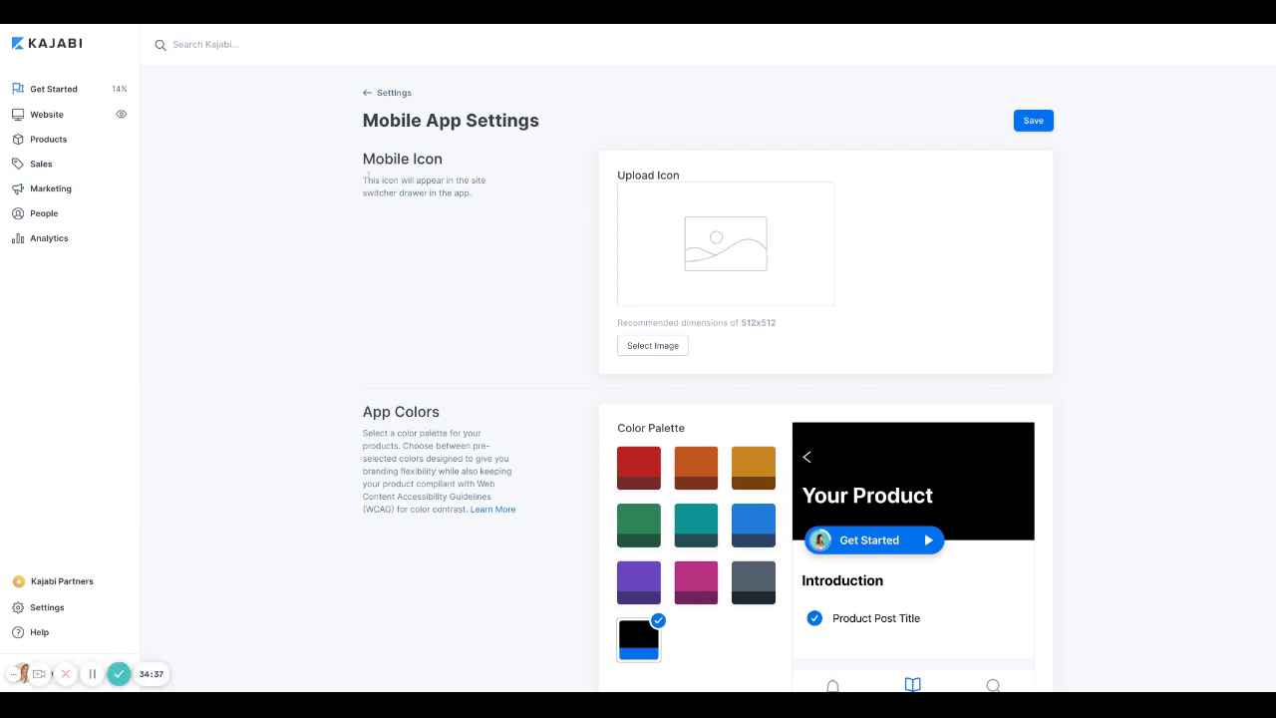
{"action": "scroll", "coordinate": [371, 188], "scroll_direction": "down", "scroll_amount": 1}
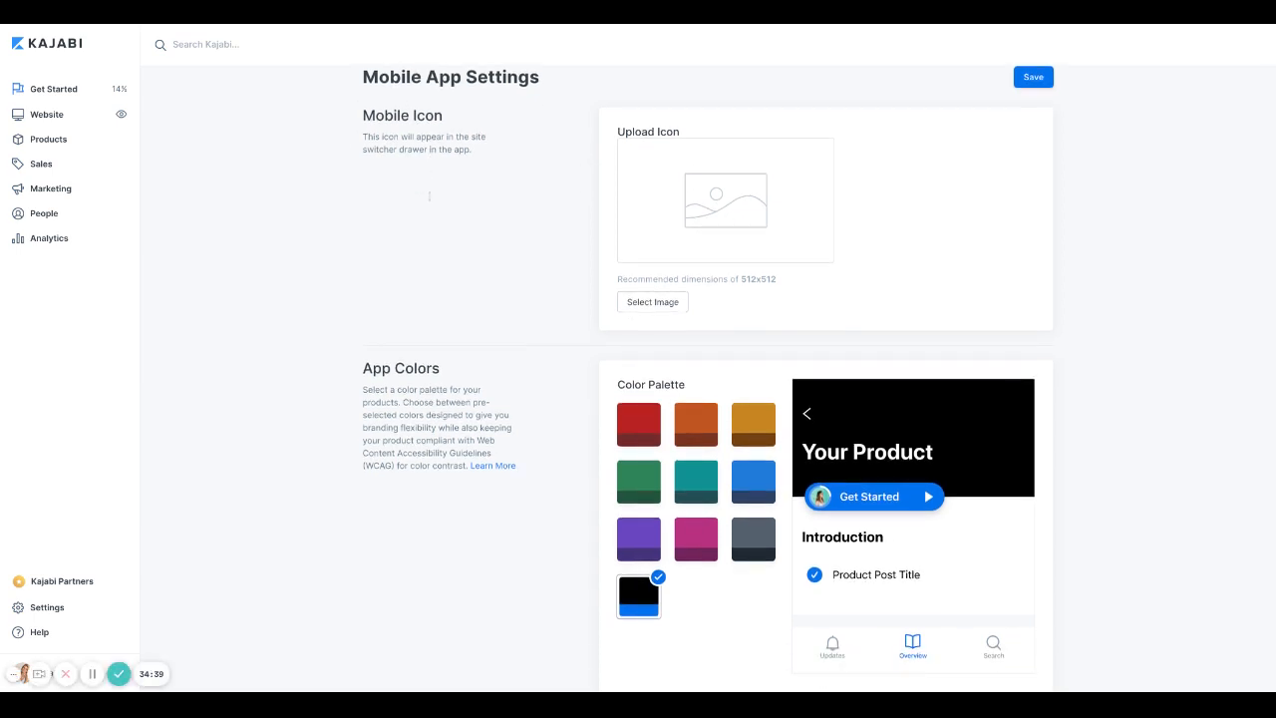
{"action": "scroll", "coordinate": [498, 269], "scroll_direction": "down", "scroll_amount": 2}
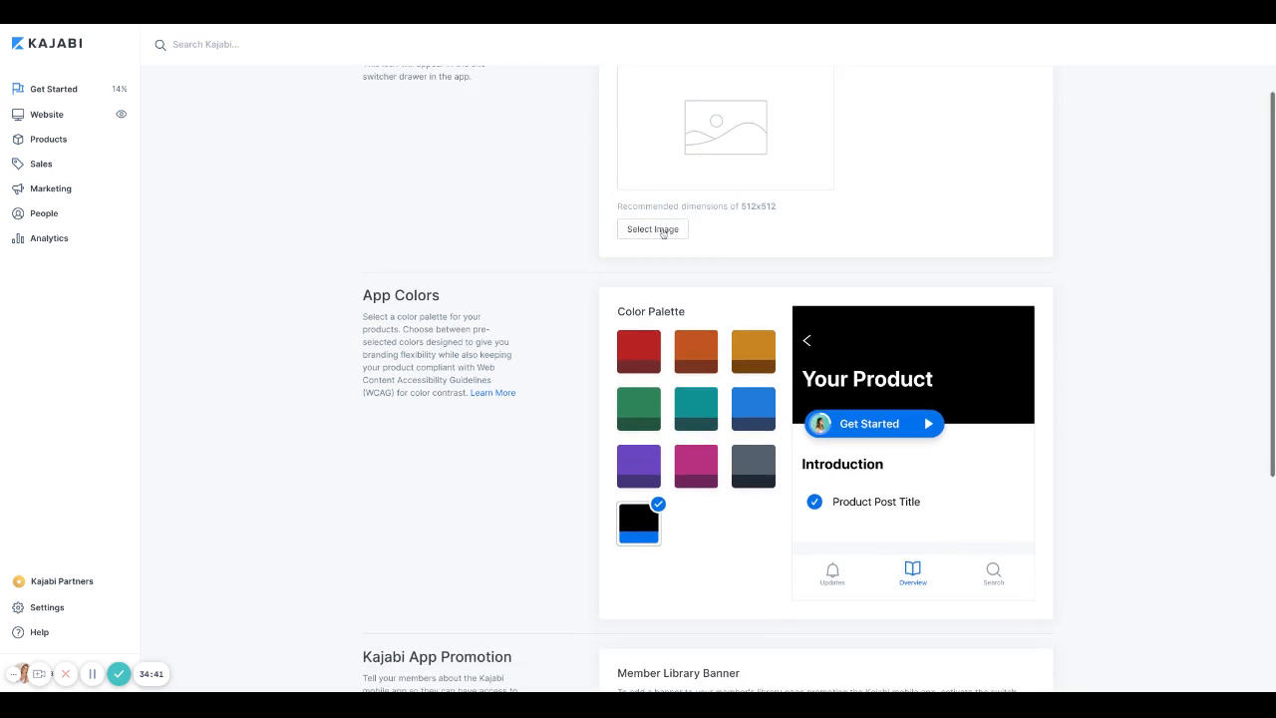
{"action": "scroll", "coordinate": [454, 363], "scroll_direction": "down", "scroll_amount": 2}
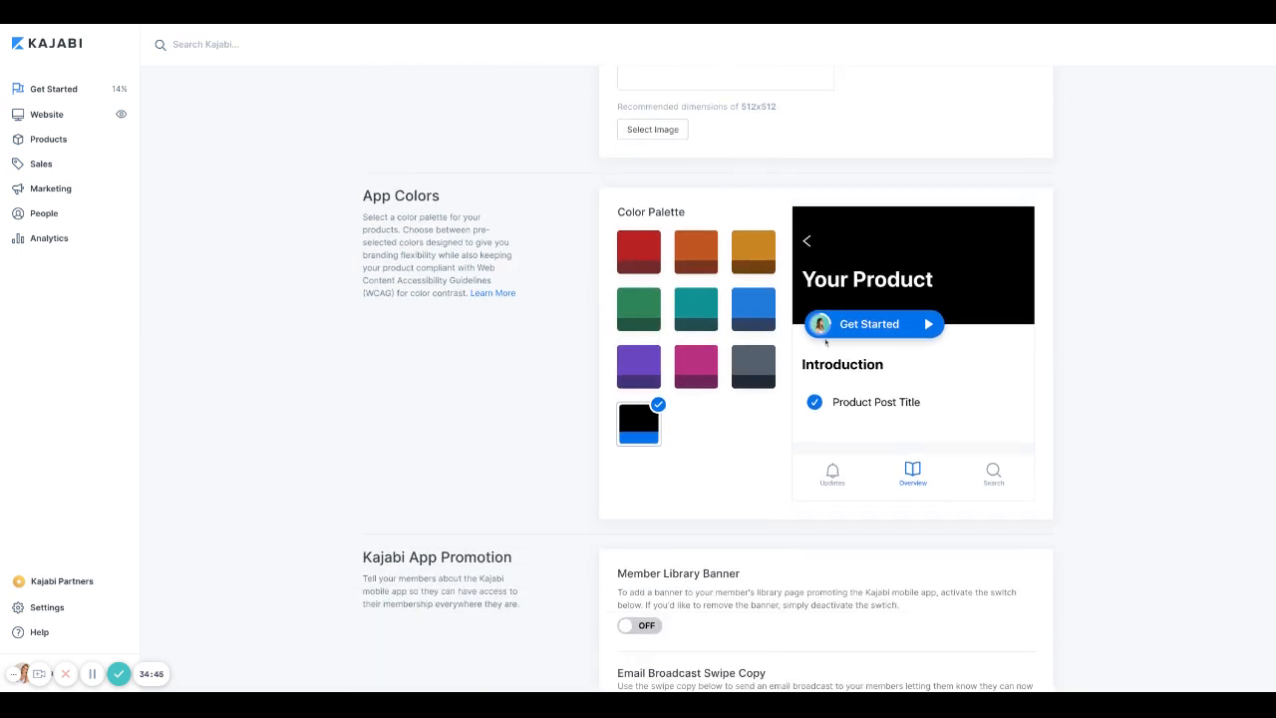
{"action": "left_click", "coordinate": [686, 370]}
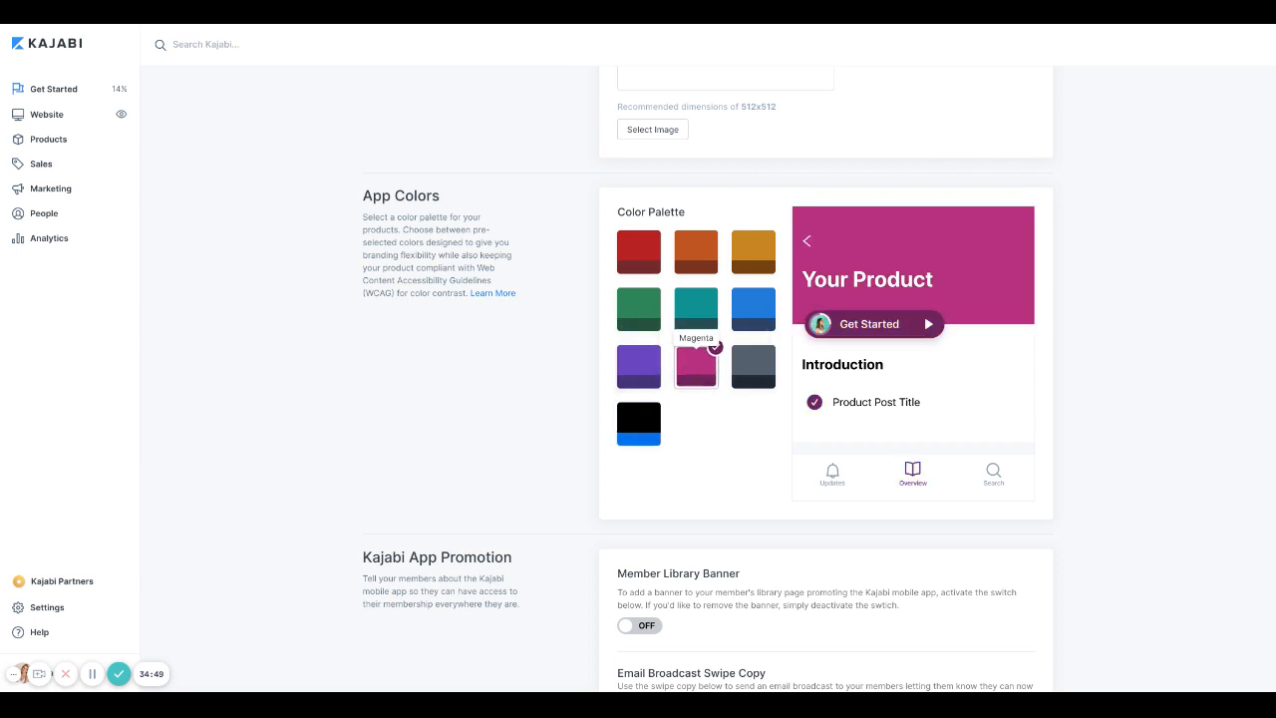
{"action": "left_click", "coordinate": [687, 323]}
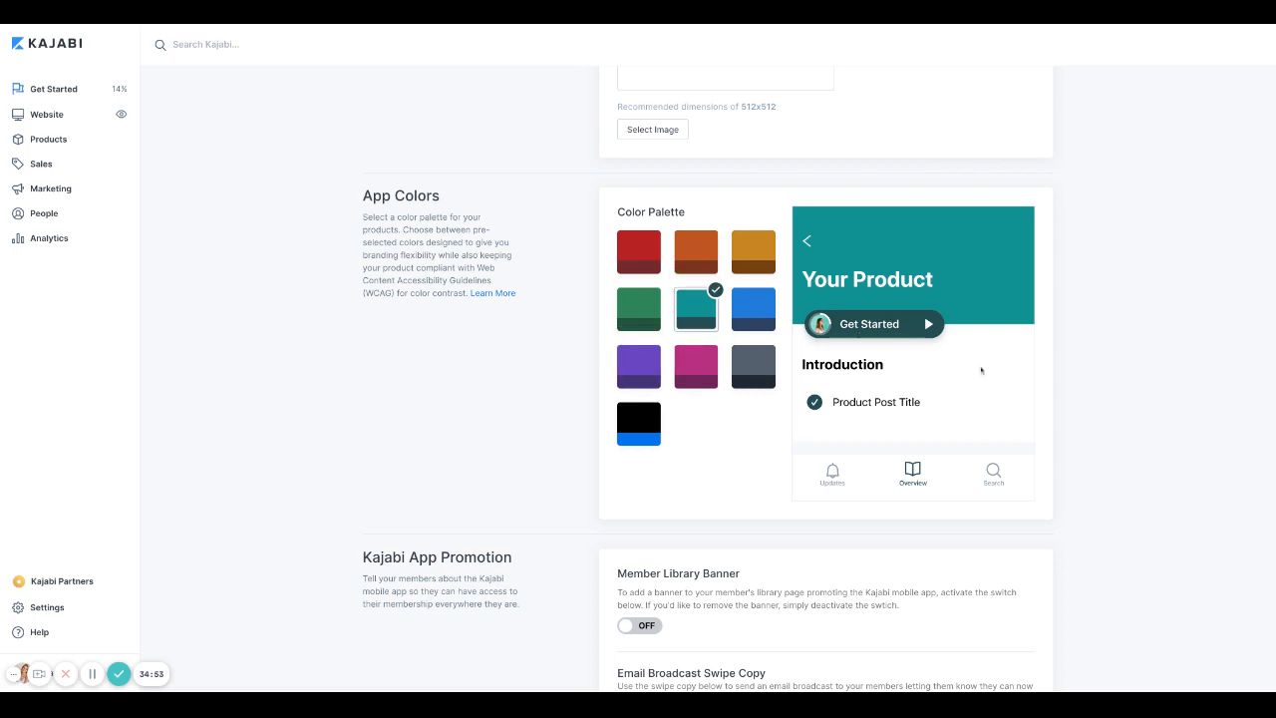
Step: Turn the Member Library Banner off and save the Mobile App Settings
{"action": "scroll", "coordinate": [981, 370], "scroll_direction": "up", "scroll_amount": 3}
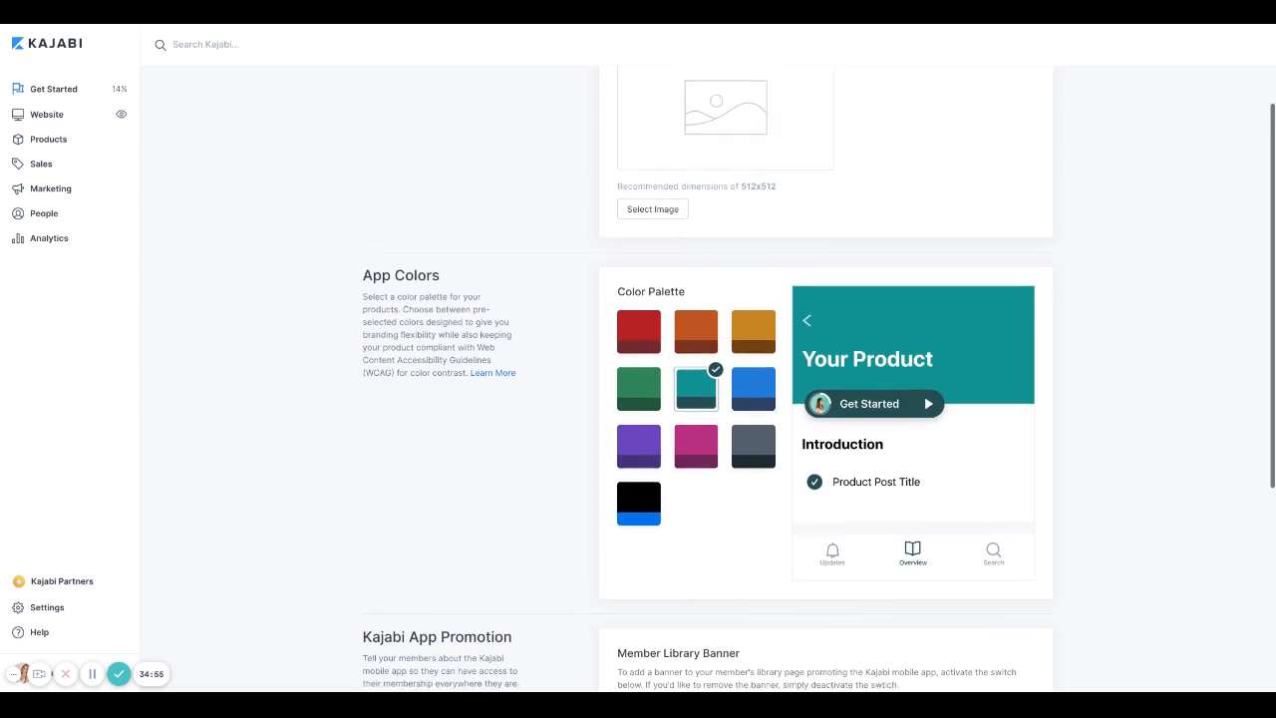
{"action": "scroll", "coordinate": [818, 379], "scroll_direction": "down", "scroll_amount": 7}
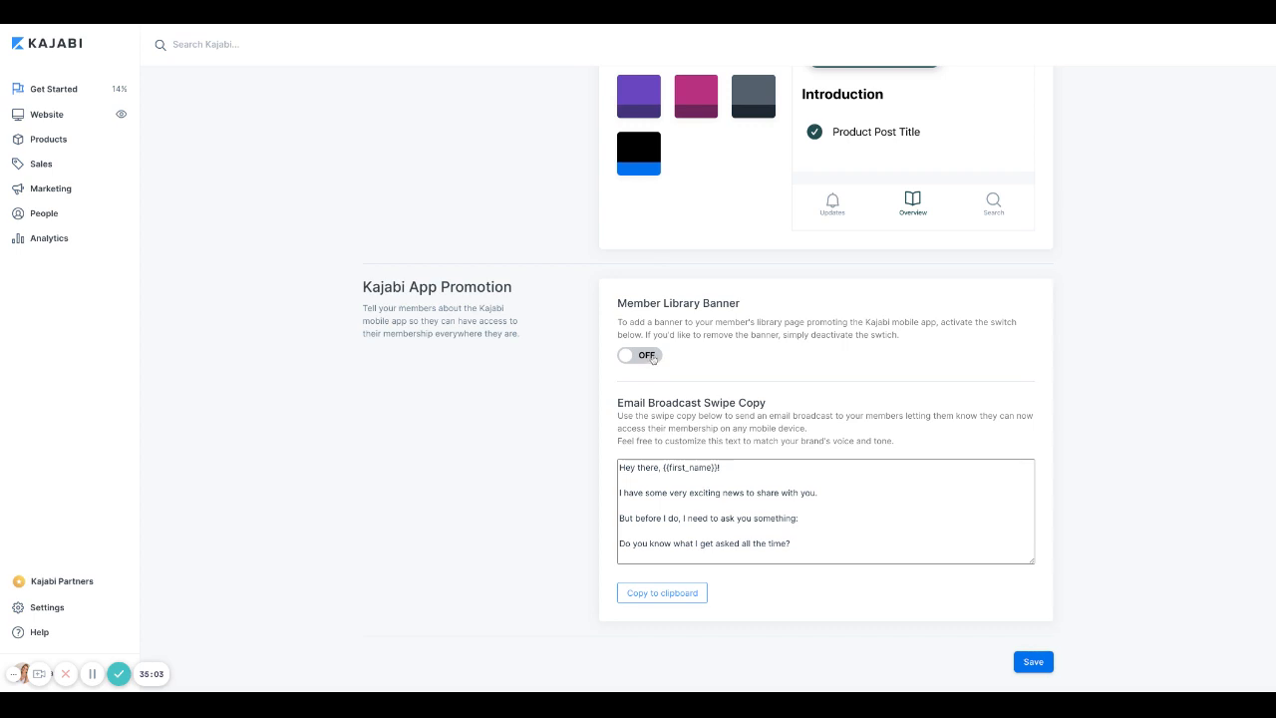
{"action": "left_click", "coordinate": [649, 357]}
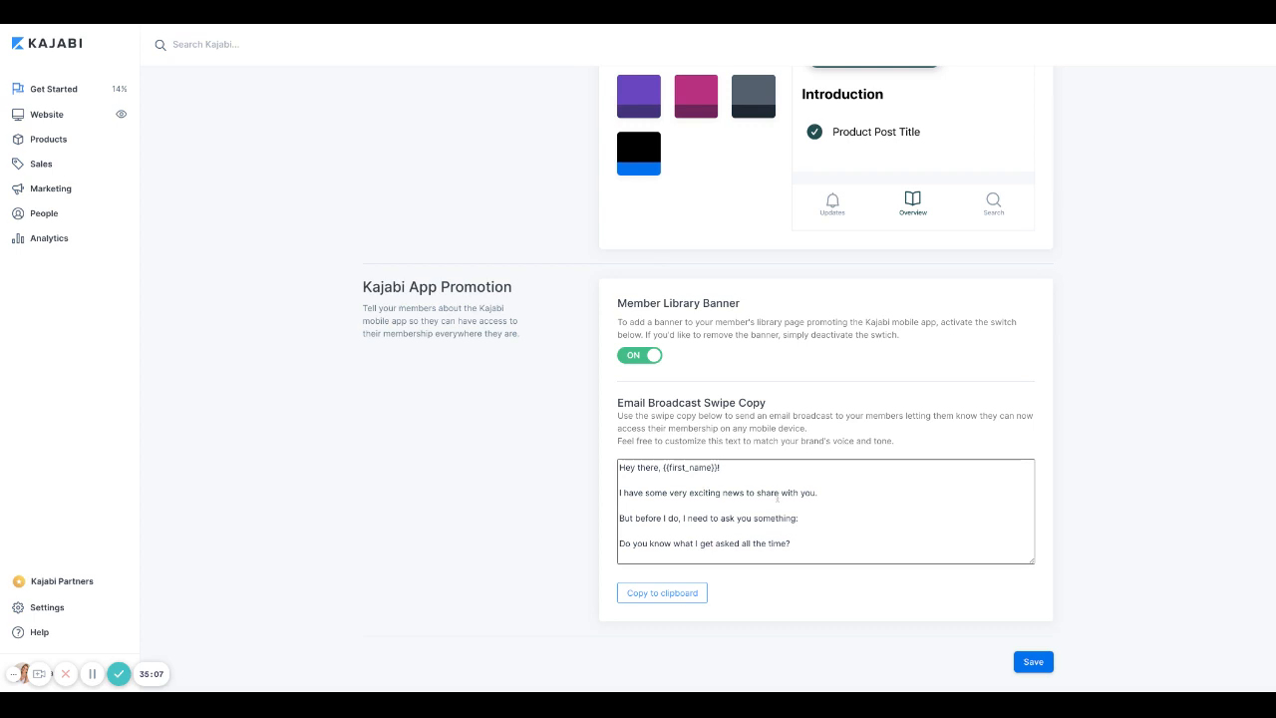
{"action": "scroll", "coordinate": [802, 553], "scroll_direction": "down", "scroll_amount": 6}
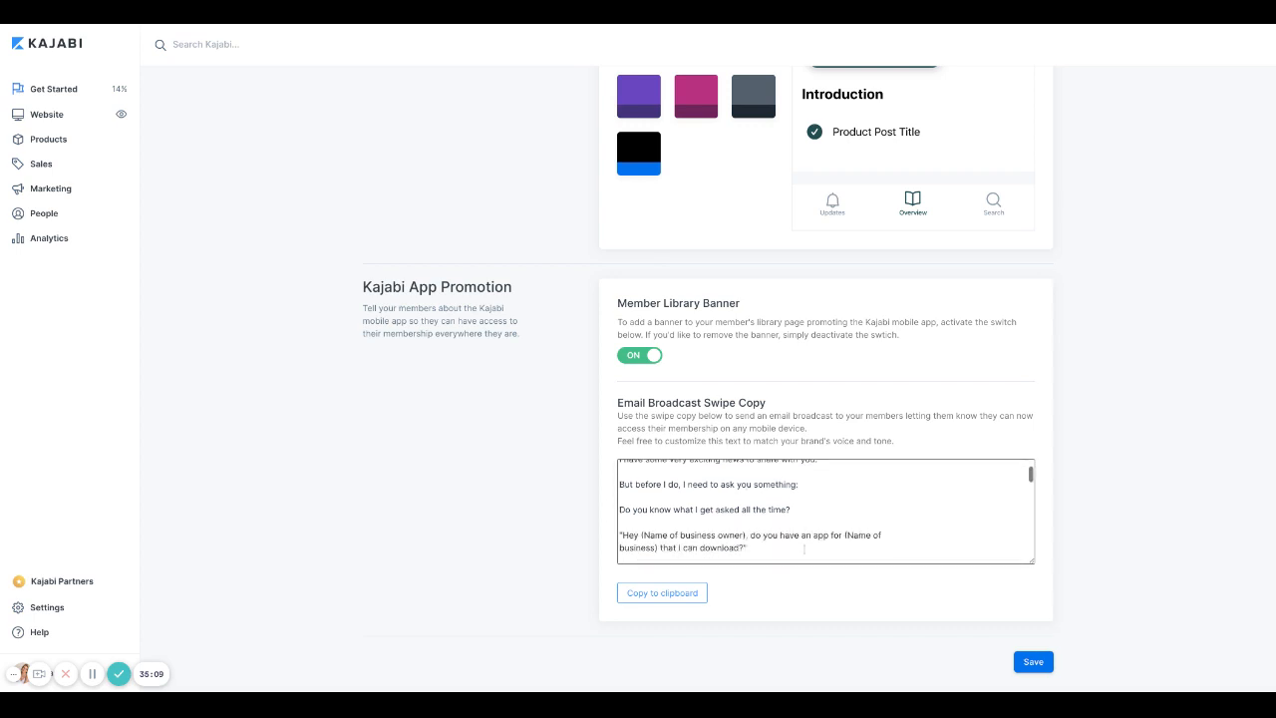
{"action": "scroll", "coordinate": [804, 548], "scroll_direction": "down", "scroll_amount": 5}
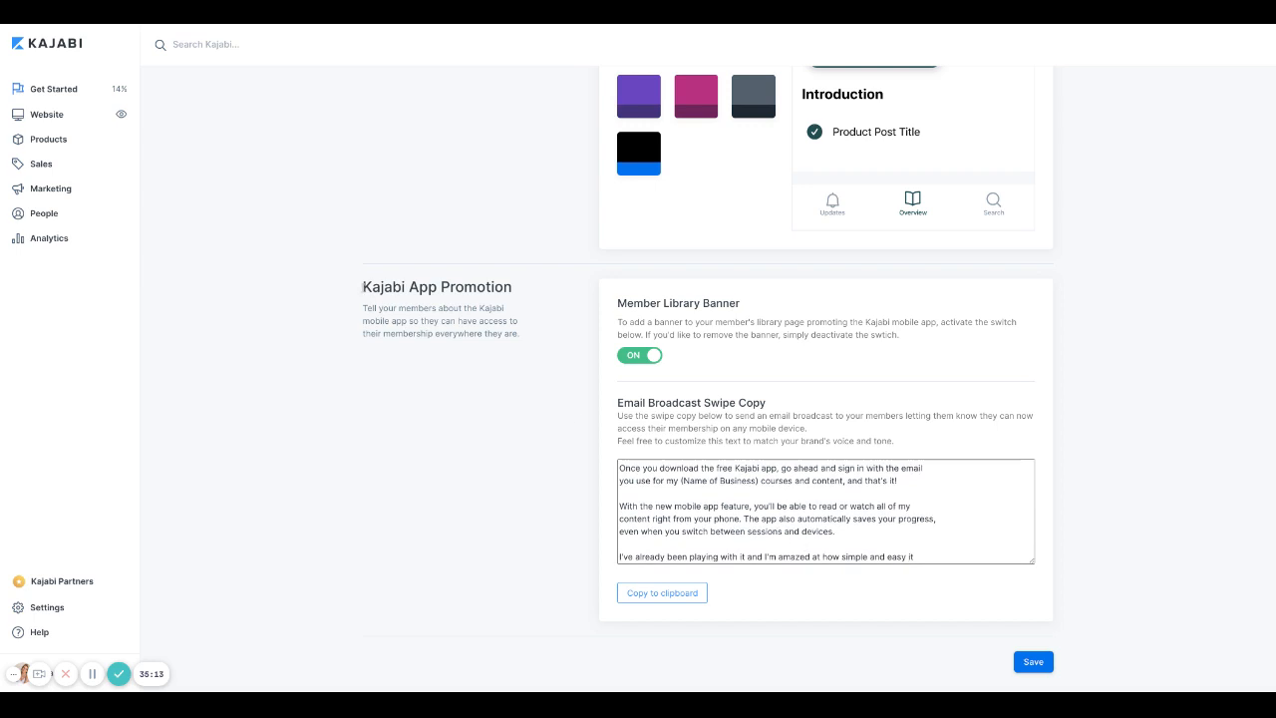
{"action": "left_click_drag", "start_coordinate": [363, 287], "coordinate": [512, 287]}
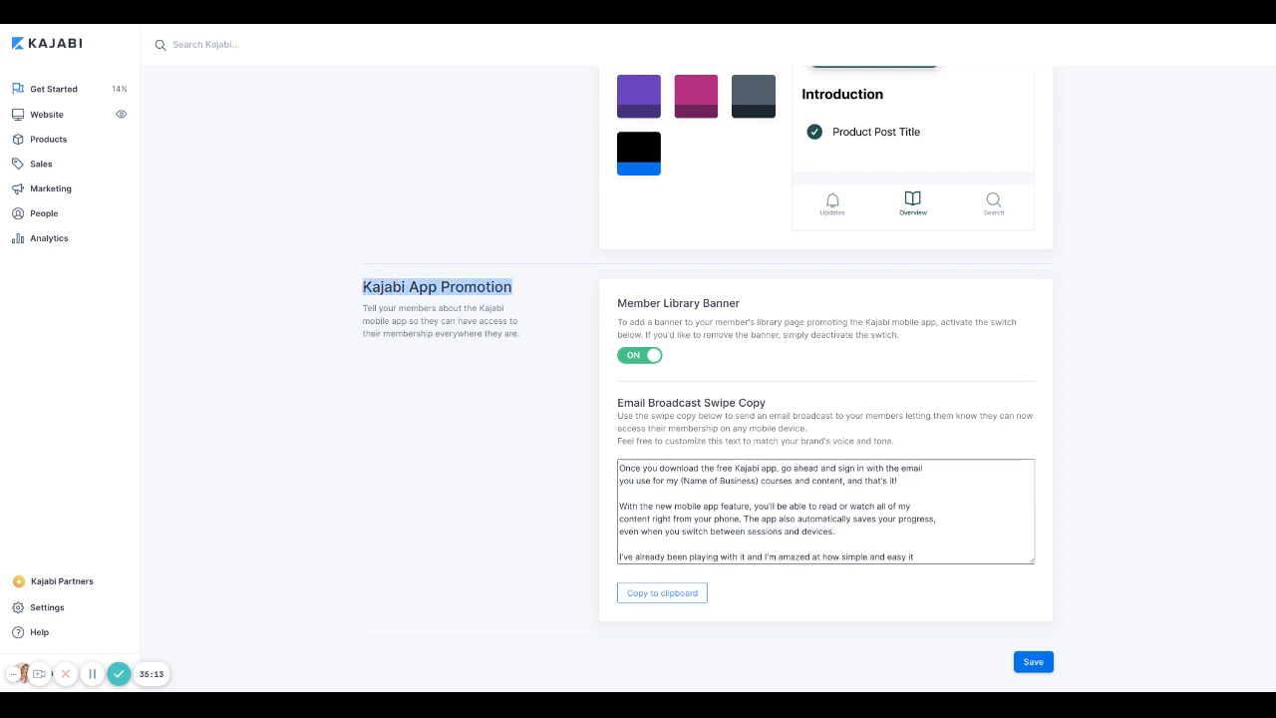
{"action": "left_click", "coordinate": [639, 355]}
{"action": "scroll", "coordinate": [514, 398], "scroll_direction": "up", "scroll_amount": 5}
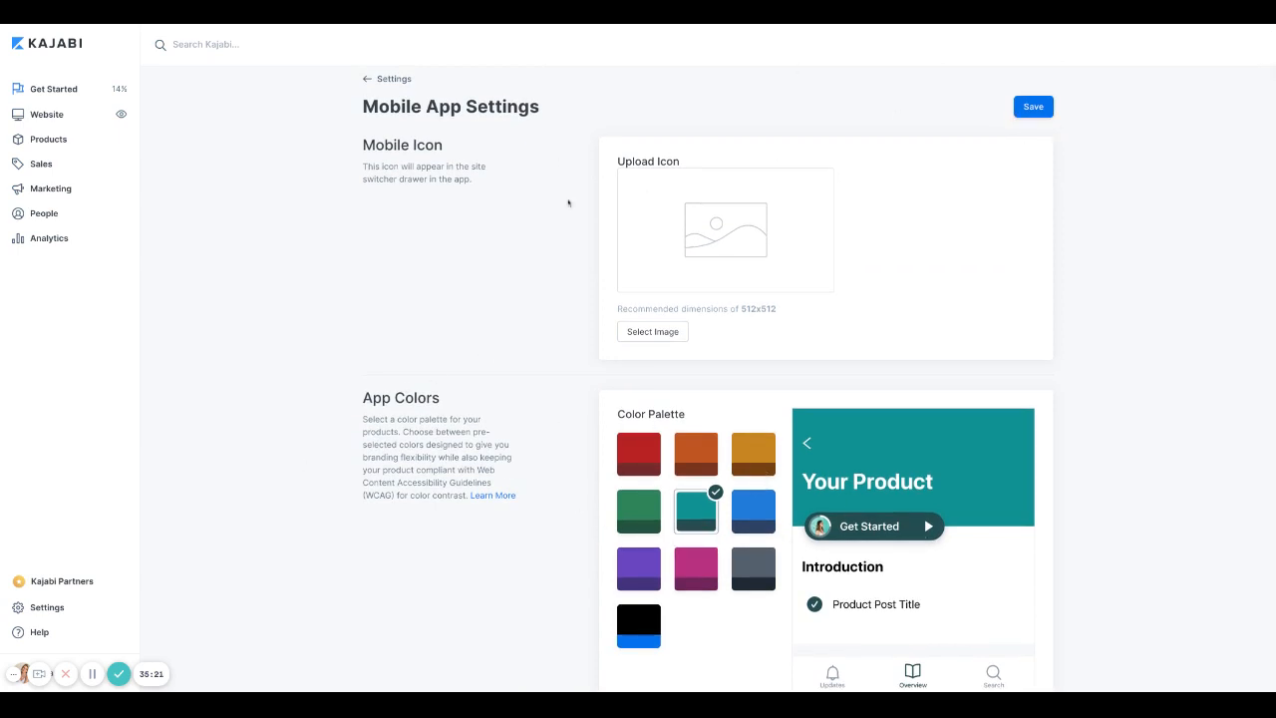
{"action": "left_click", "coordinate": [1034, 108]}
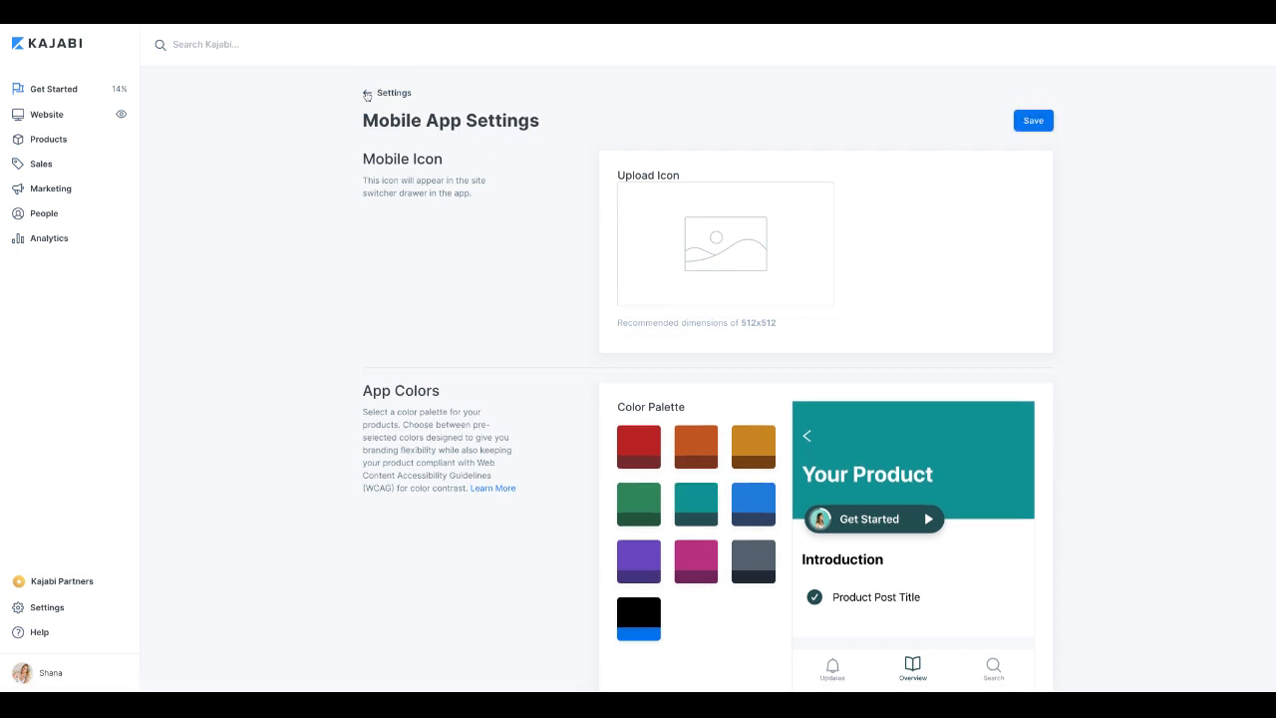
Step: Change the drip product category release time from 10am to 4am and save
{"action": "left_click", "coordinate": [364, 94]}
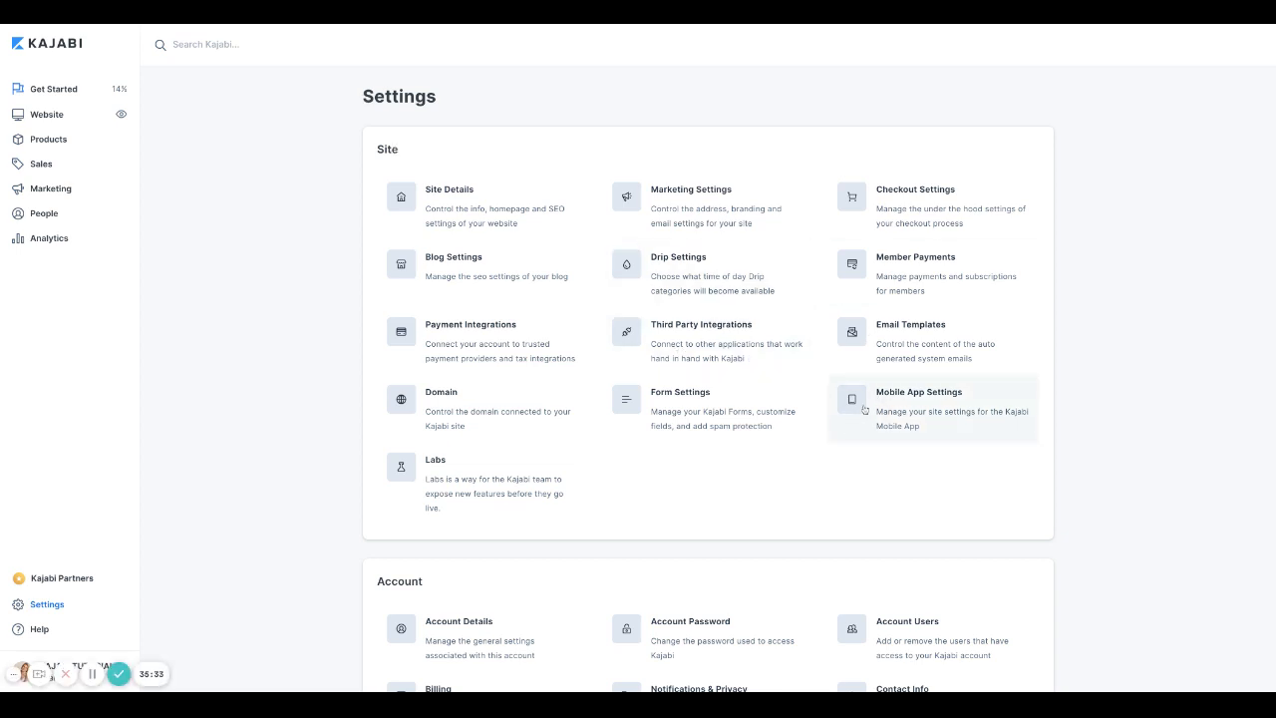
{"action": "left_click", "coordinate": [659, 279]}
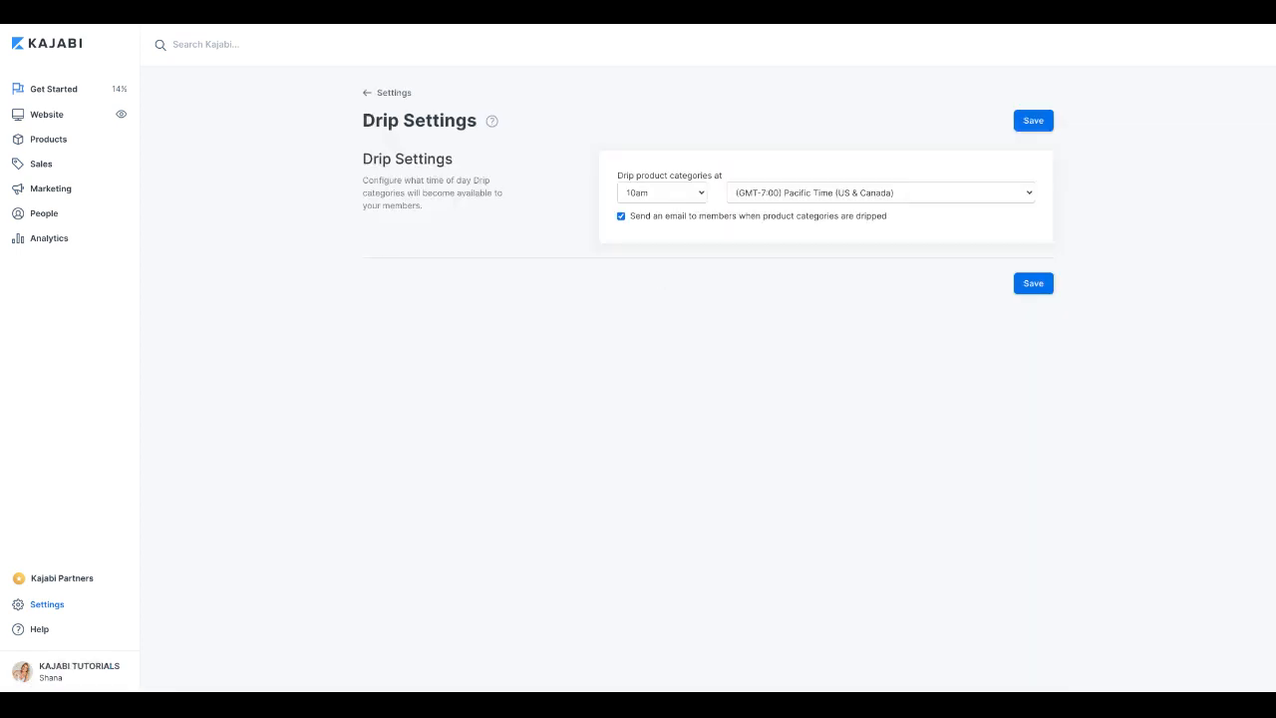
{"action": "left_click", "coordinate": [658, 198]}
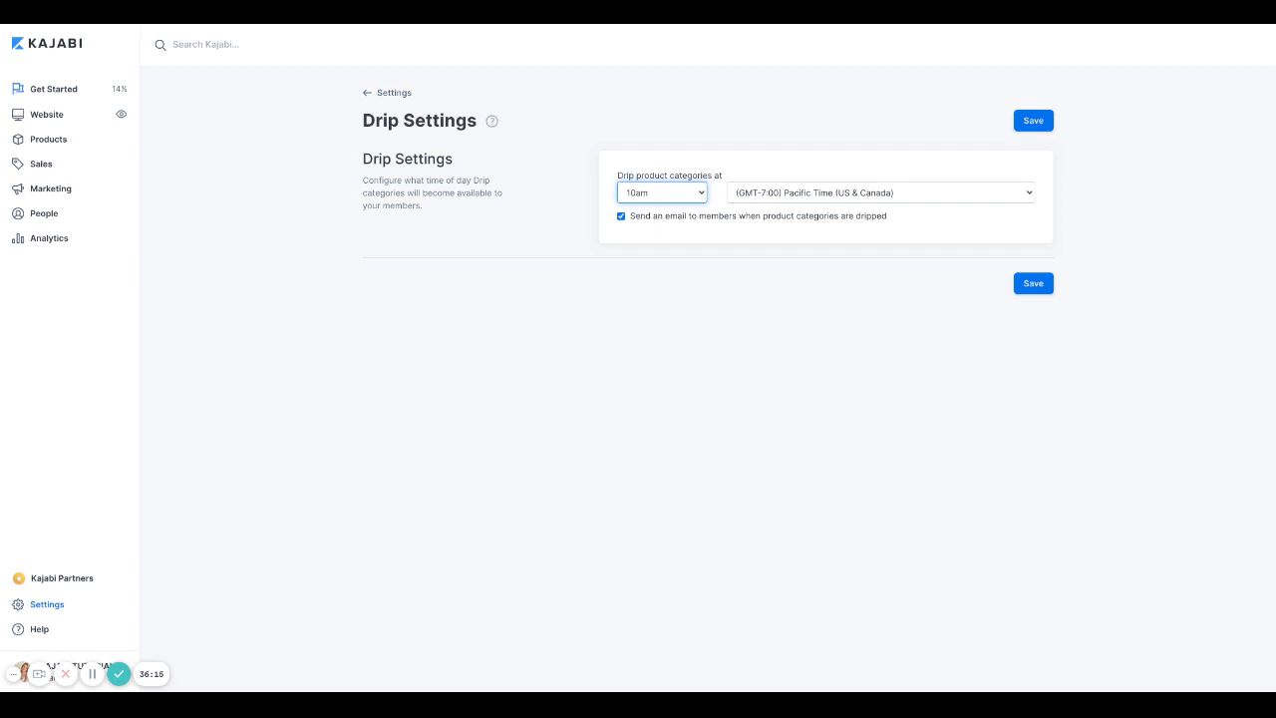
{"action": "key", "text": "4"}
{"action": "left_click", "coordinate": [1041, 286]}
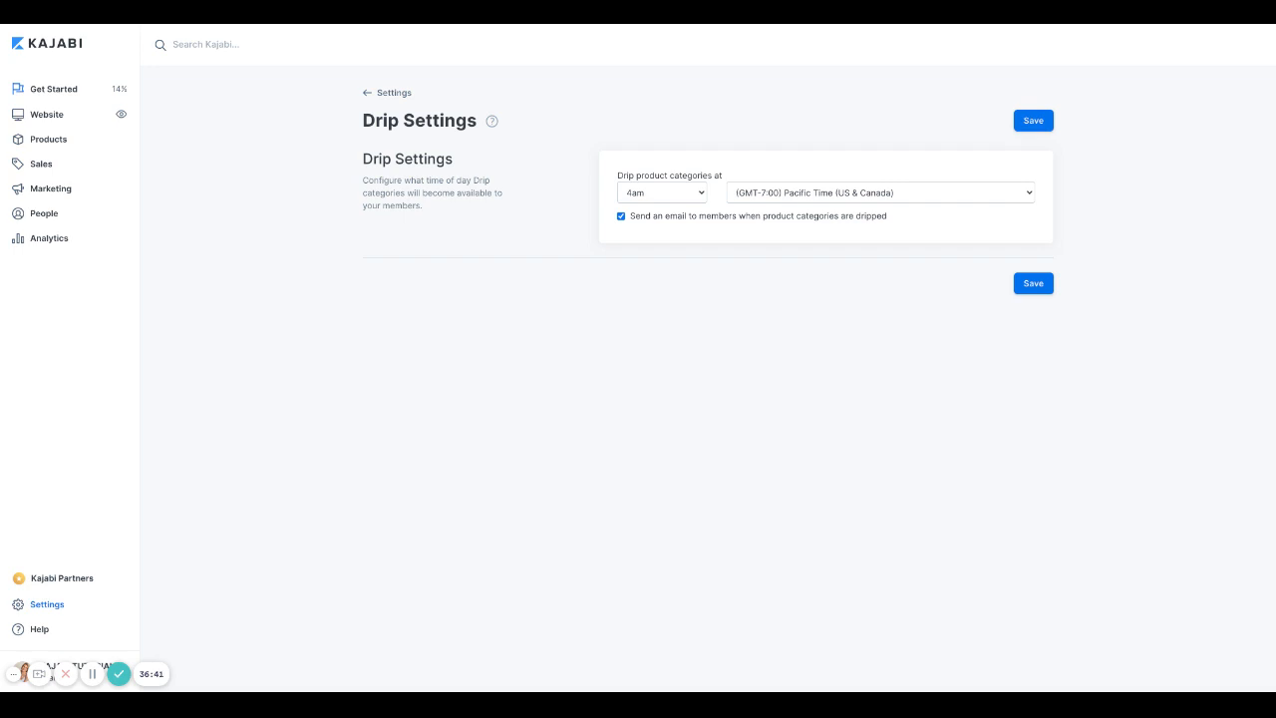
{"action": "left_click", "coordinate": [1022, 284]}
Step: Browse the full Email Templates list and open the Member Drip Notification template
{"action": "left_click", "coordinate": [387, 91]}
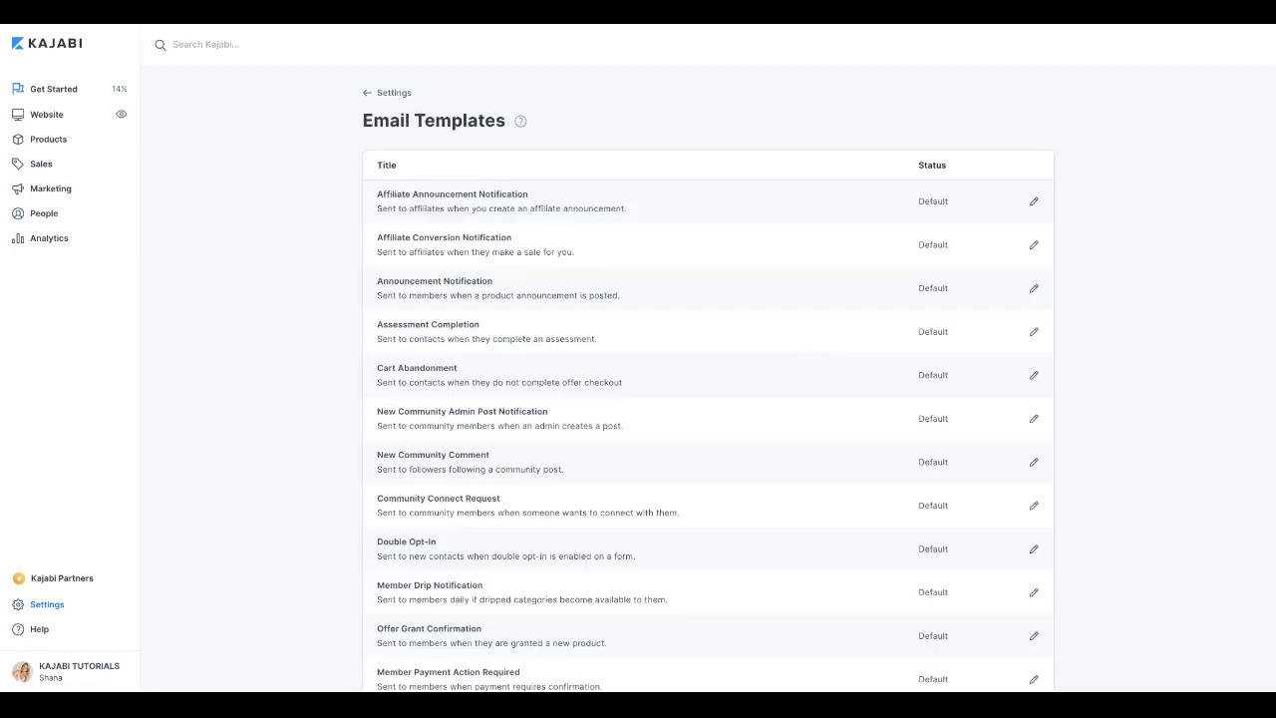
{"action": "scroll", "coordinate": [562, 339], "scroll_direction": "down", "scroll_amount": 1}
{"action": "scroll", "coordinate": [565, 343], "scroll_direction": "up", "scroll_amount": 1}
{"action": "scroll", "coordinate": [564, 343], "scroll_direction": "down", "scroll_amount": 2}
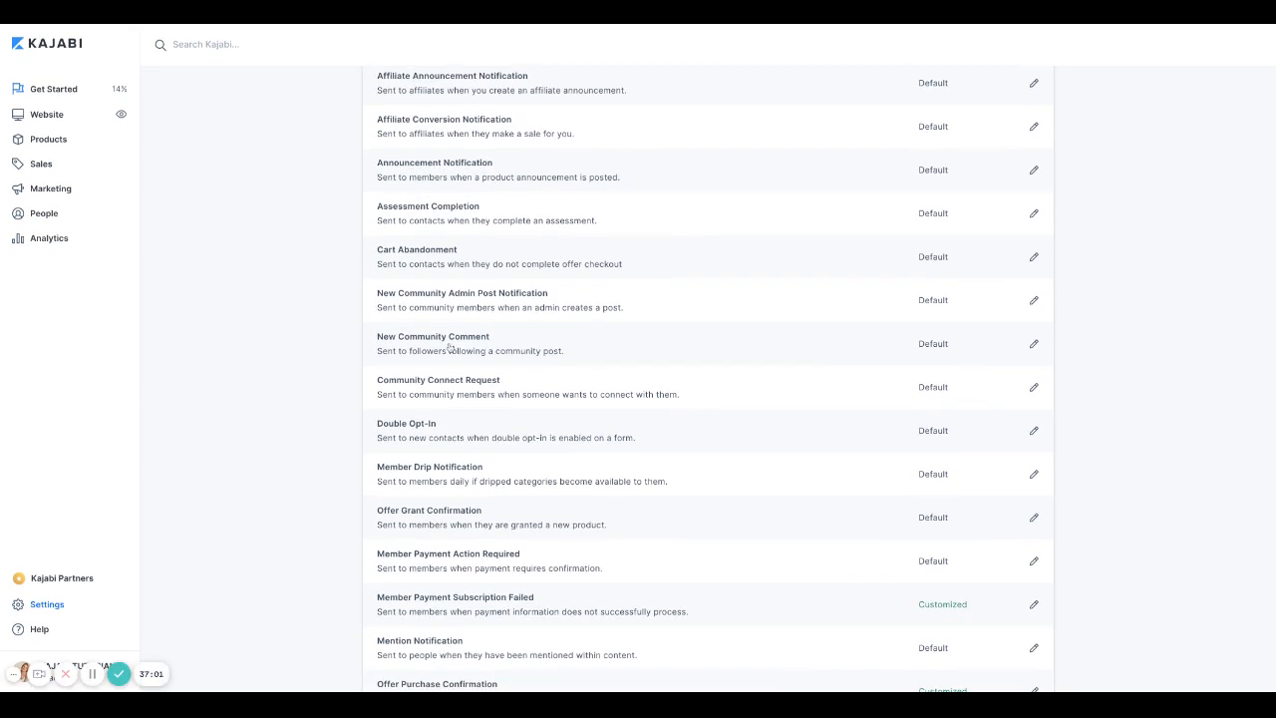
{"action": "scroll", "coordinate": [552, 319], "scroll_direction": "down", "scroll_amount": 2}
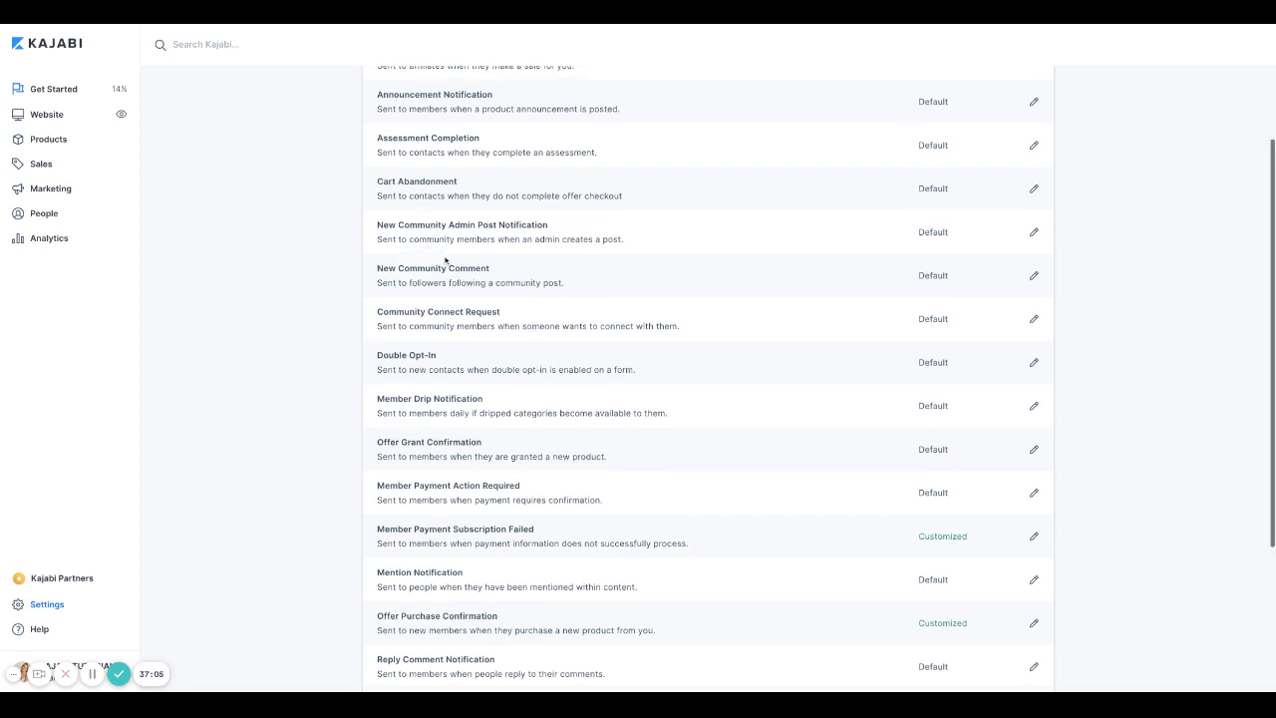
{"action": "scroll", "coordinate": [445, 260], "scroll_direction": "down", "scroll_amount": 1}
{"action": "scroll", "coordinate": [609, 359], "scroll_direction": "down", "scroll_amount": 2}
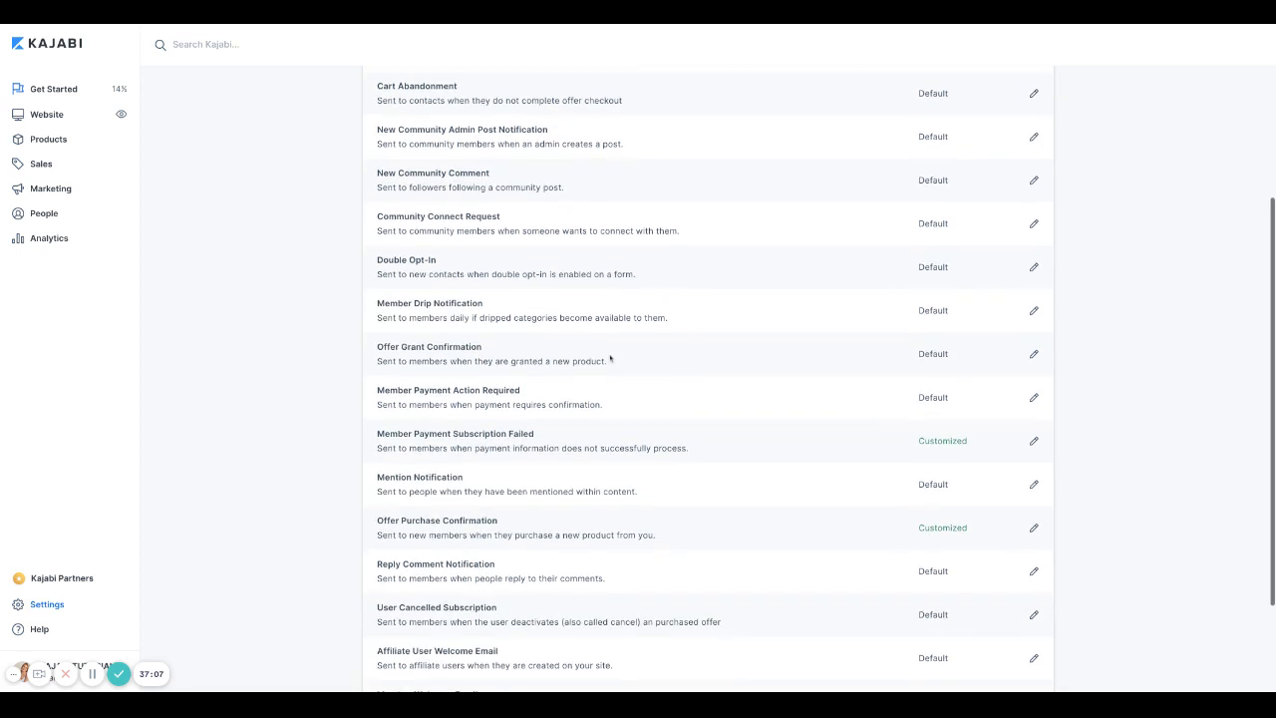
{"action": "scroll", "coordinate": [610, 358], "scroll_direction": "down", "scroll_amount": 1}
{"action": "scroll", "coordinate": [610, 358], "scroll_direction": "down", "scroll_amount": 2}
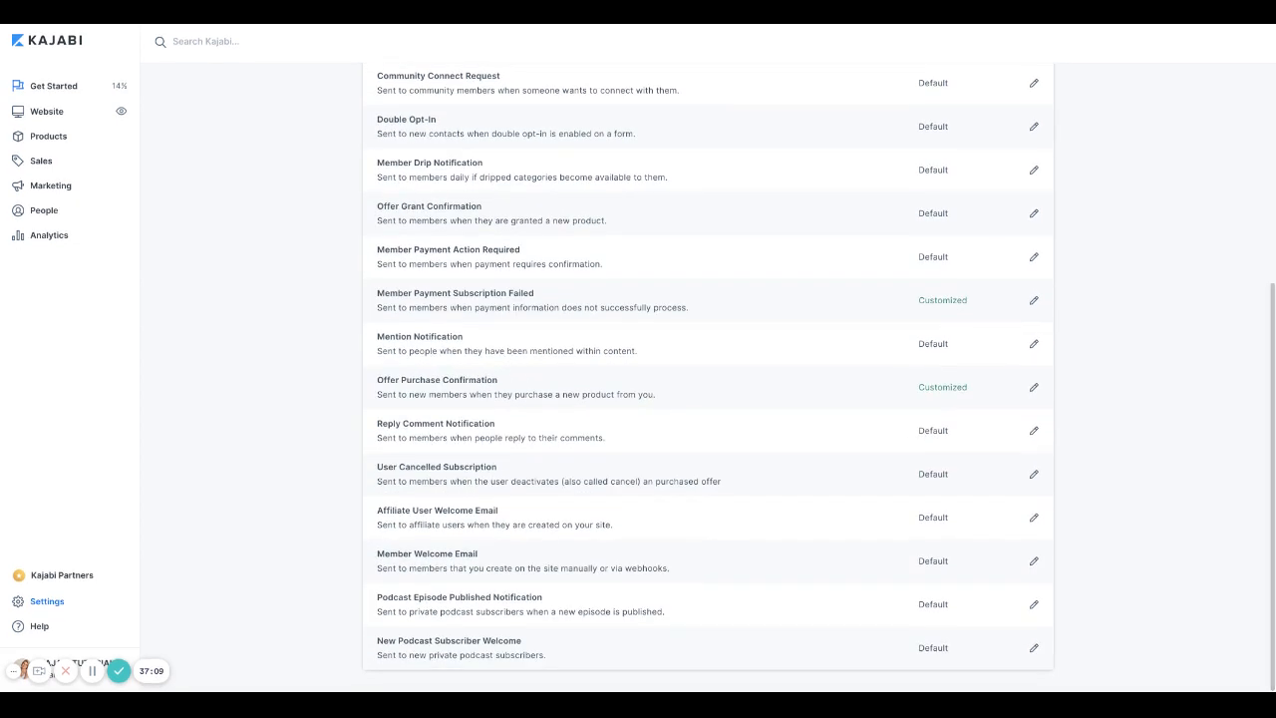
{"action": "scroll", "coordinate": [708, 376], "scroll_direction": "up", "scroll_amount": 3}
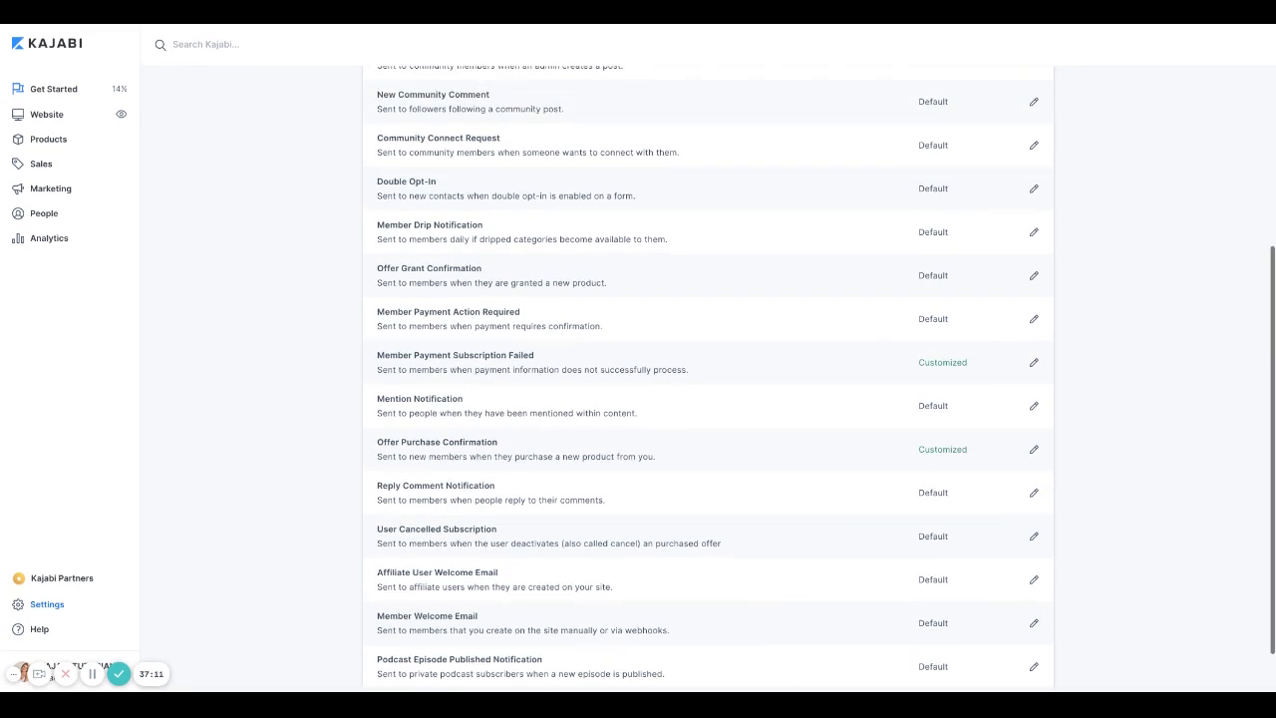
{"action": "scroll", "coordinate": [708, 375], "scroll_direction": "up", "scroll_amount": 2}
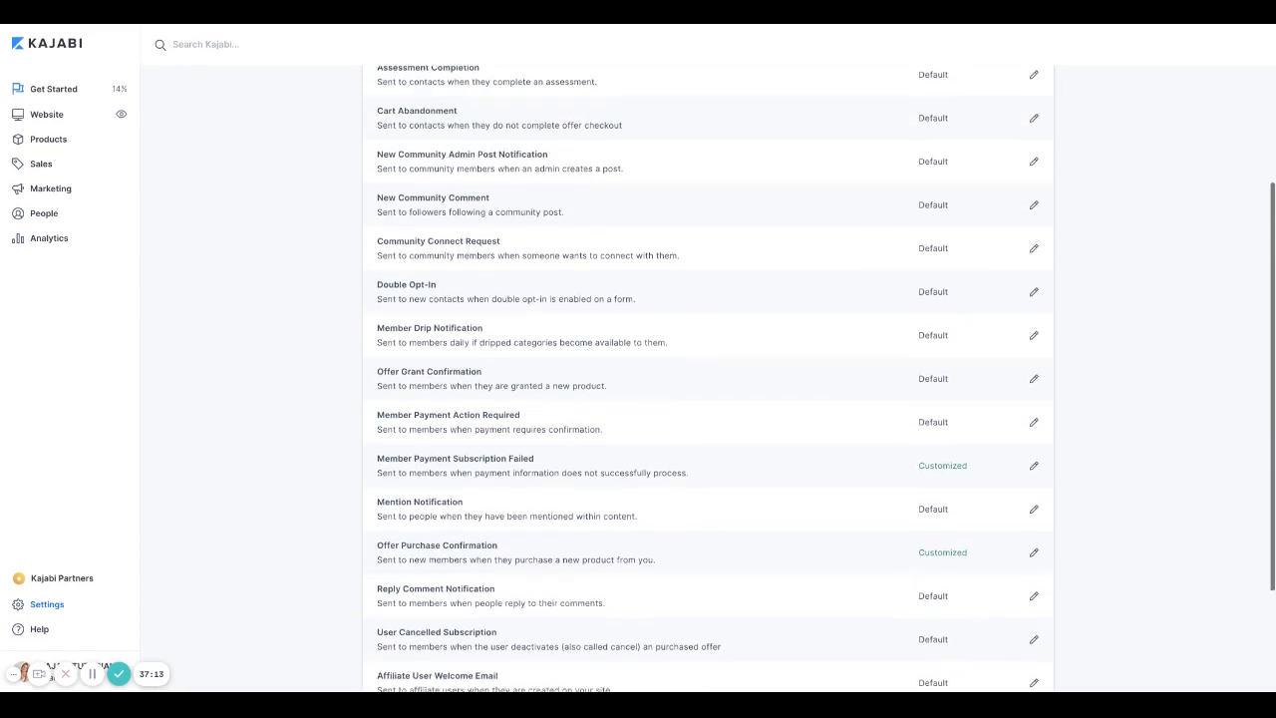
{"action": "scroll", "coordinate": [408, 416], "scroll_direction": "up", "scroll_amount": 2}
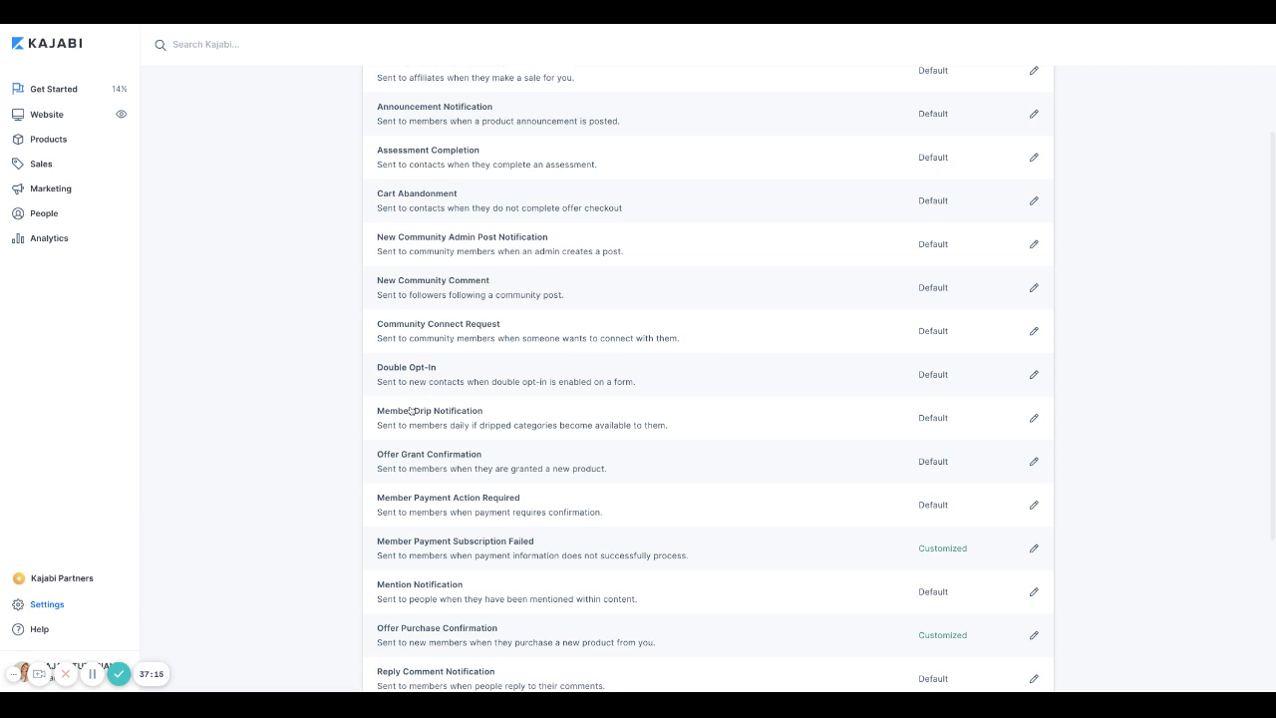
{"action": "left_click", "coordinate": [407, 417]}
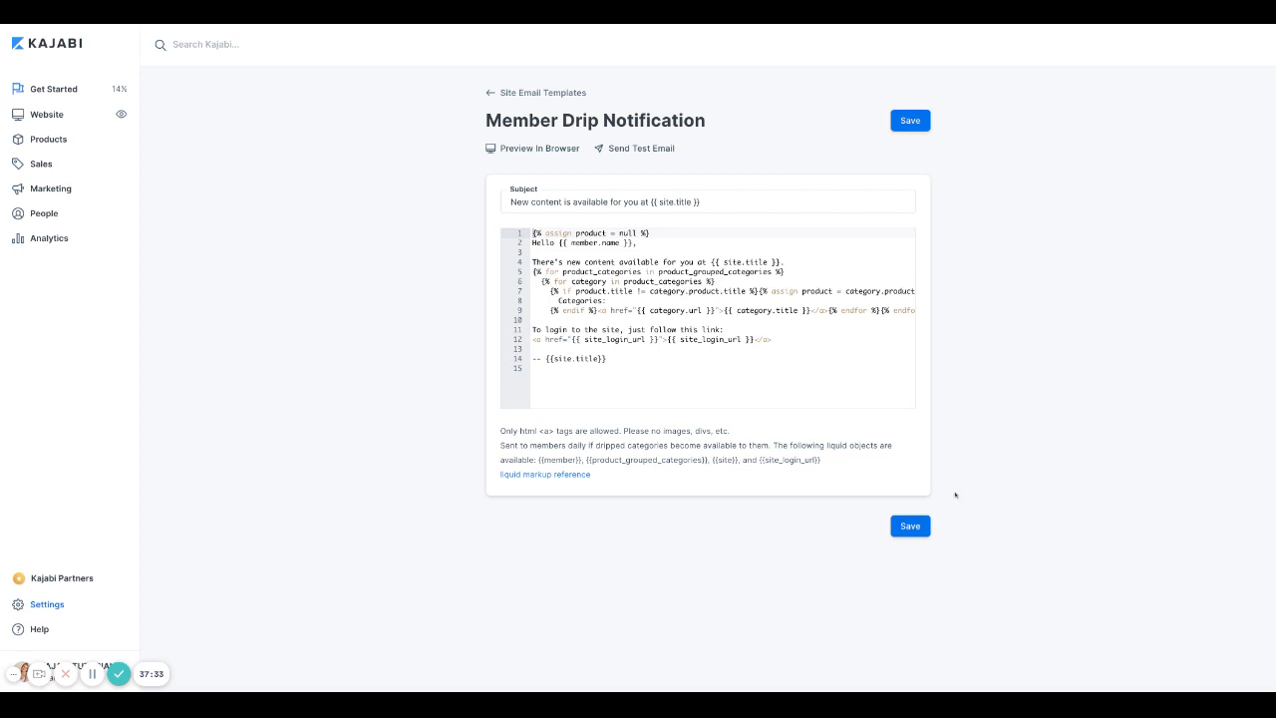
Step: Save the Member Drip Notification template and return to the main Settings overview
{"action": "left_click", "coordinate": [911, 529]}
{"action": "left_click", "coordinate": [488, 93]}
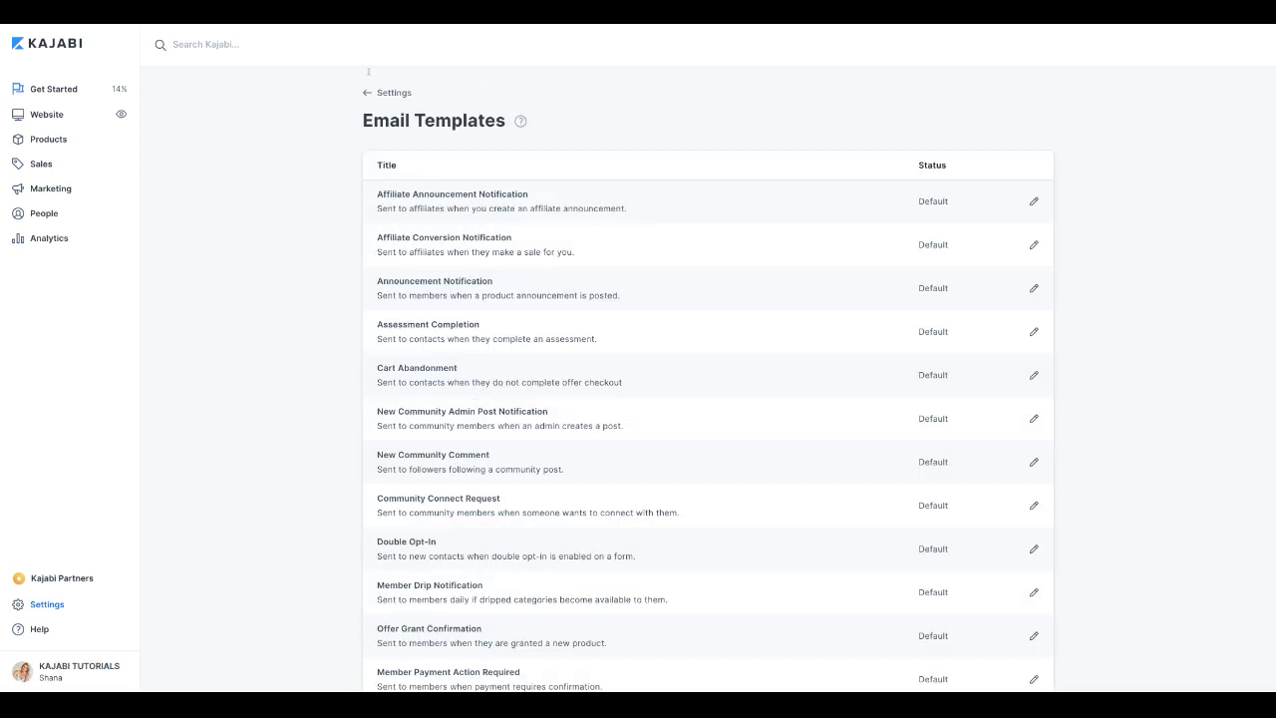
{"action": "left_click", "coordinate": [370, 93]}
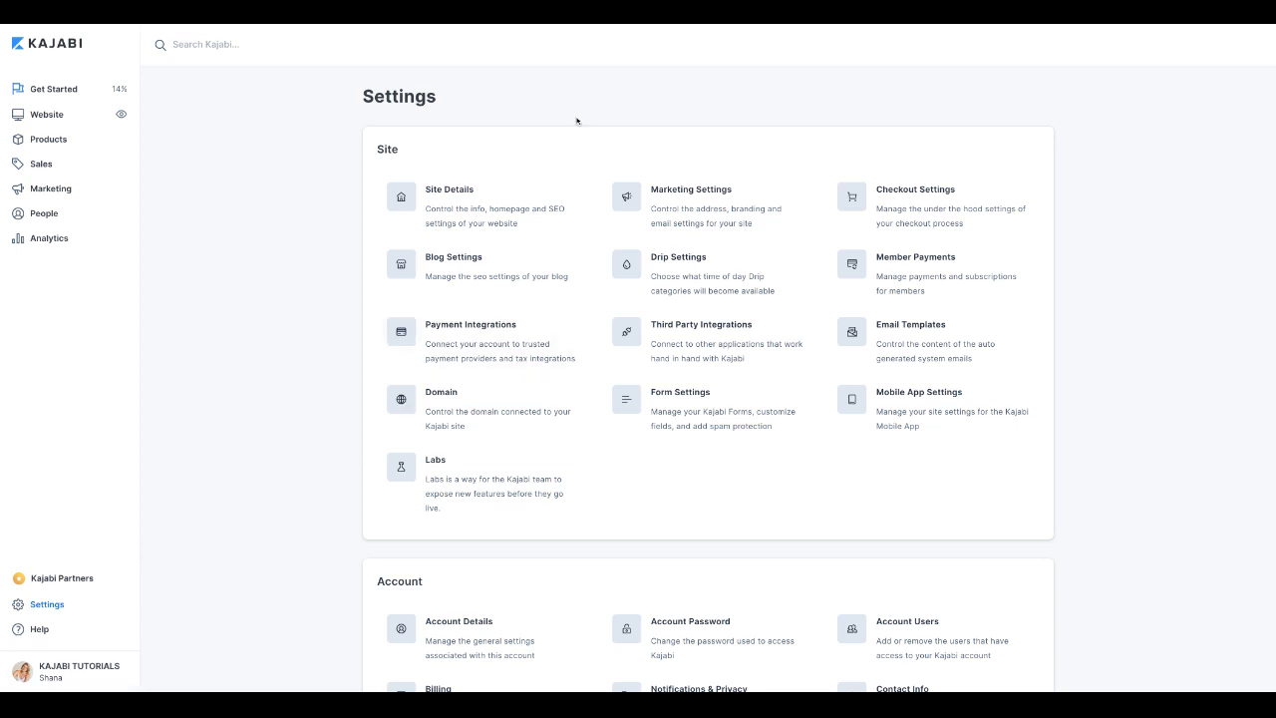
Step: Check Labs for Show Analytics Tab and Offer Edit Experience enabled, then return to Settings
{"action": "scroll", "coordinate": [240, 97], "scroll_direction": "down", "scroll_amount": 1}
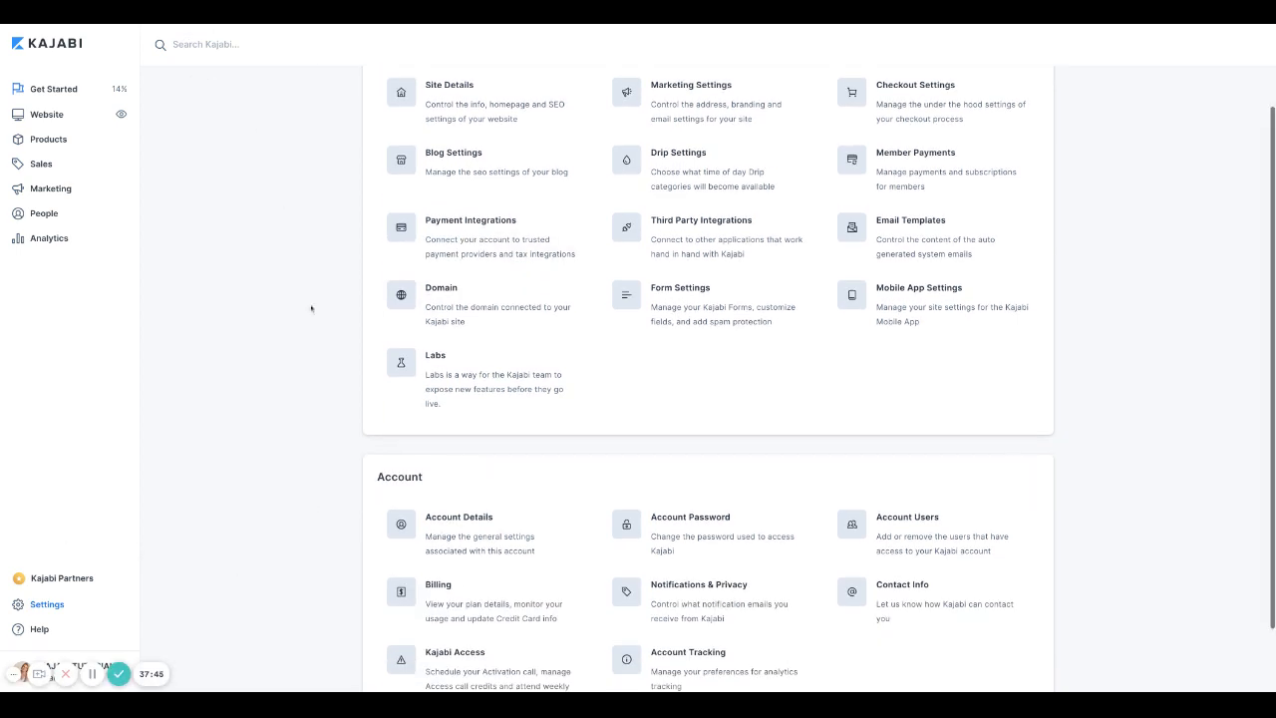
{"action": "scroll", "coordinate": [499, 373], "scroll_direction": "up", "scroll_amount": 1}
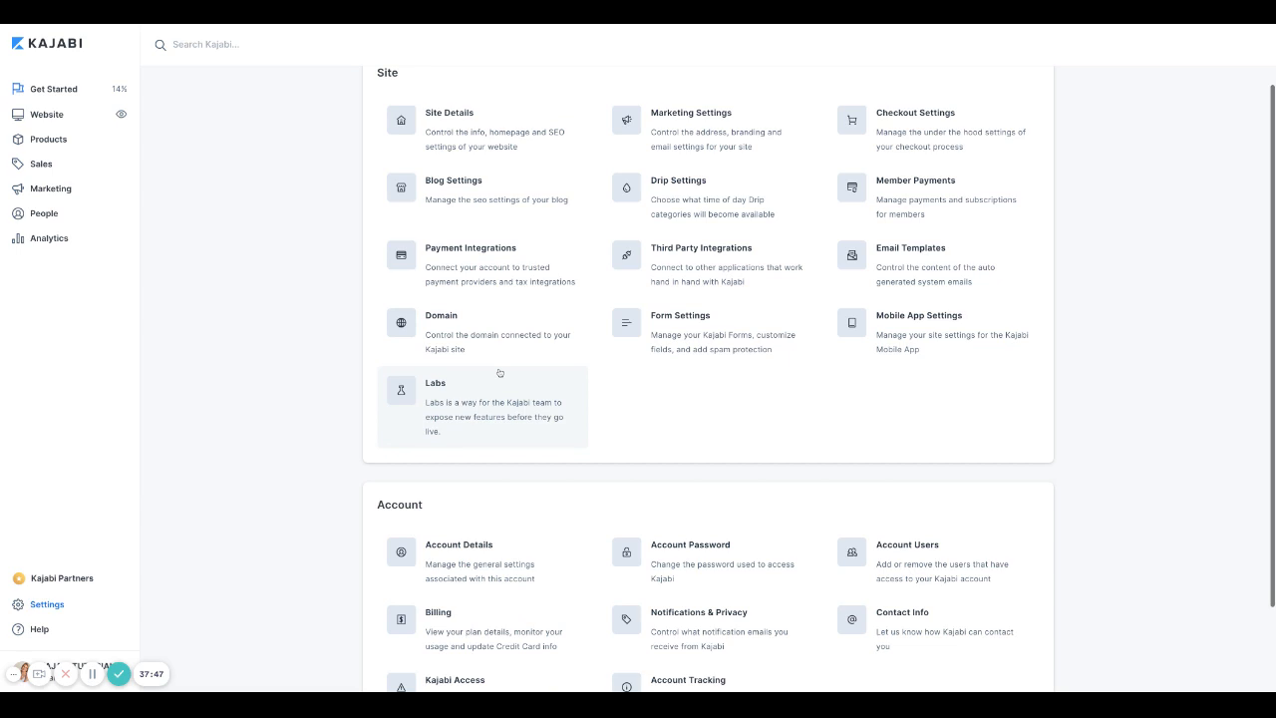
{"action": "scroll", "coordinate": [495, 370], "scroll_direction": "down", "scroll_amount": 1}
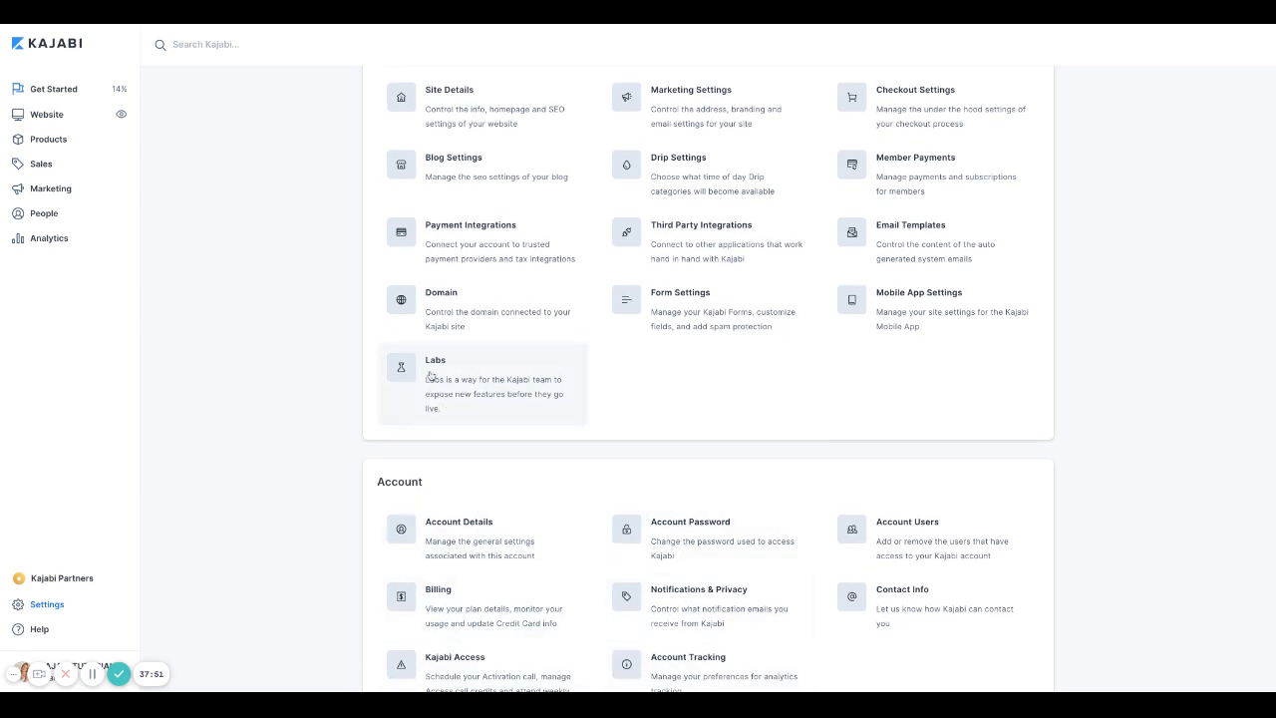
{"action": "left_click", "coordinate": [431, 374]}
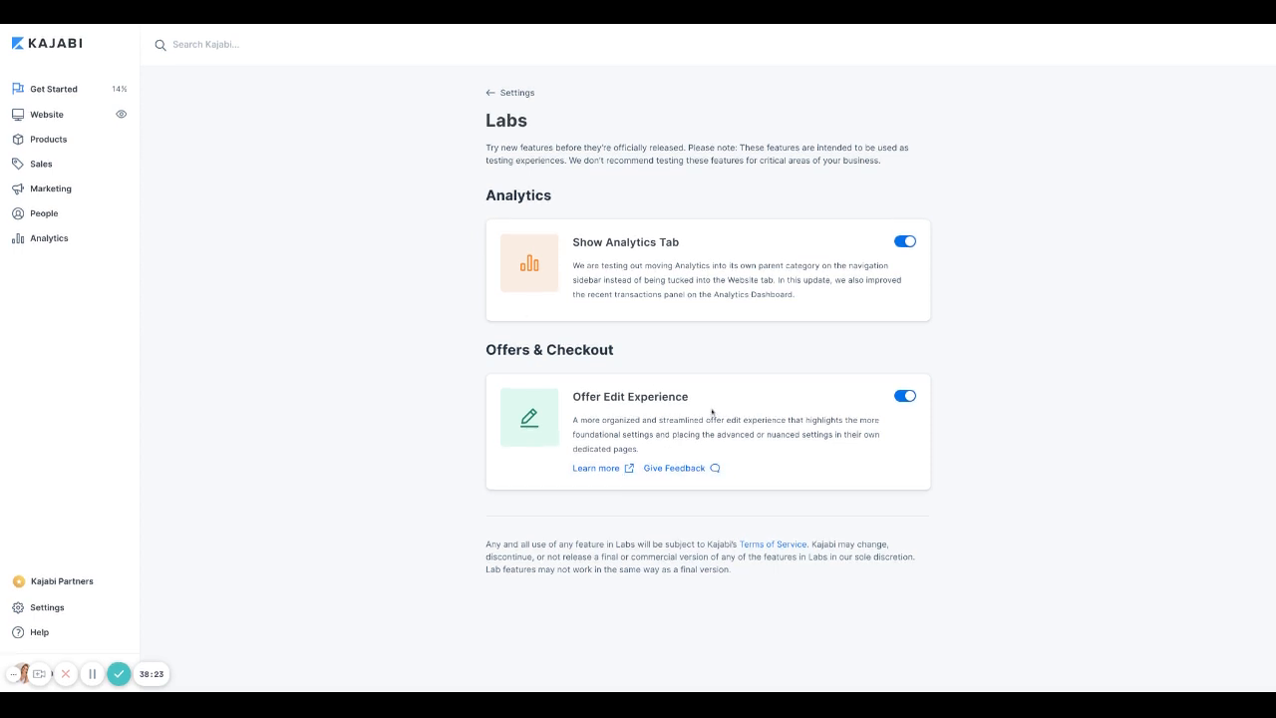
{"action": "left_click", "coordinate": [500, 97]}
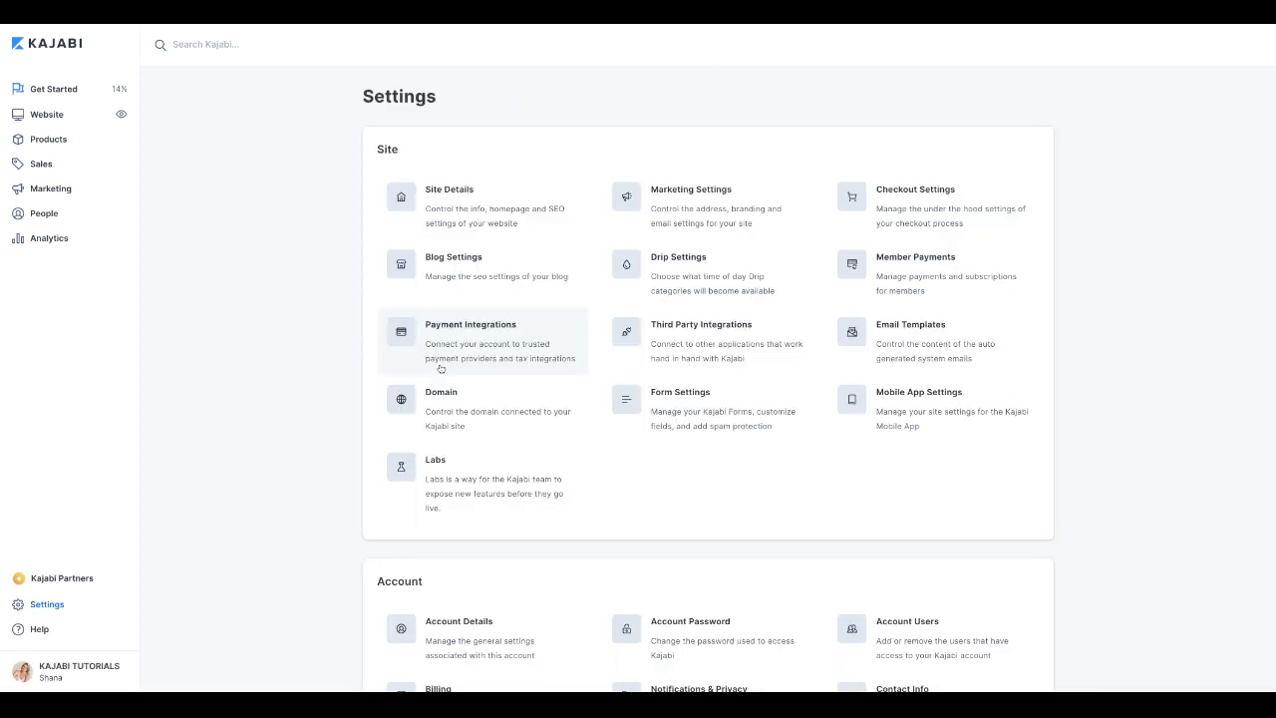
Step: Review the Account section and Users page with three Suspended users, then scroll back up
{"action": "scroll", "coordinate": [438, 393], "scroll_direction": "down", "scroll_amount": 2}
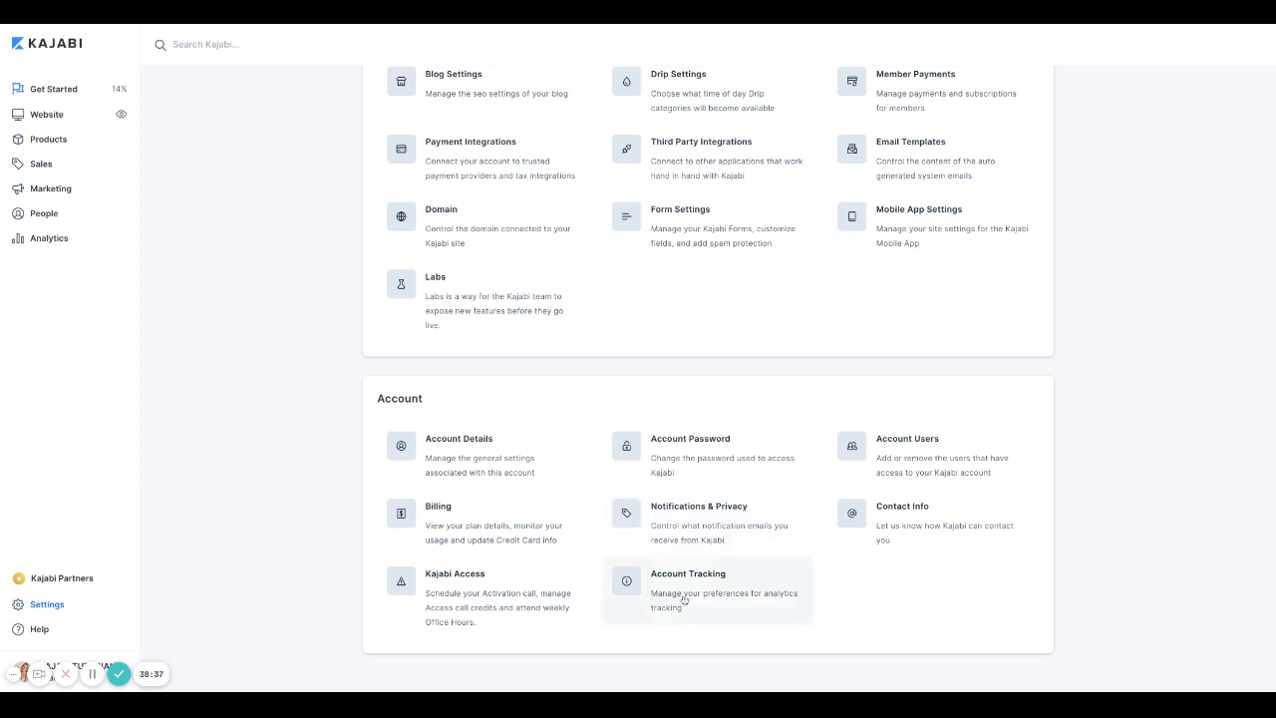
{"action": "left_click", "coordinate": [925, 463]}
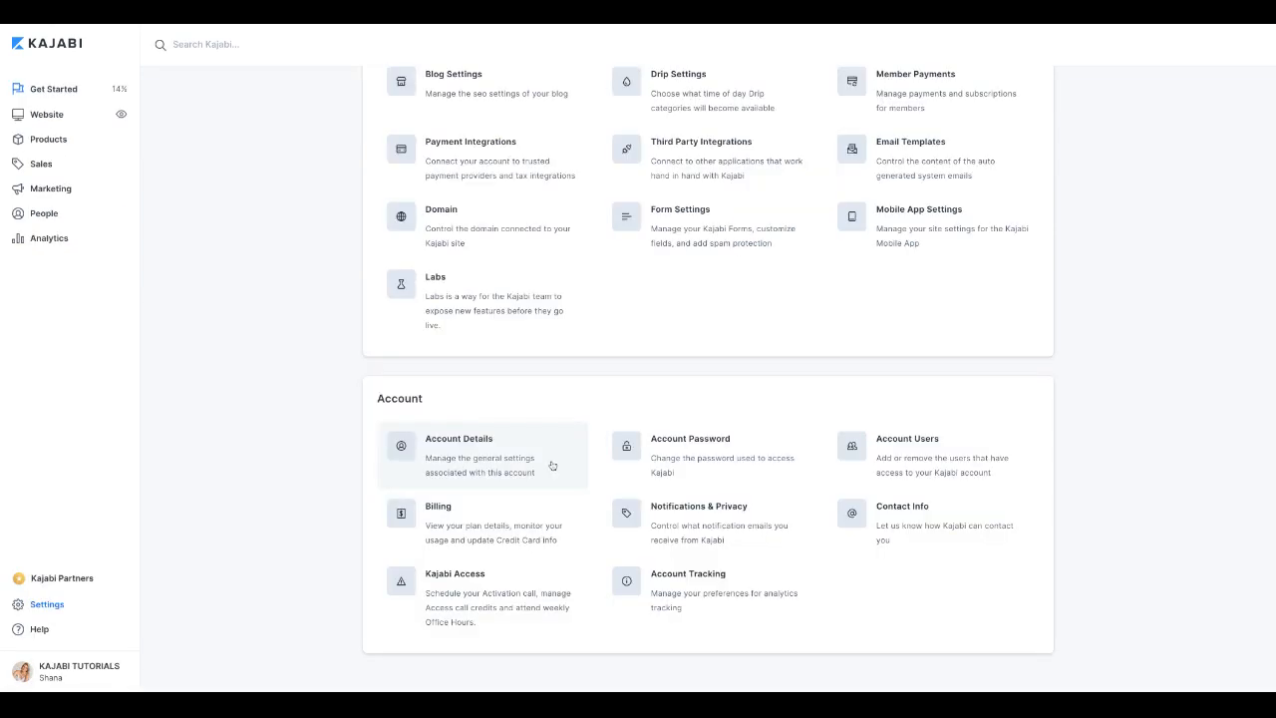
{"action": "scroll", "coordinate": [620, 632], "scroll_direction": "up", "scroll_amount": 5}
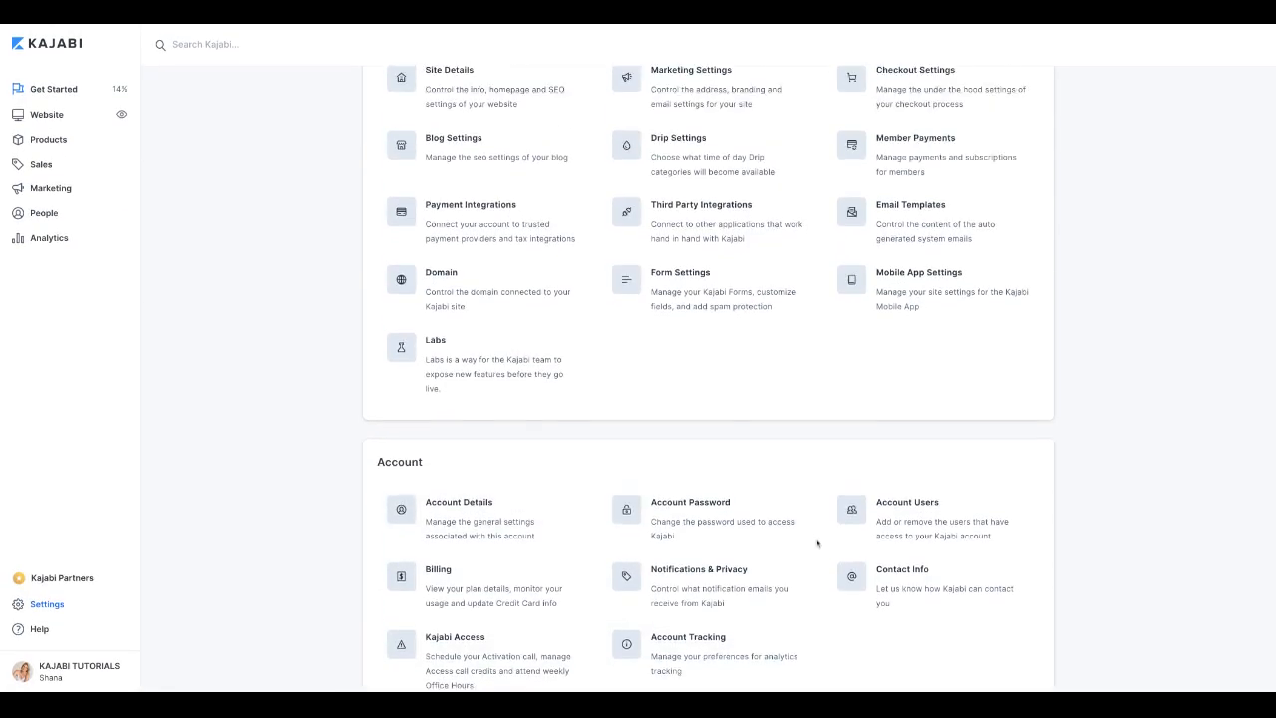